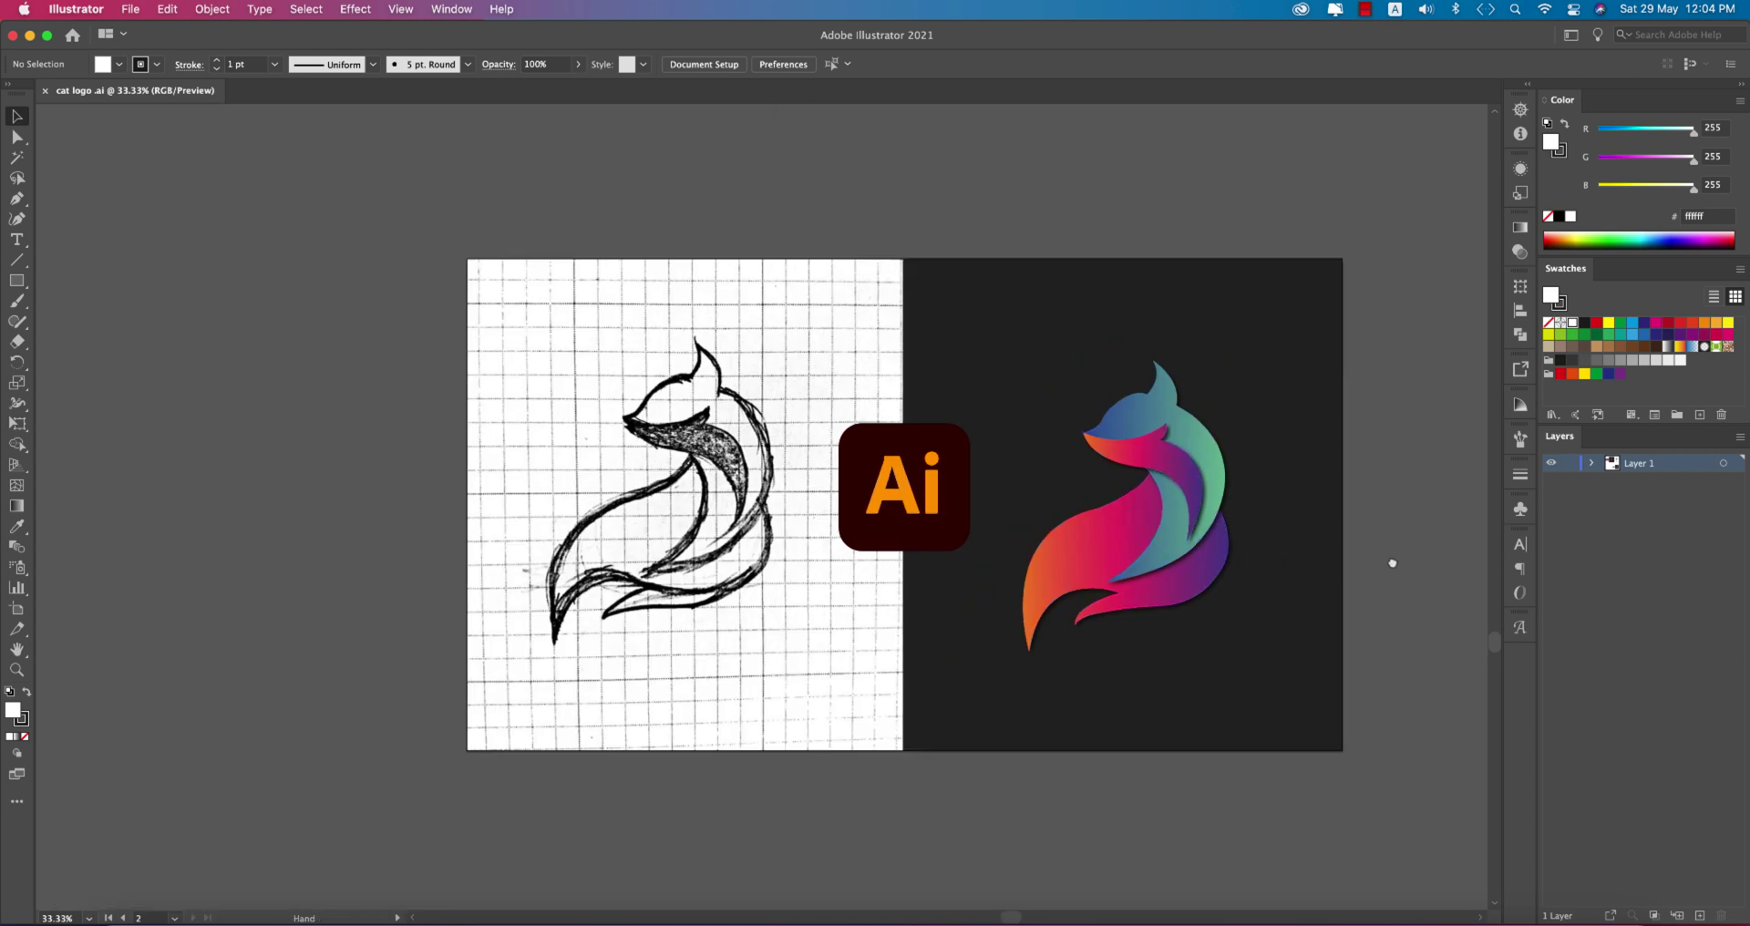
Create a new blank 2000 × 2000 px document from the Recent presets
left_click_drag(1390, 558, 1292, 580)
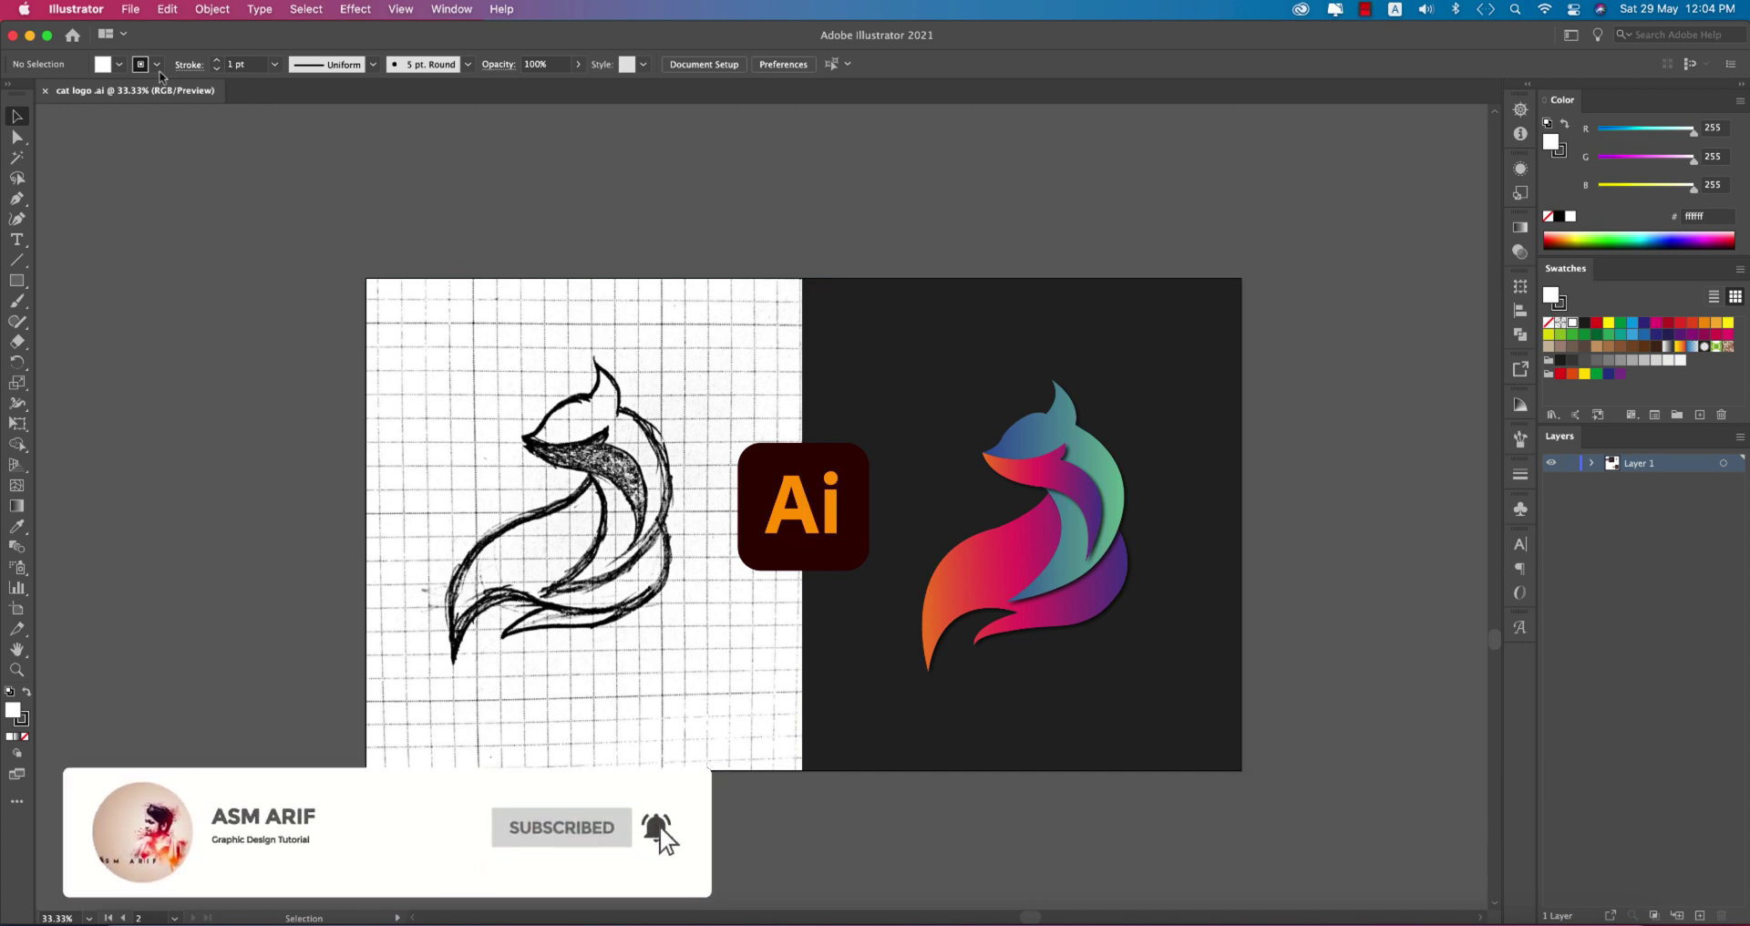
left_click(133, 10)
left_click(144, 33)
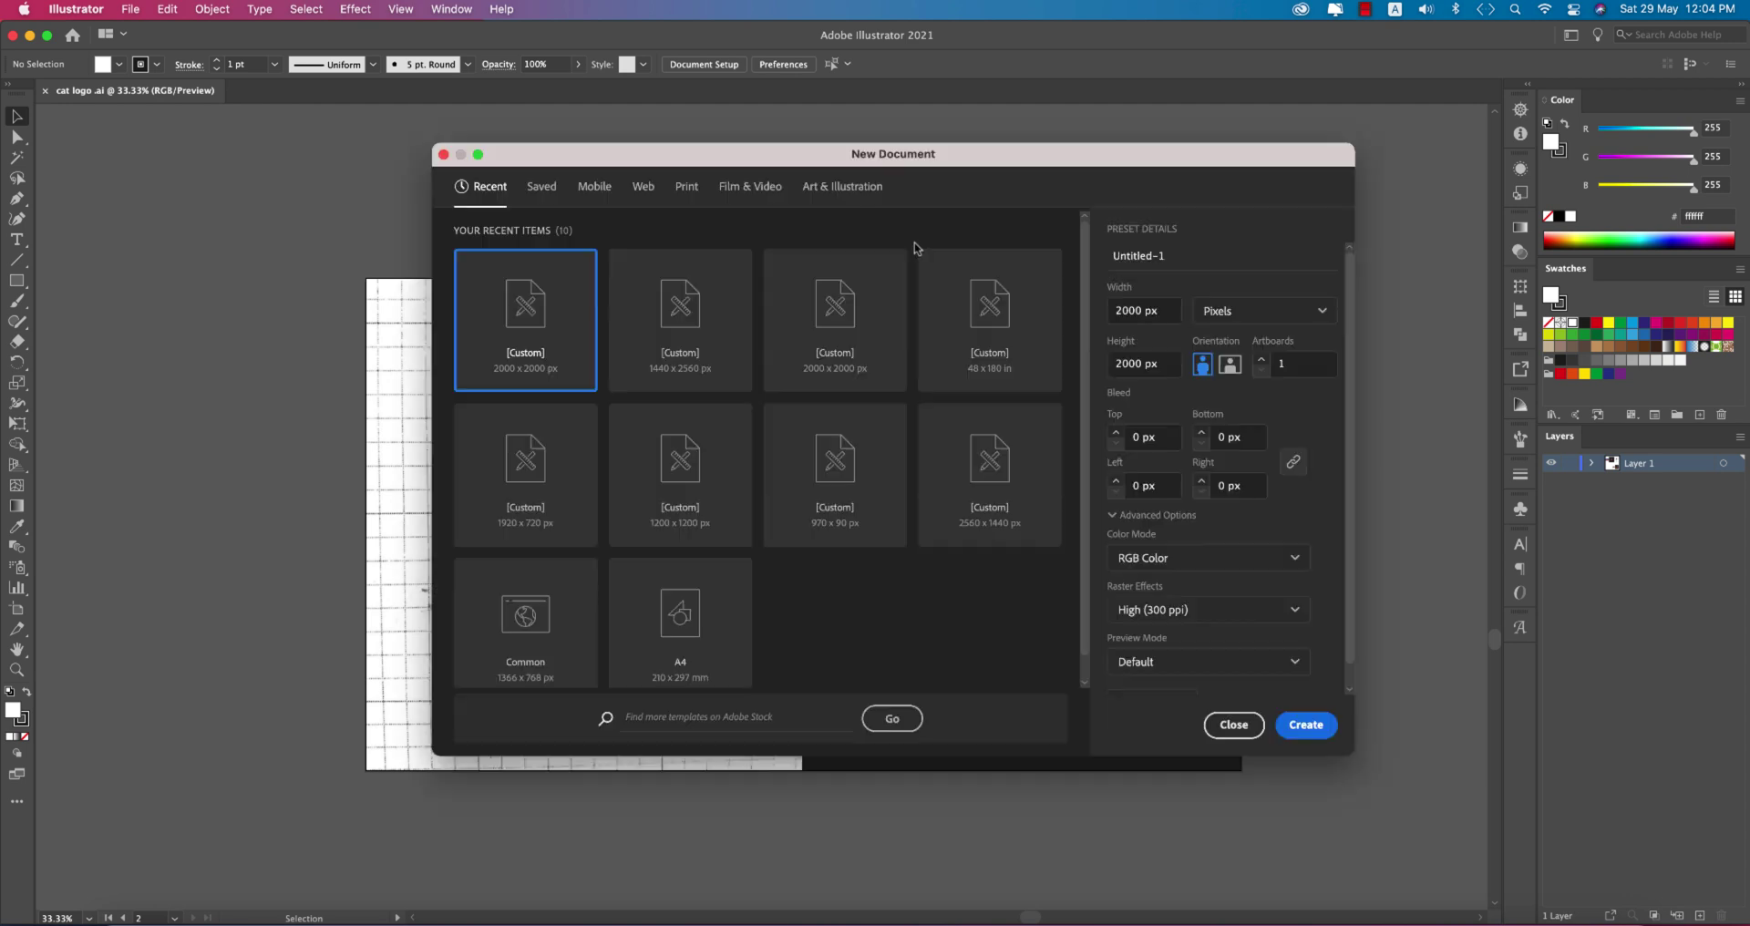
left_click(712, 317)
left_click(542, 319)
left_click(1305, 724)
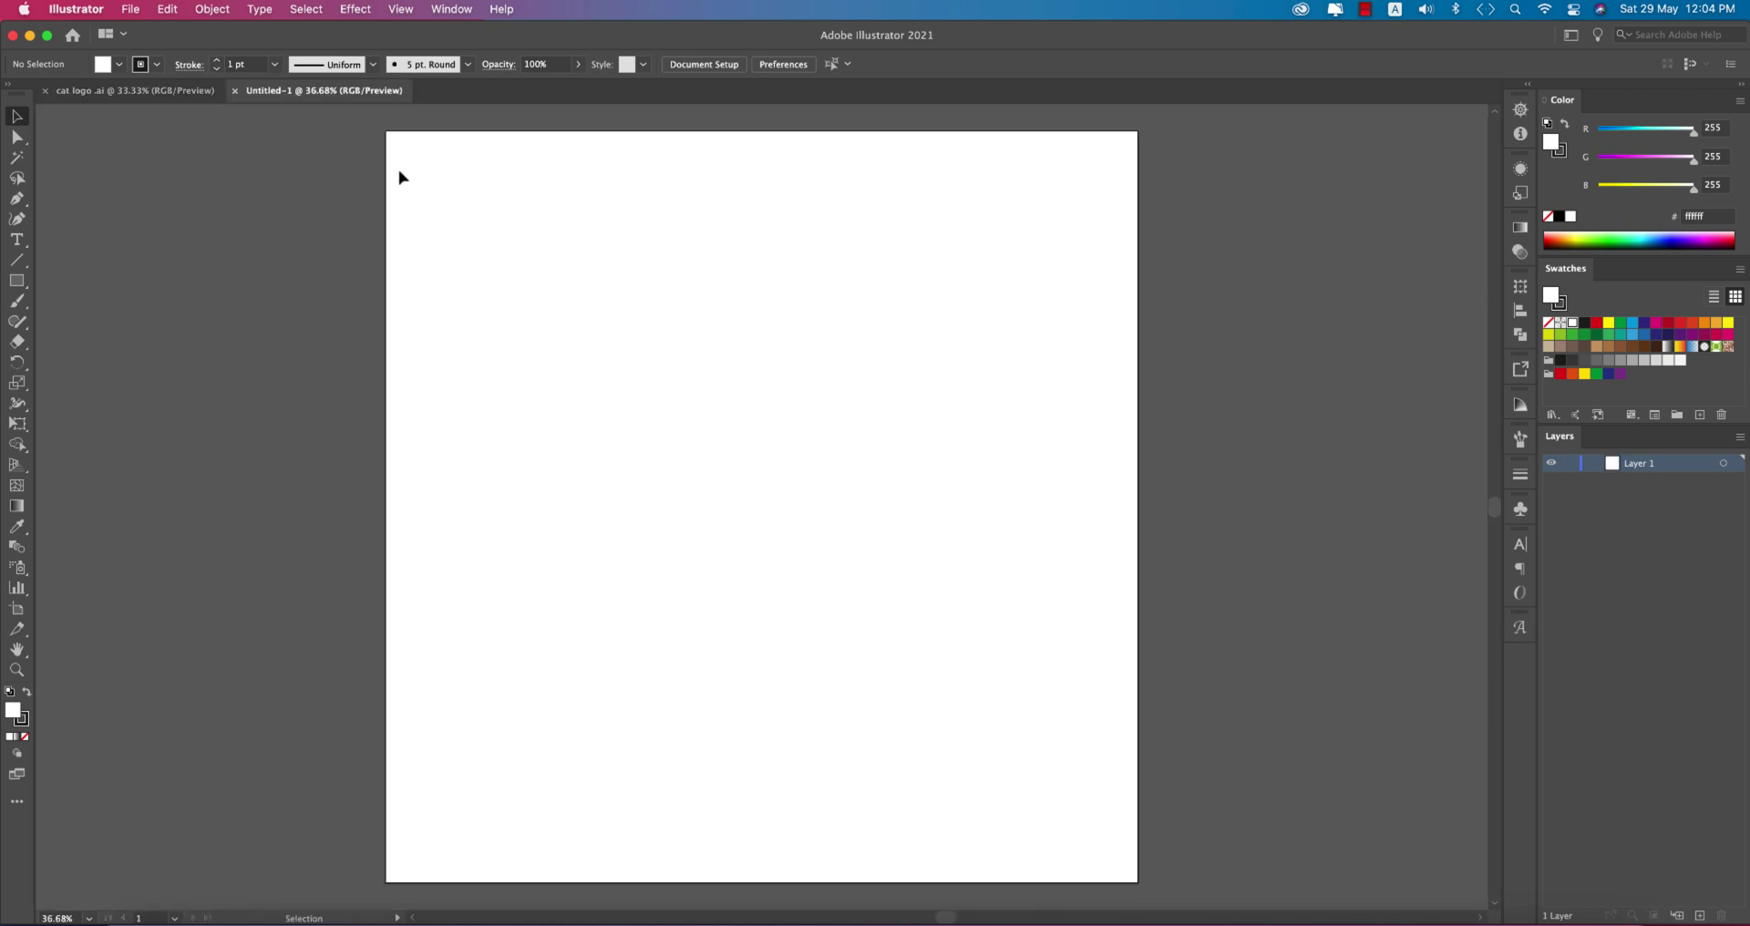
Place the scanned fox sketch JPG from folder 28-5-21 onto the new artboard
left_click(140, 93)
left_click(336, 102)
left_click(130, 9)
left_click(175, 315)
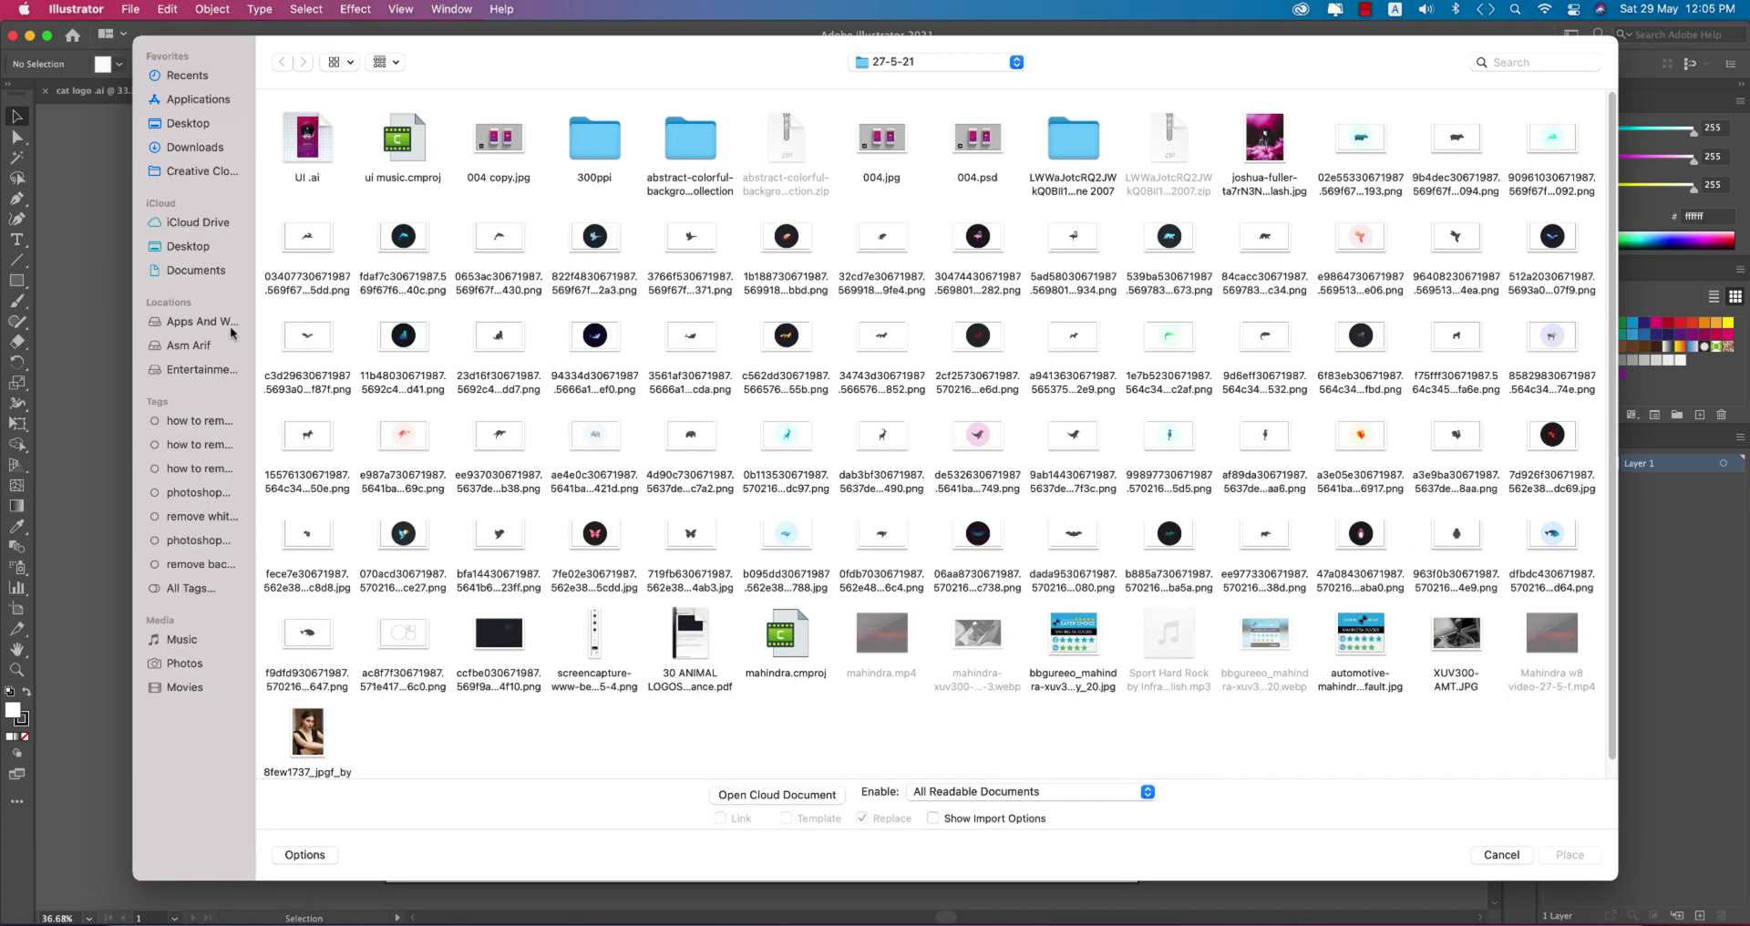
left_click(224, 321)
left_click(386, 141)
double_click(386, 141)
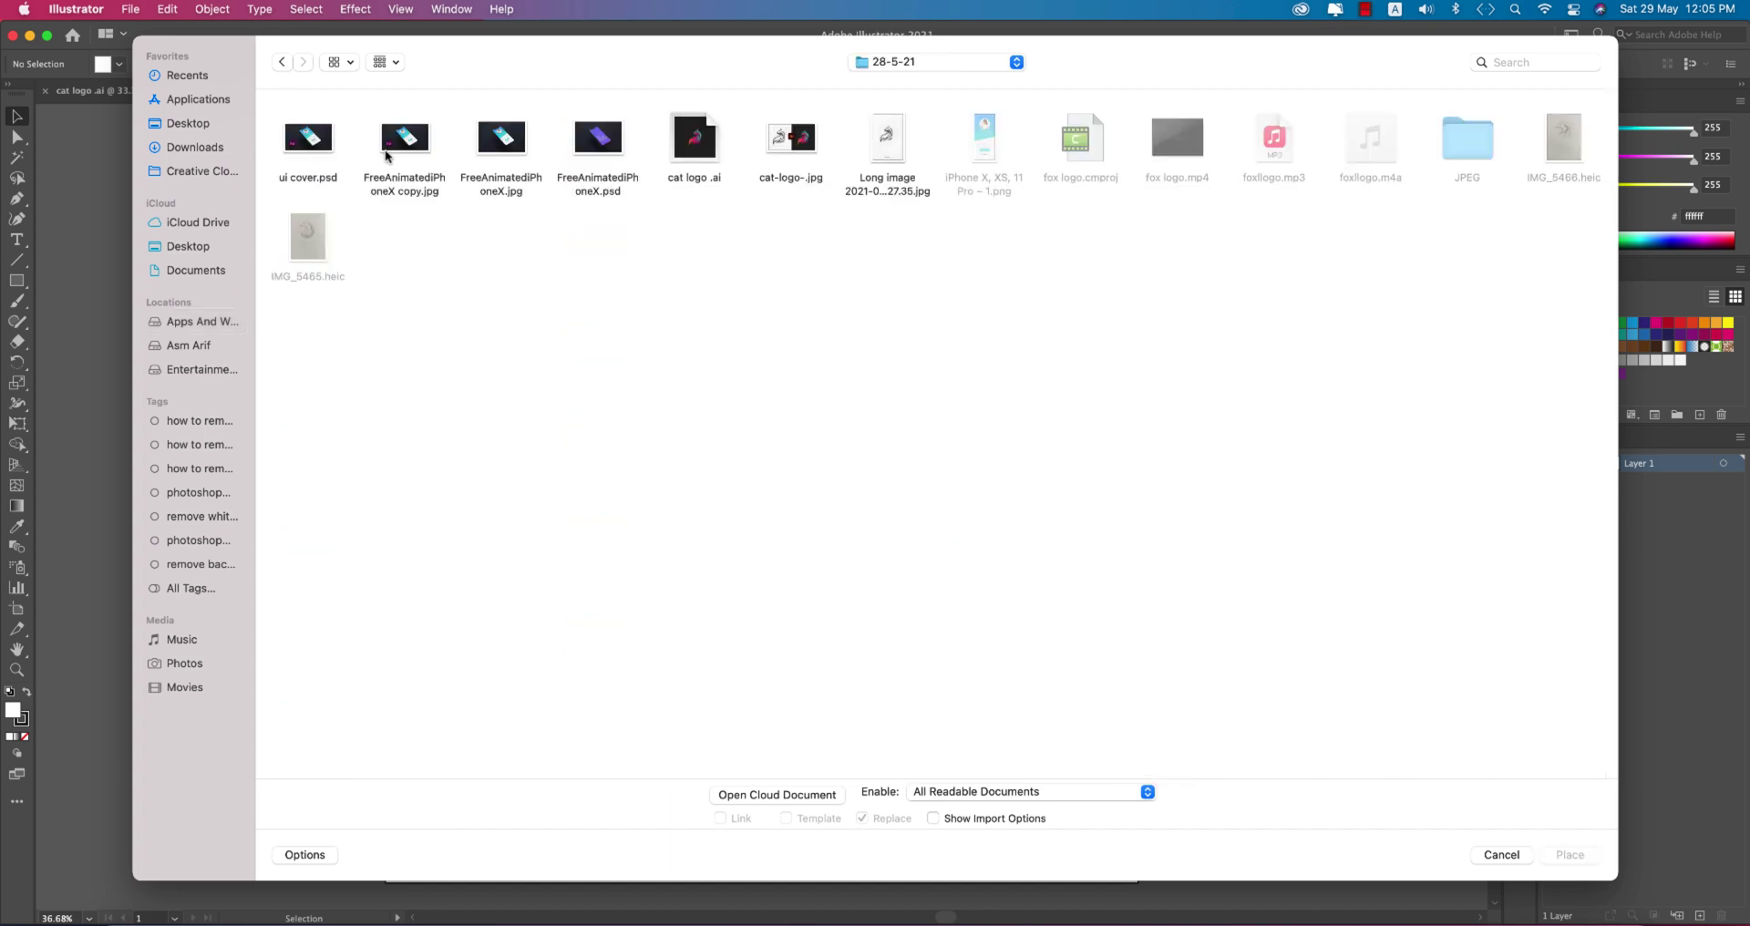
left_click(884, 142)
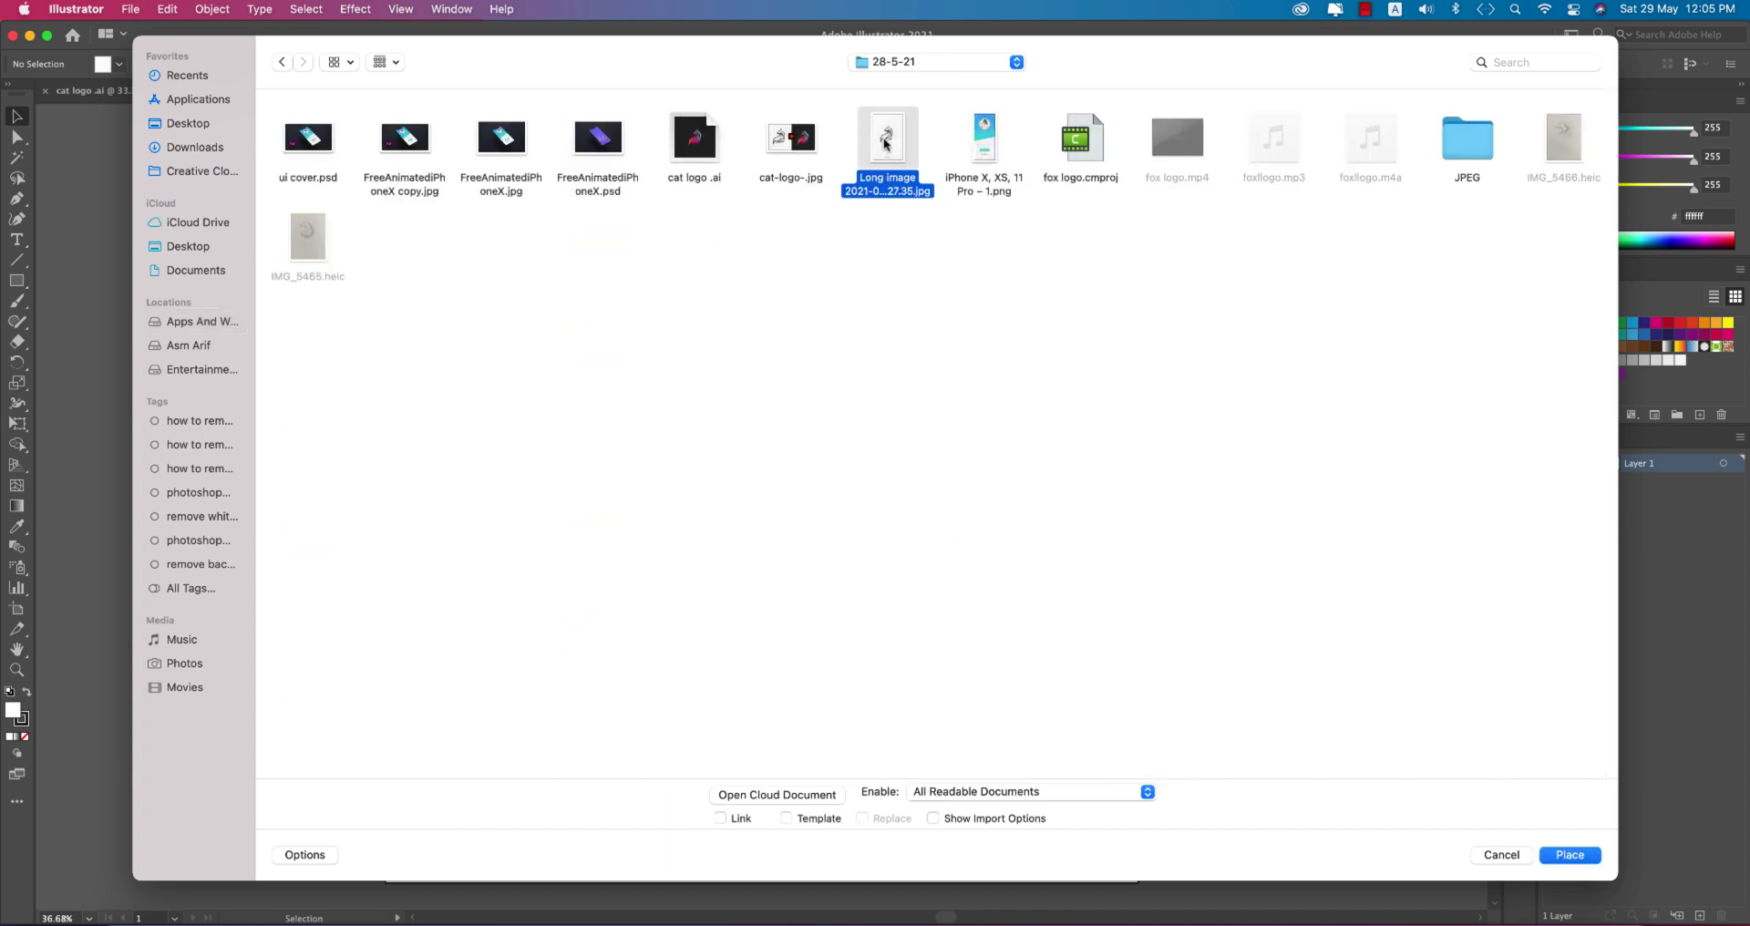
double_click(884, 142)
left_click(433, 226)
mouse_move(479, 251)
left_mouse_down()
mouse_move(697, 486)
mouse_move(653, 271)
left_mouse_up()
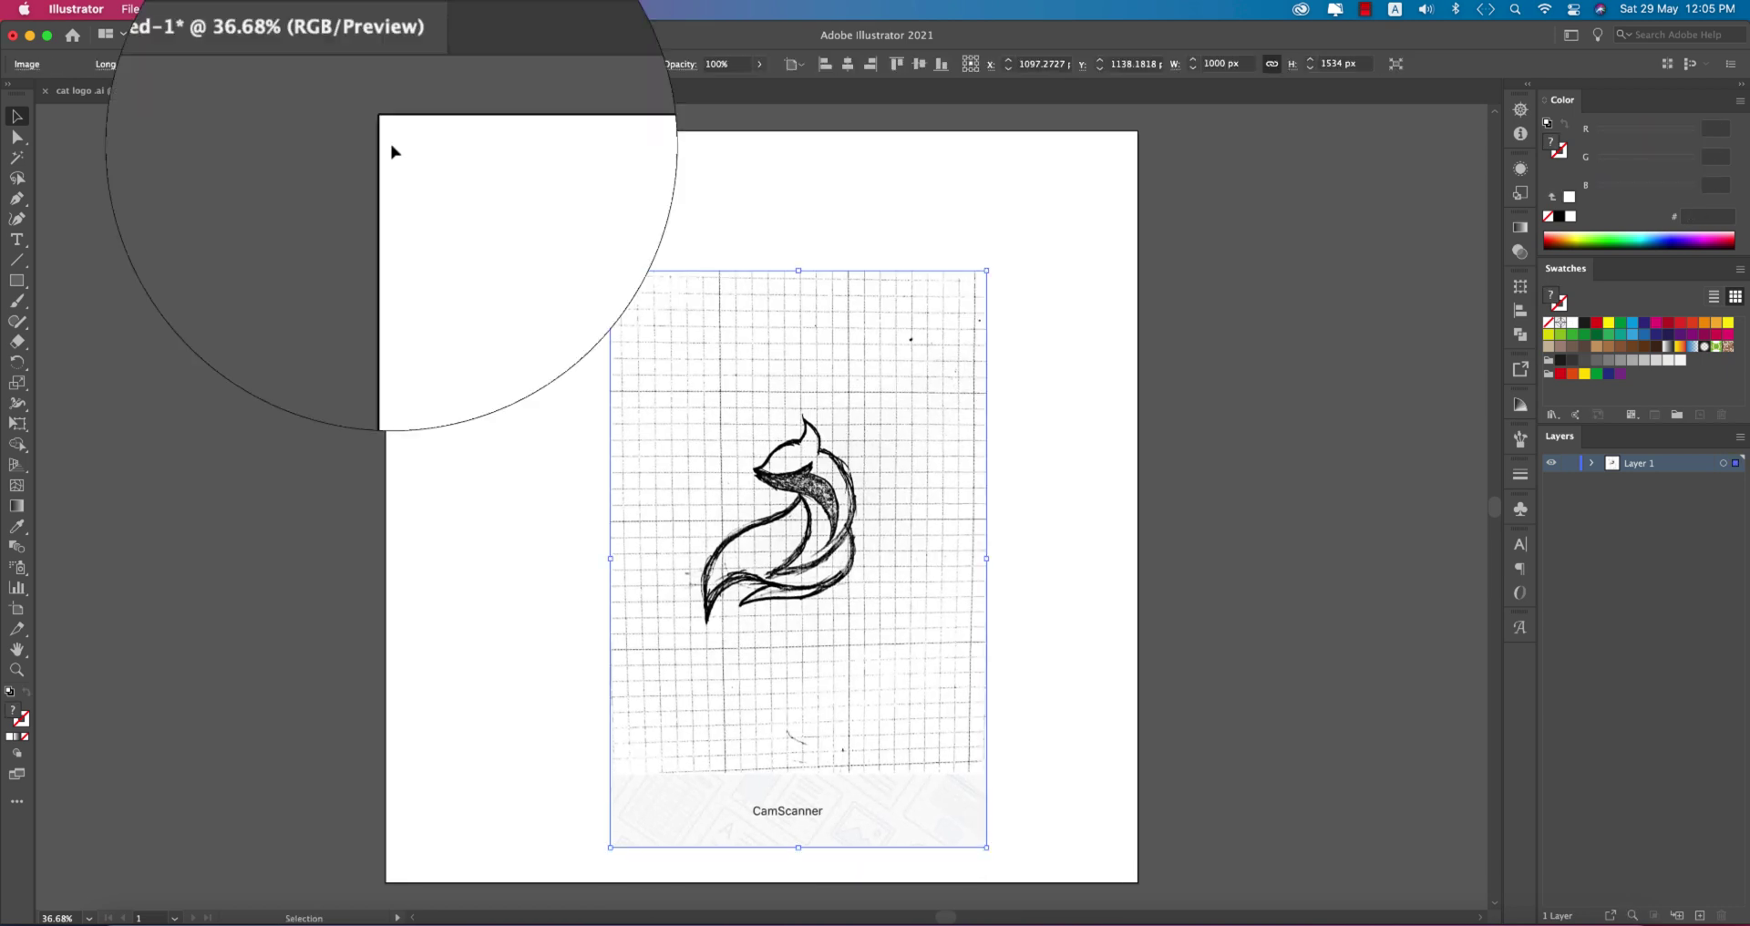
Crop the sketch image to exclude the CamScanner footer strip
left_click(614, 68)
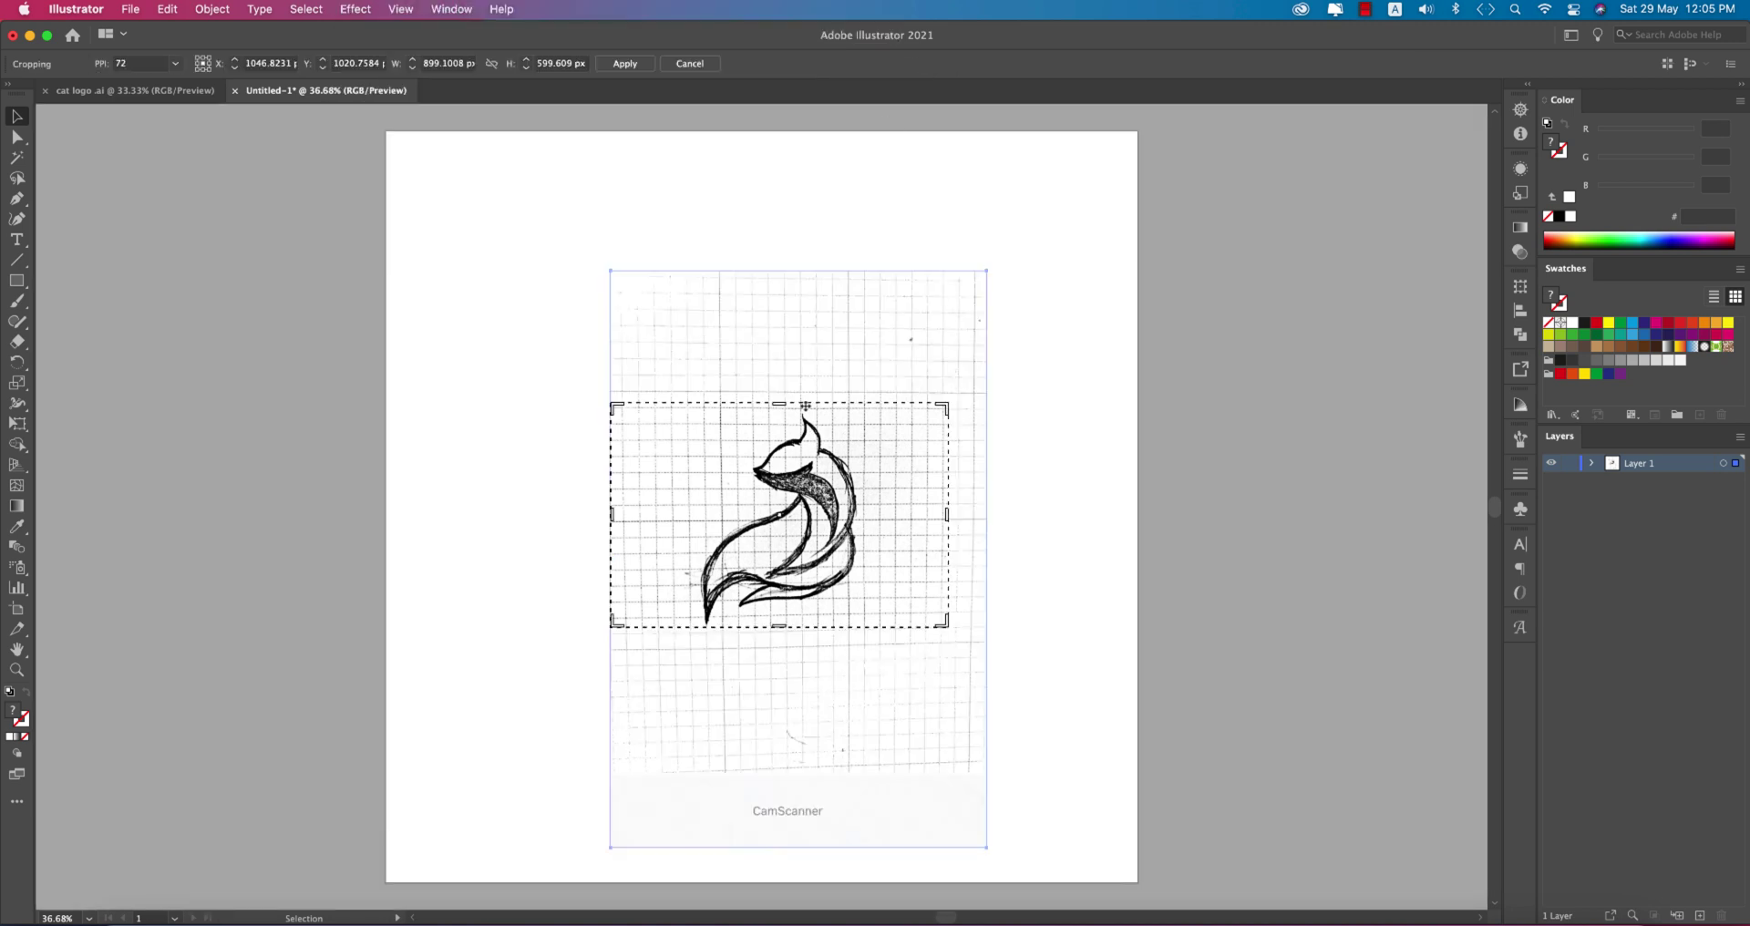
left_click_drag(785, 404, 801, 297)
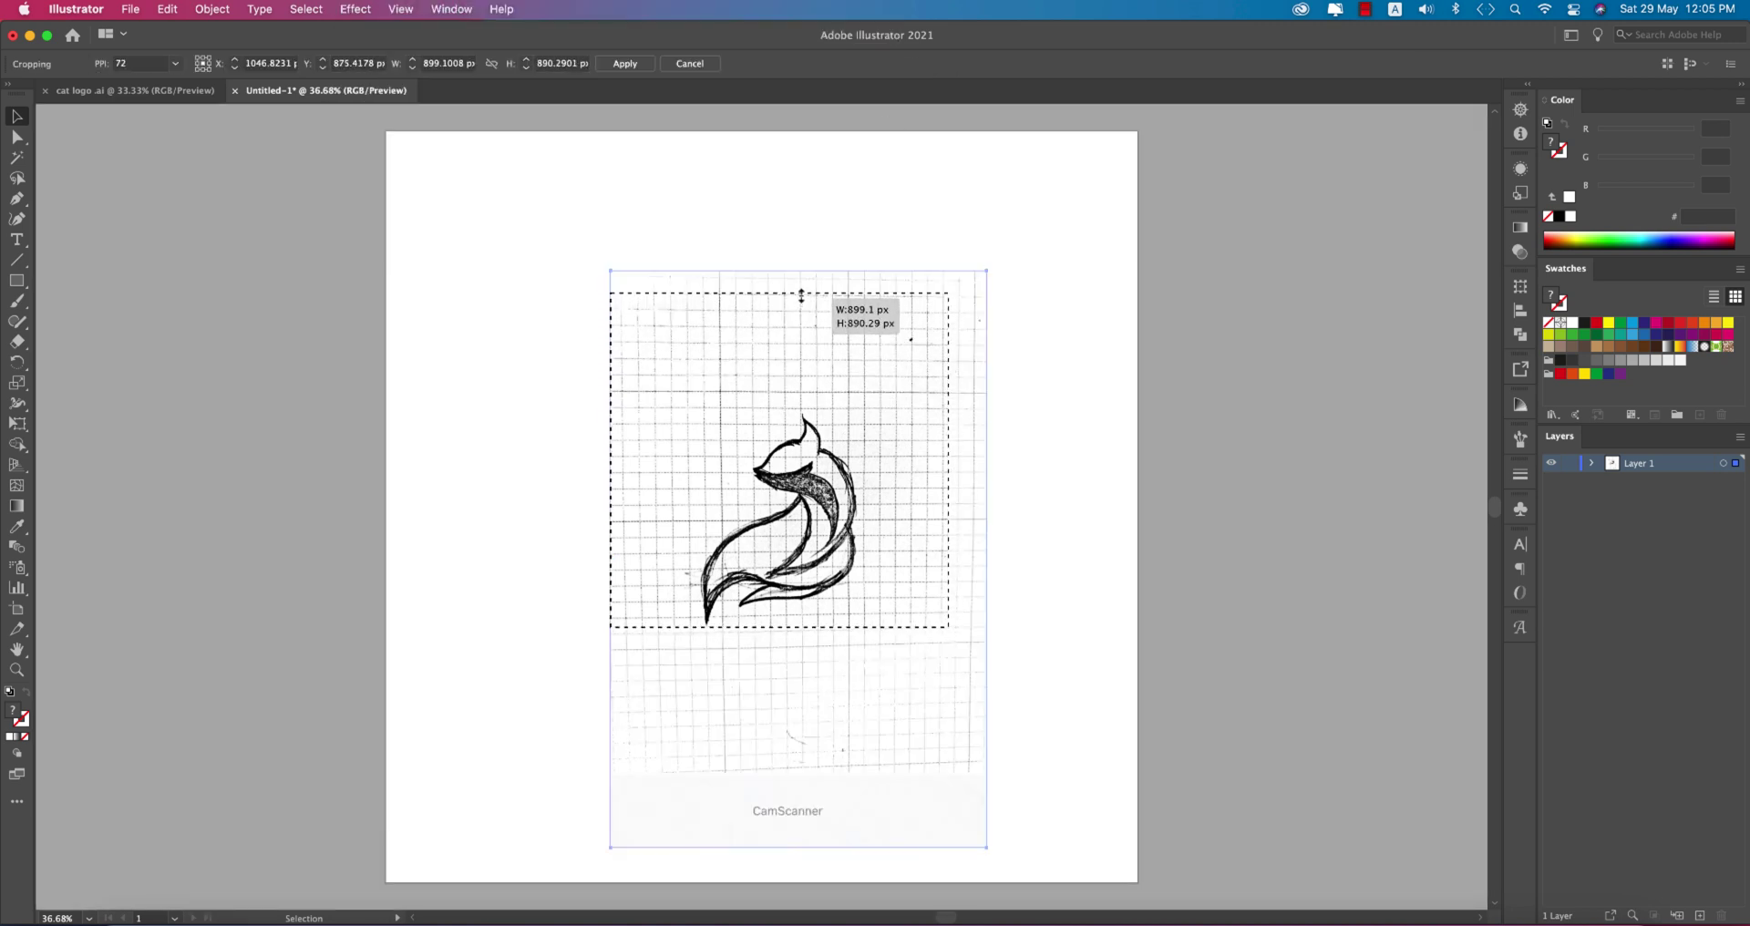
left_click_drag(788, 625, 794, 698)
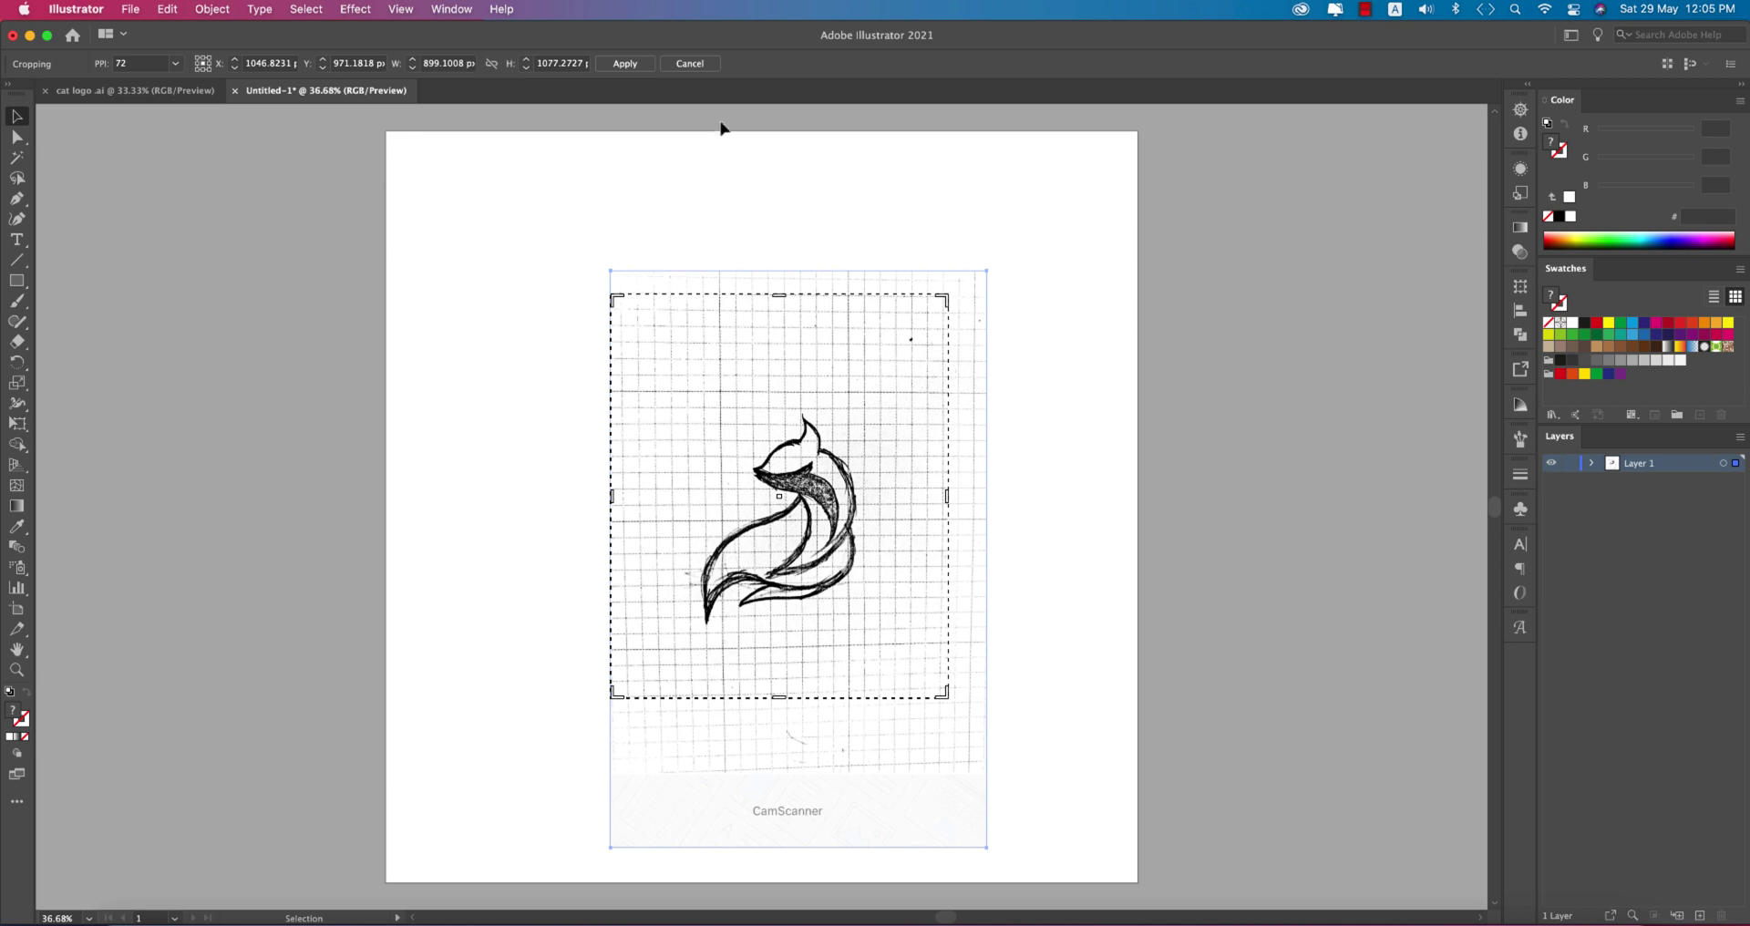
left_click(620, 64)
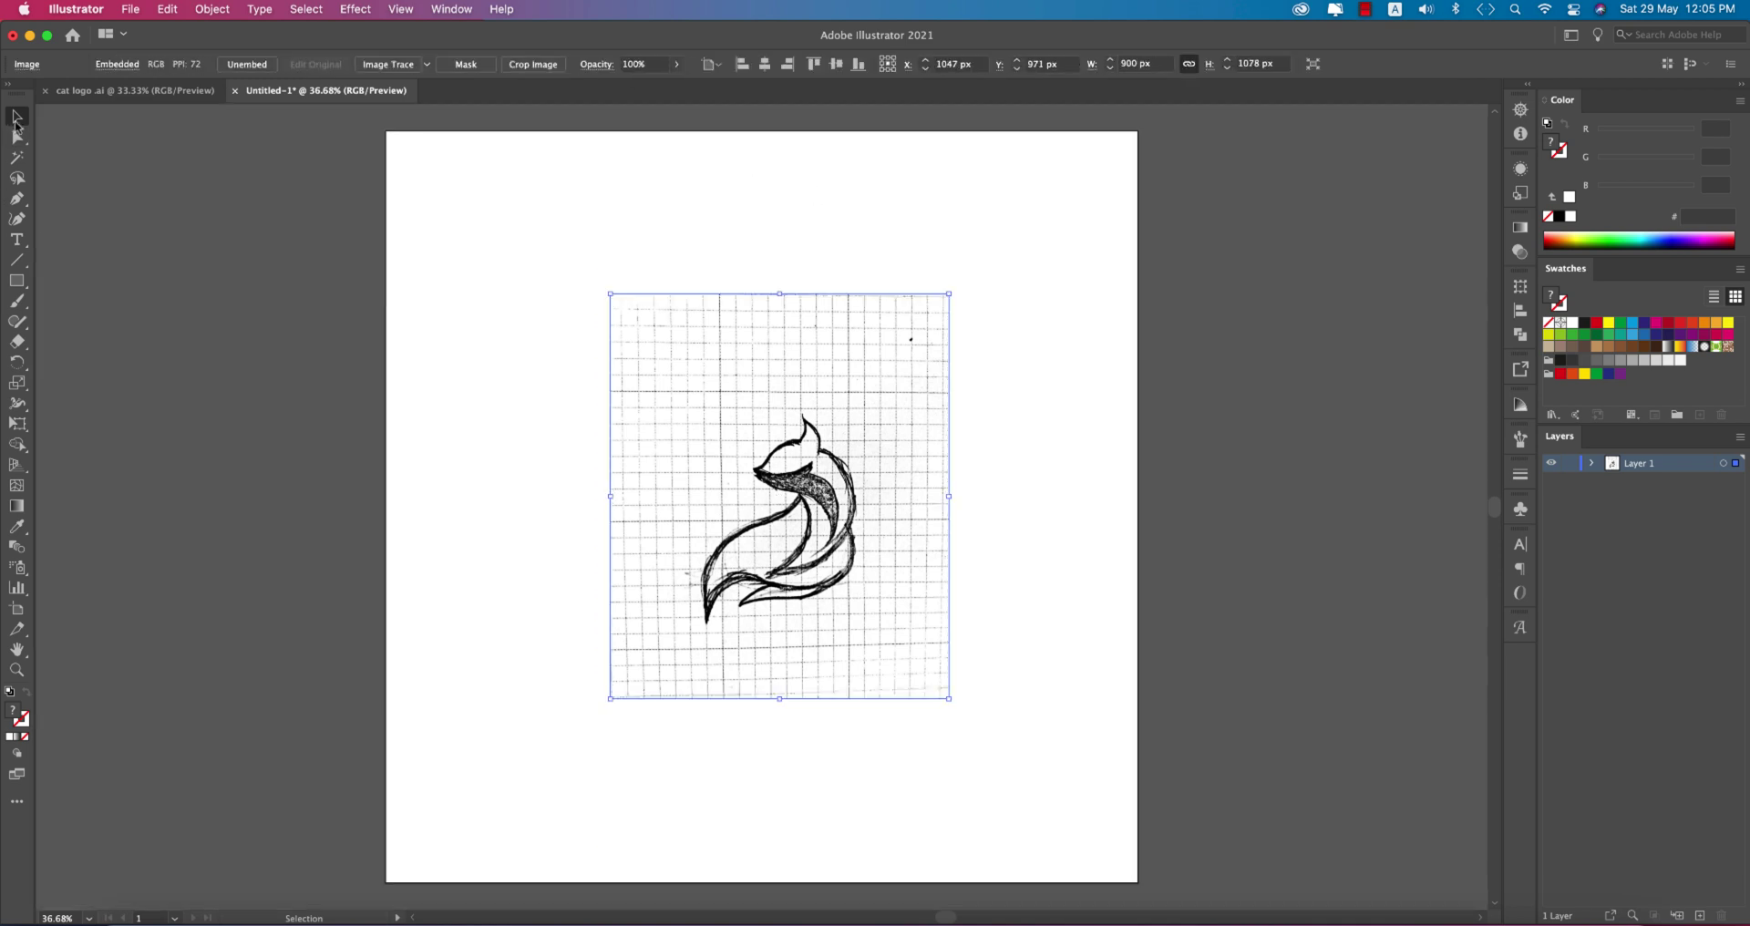
Dim Layer 1's sketch to 50% and add a new Layer 2 above it
double_click(1687, 472)
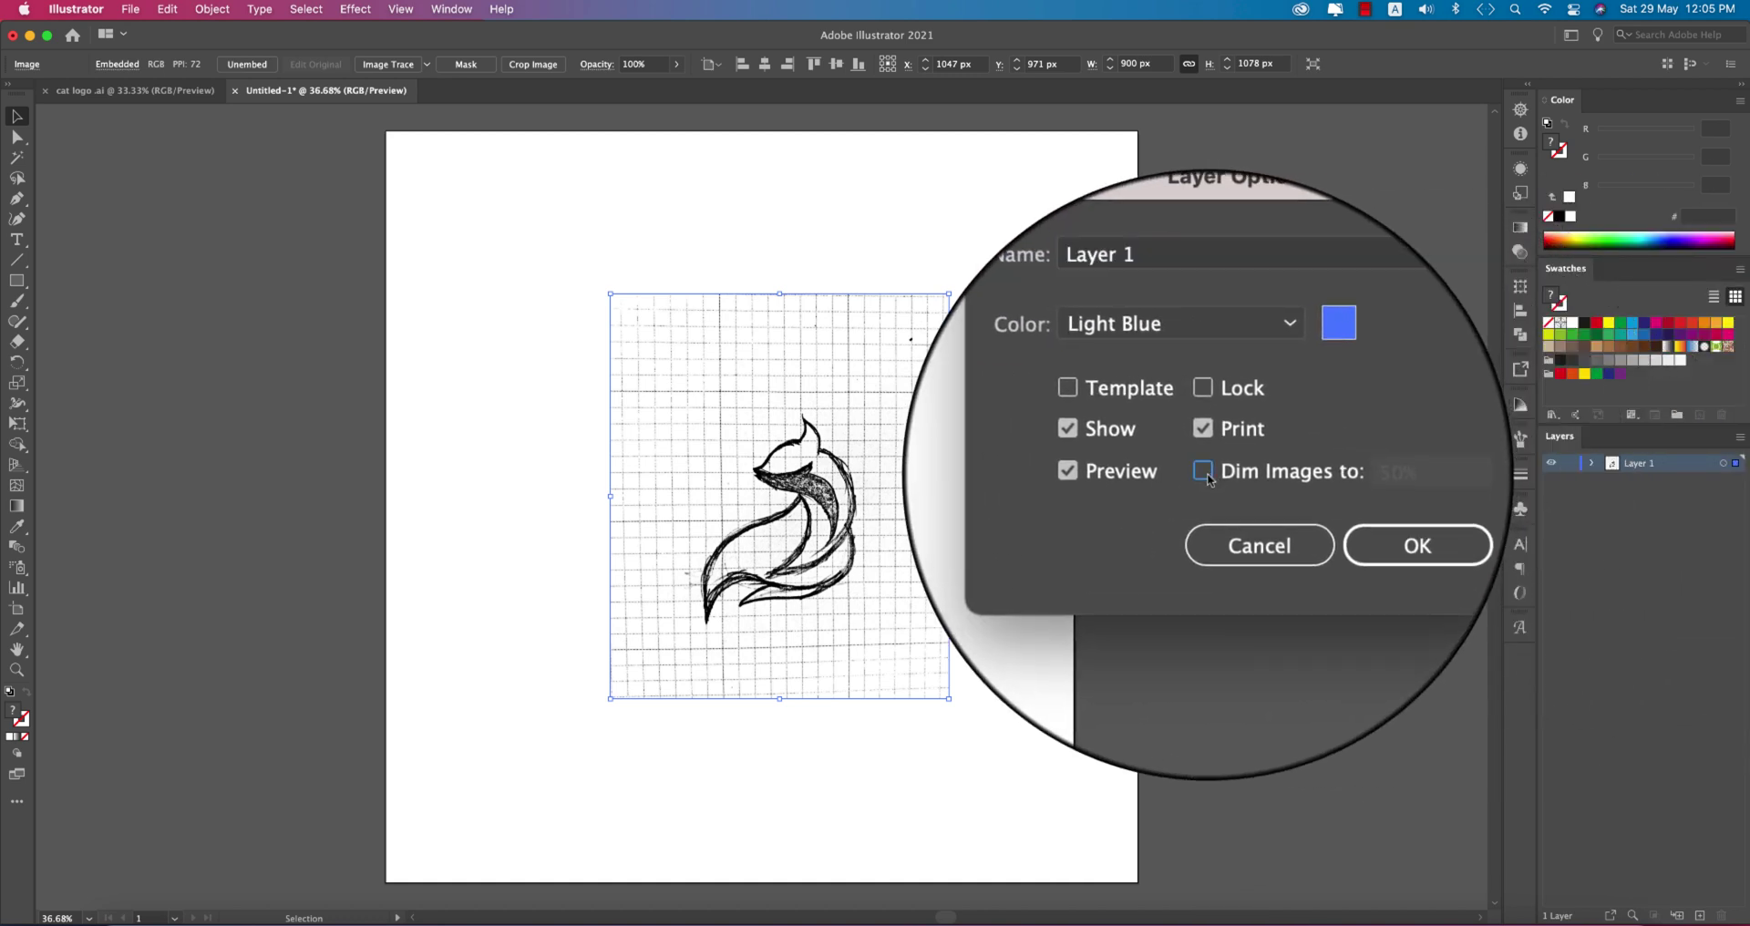
left_click(1203, 471)
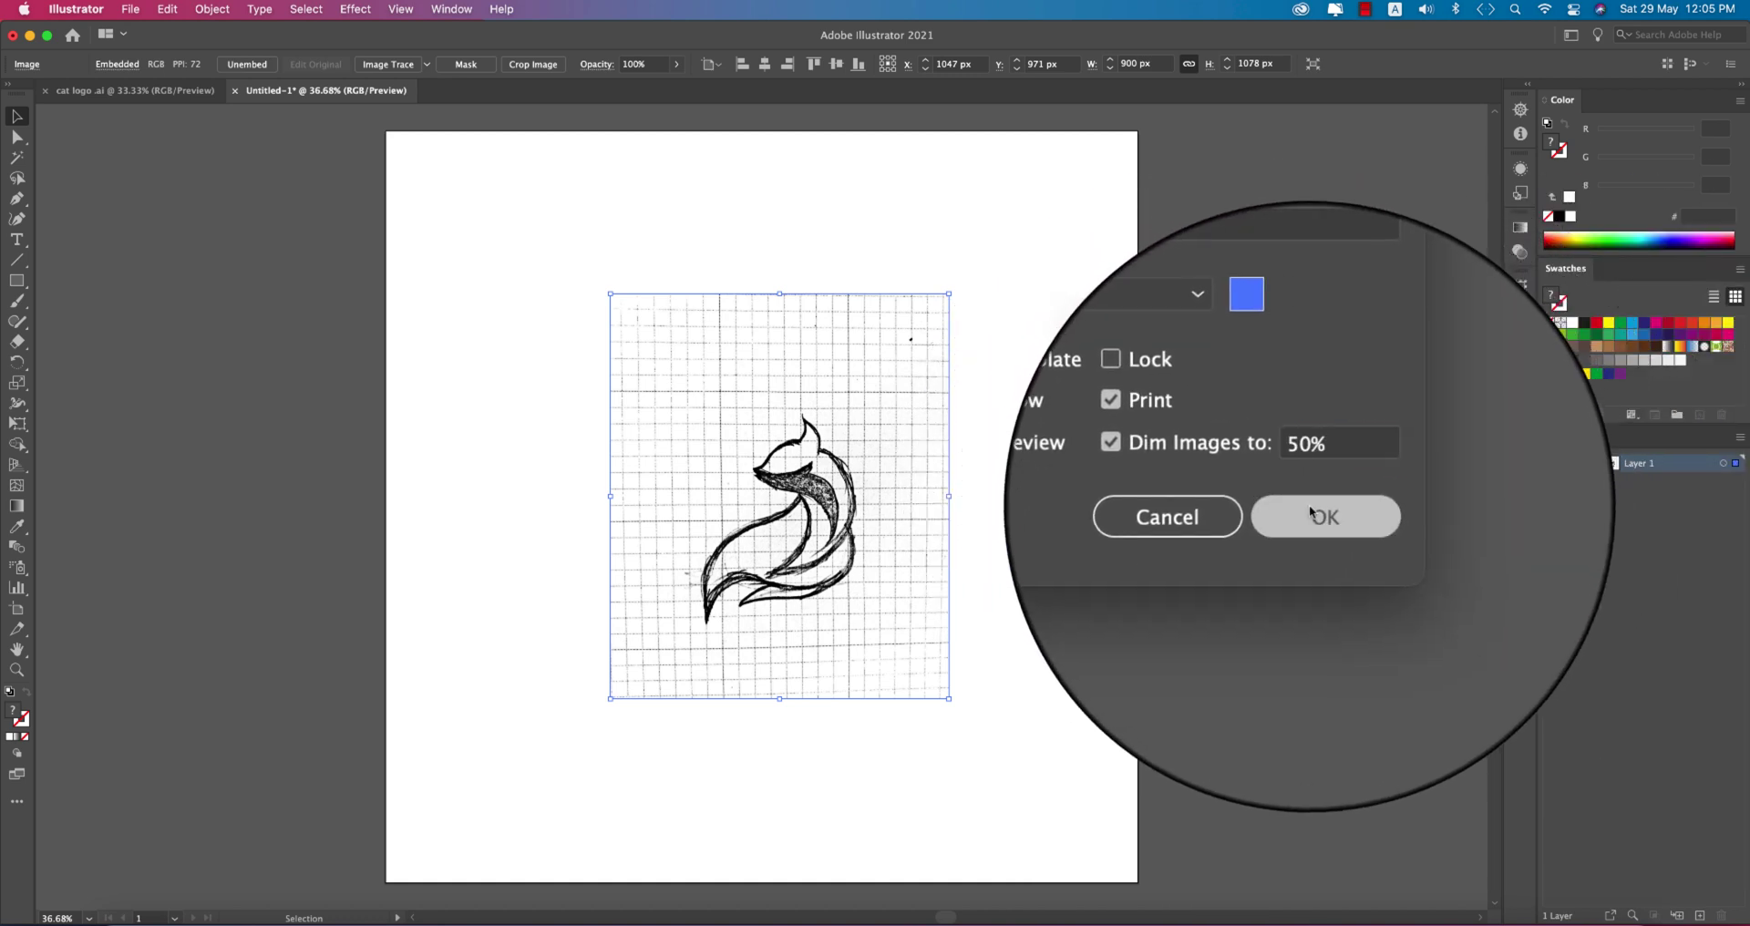
left_click(1310, 513)
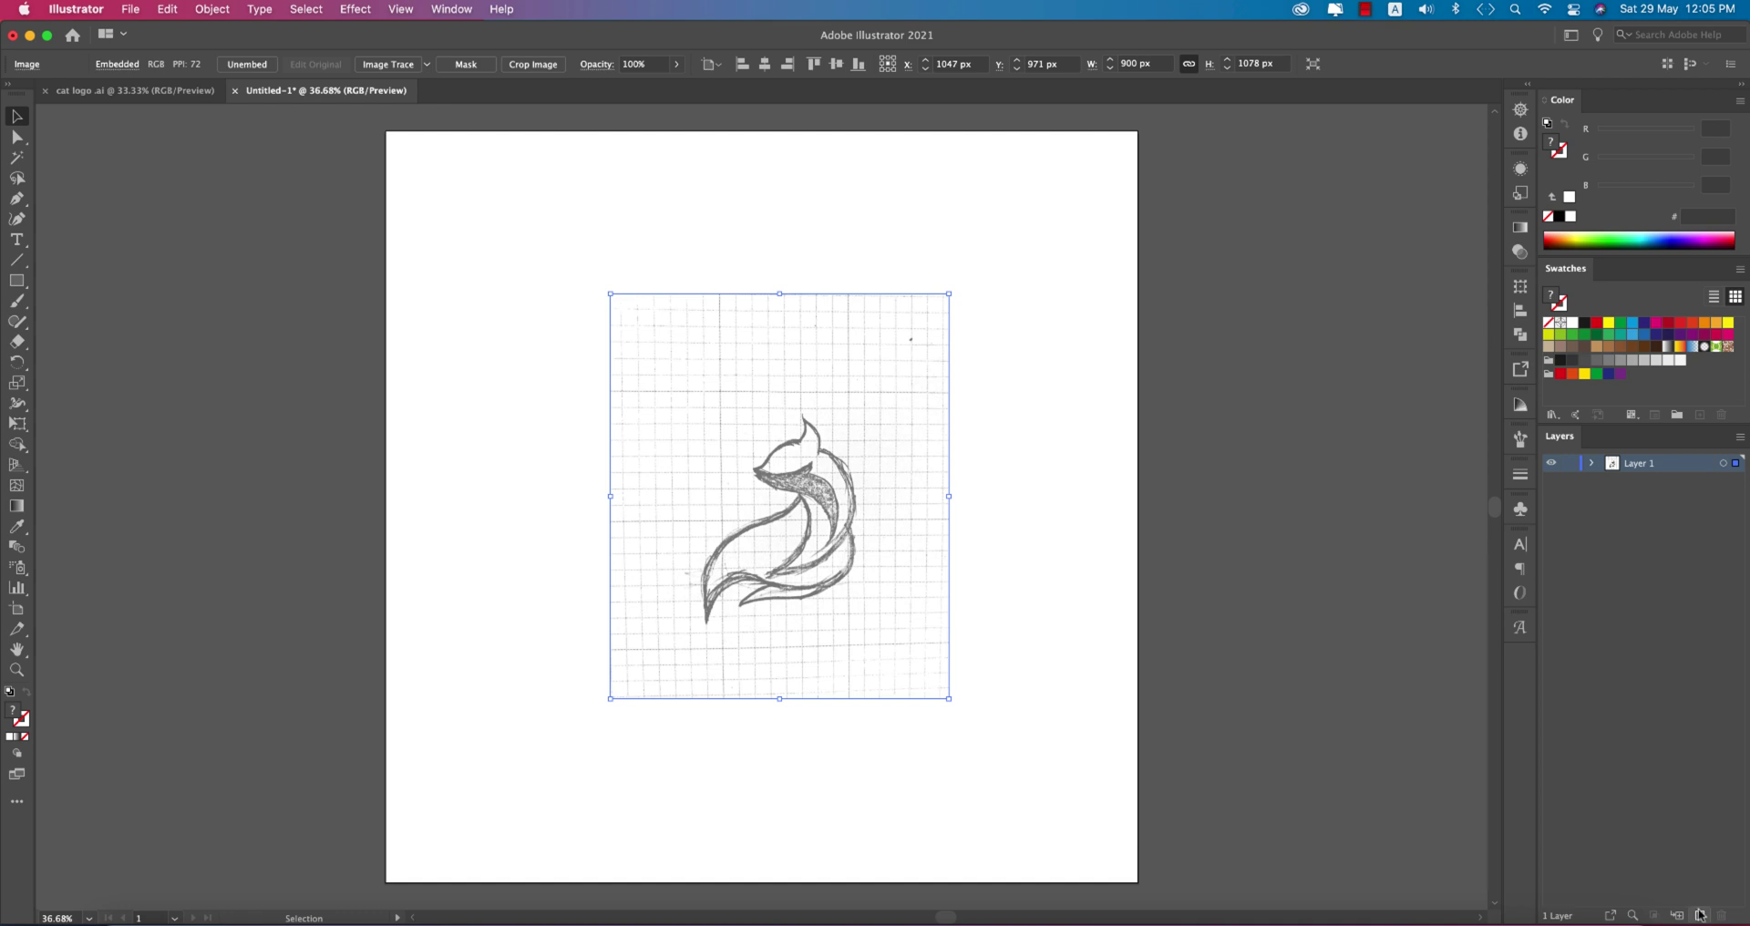
scroll(753, 474, "up", 3)
scroll(753, 474, "up", 1)
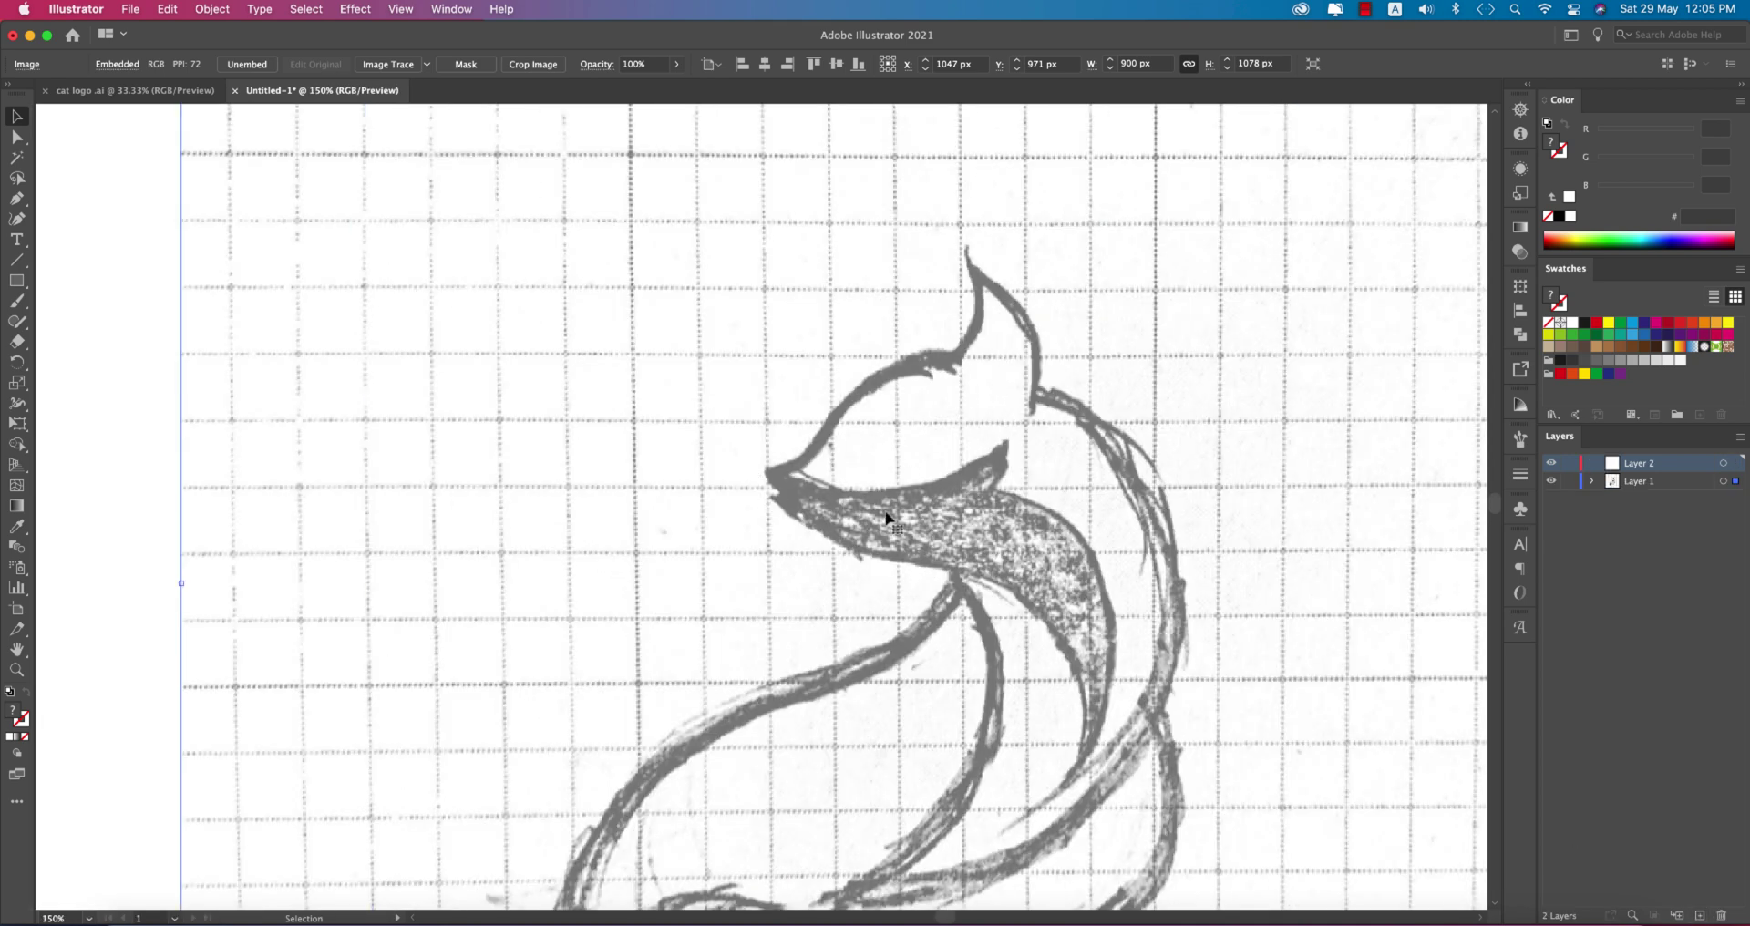
Start a pen outline at the fox's nose with no fill and a red stroke
scroll(985, 487, "down", 2)
key("p")
left_click(840, 474)
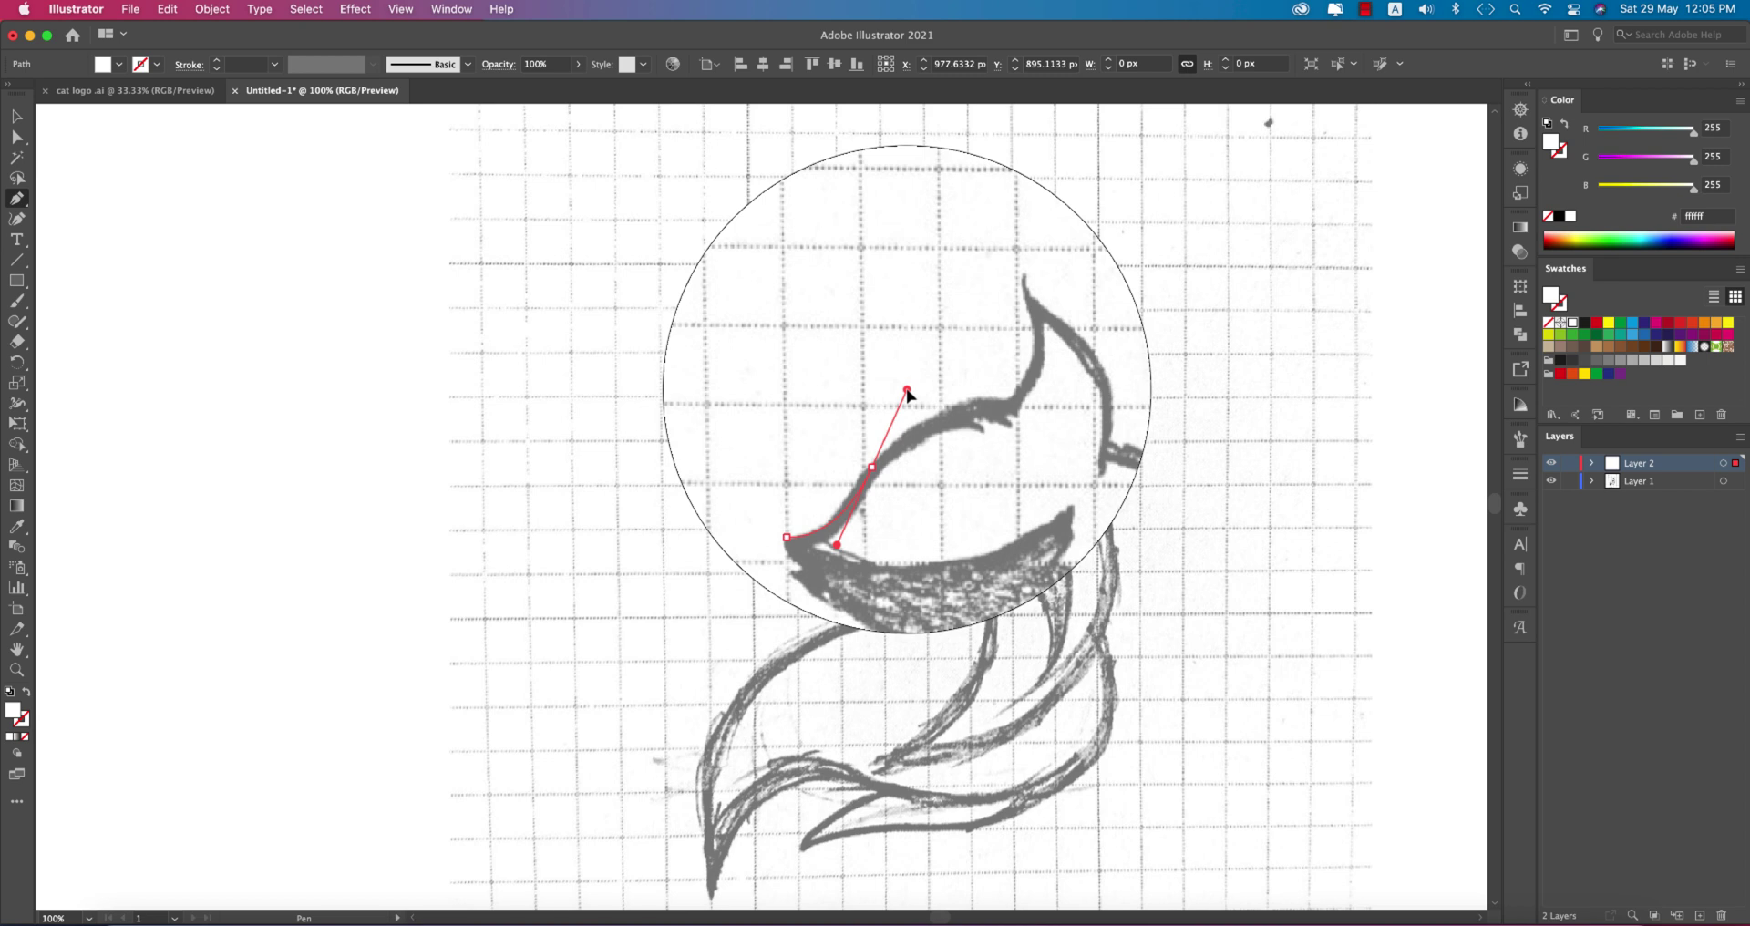
left_click_drag(899, 398, 907, 389)
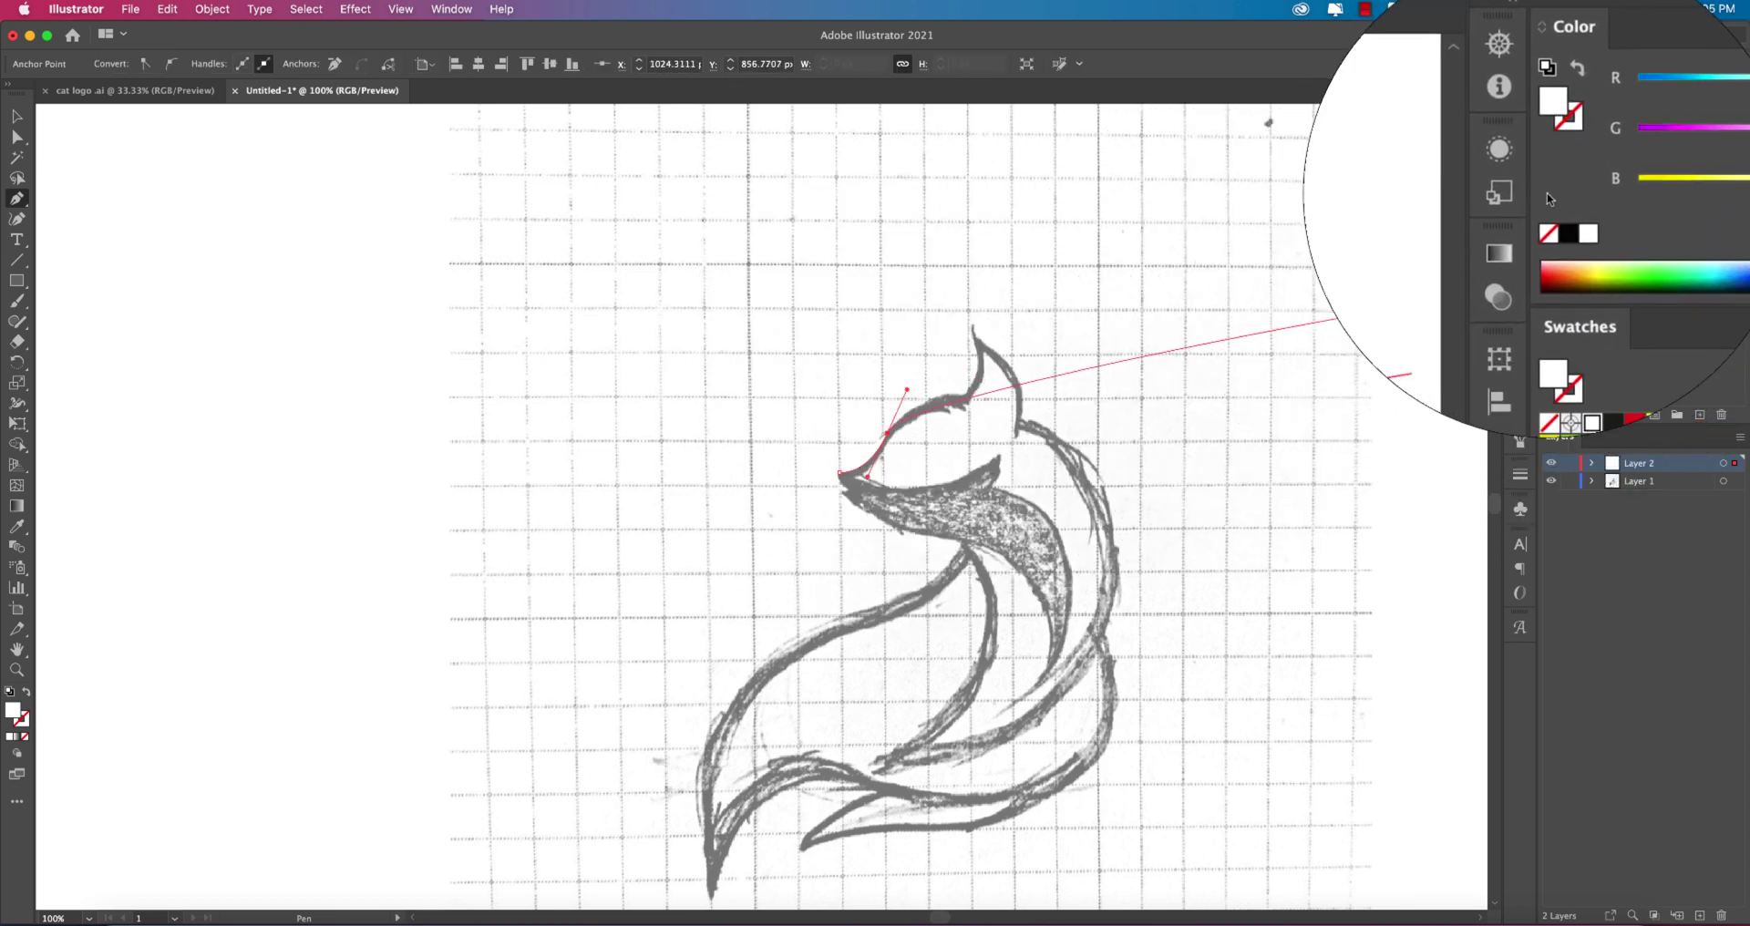
key("slash")
left_click(1561, 155)
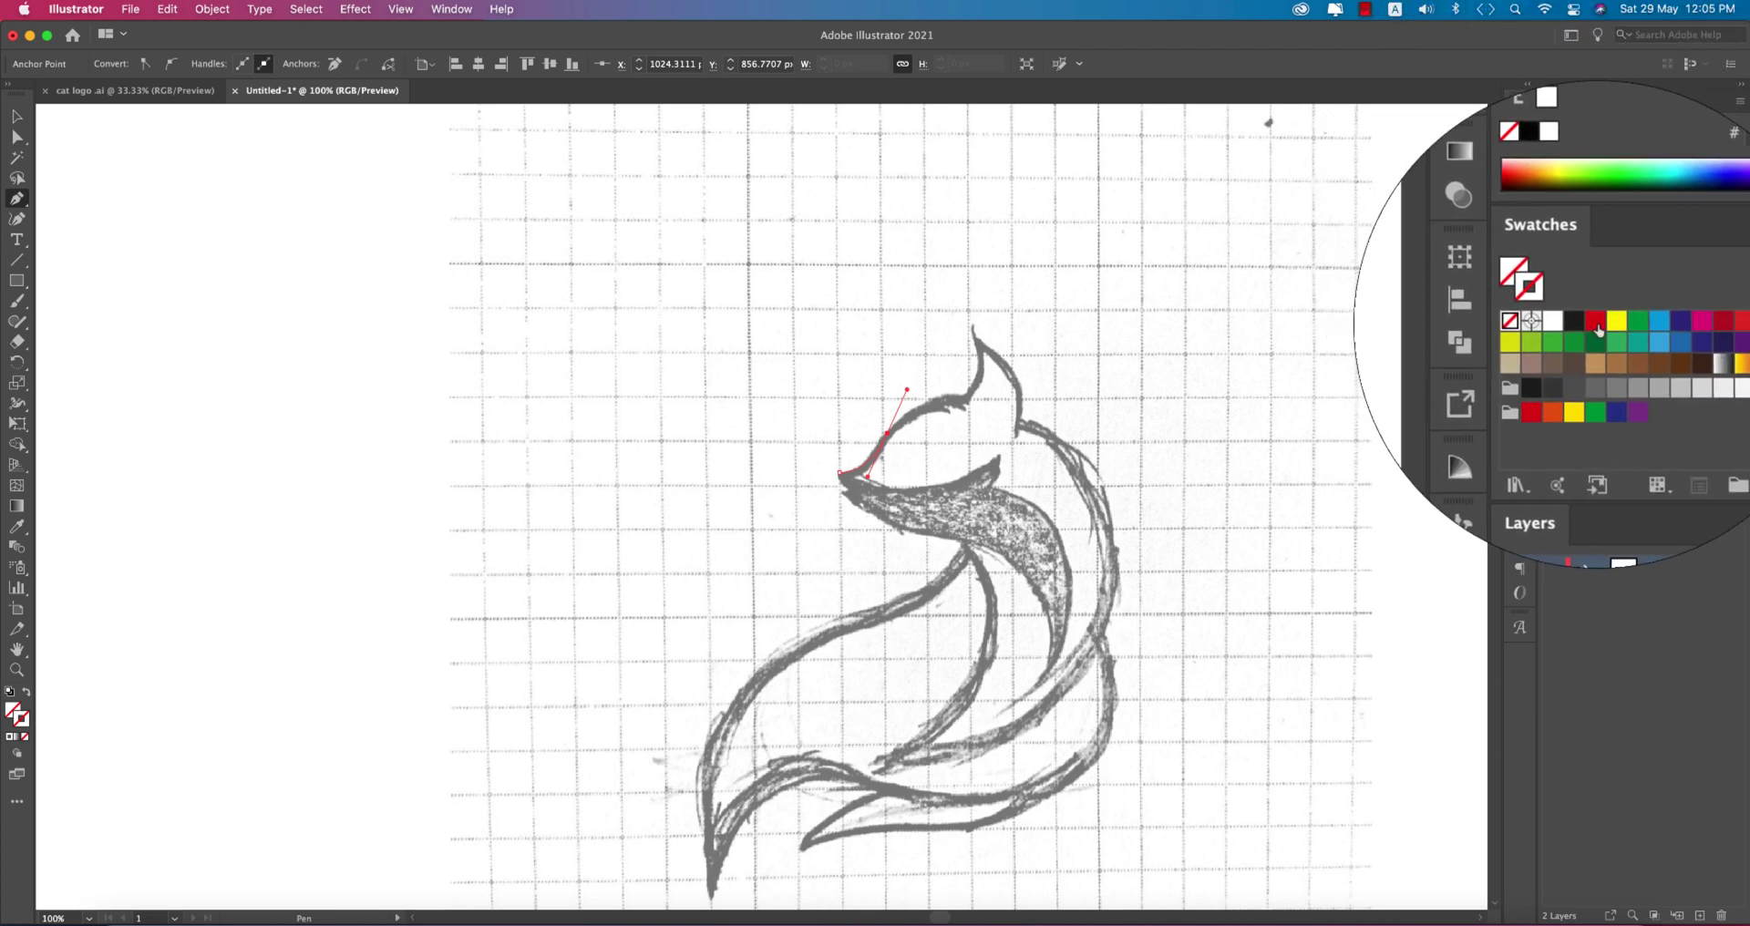
left_click(1606, 319)
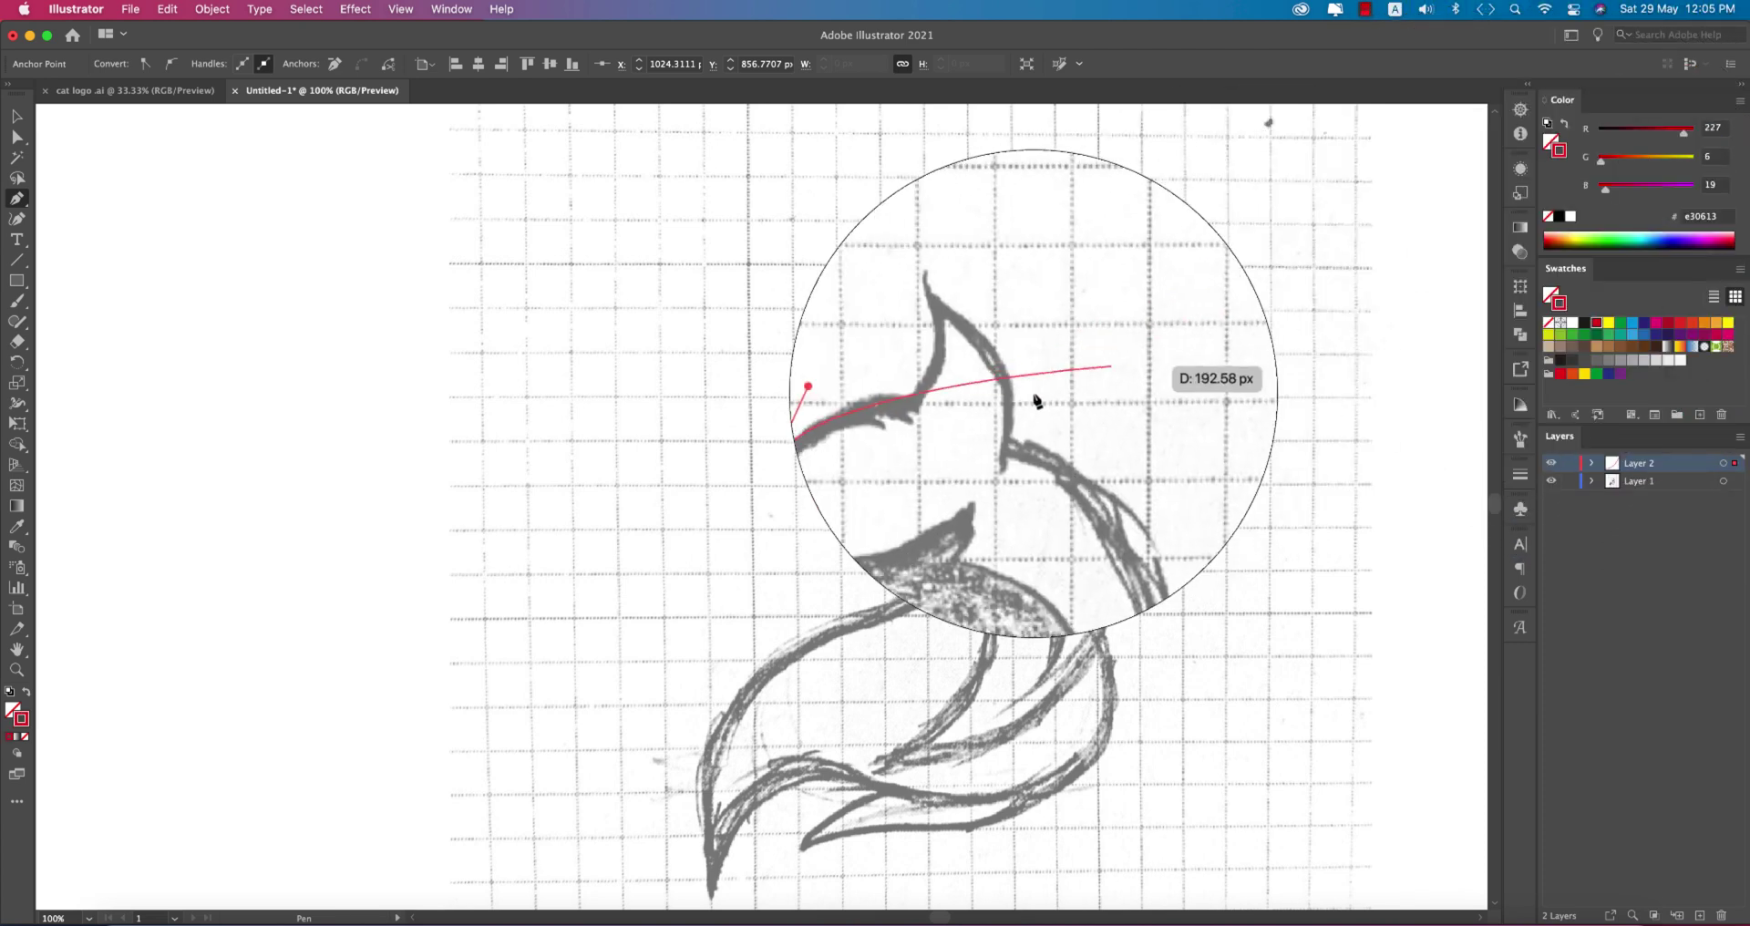
Trace over the pointed ear, down the back and neck, and up the inner chest curve
left_click(966, 399)
left_click_drag(973, 328, 957, 308)
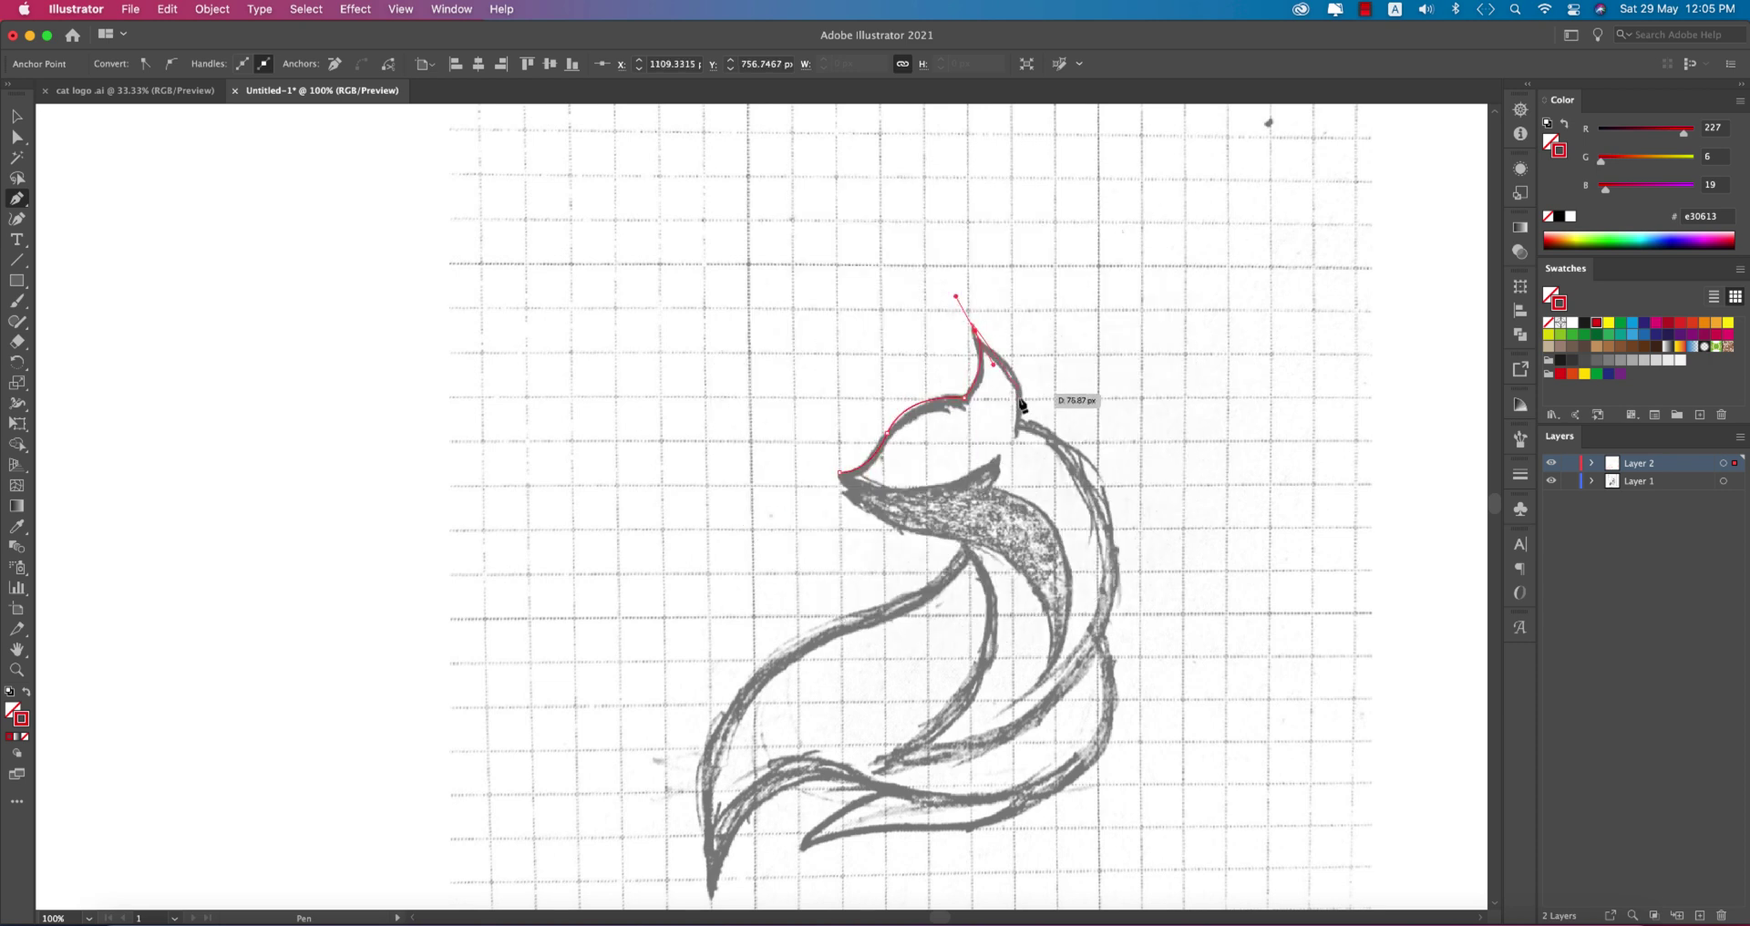
left_click(975, 330)
left_click_drag(1017, 418, 994, 468)
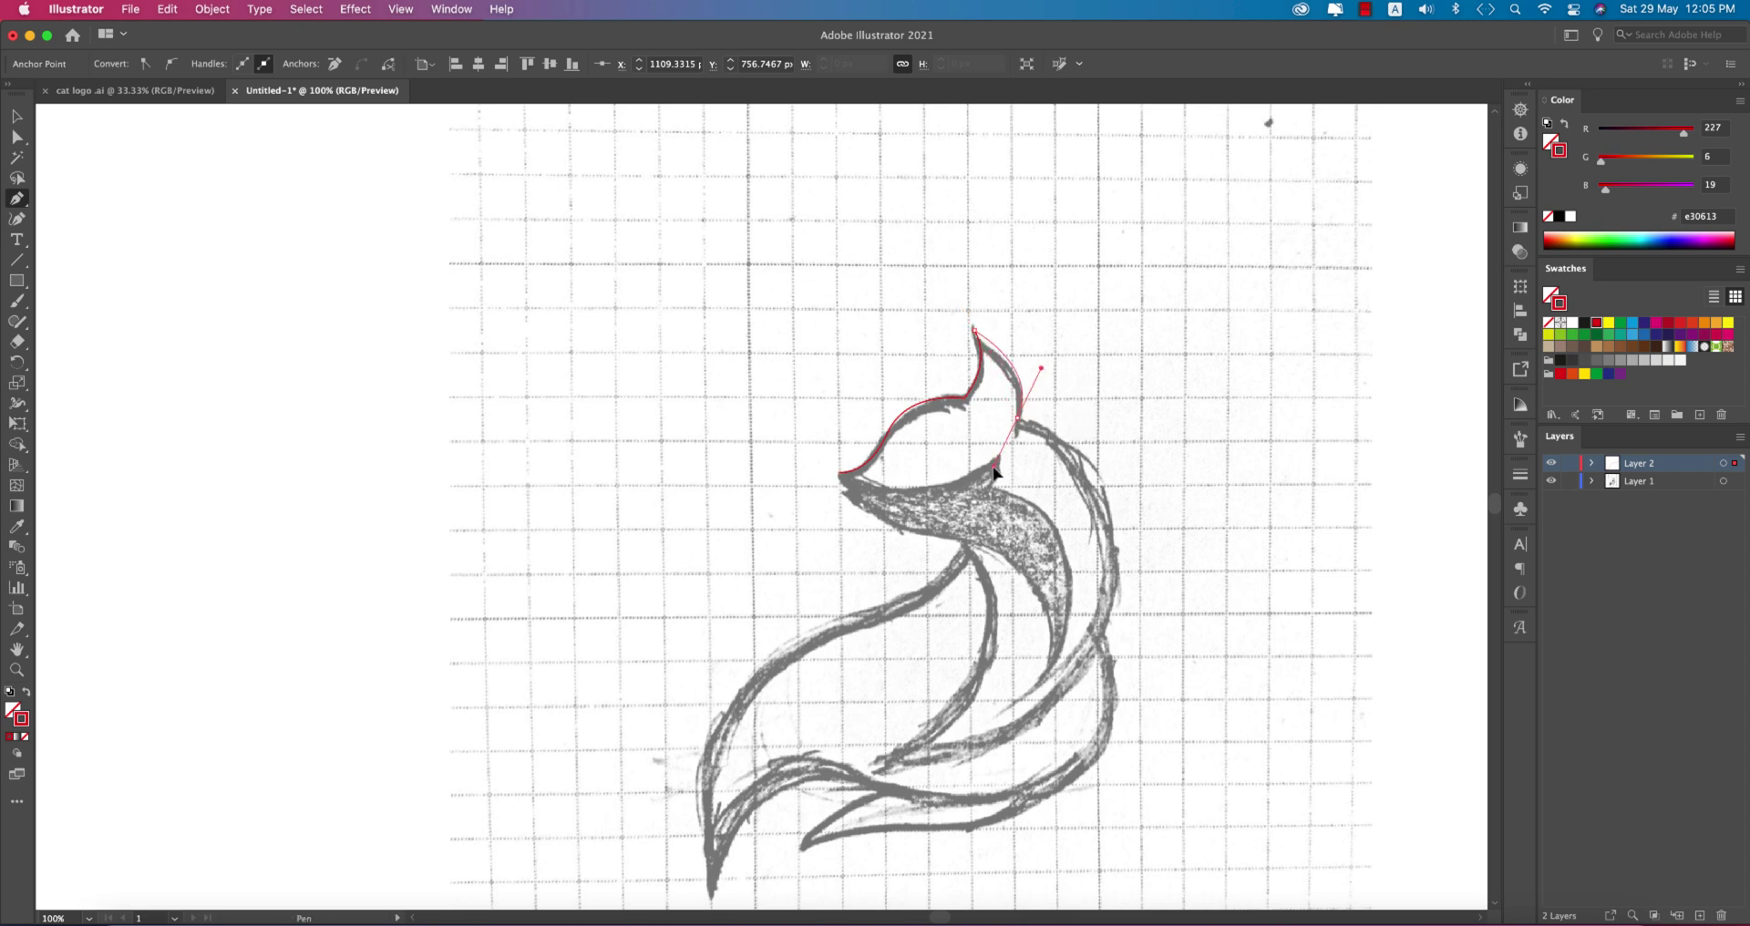
left_click(1018, 417)
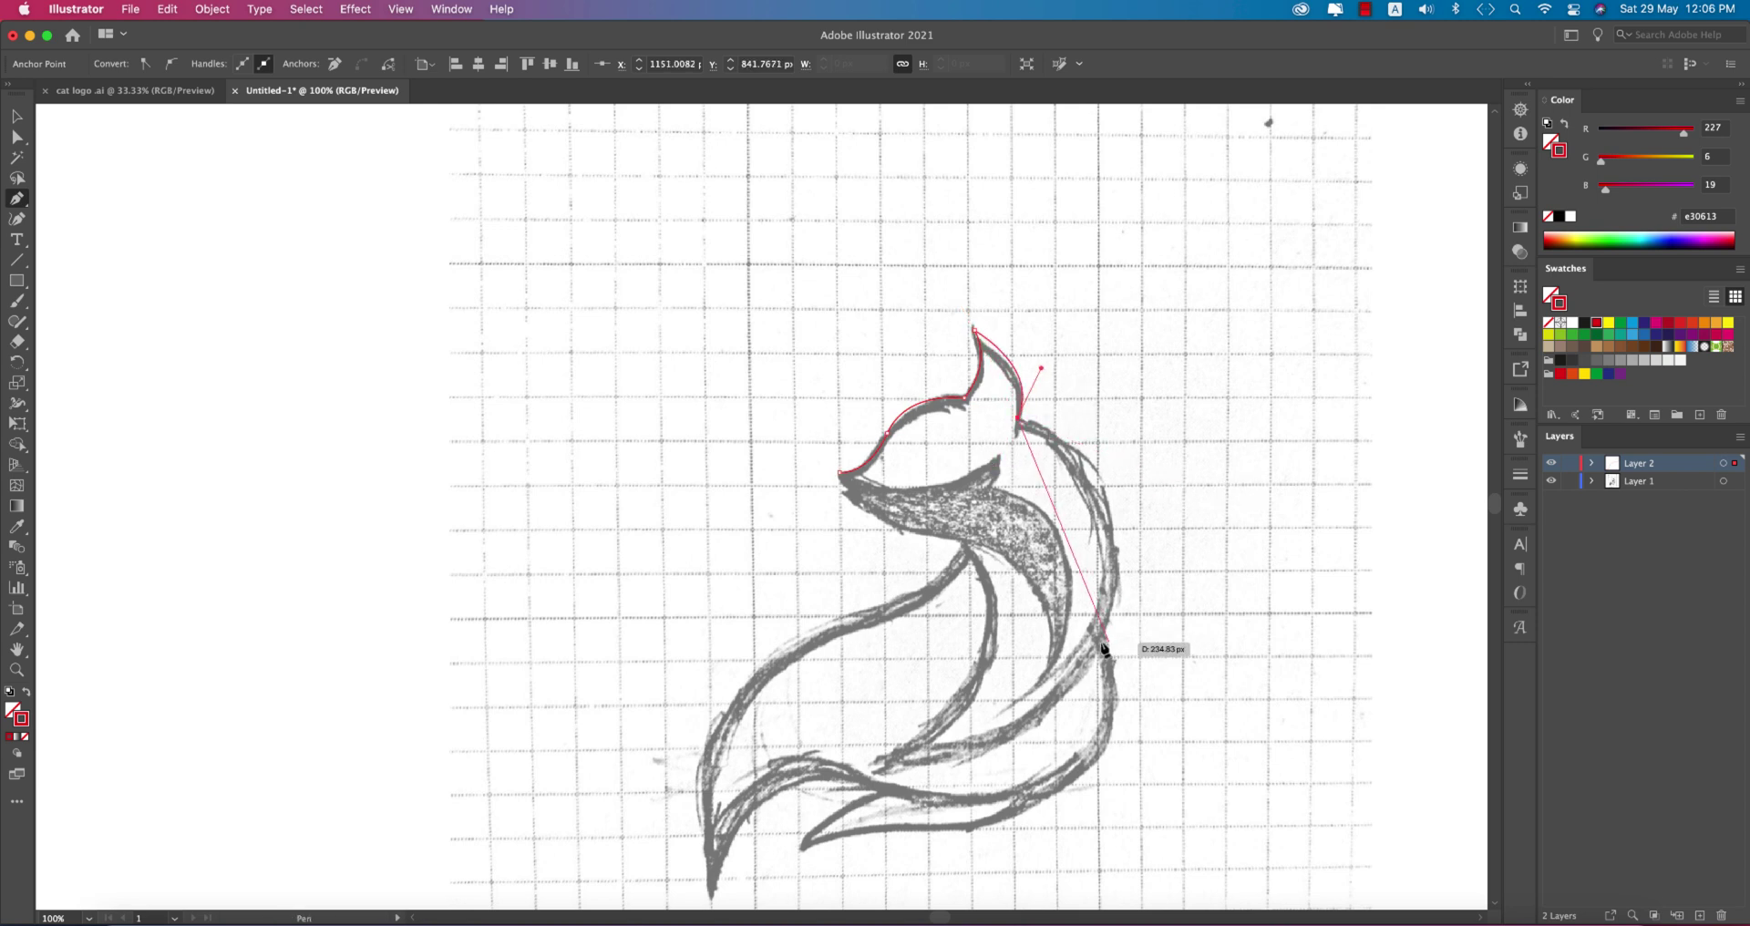
left_click_drag(1099, 631, 1029, 771)
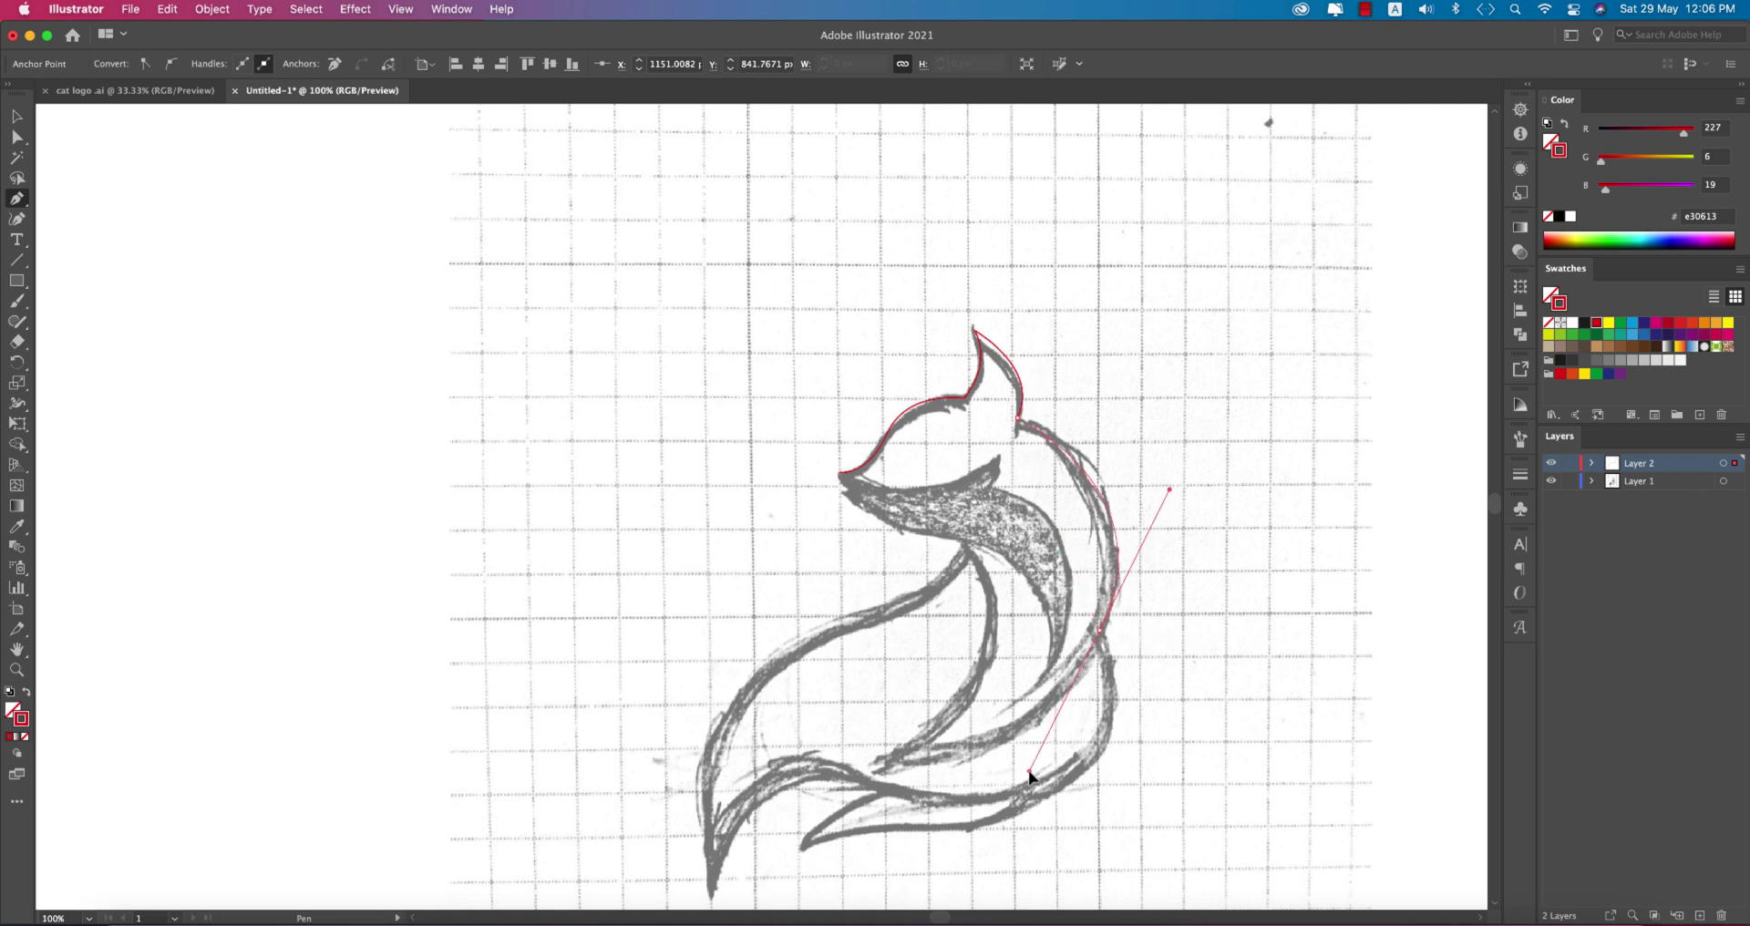
mouse_move(894, 761)
left_mouse_down()
mouse_move(1002, 579)
mouse_move(902, 427)
left_mouse_up()
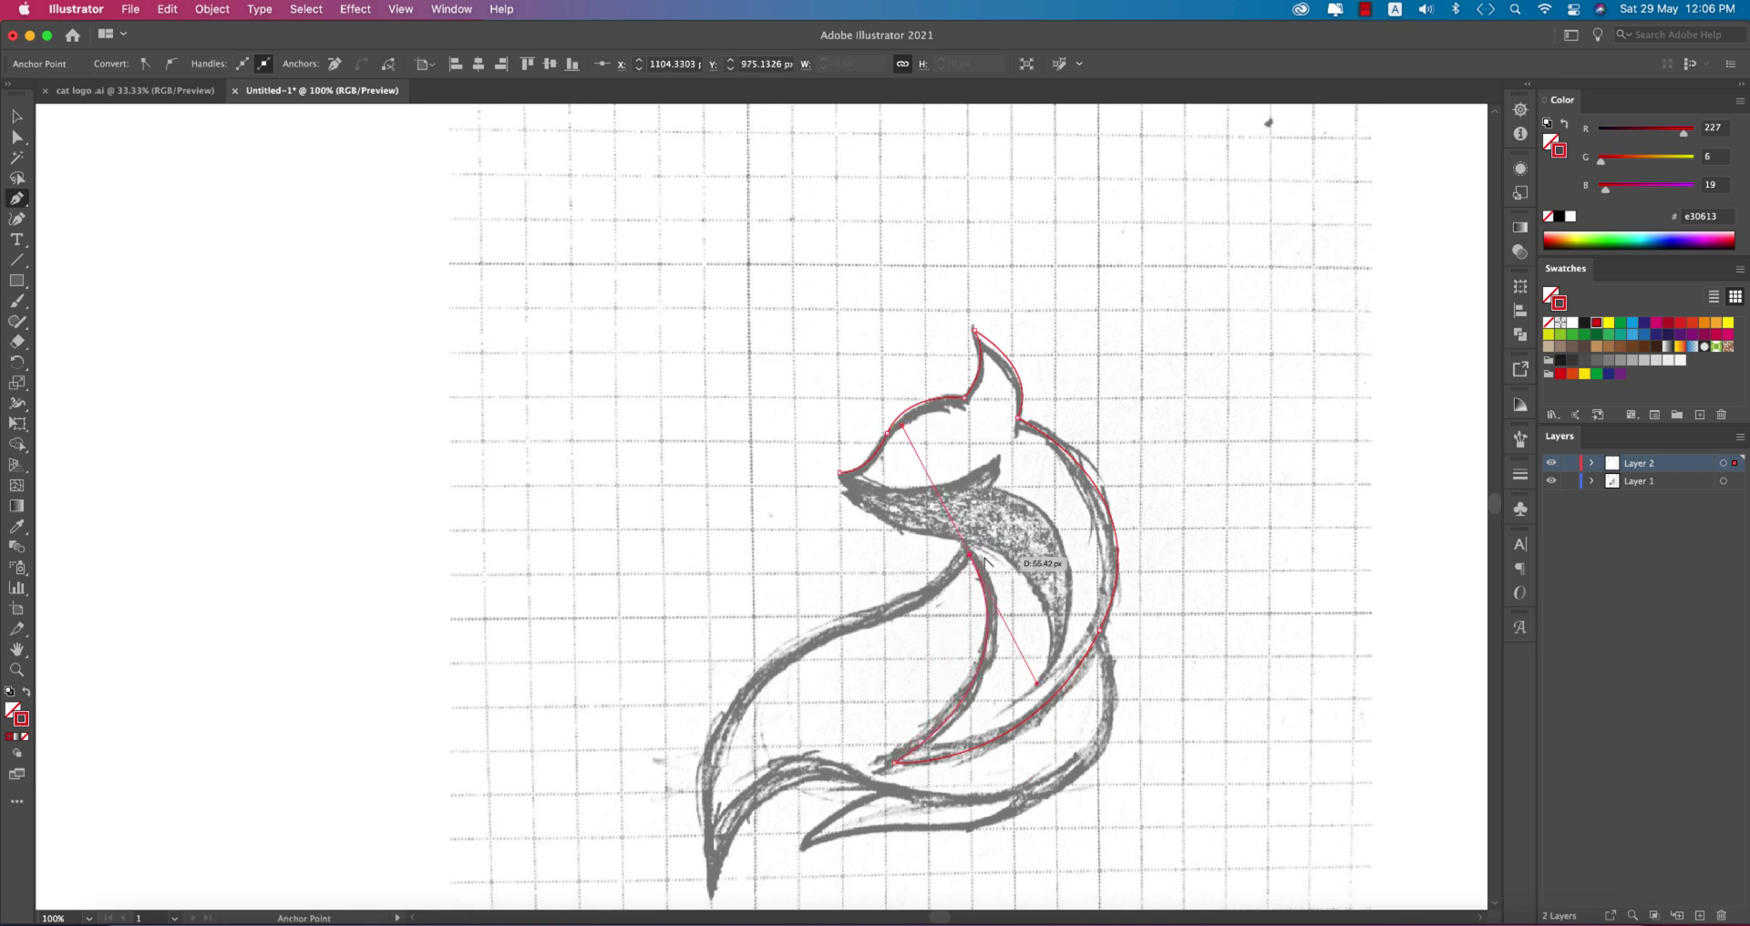
mouse_move(973, 560)
left_mouse_down()
mouse_move(866, 447)
mouse_move(859, 492)
mouse_move(843, 476)
left_mouse_up()
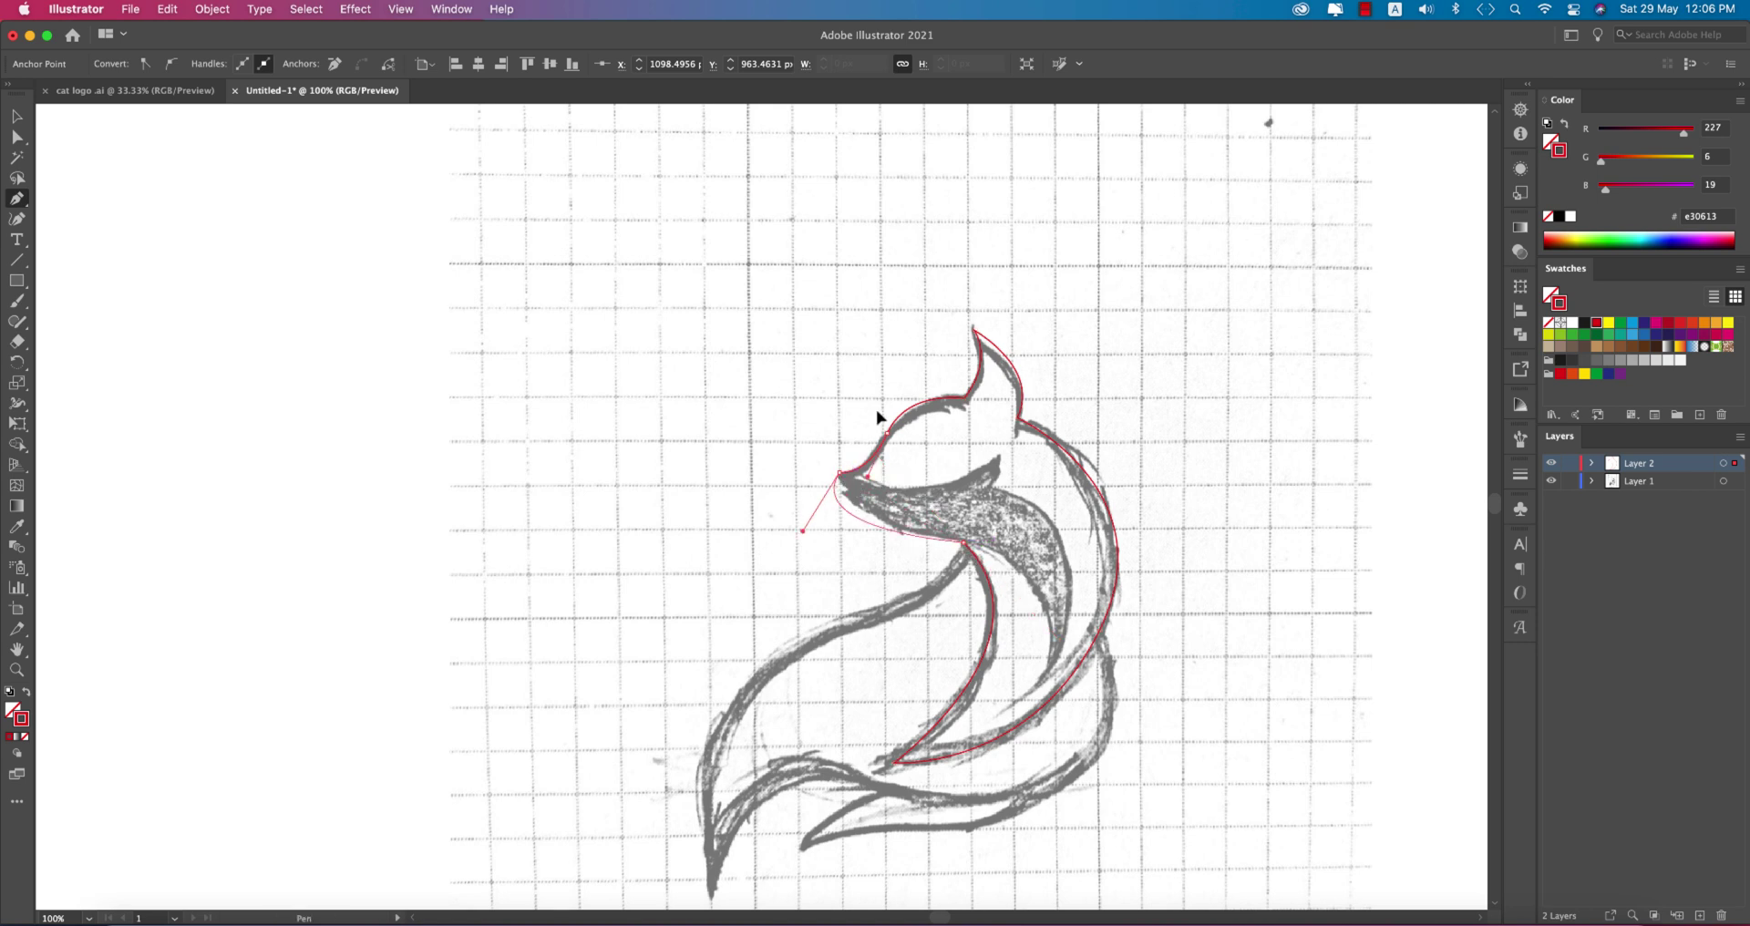
mouse_move(881, 412)
left_mouse_down()
mouse_move(836, 379)
mouse_move(817, 410)
mouse_move(832, 401)
left_mouse_up()
Trace the tail outline from the chest down to a sharp tail tip and back up the body
scroll(1066, 583, "down", 3)
scroll(1066, 583, "left", 2)
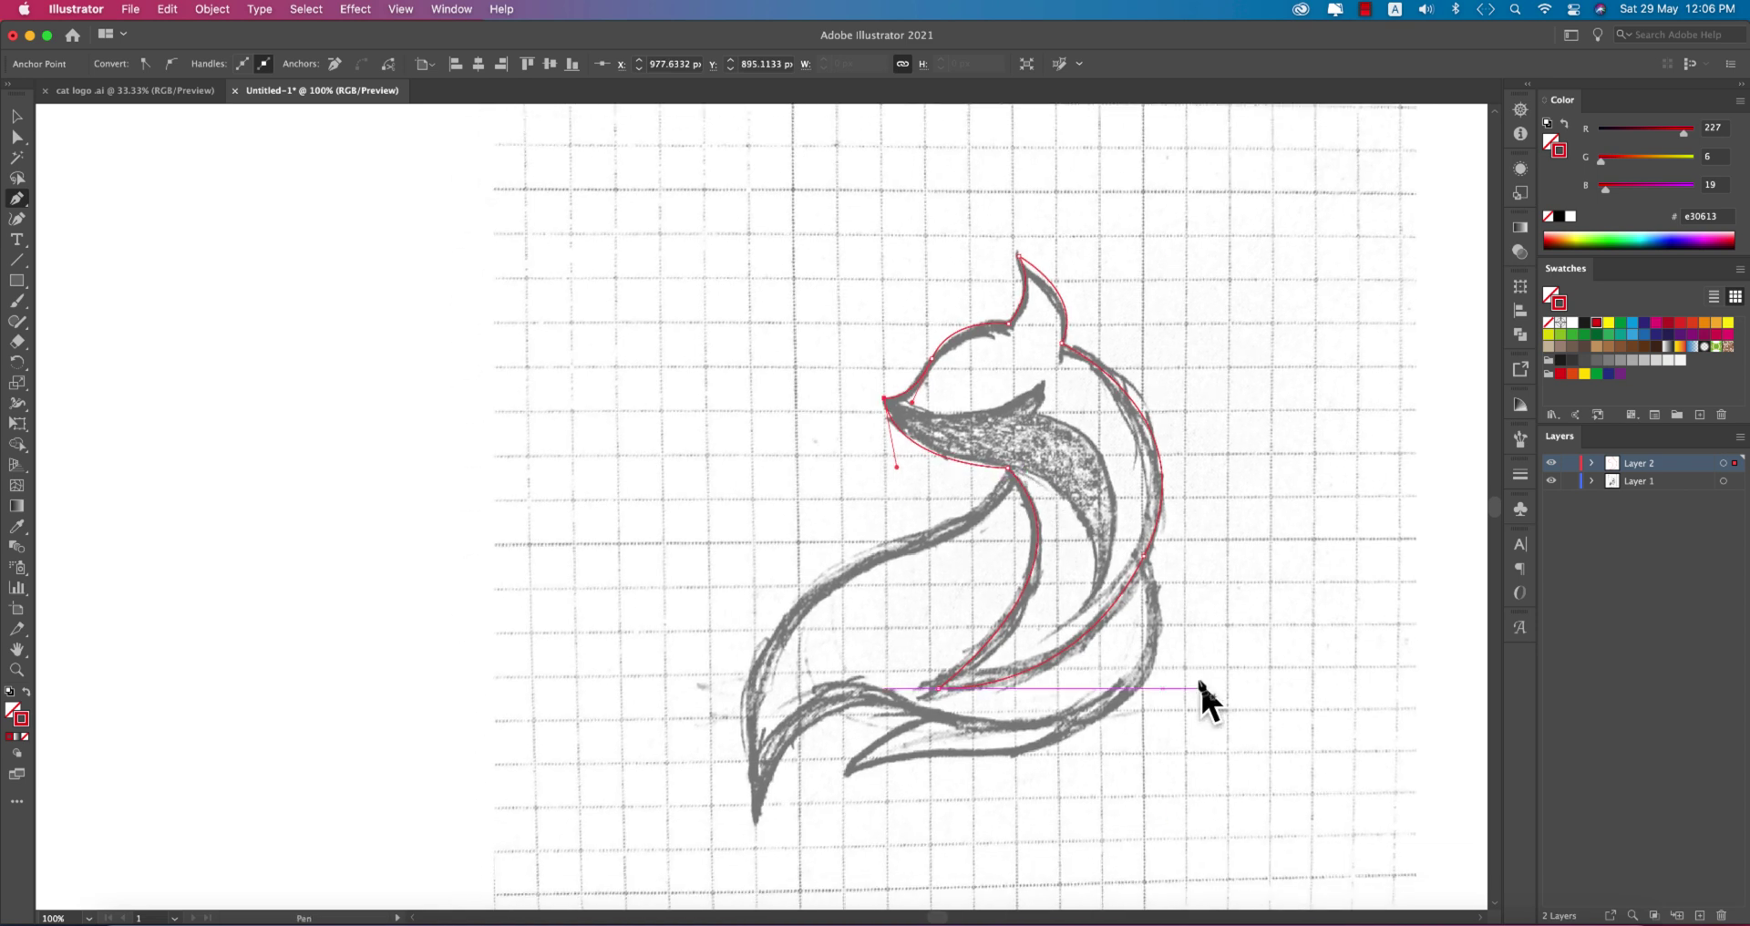
left_click(1015, 469)
left_click_drag(799, 607, 769, 668)
key("ctrl+z")
left_click_drag(920, 551, 855, 547)
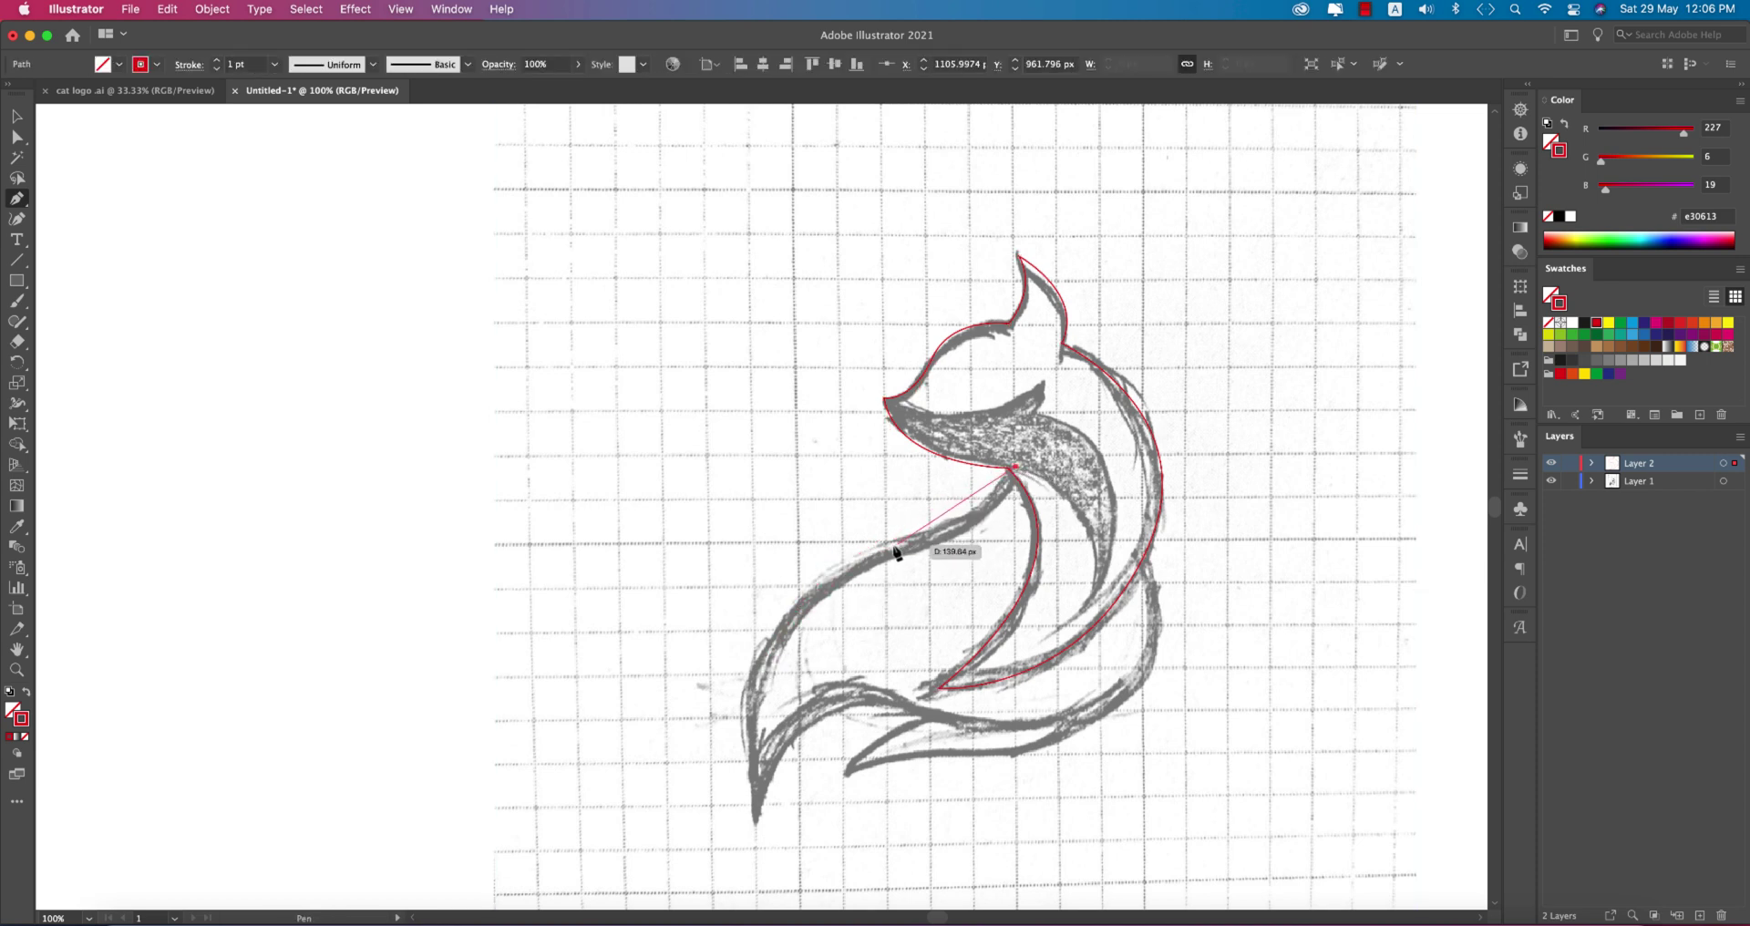
left_click_drag(755, 783, 792, 903)
left_click(752, 782)
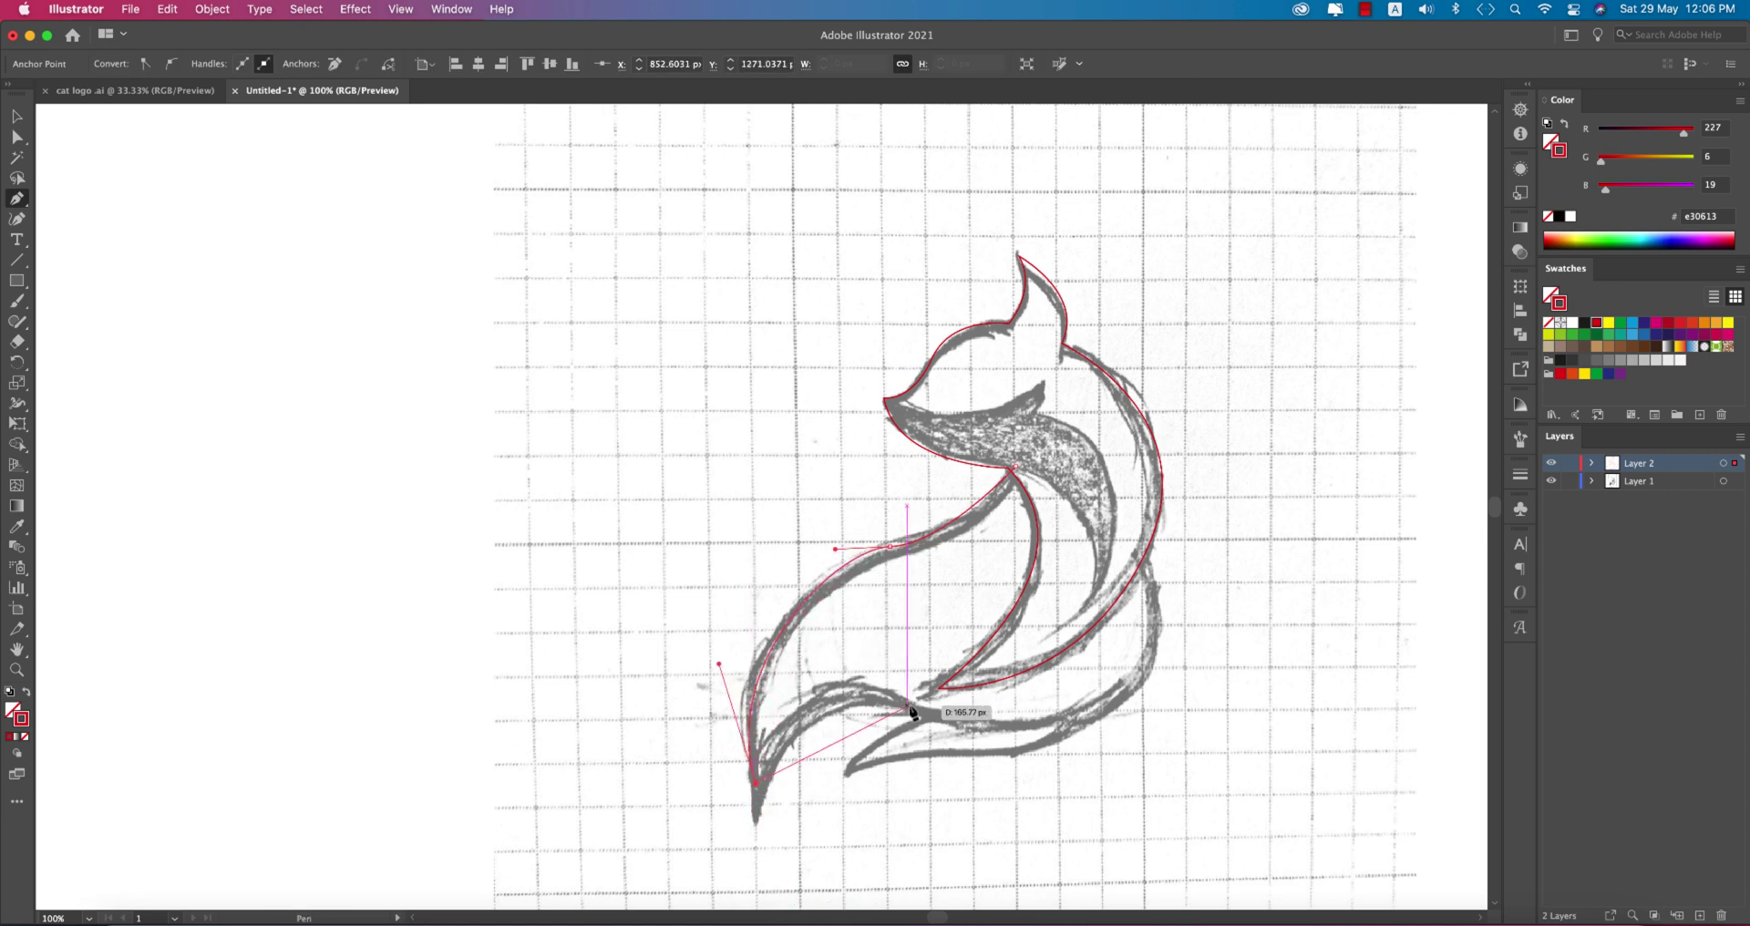
left_click_drag(911, 704, 980, 747)
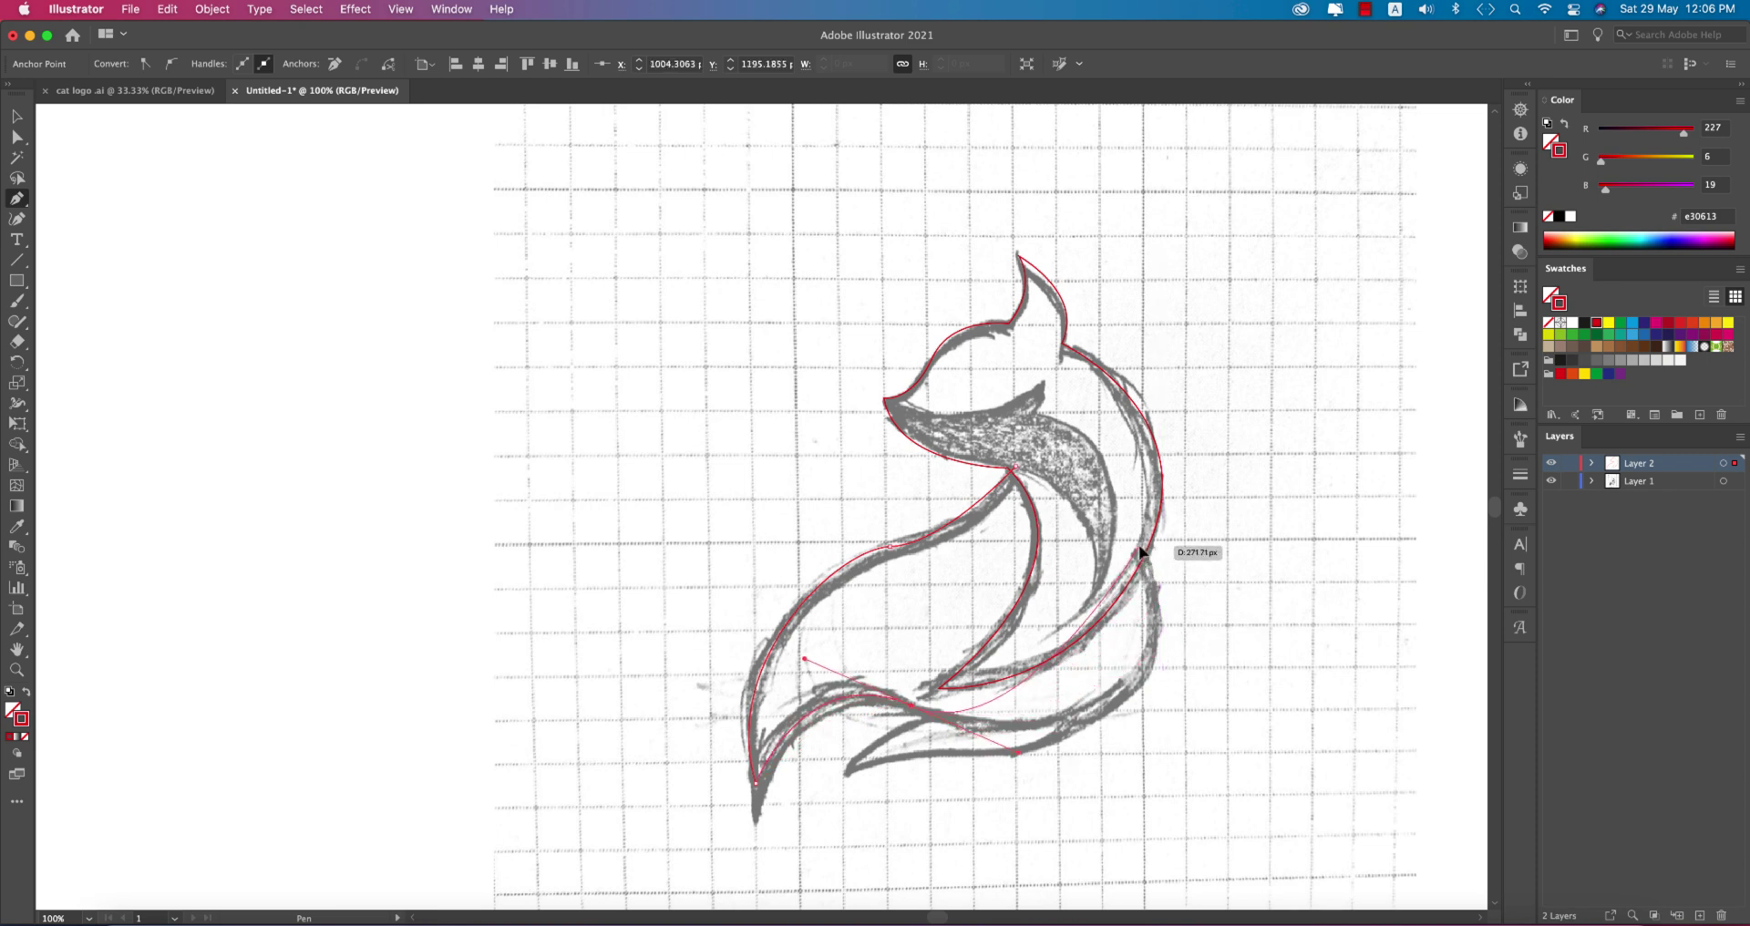
left_click_drag(1139, 545, 1091, 354)
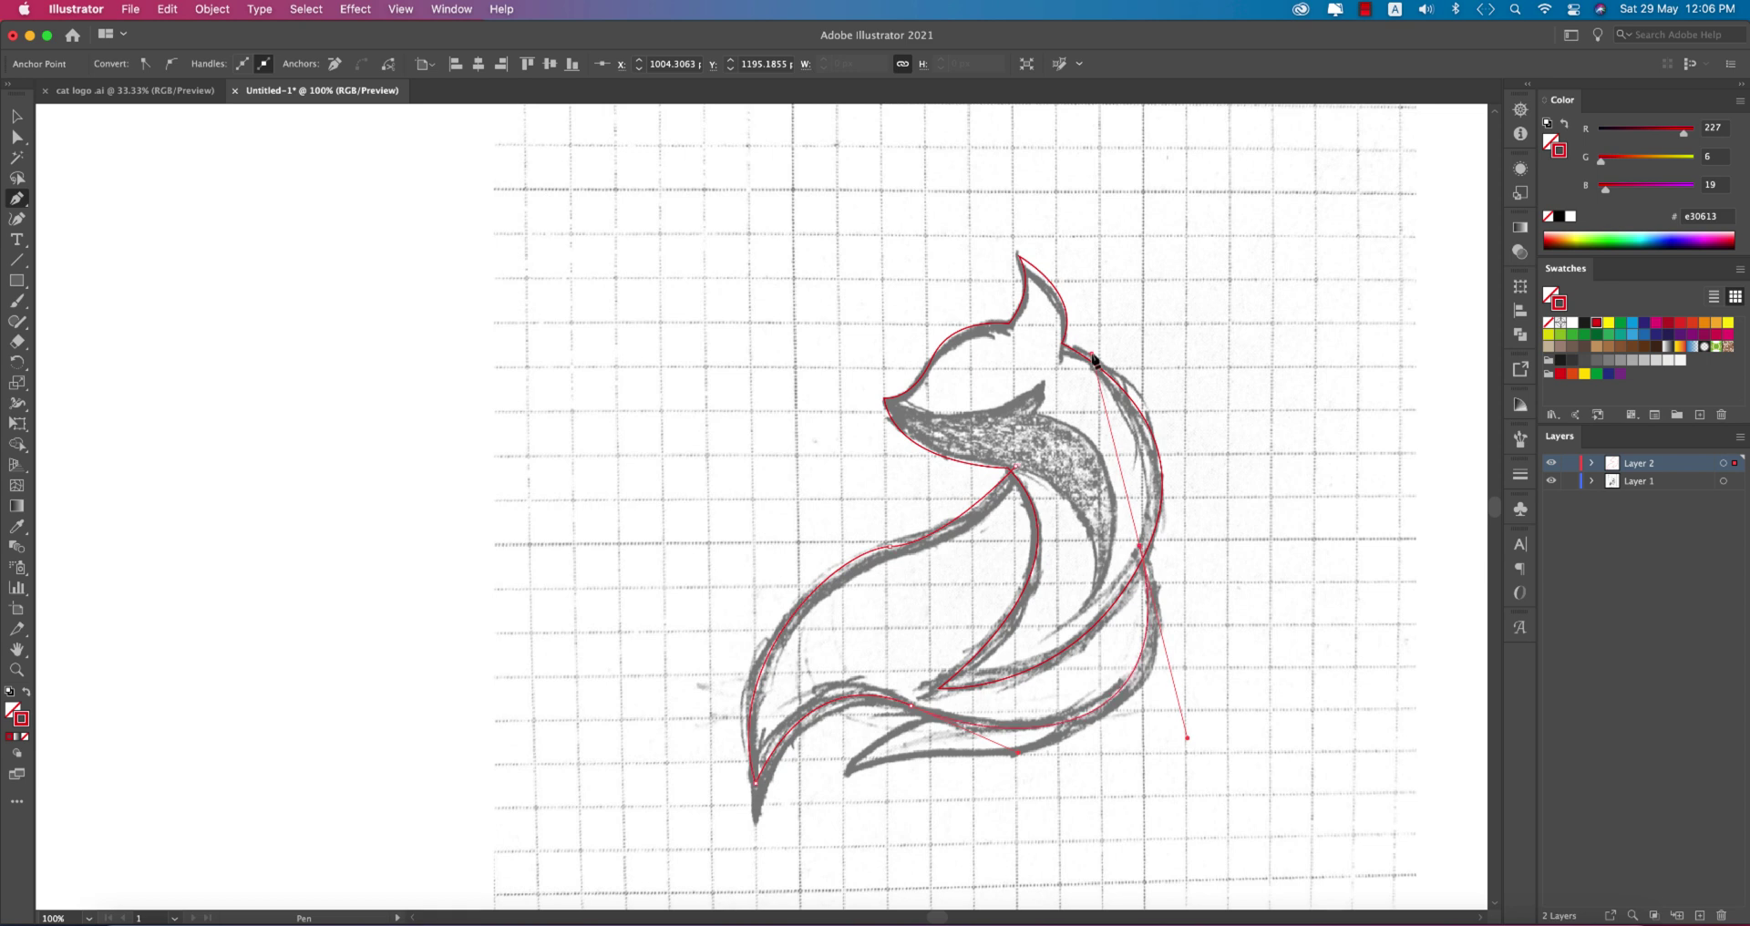
left_click(1140, 547)
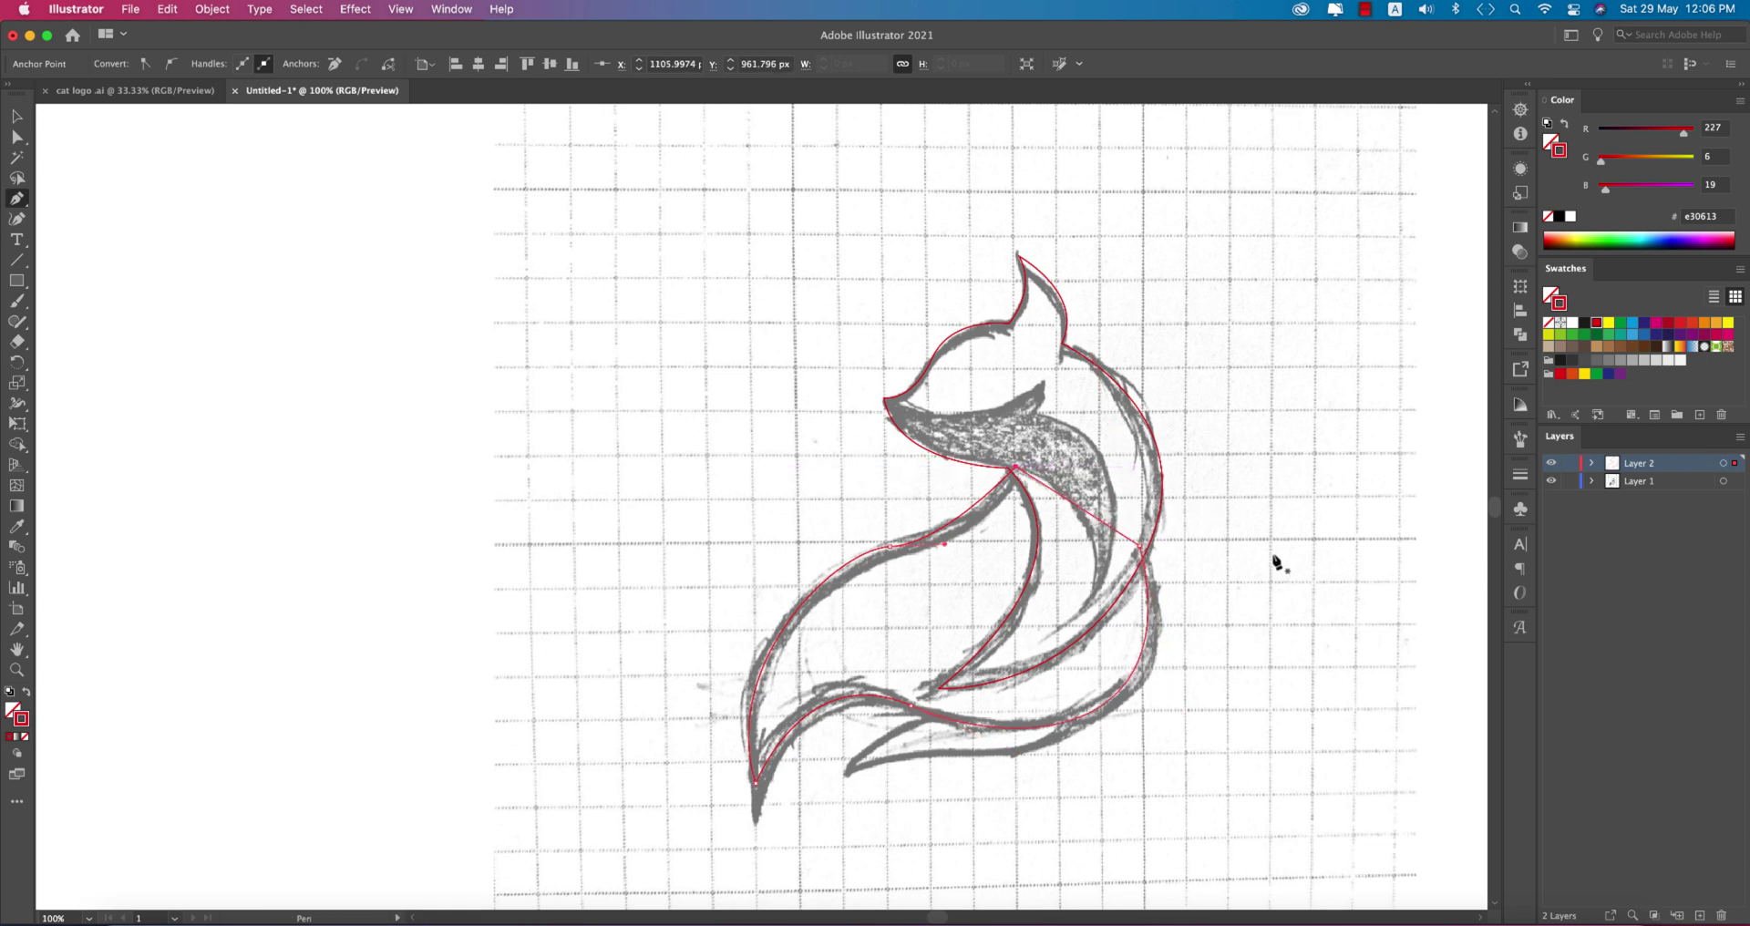
Merge the lower triangle into the body region with the Shape Builder
key("super+a")
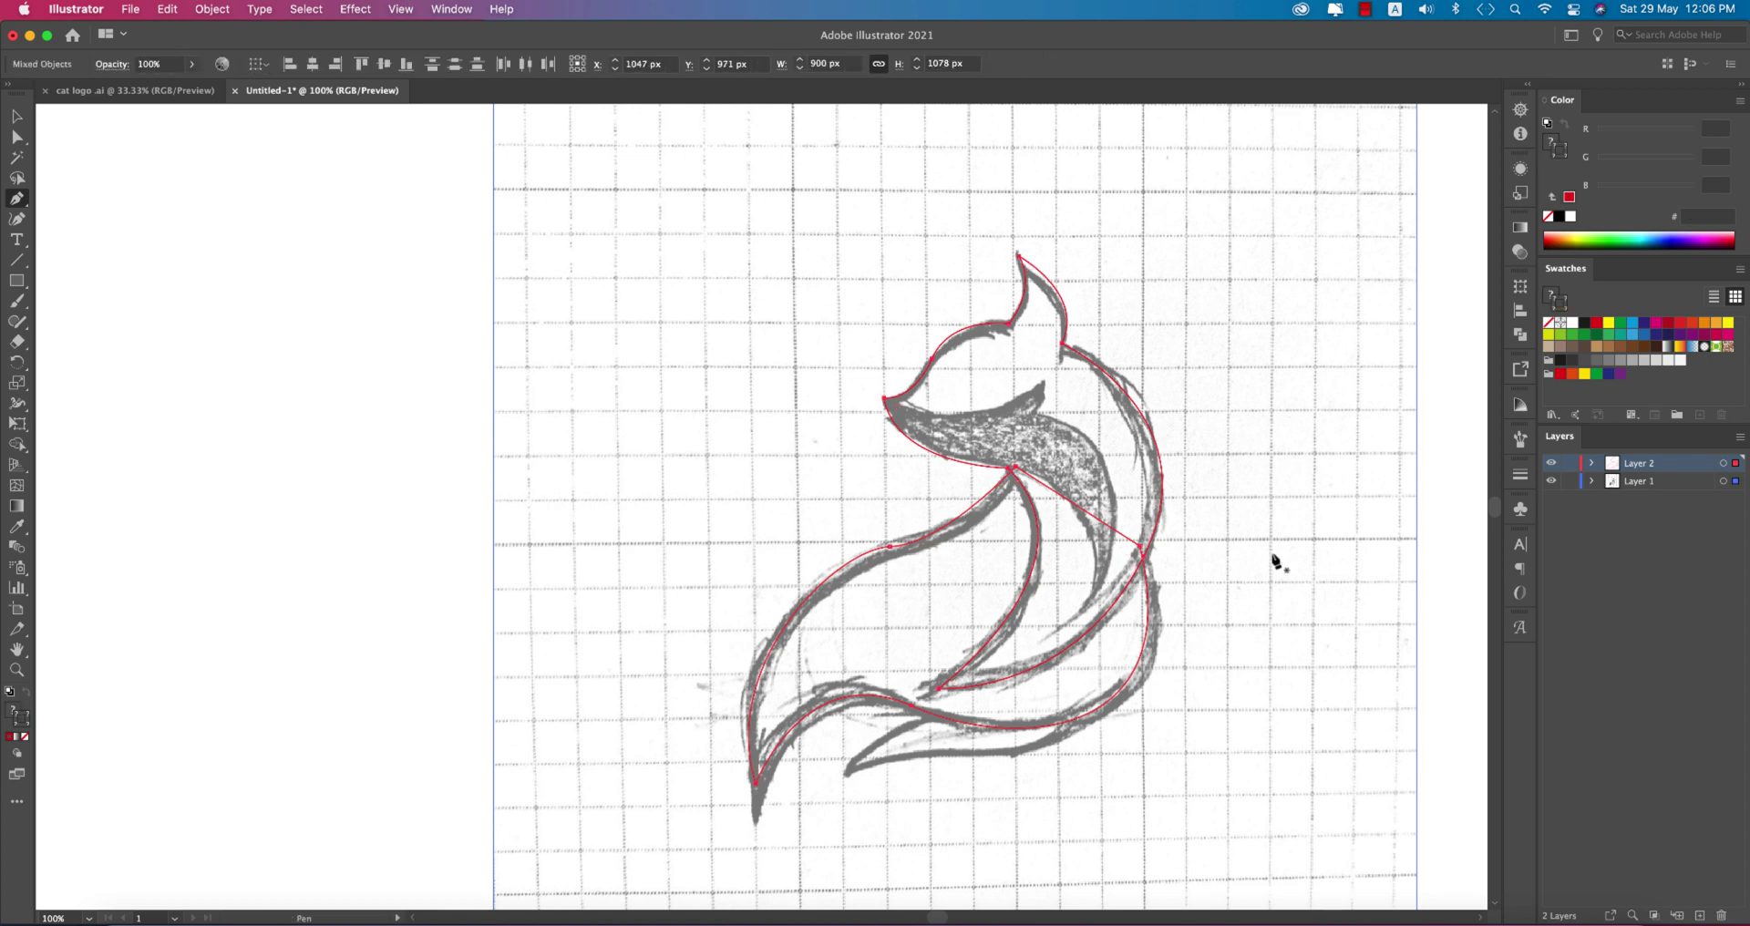
key("shift+m")
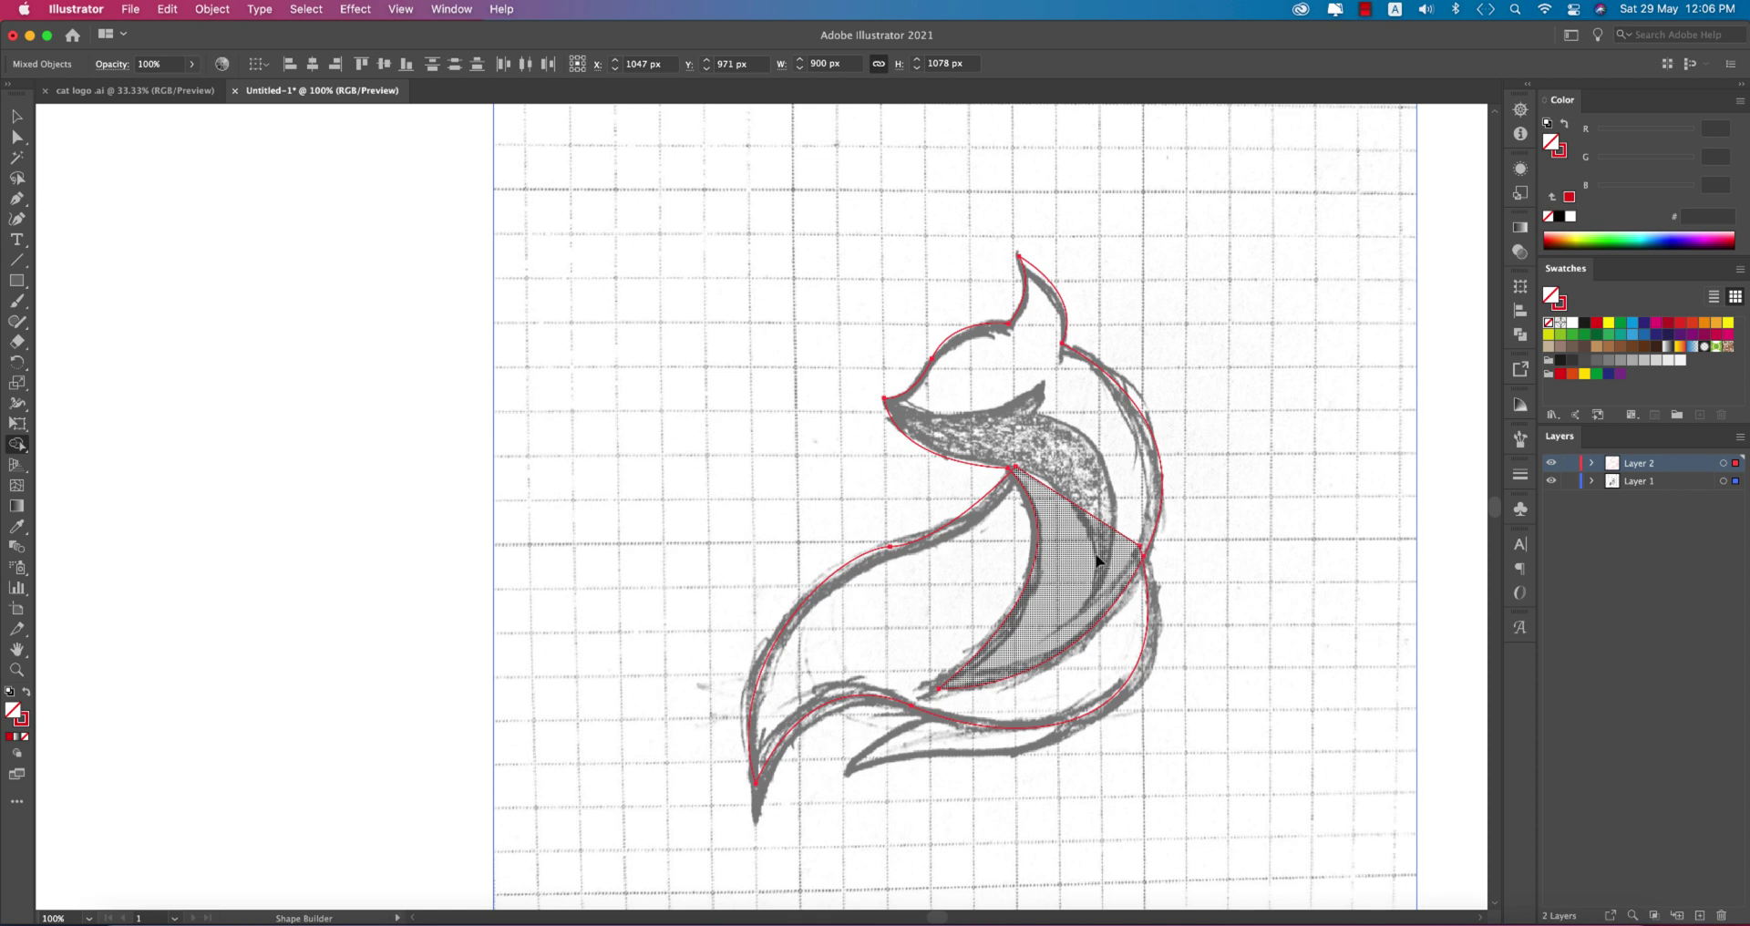
left_click_drag(1100, 552, 1112, 487)
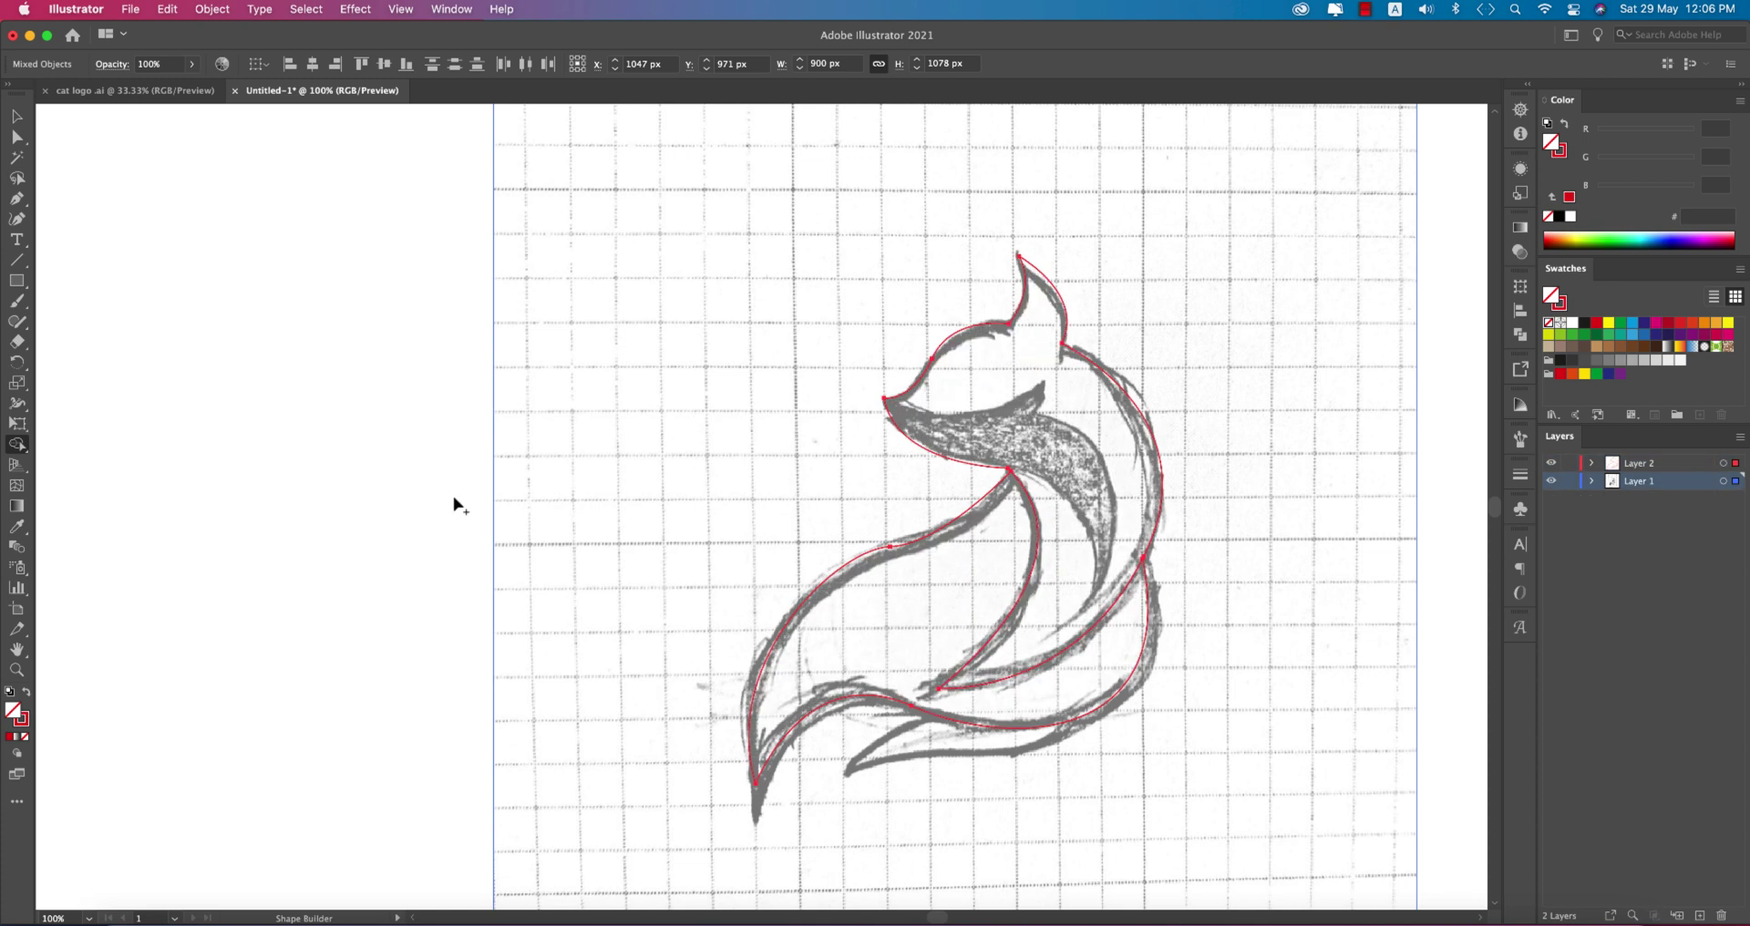
left_click(16, 116)
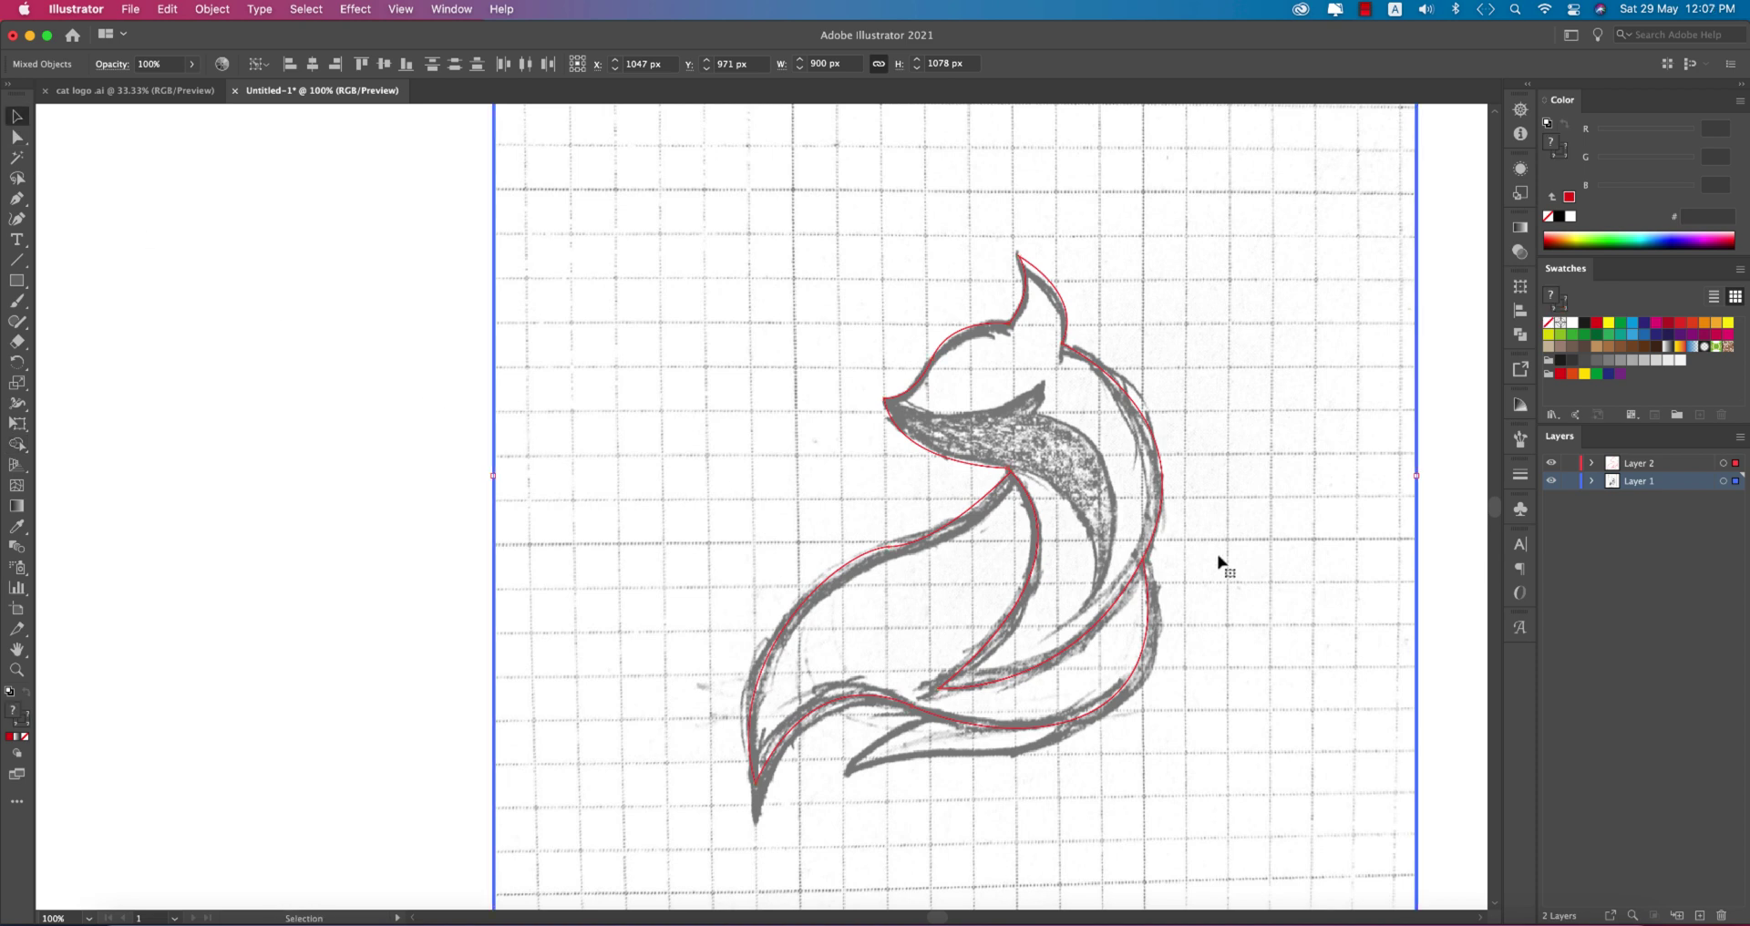
Lock the sketch layer, Layer 1, in the Layers panel
left_click(1452, 615)
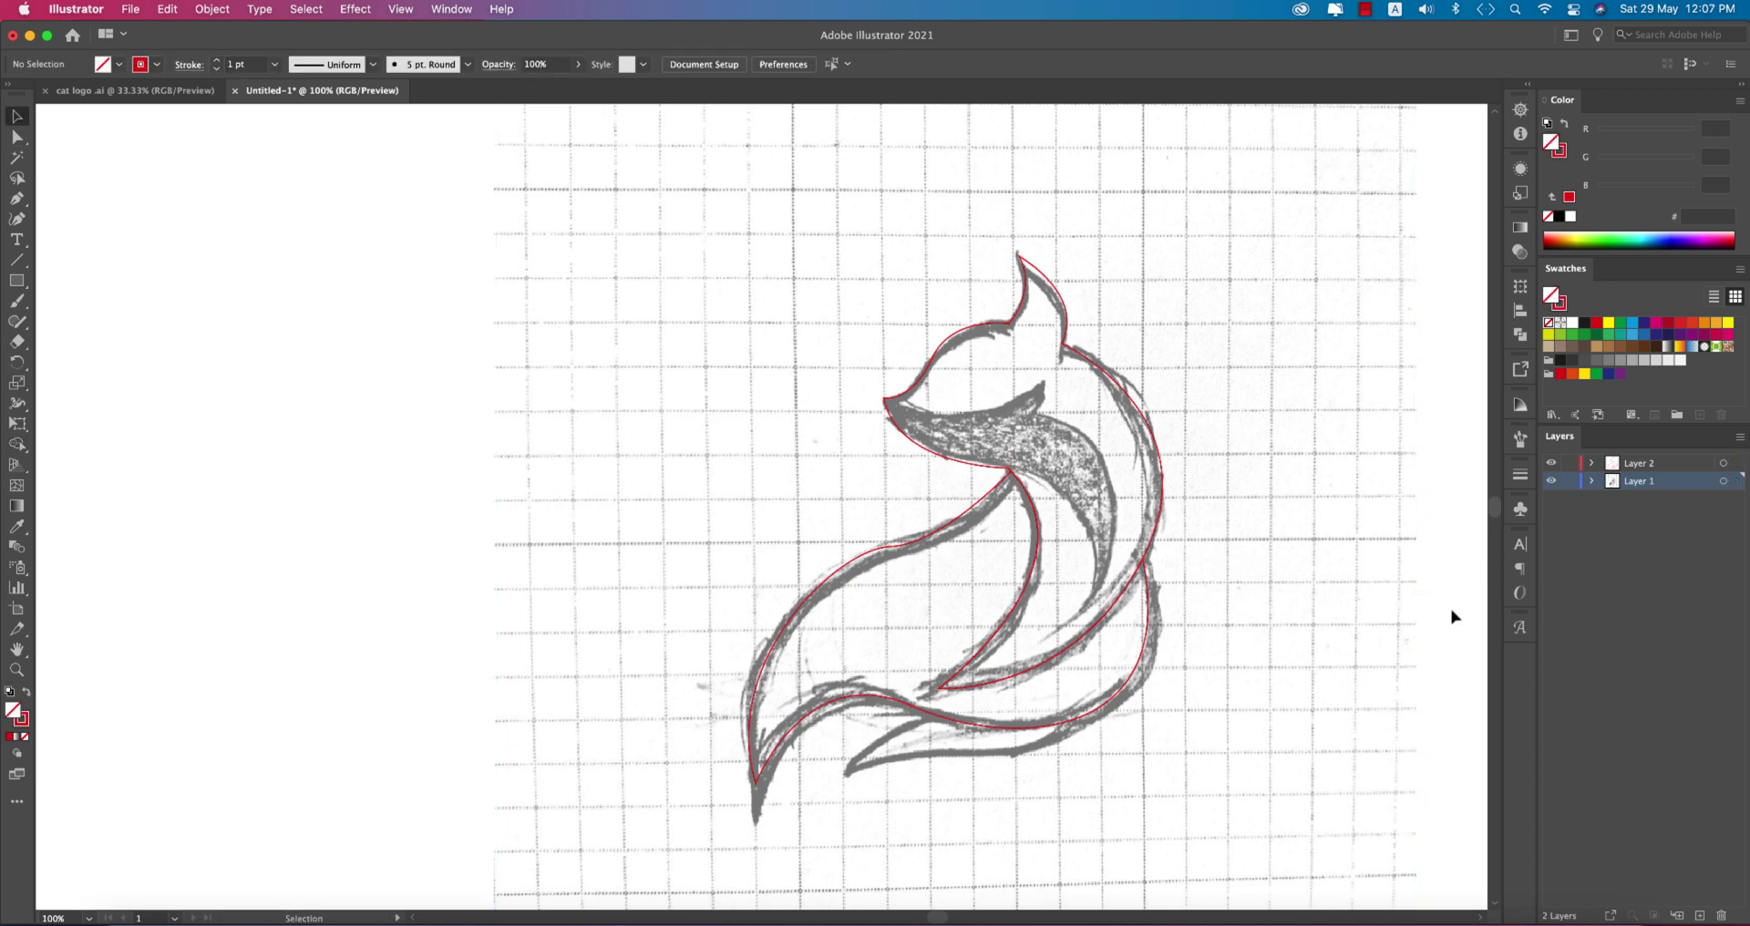
left_click(1303, 556)
left_click(1568, 481)
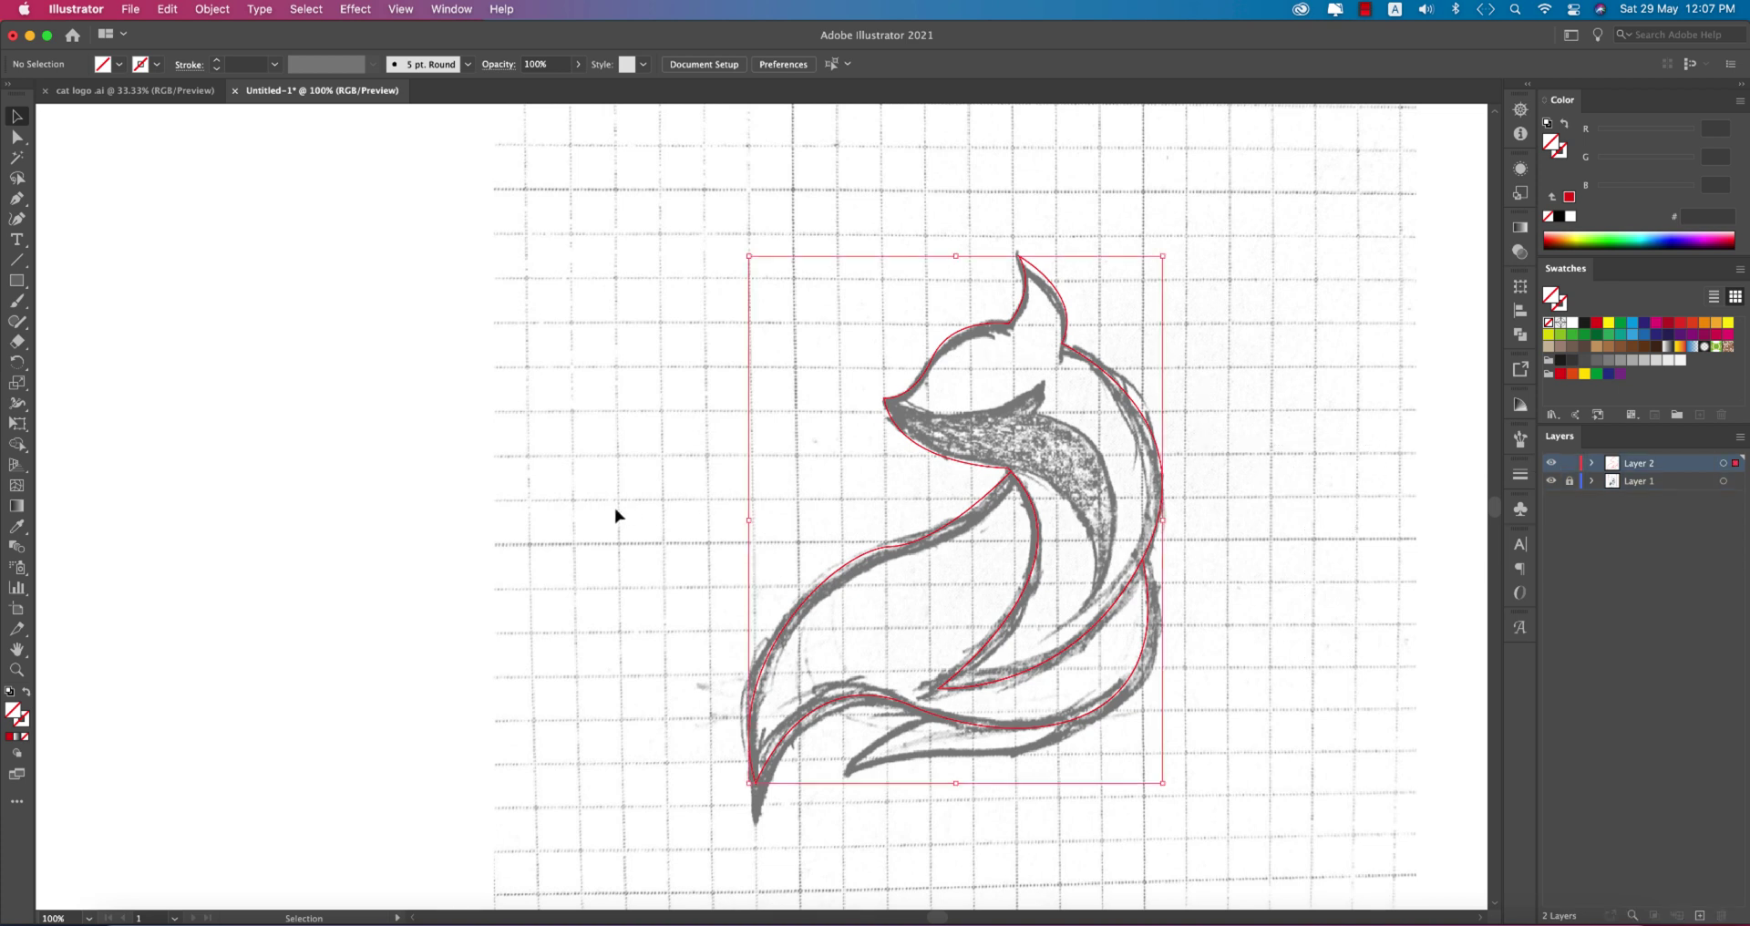
left_click(1124, 382)
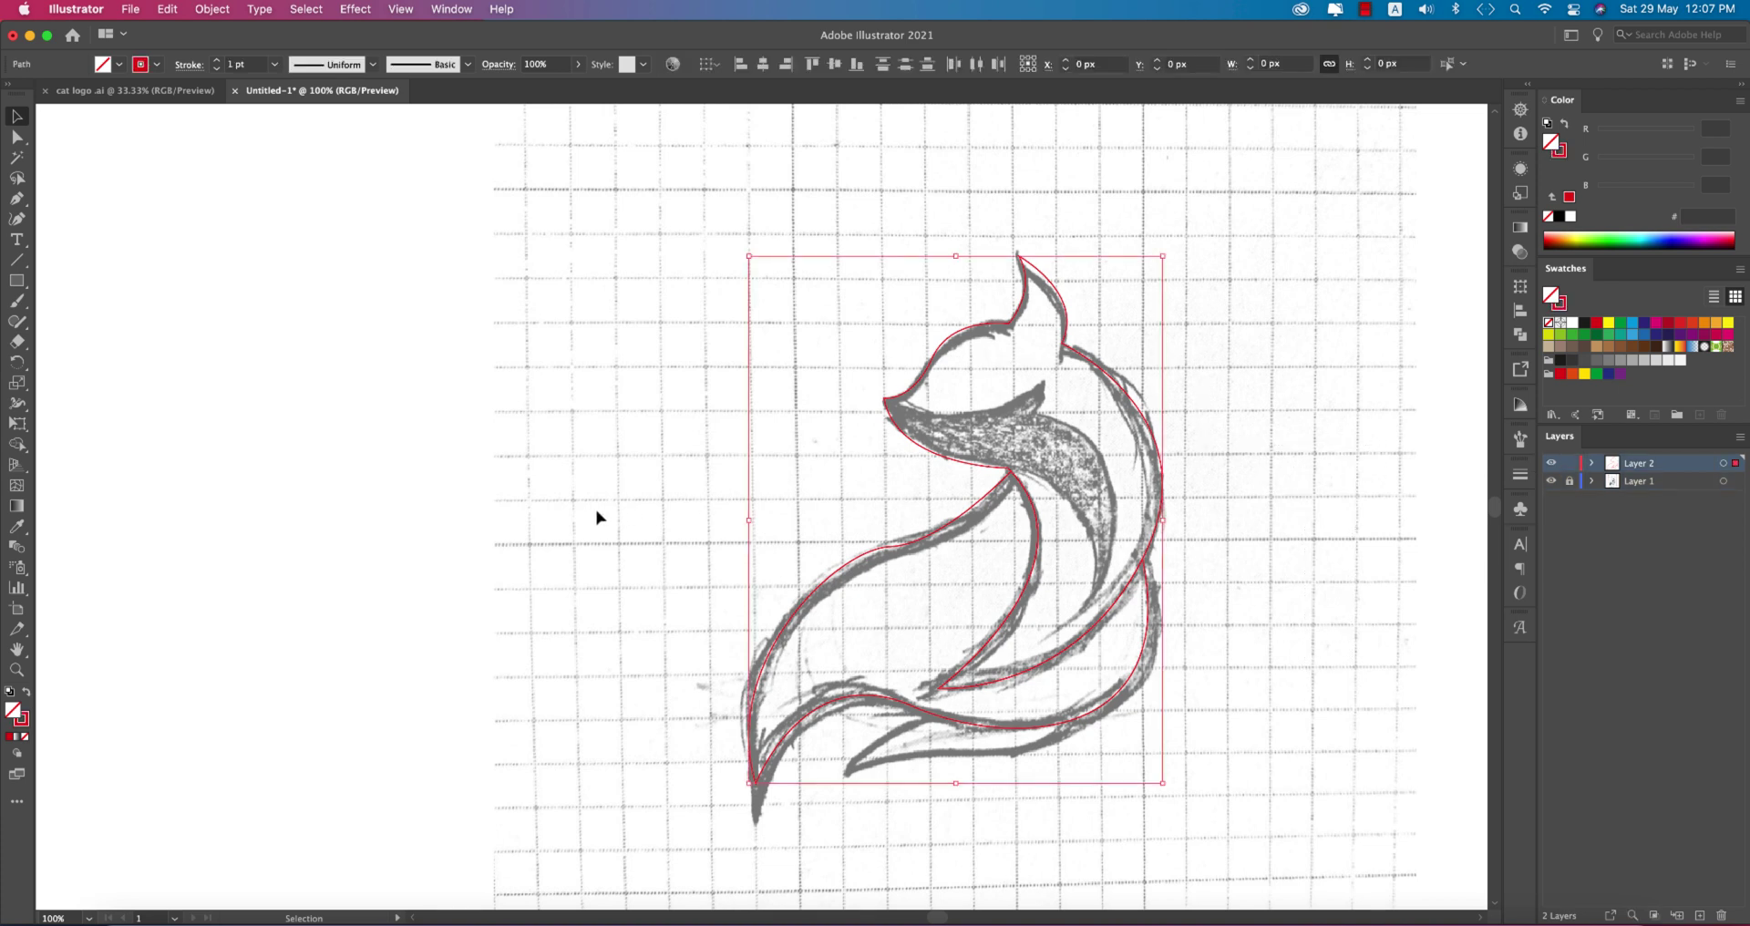
left_click(1274, 615)
left_click(1666, 482)
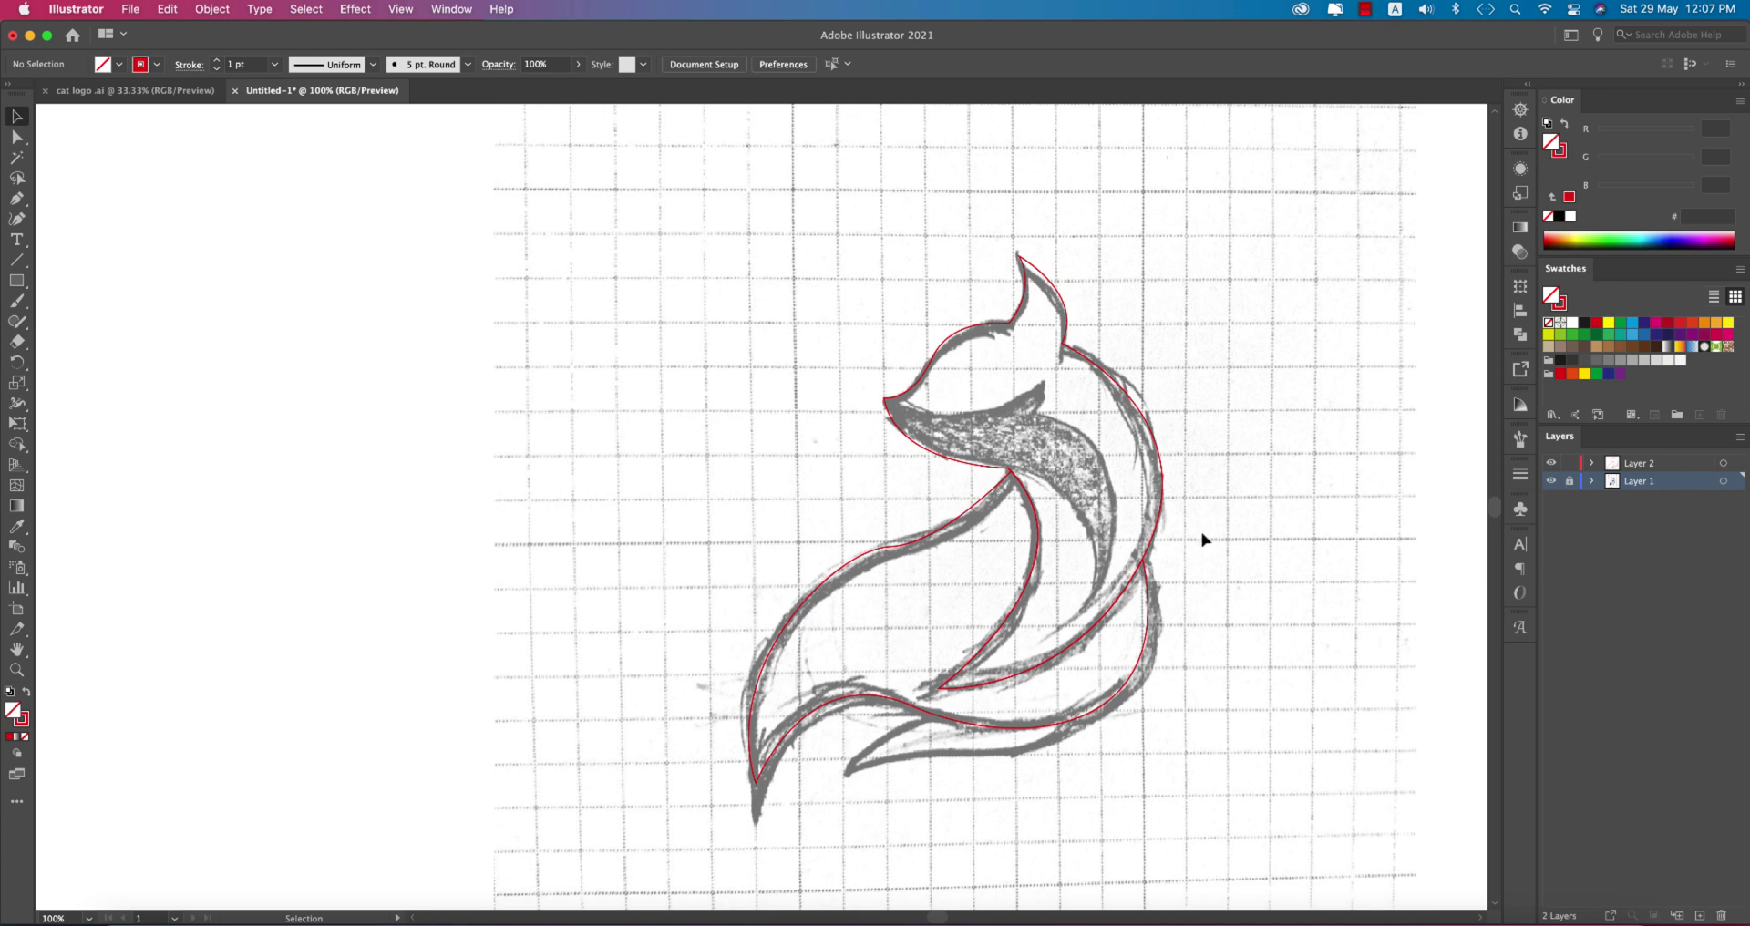
scroll(1322, 526, "up", 3)
scroll(1312, 547, "right", 2)
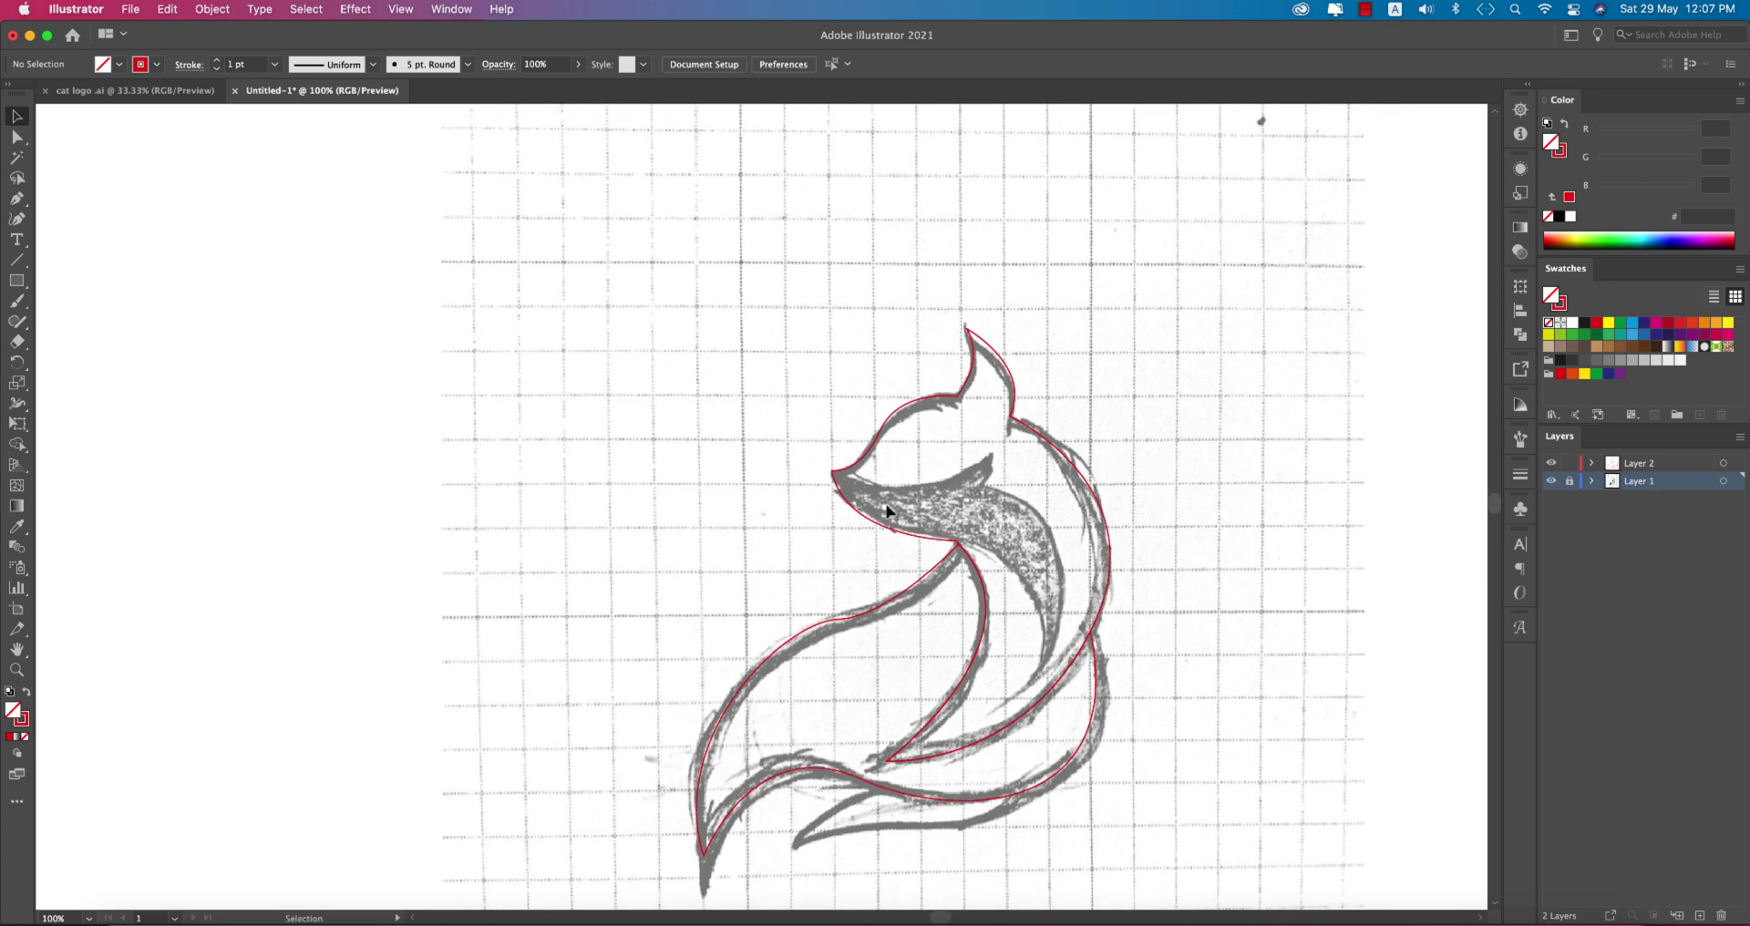
scroll(887, 511, "down", 3)
scroll(887, 511, "up", 4)
scroll(887, 511, "down", 2)
scroll(887, 512, "down", 1)
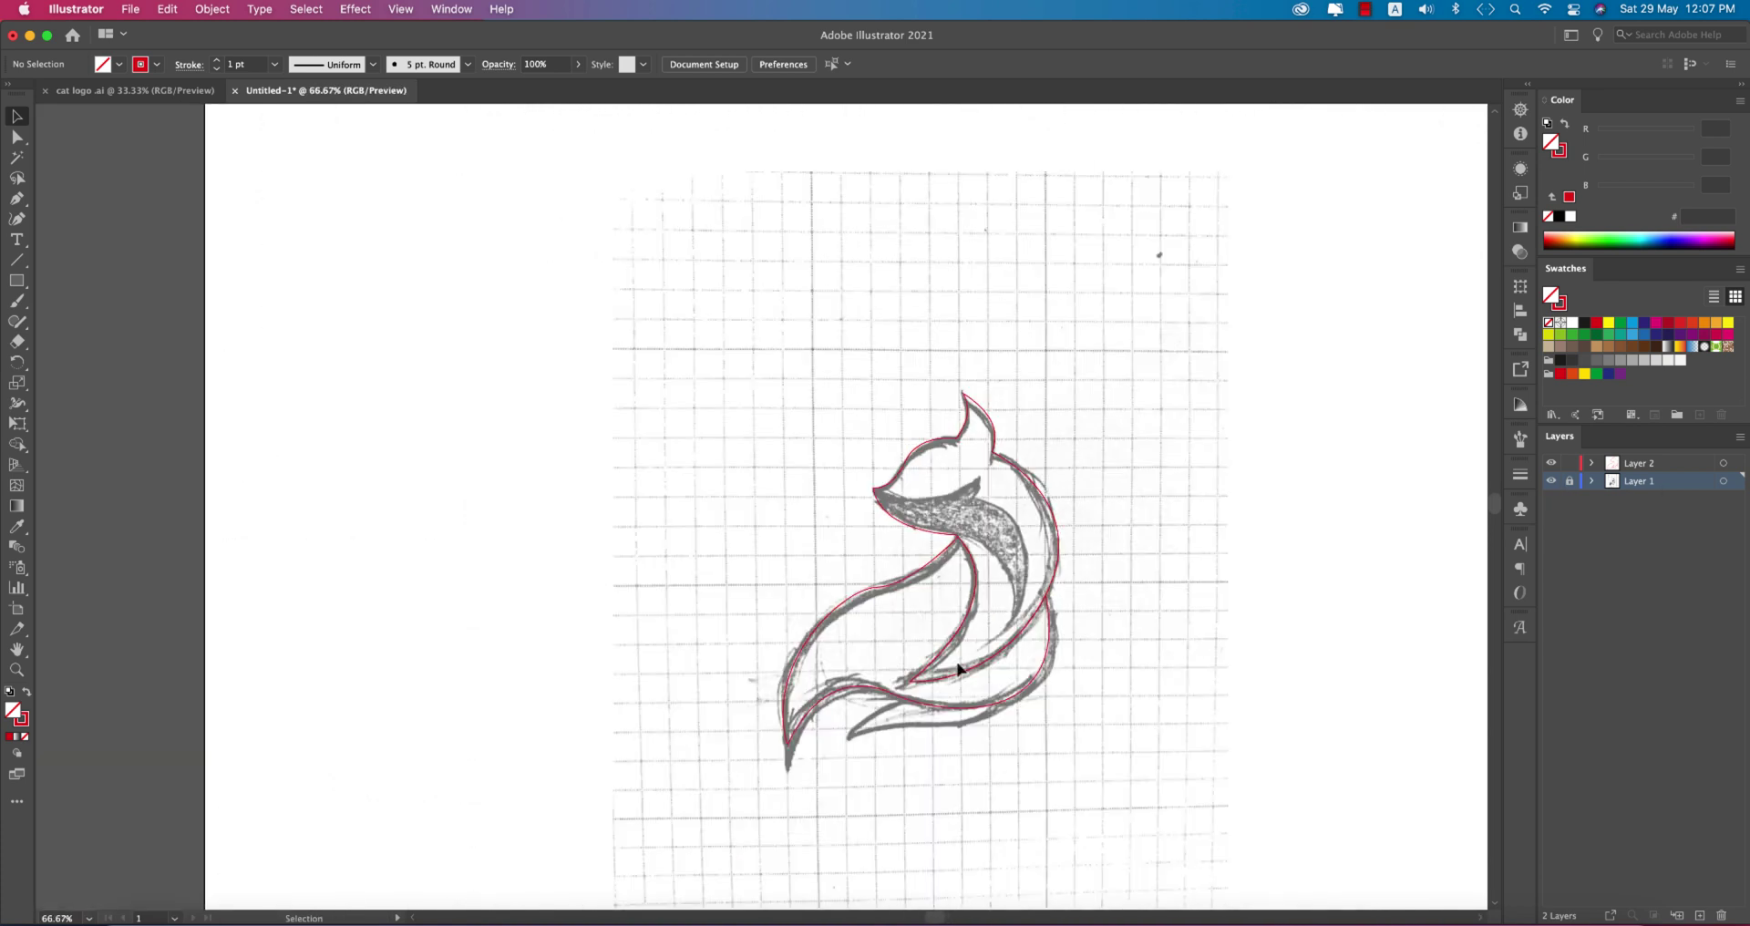
scroll(957, 675, "up", 2)
scroll(984, 625, "up", 2)
scroll(930, 683, "up", 2)
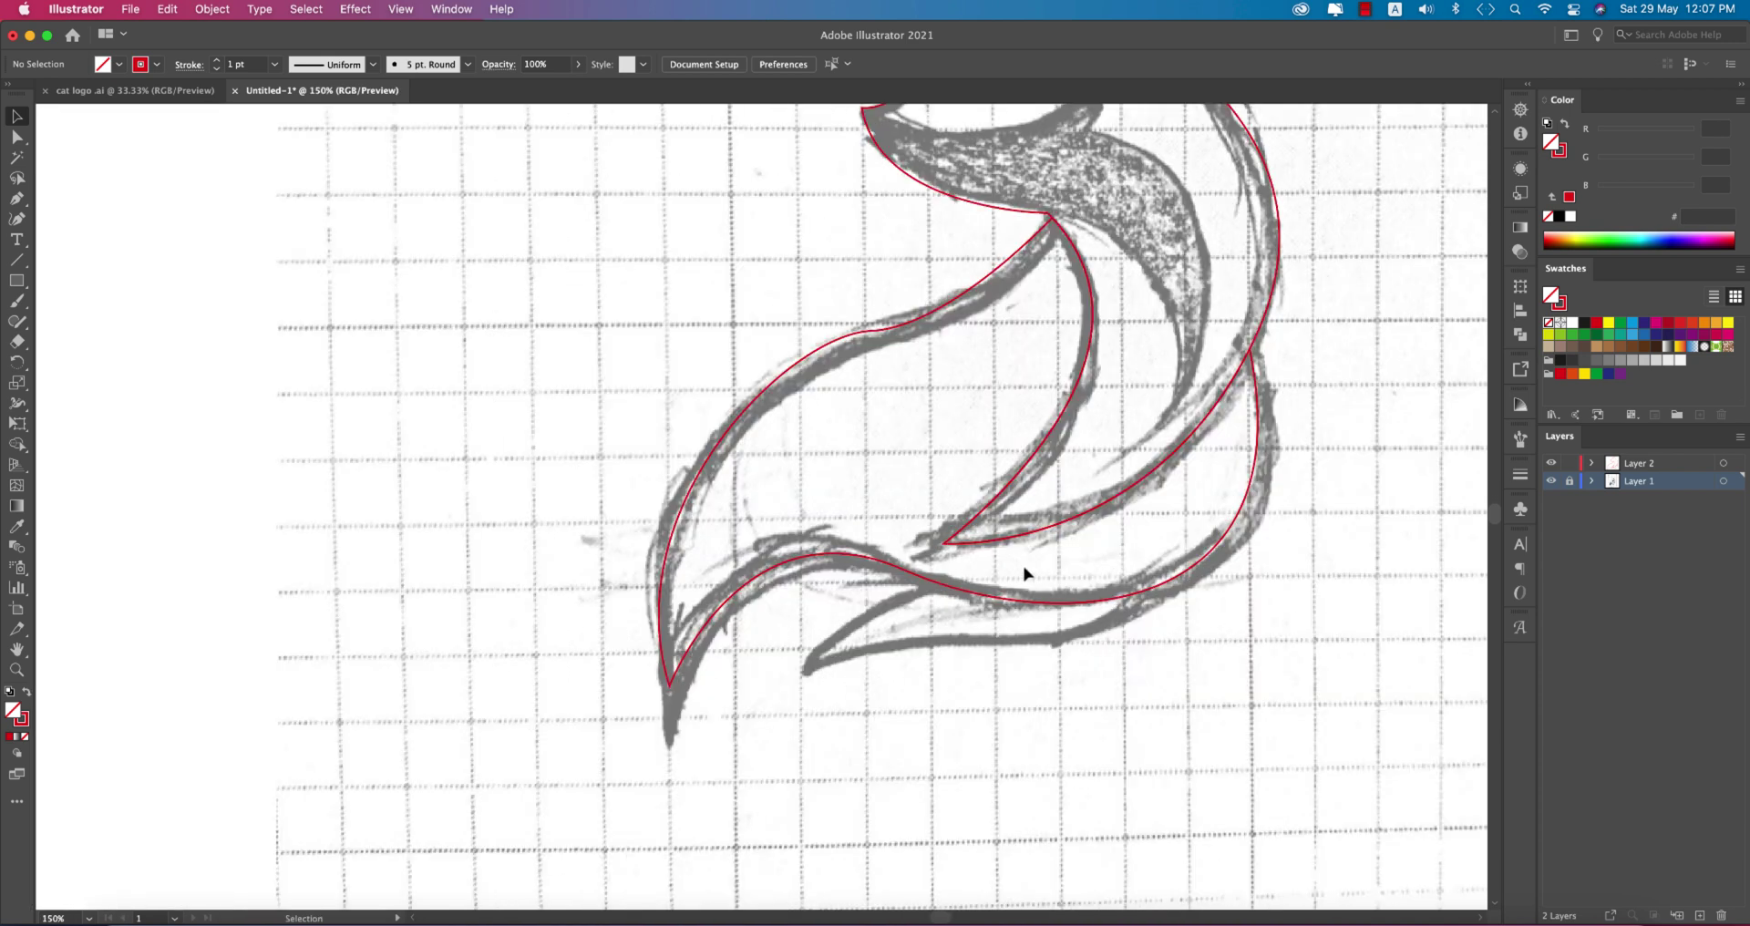
key("p")
Trace the lower tail's inner curve with corner anchors at the tip and right end
left_click(953, 579)
left_click_drag(804, 684, 789, 719)
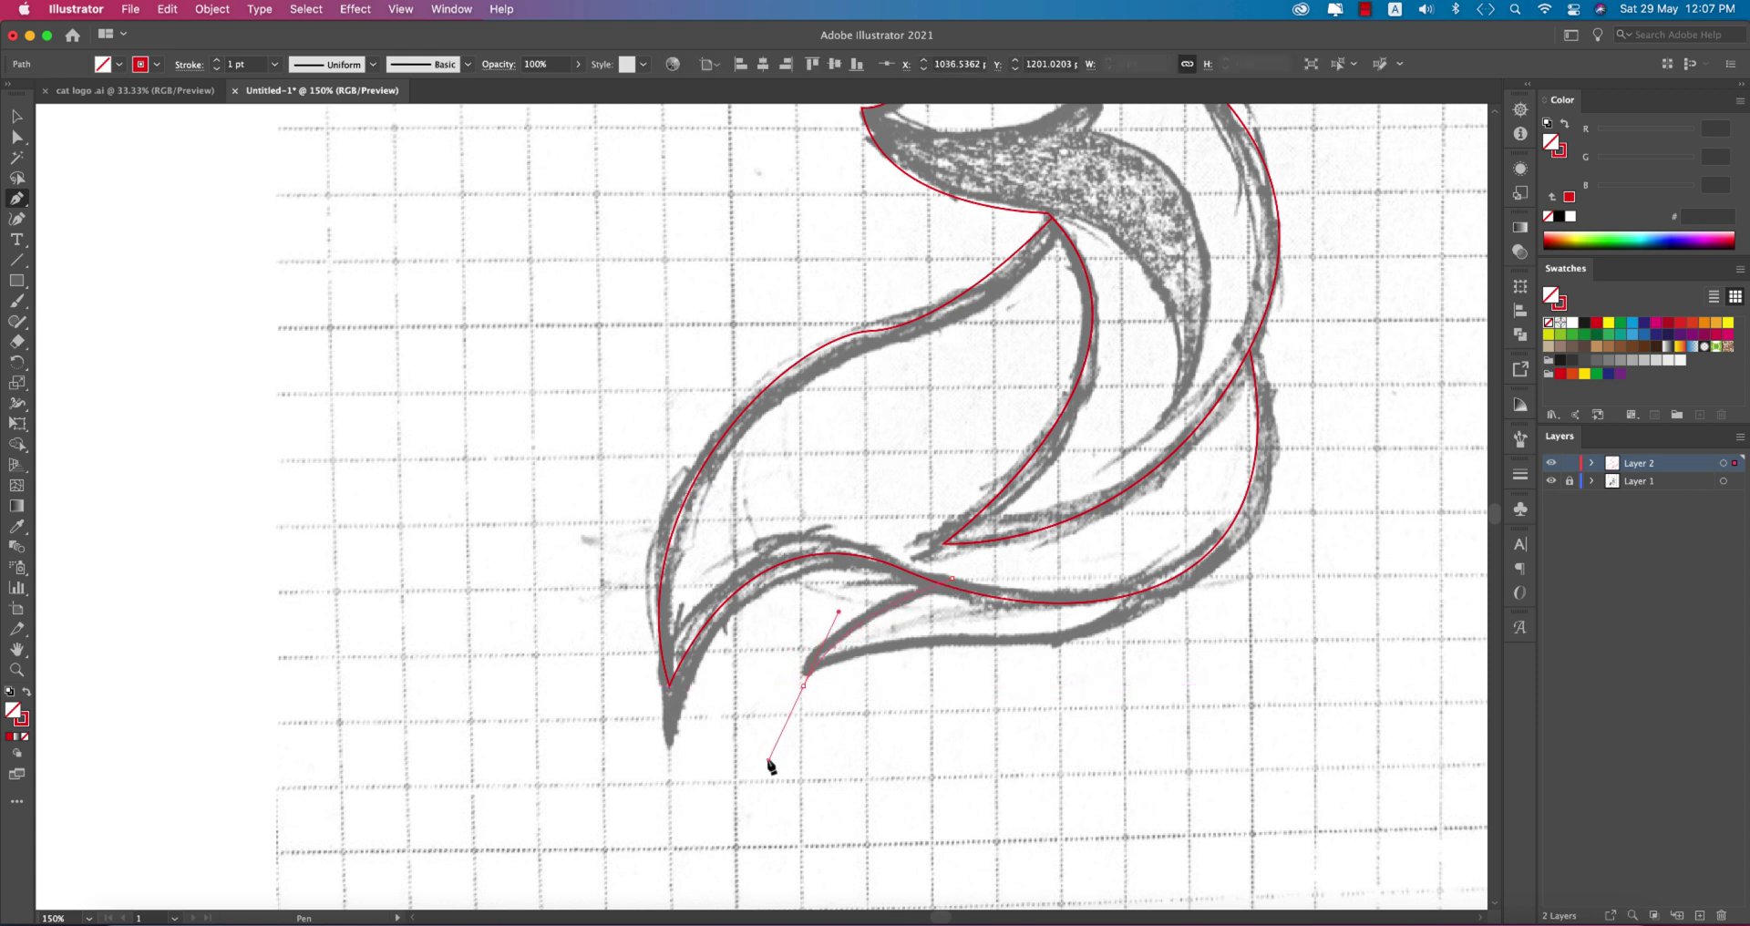
left_click(804, 684)
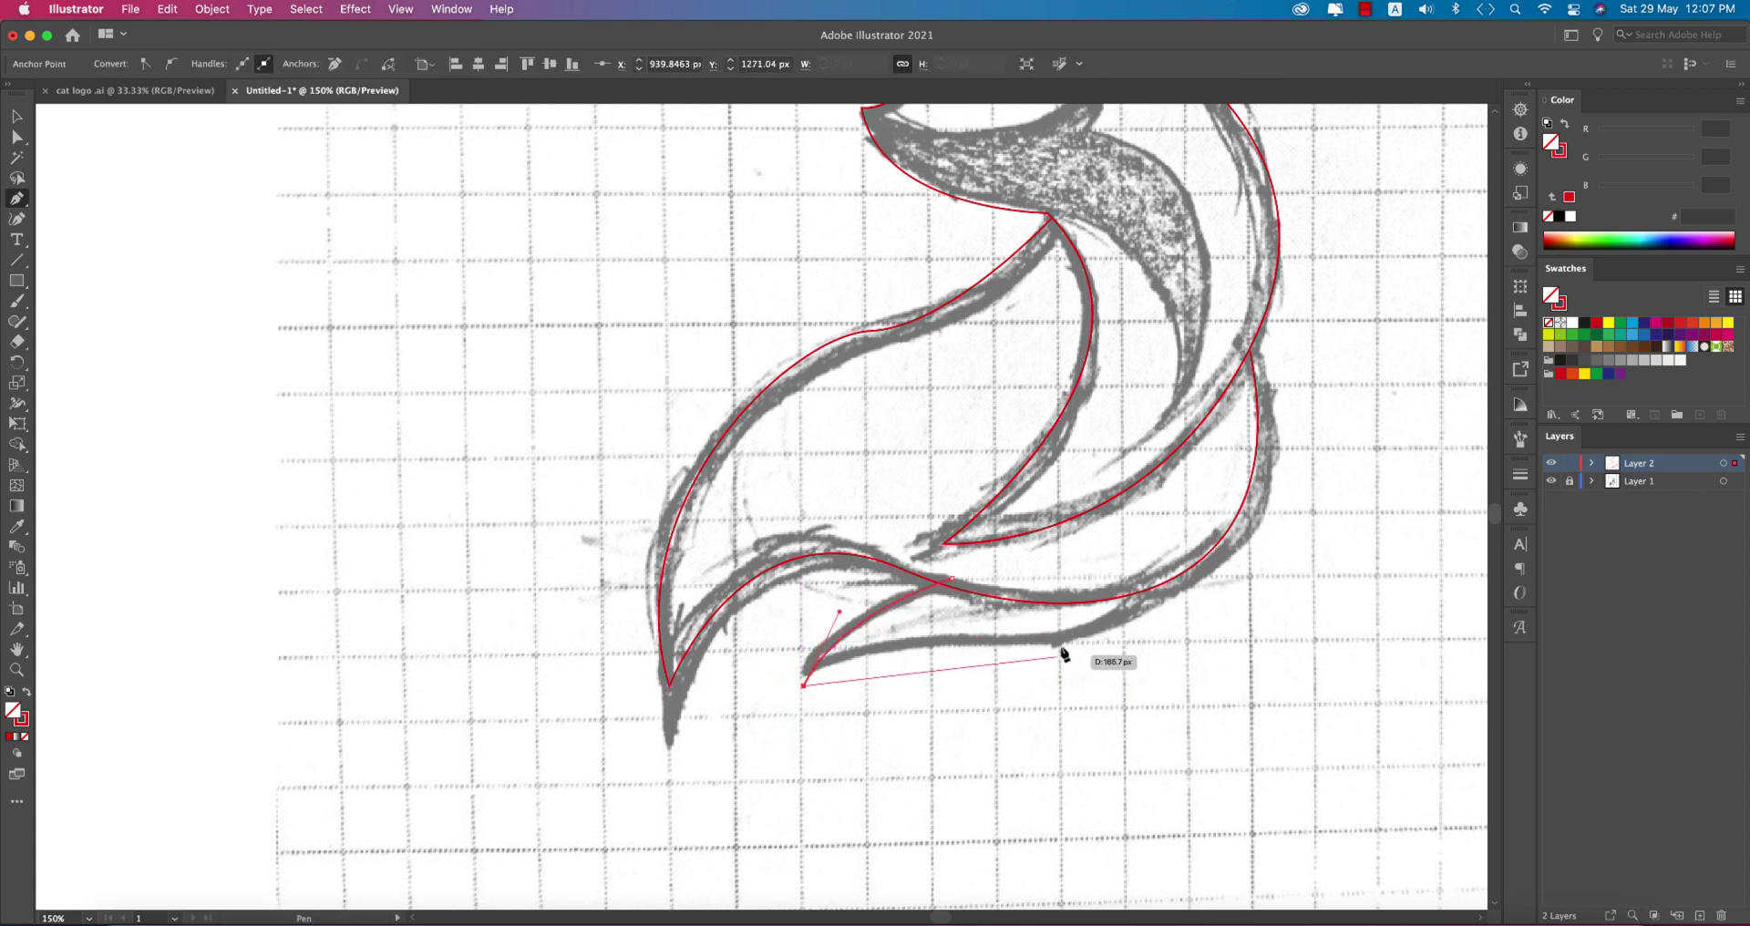
left_click_drag(1060, 643, 1176, 680)
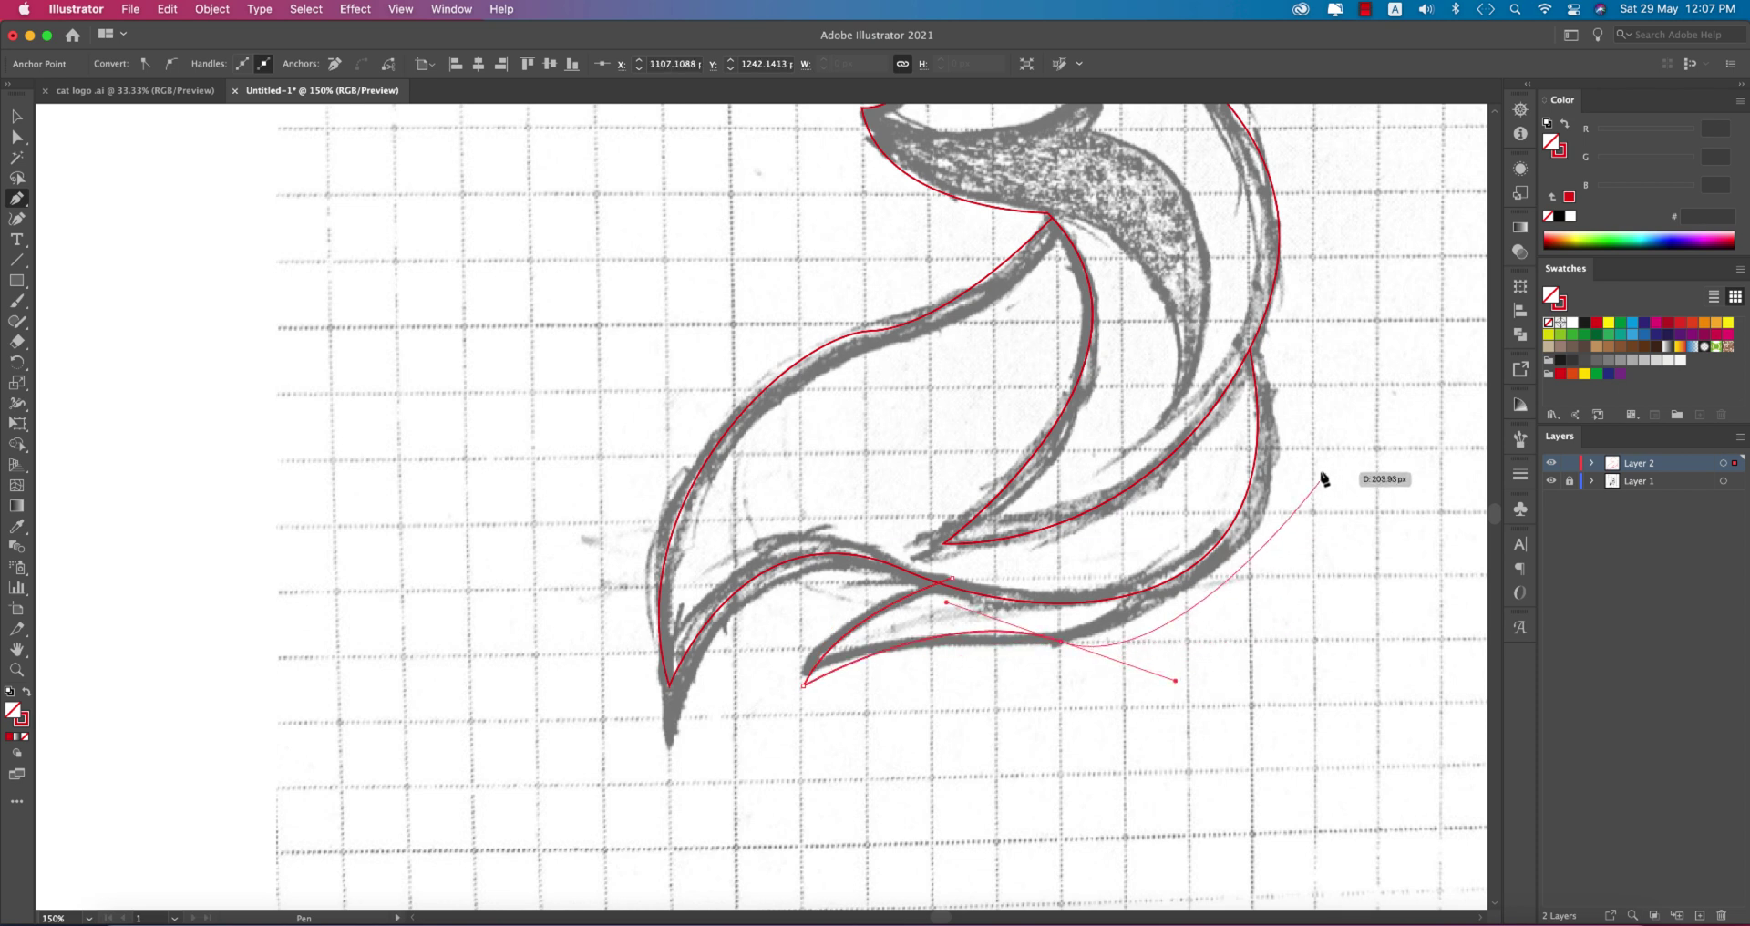
left_click(1232, 508)
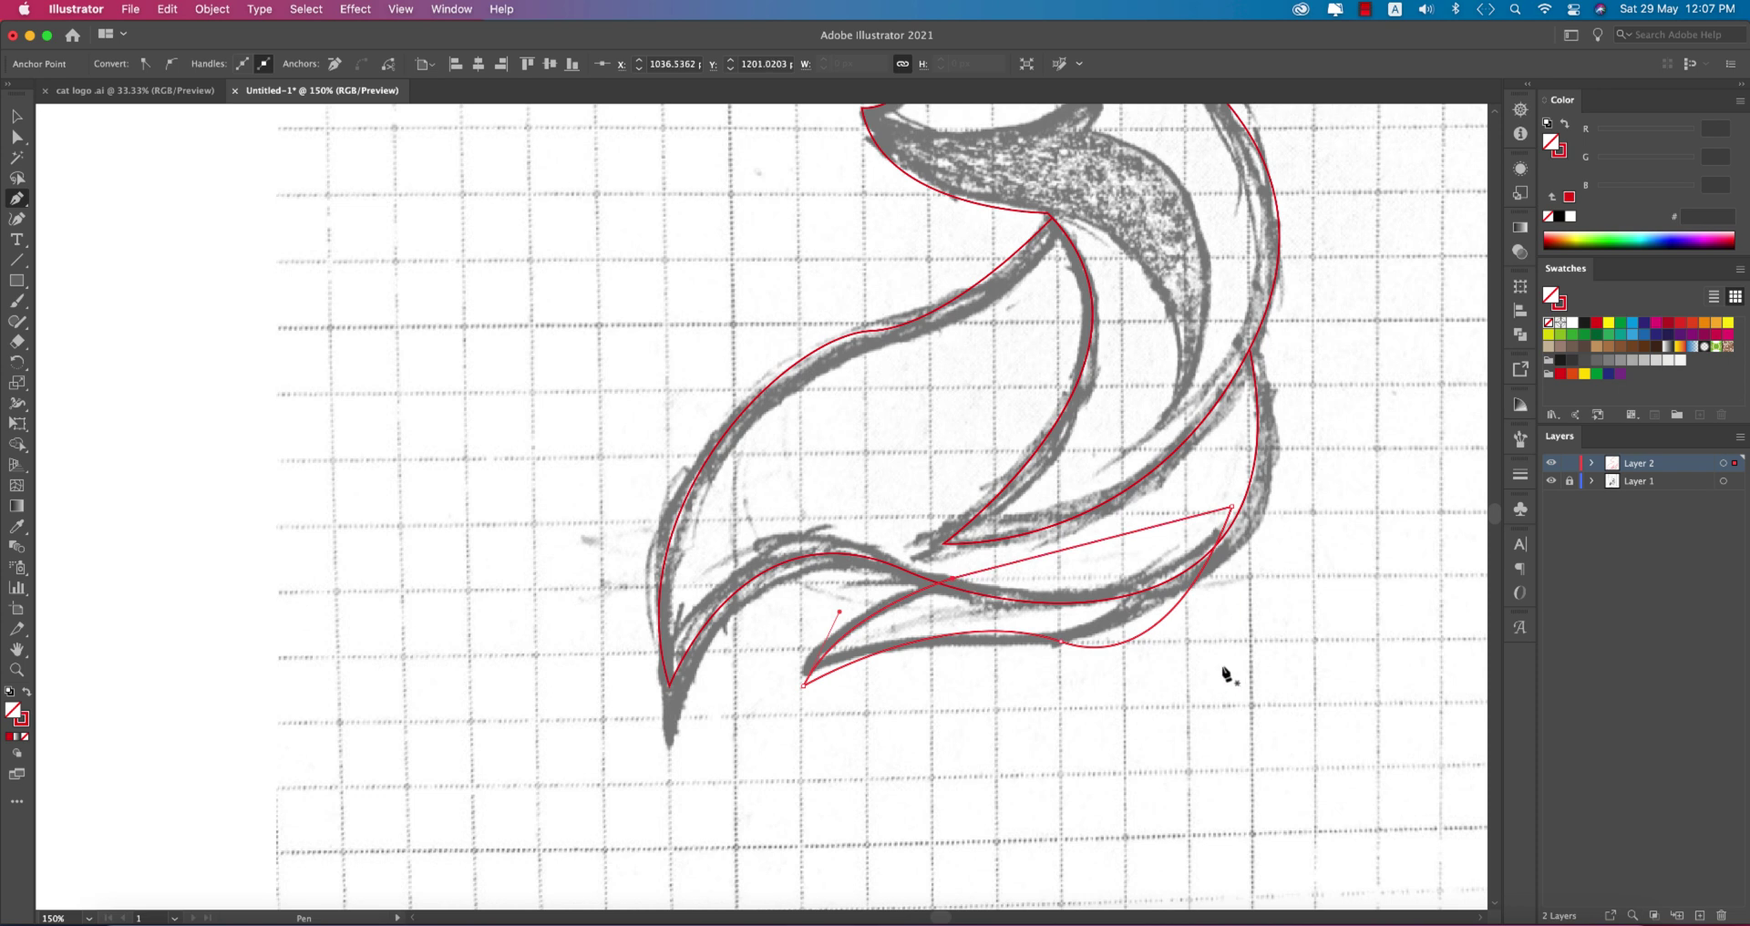
Delete the straight closing edge across the tail with the Shape Builder
key("v")
left_click(1185, 591)
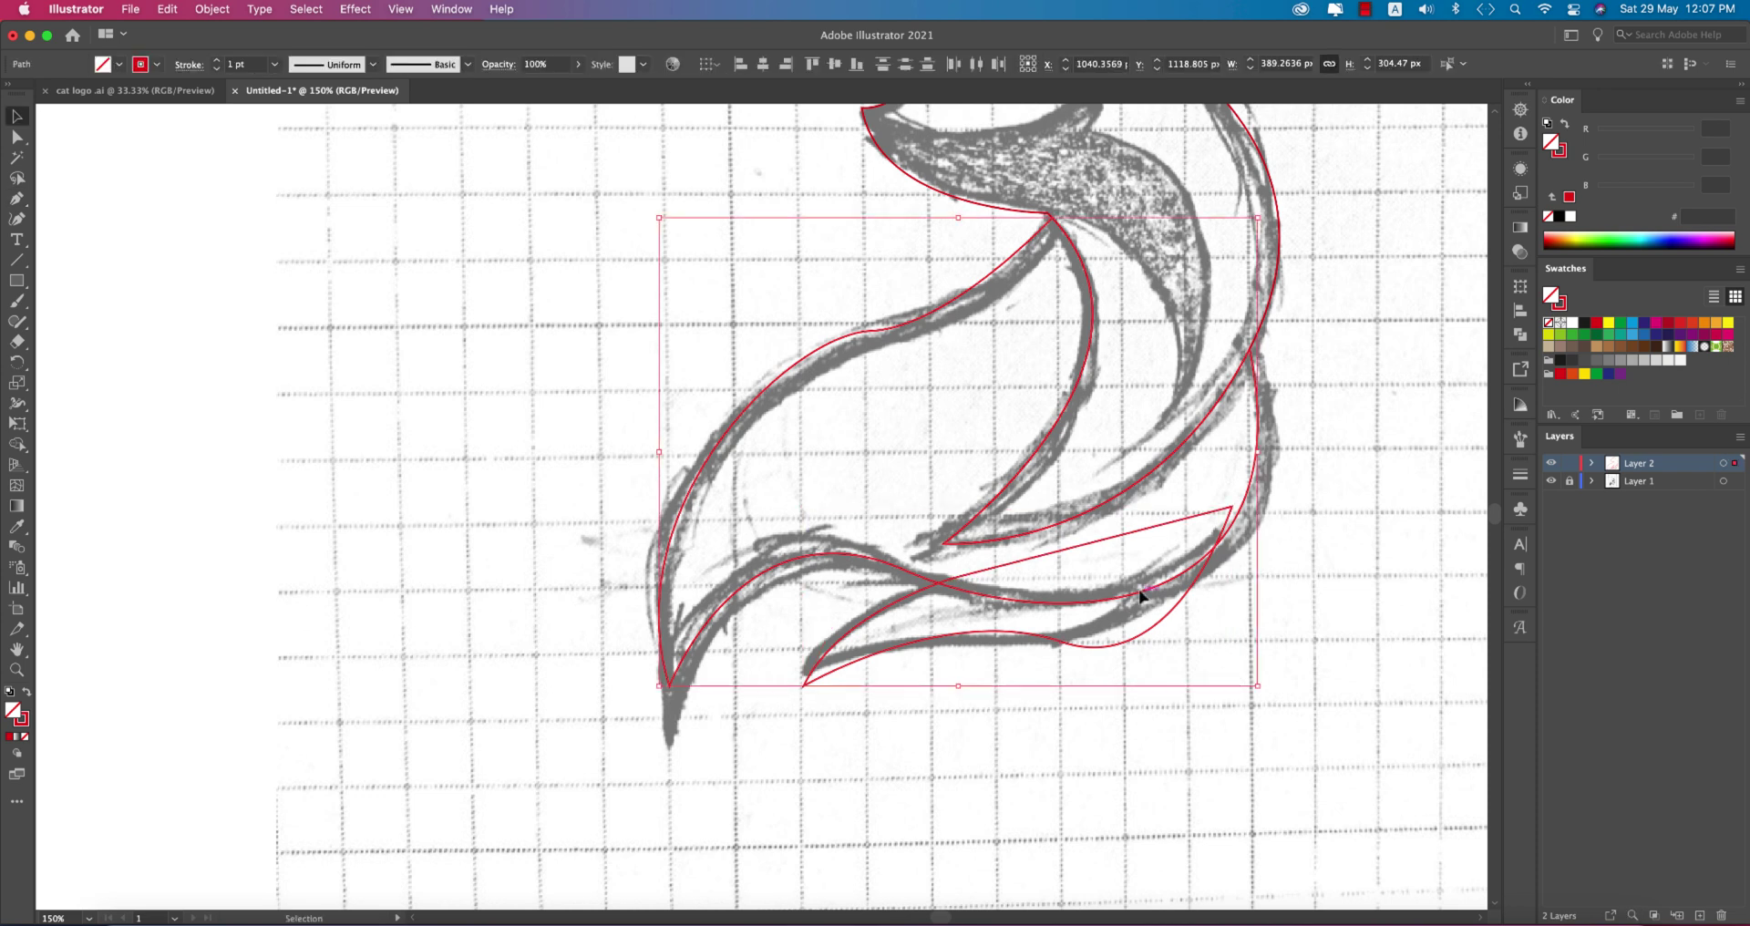
key("shift+m")
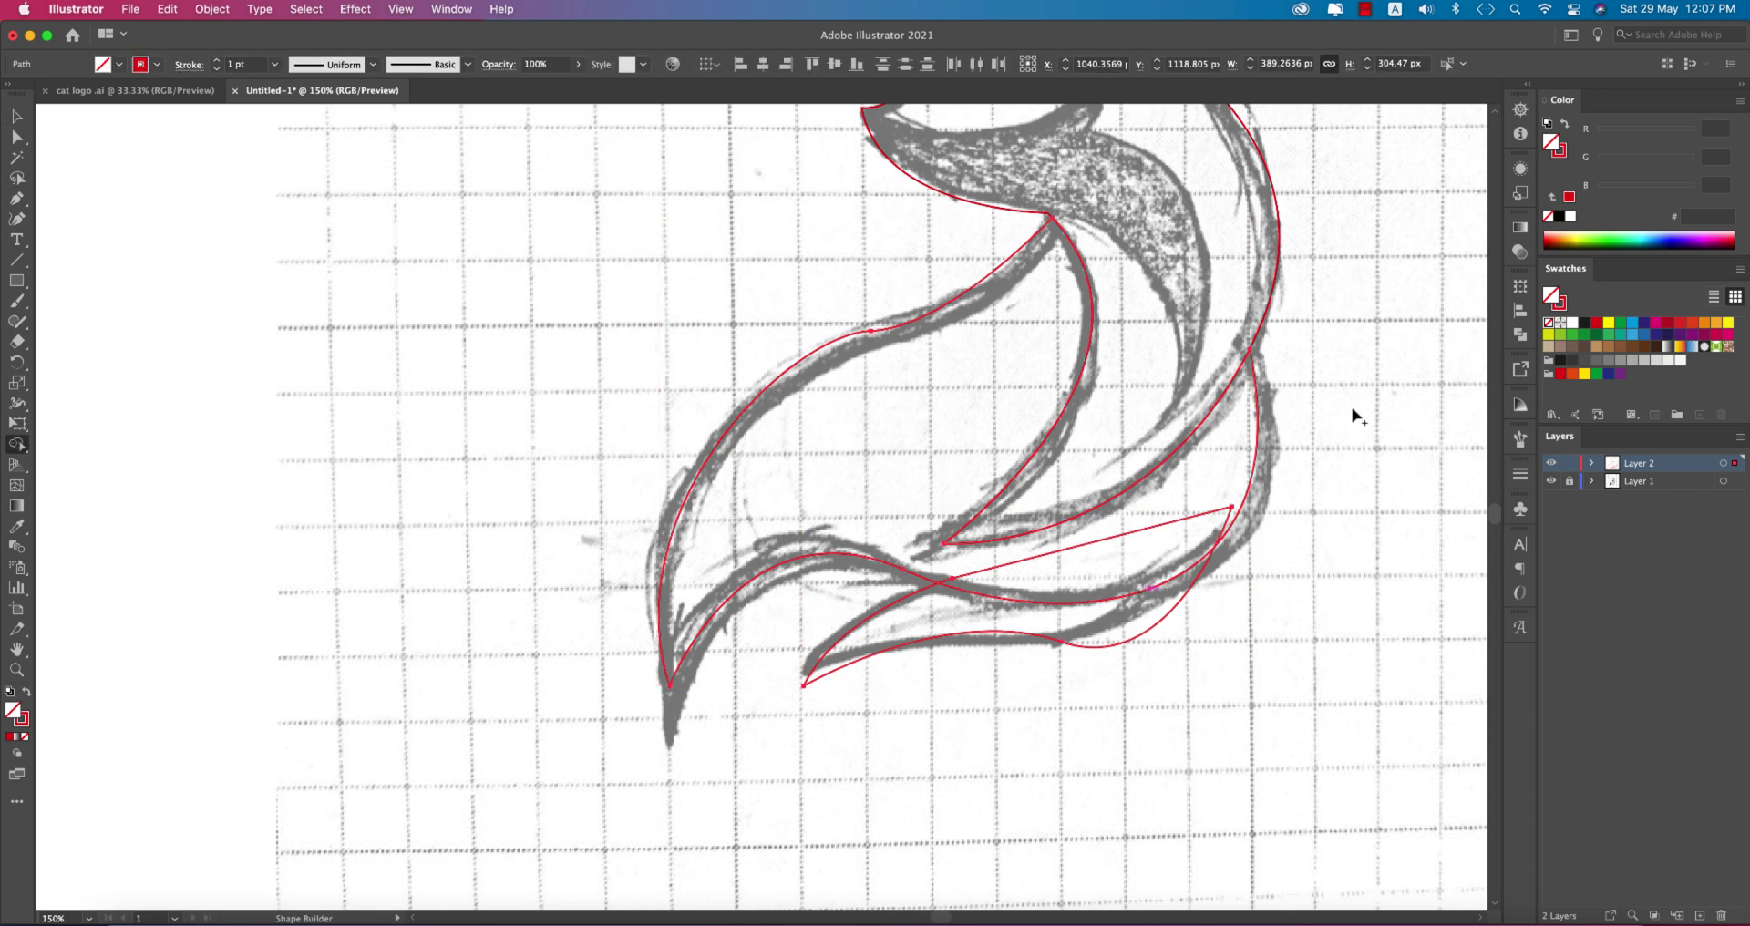
left_click(1122, 540, "alt")
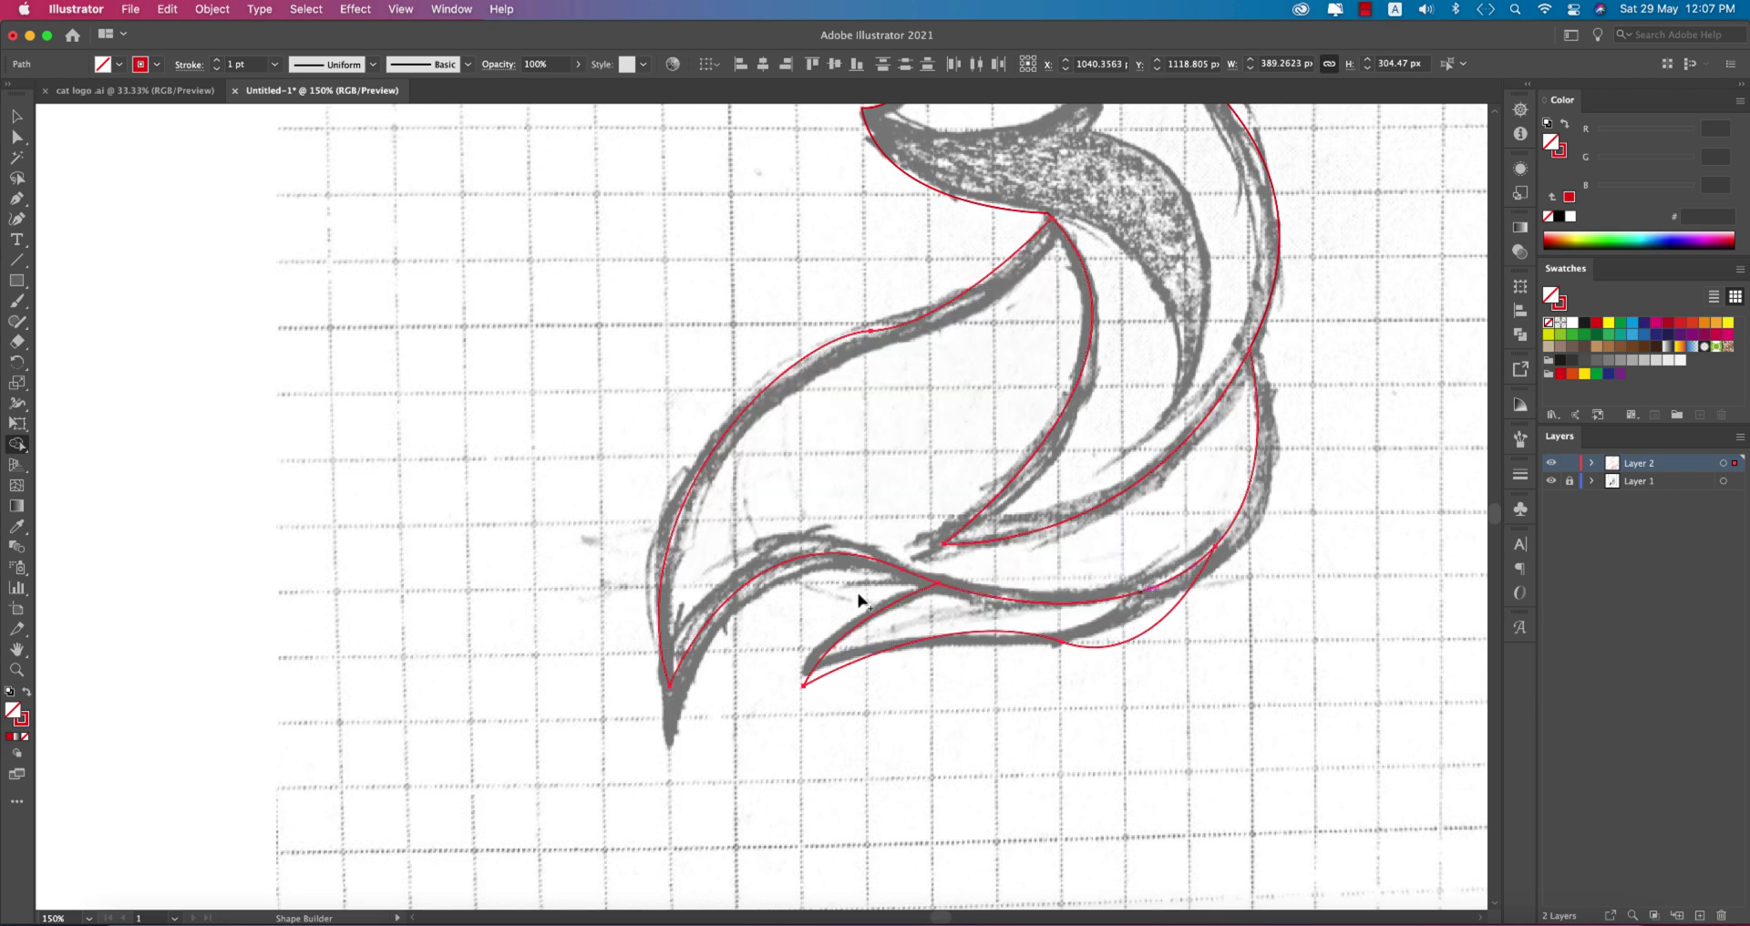
Start the cheek band path at the snout, curving toward the ear with a corner anchor
left_click(17, 115)
left_click(587, 328)
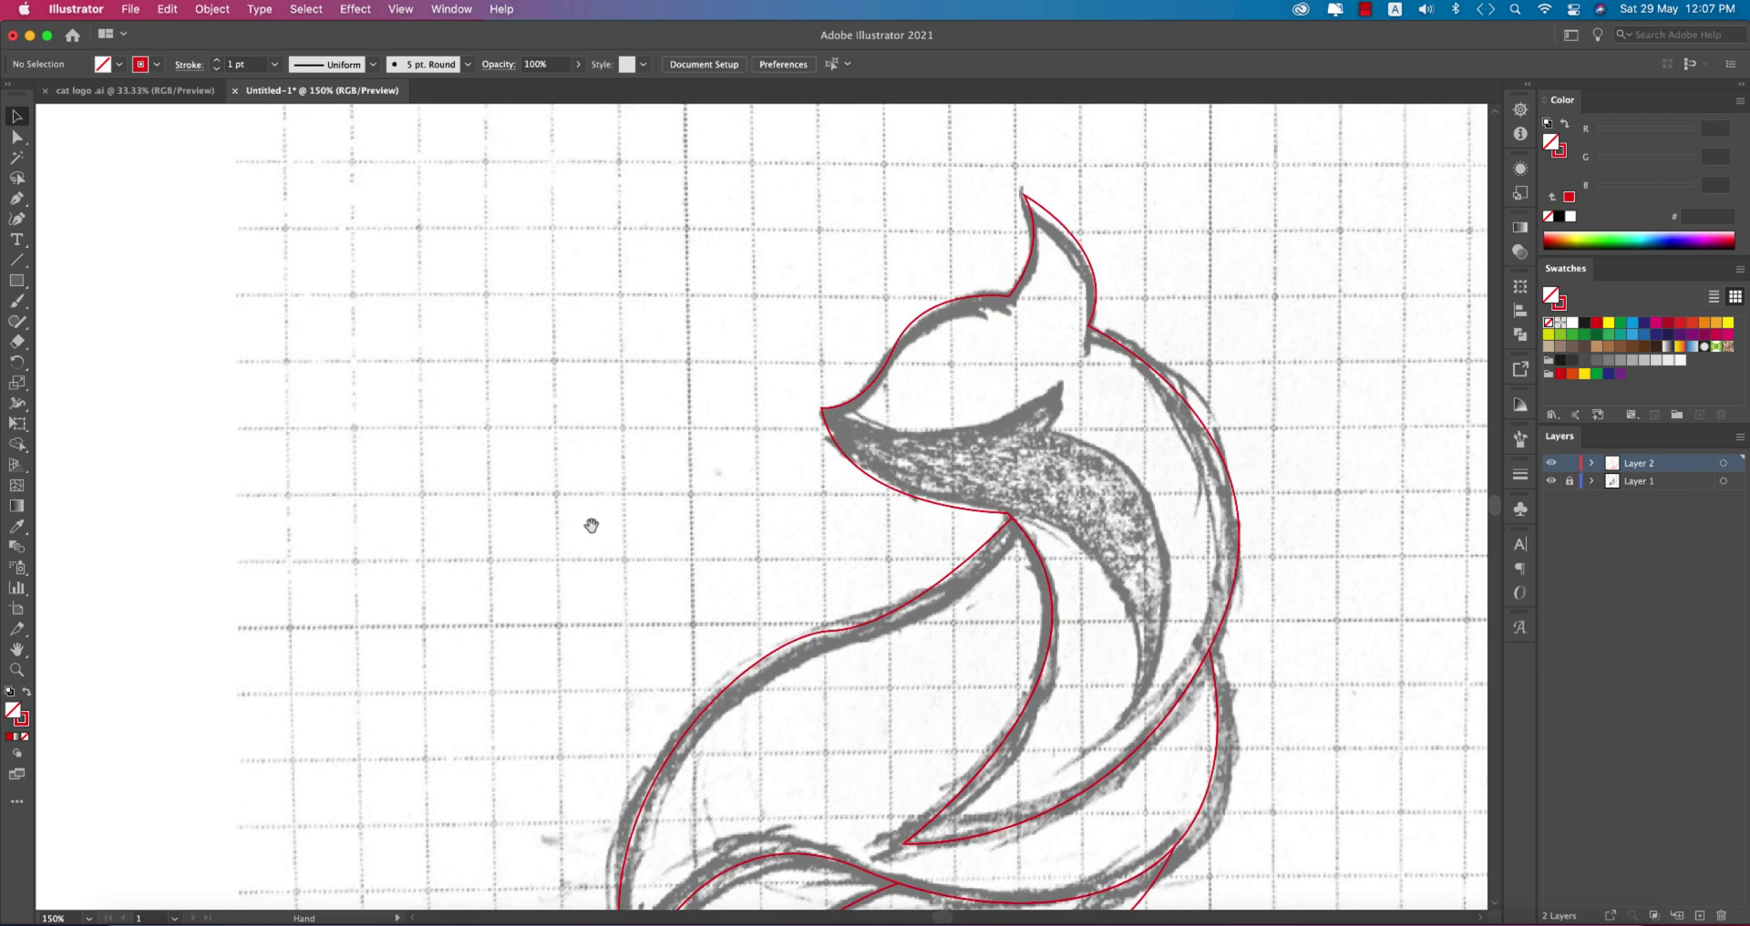
left_click_drag(591, 528, 584, 598)
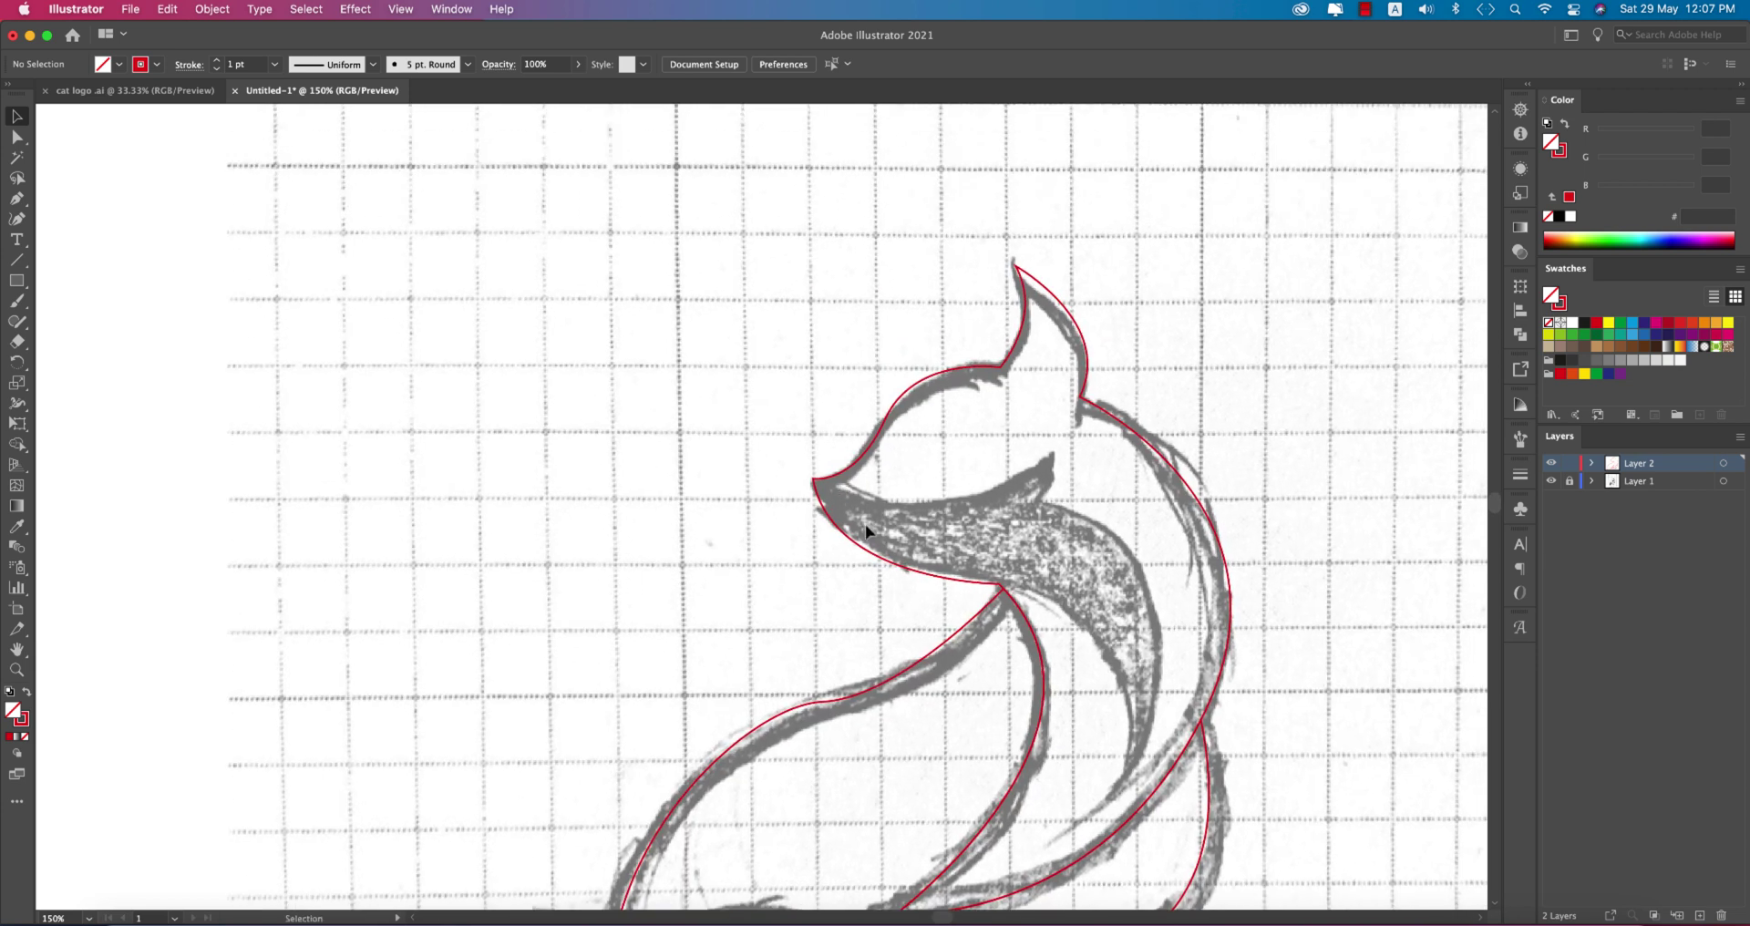
key("p")
left_click(813, 479)
left_click_drag(1050, 455, 1145, 356)
left_click(1051, 457)
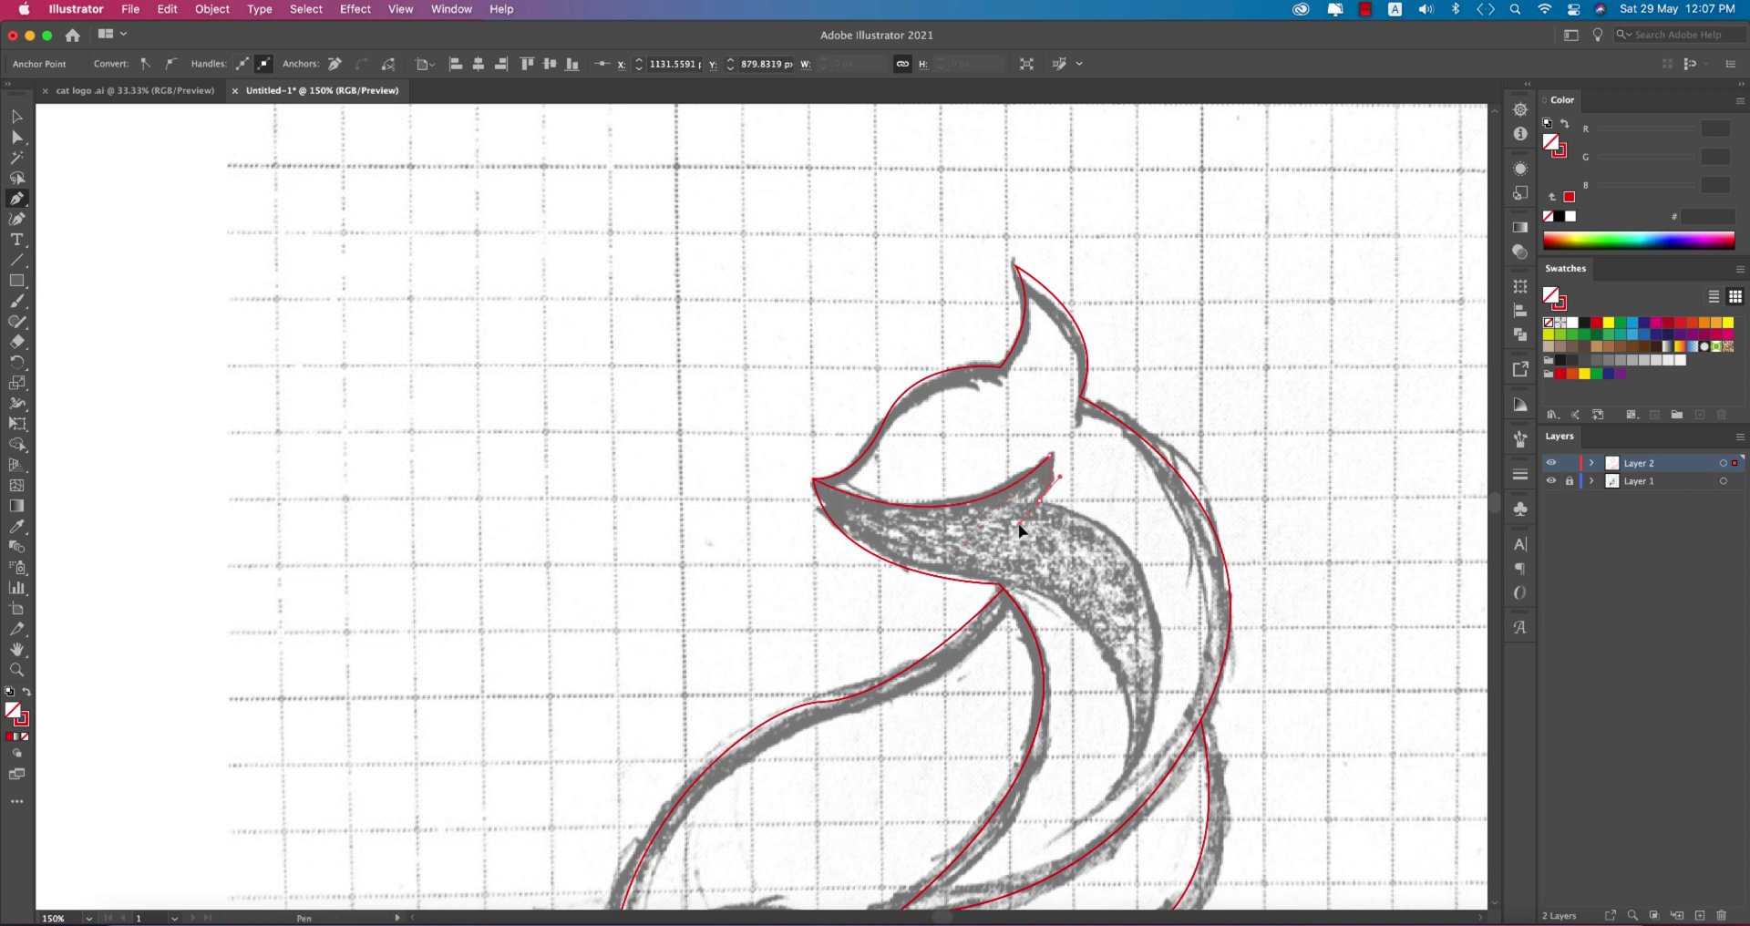
left_click(1040, 498)
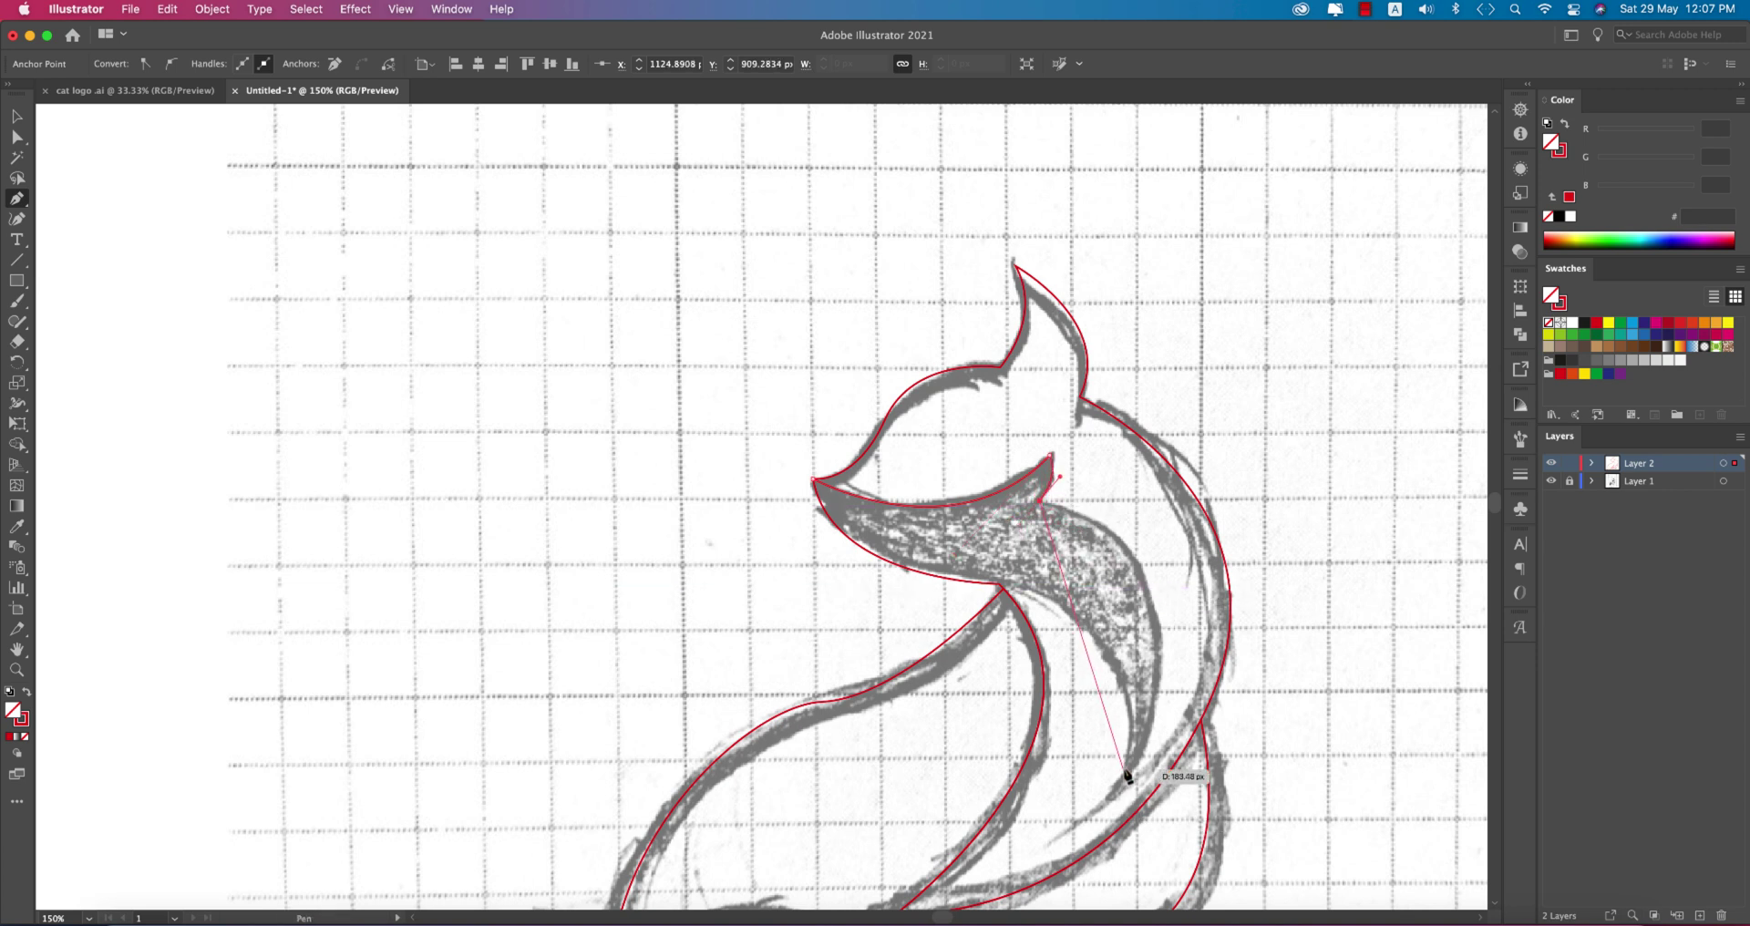
Finish the cheek band along the body edge and underside, closing it at its start
scroll(1094, 790, "down", 5)
scroll(1042, 800, "down", 1)
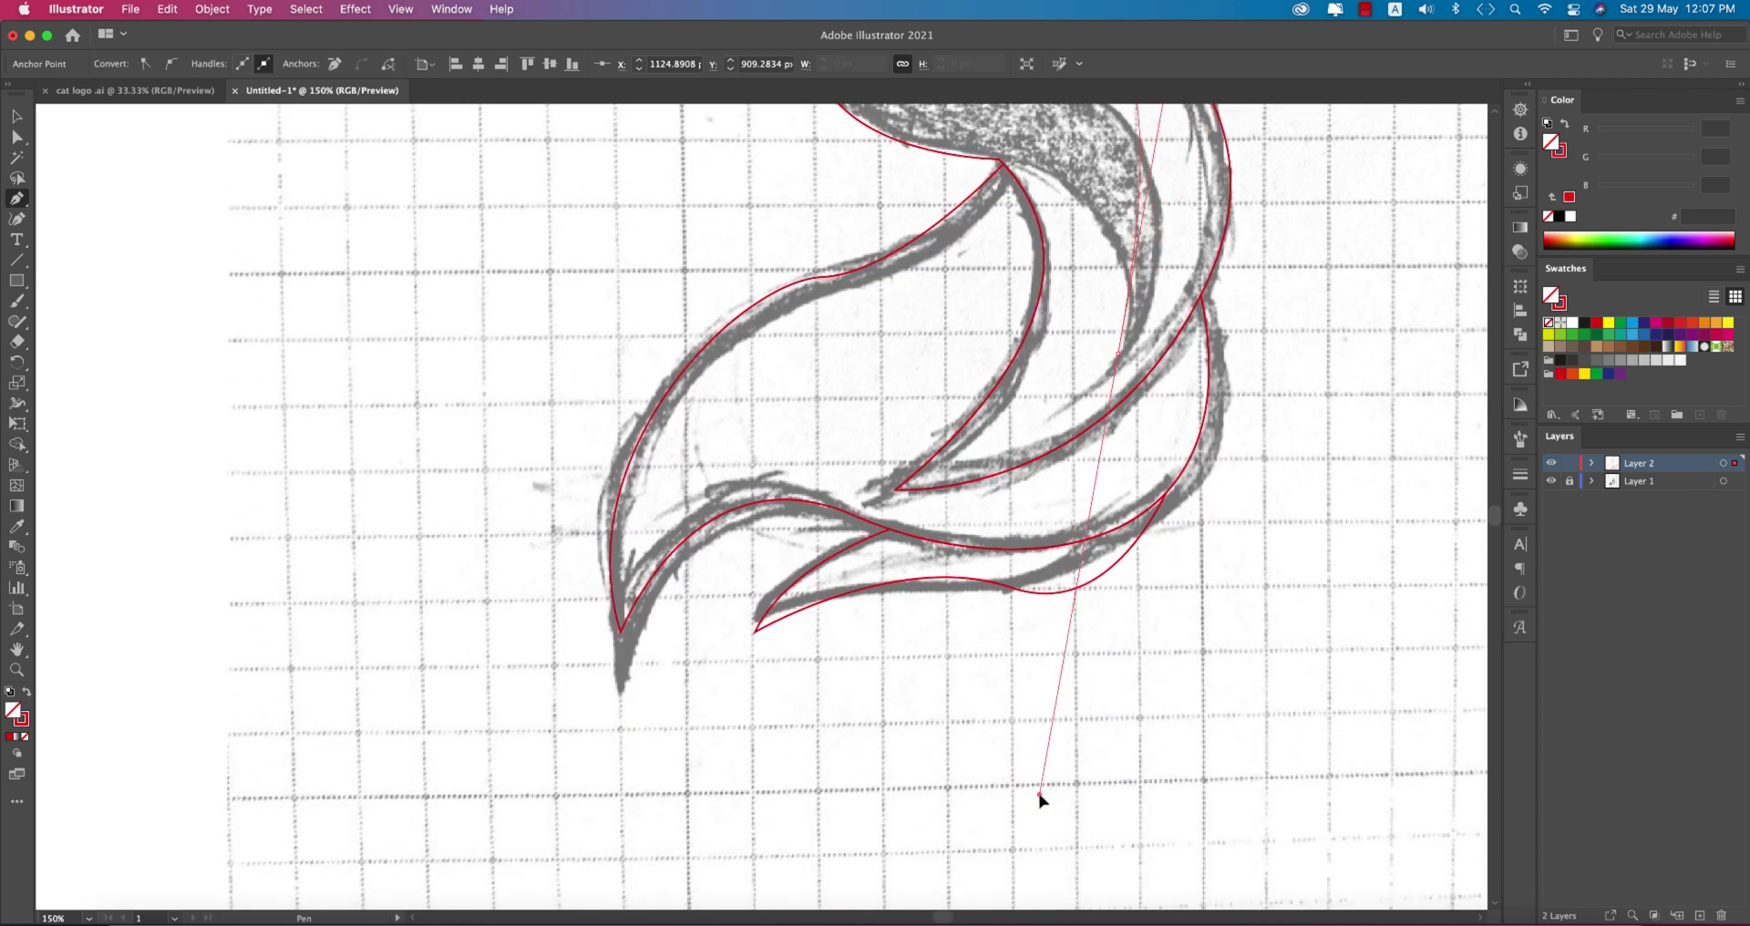
scroll(1152, 750, "up", 3)
scroll(1152, 750, "right", 1)
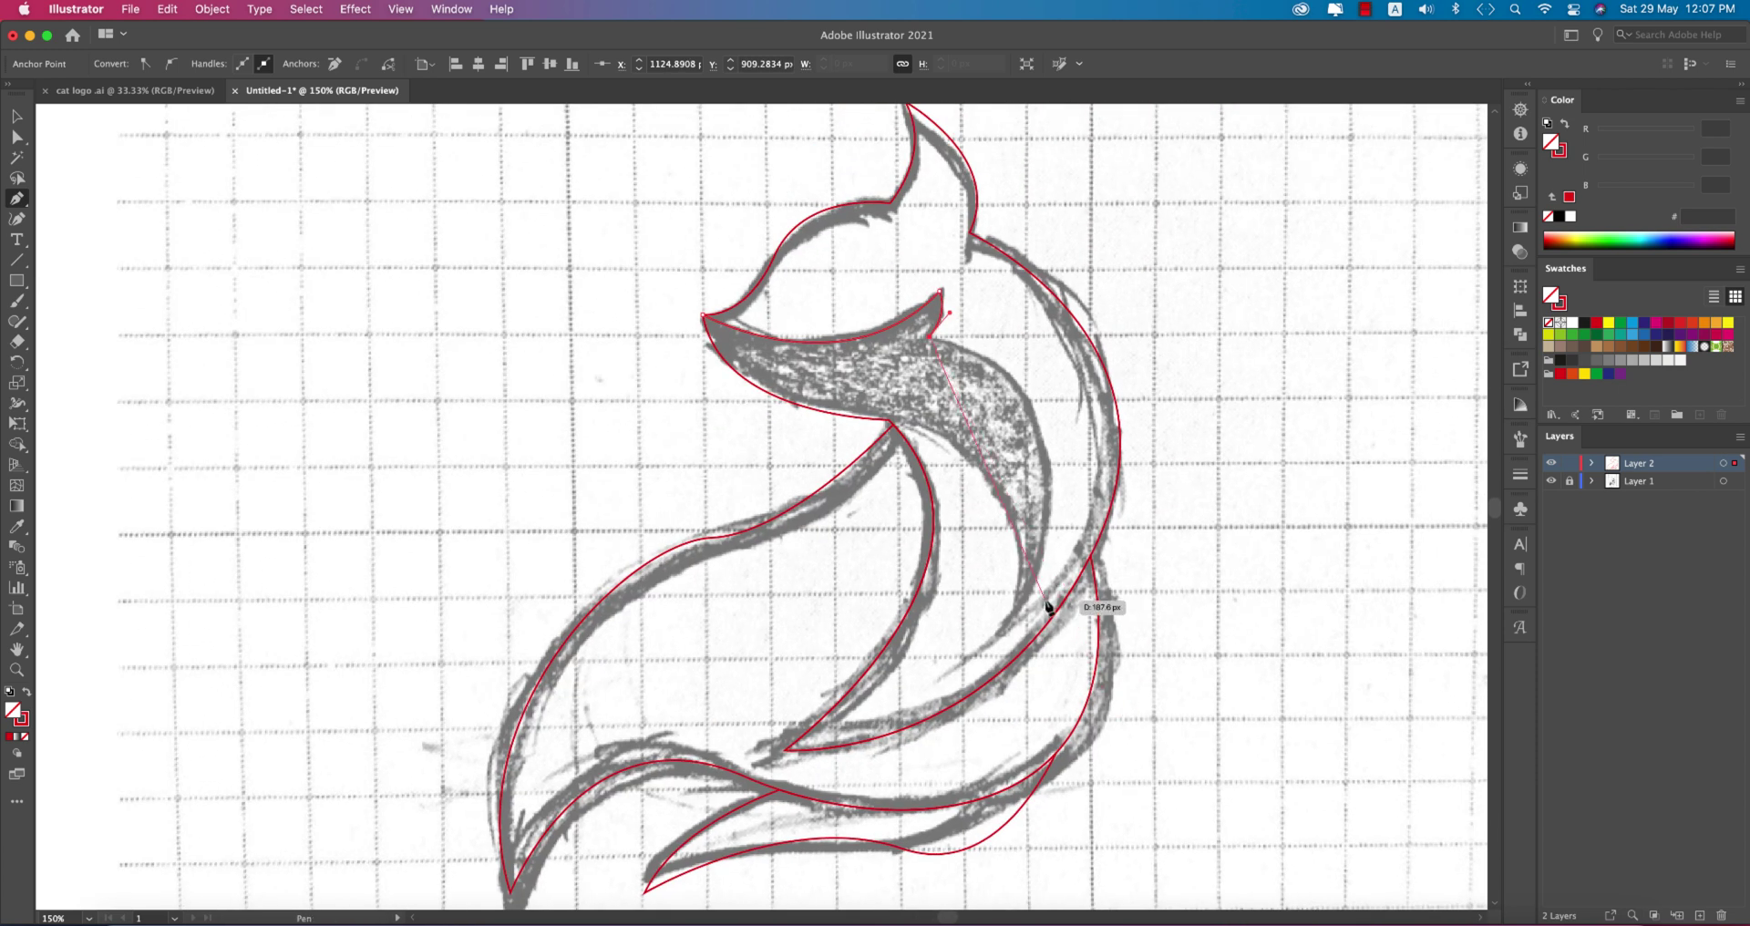
mouse_move(1004, 620)
left_mouse_down()
mouse_move(863, 871)
mouse_move(927, 447)
left_mouse_up()
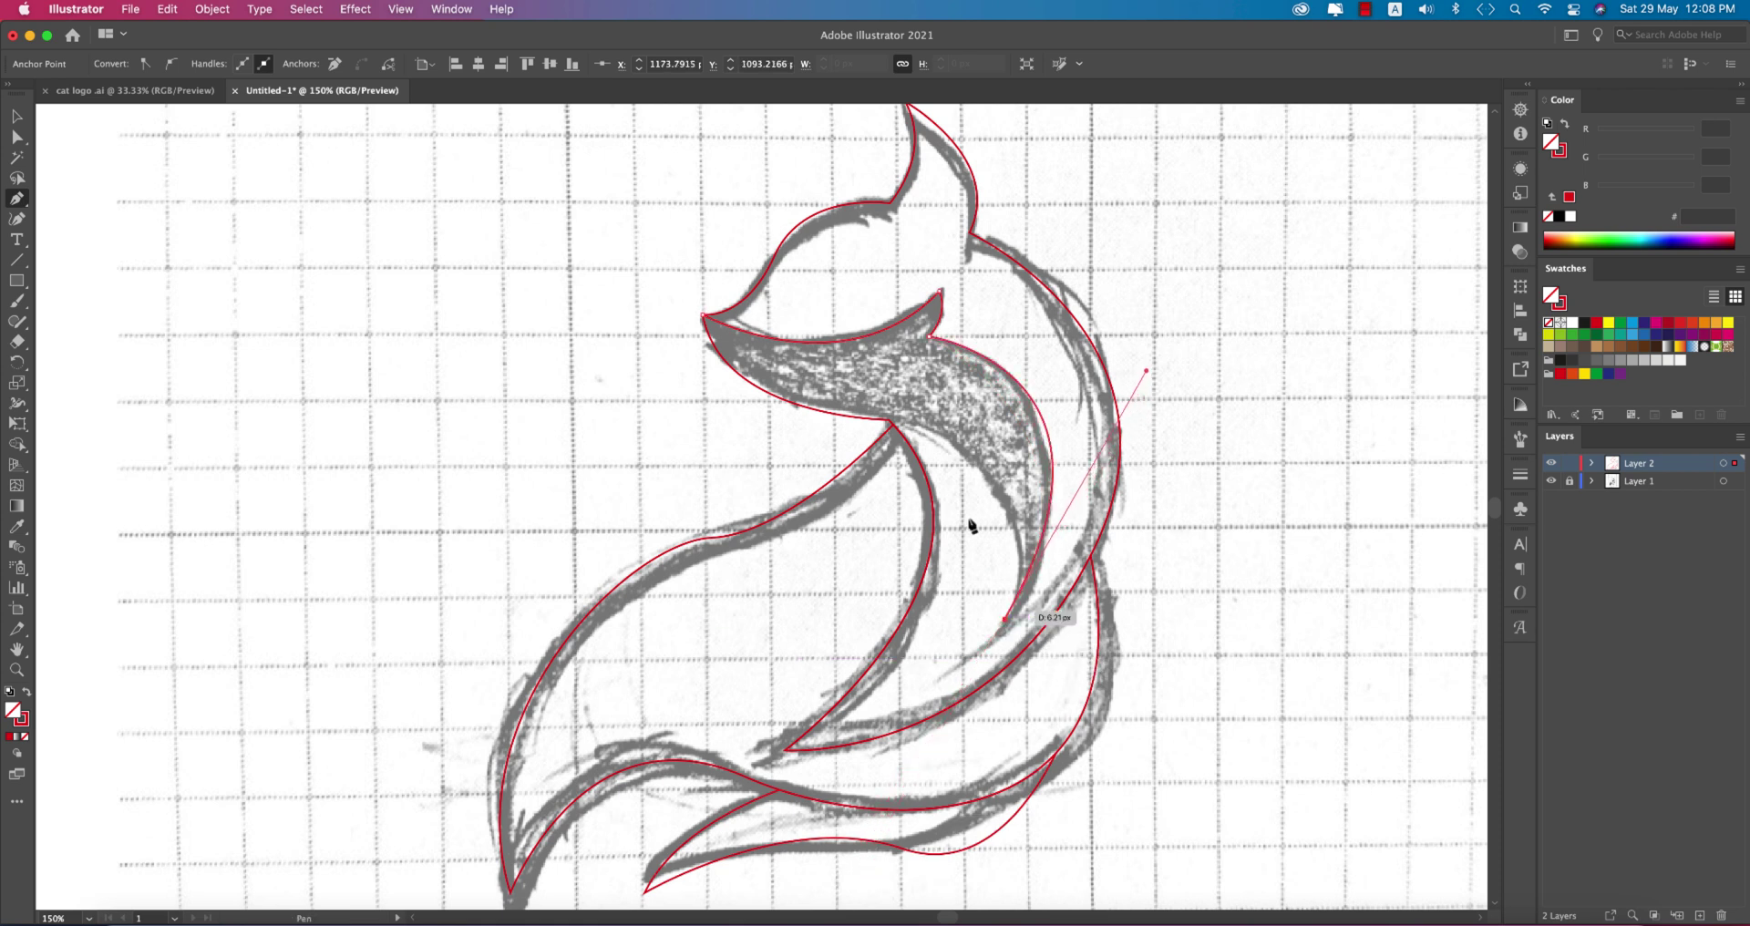
left_click_drag(903, 424, 744, 393)
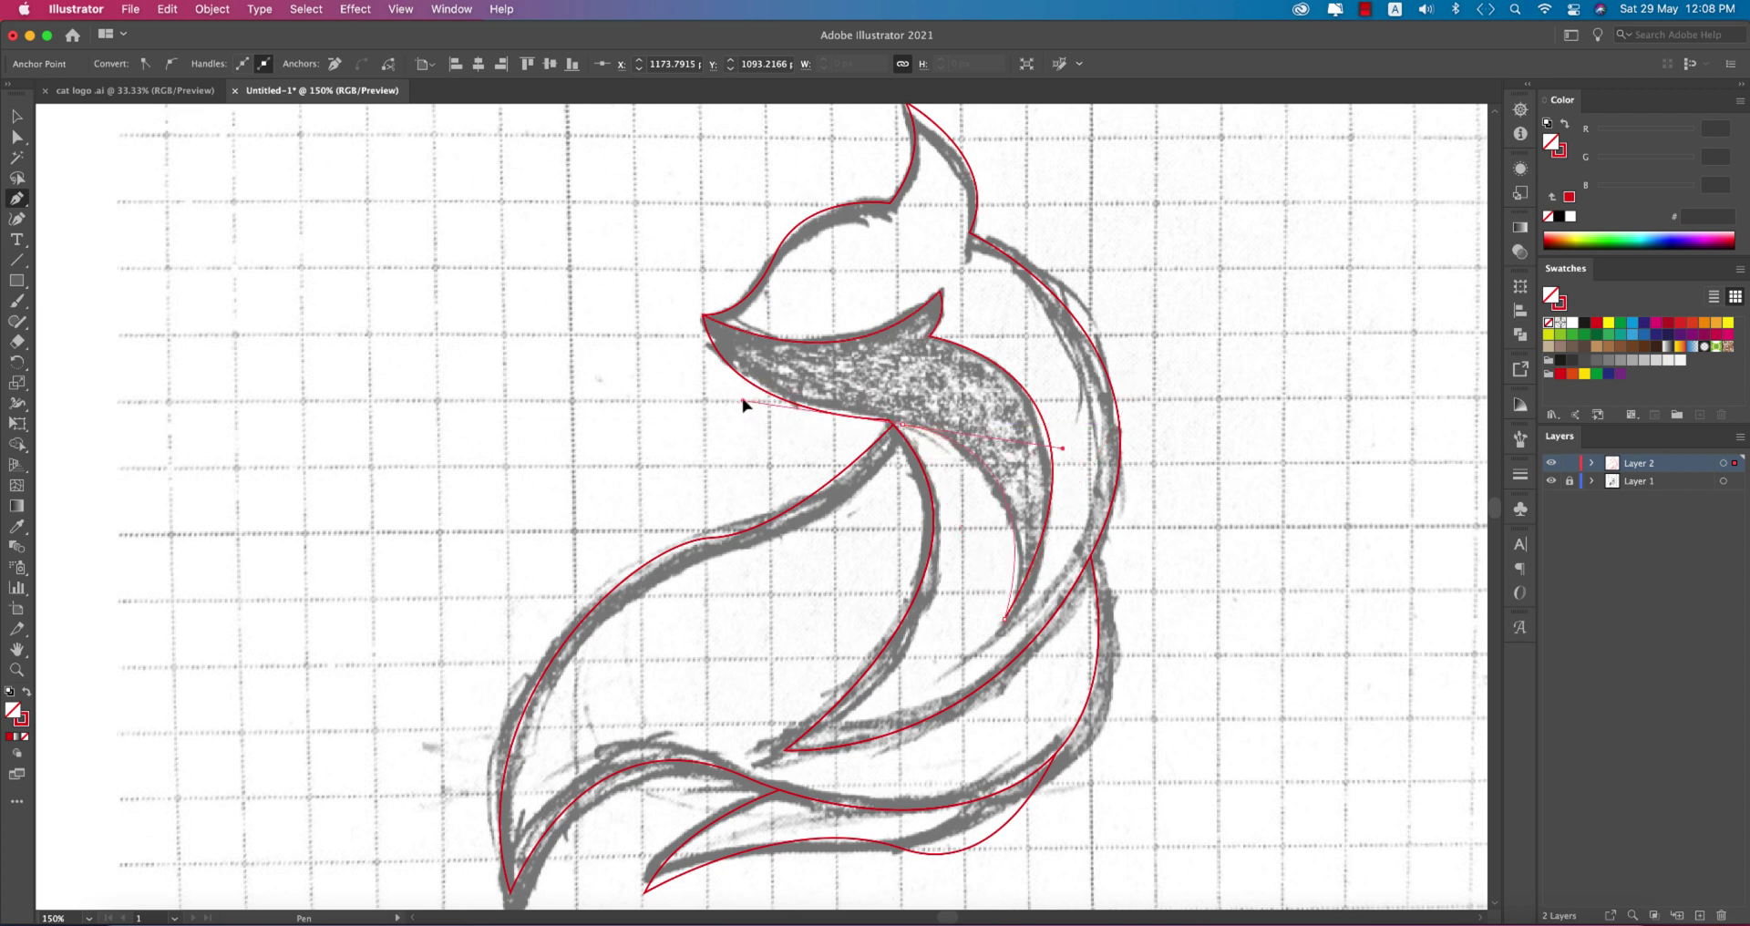
left_click(668, 416)
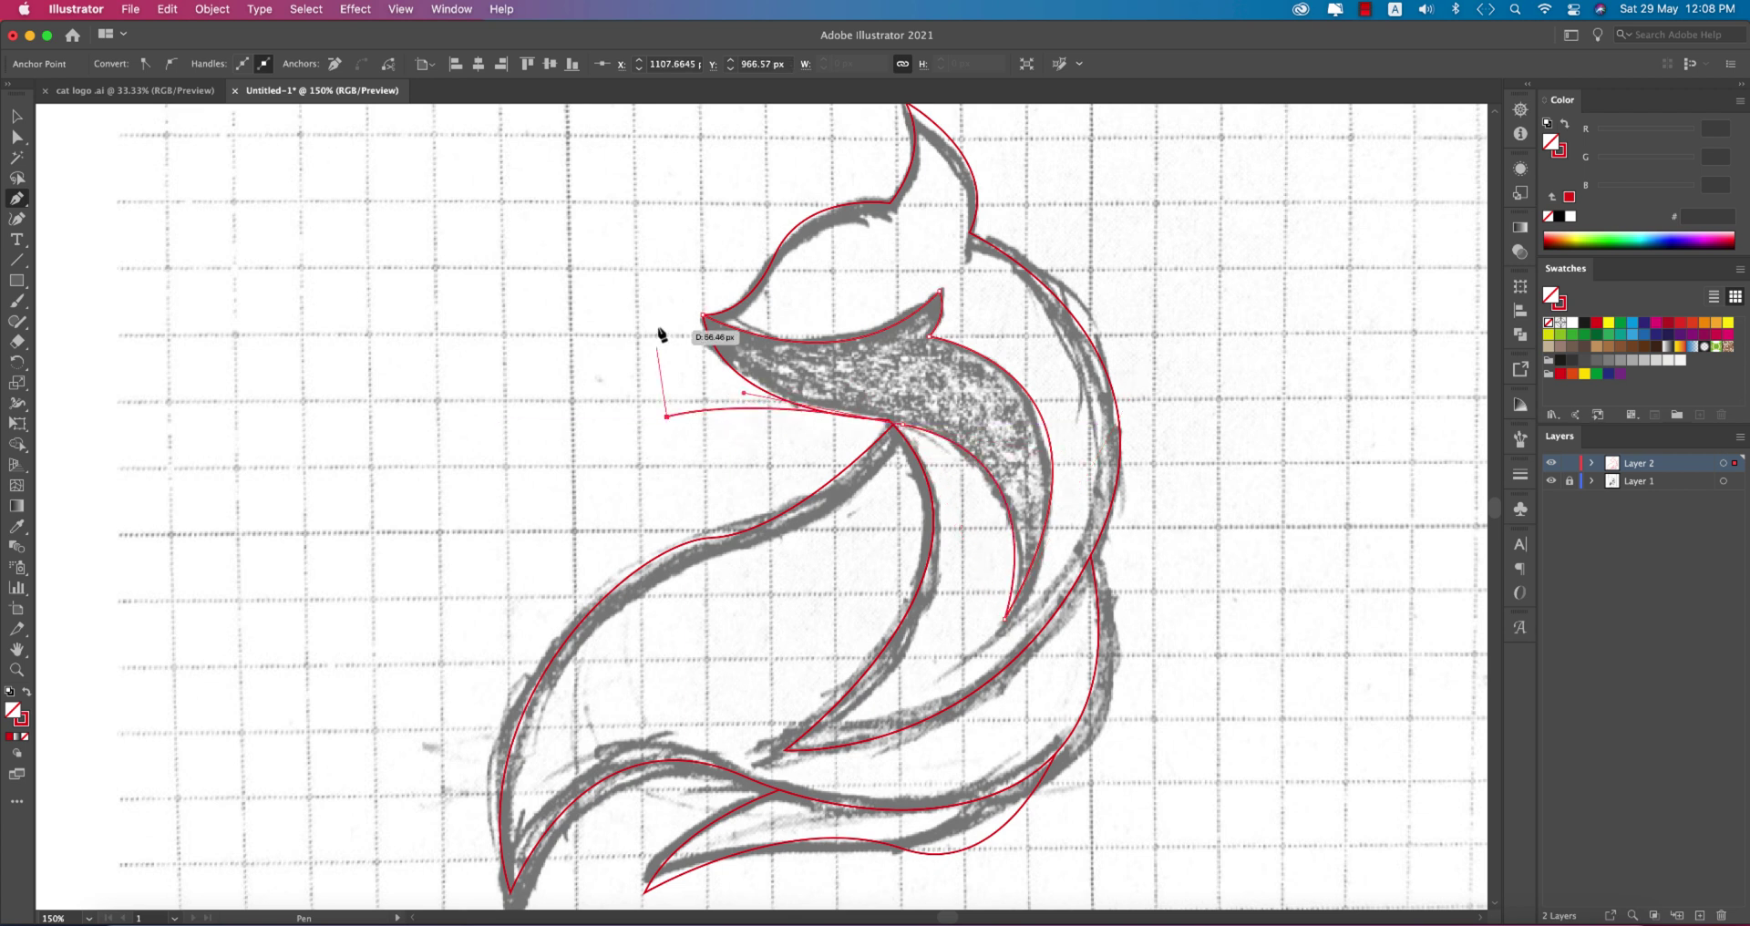
left_click(705, 317)
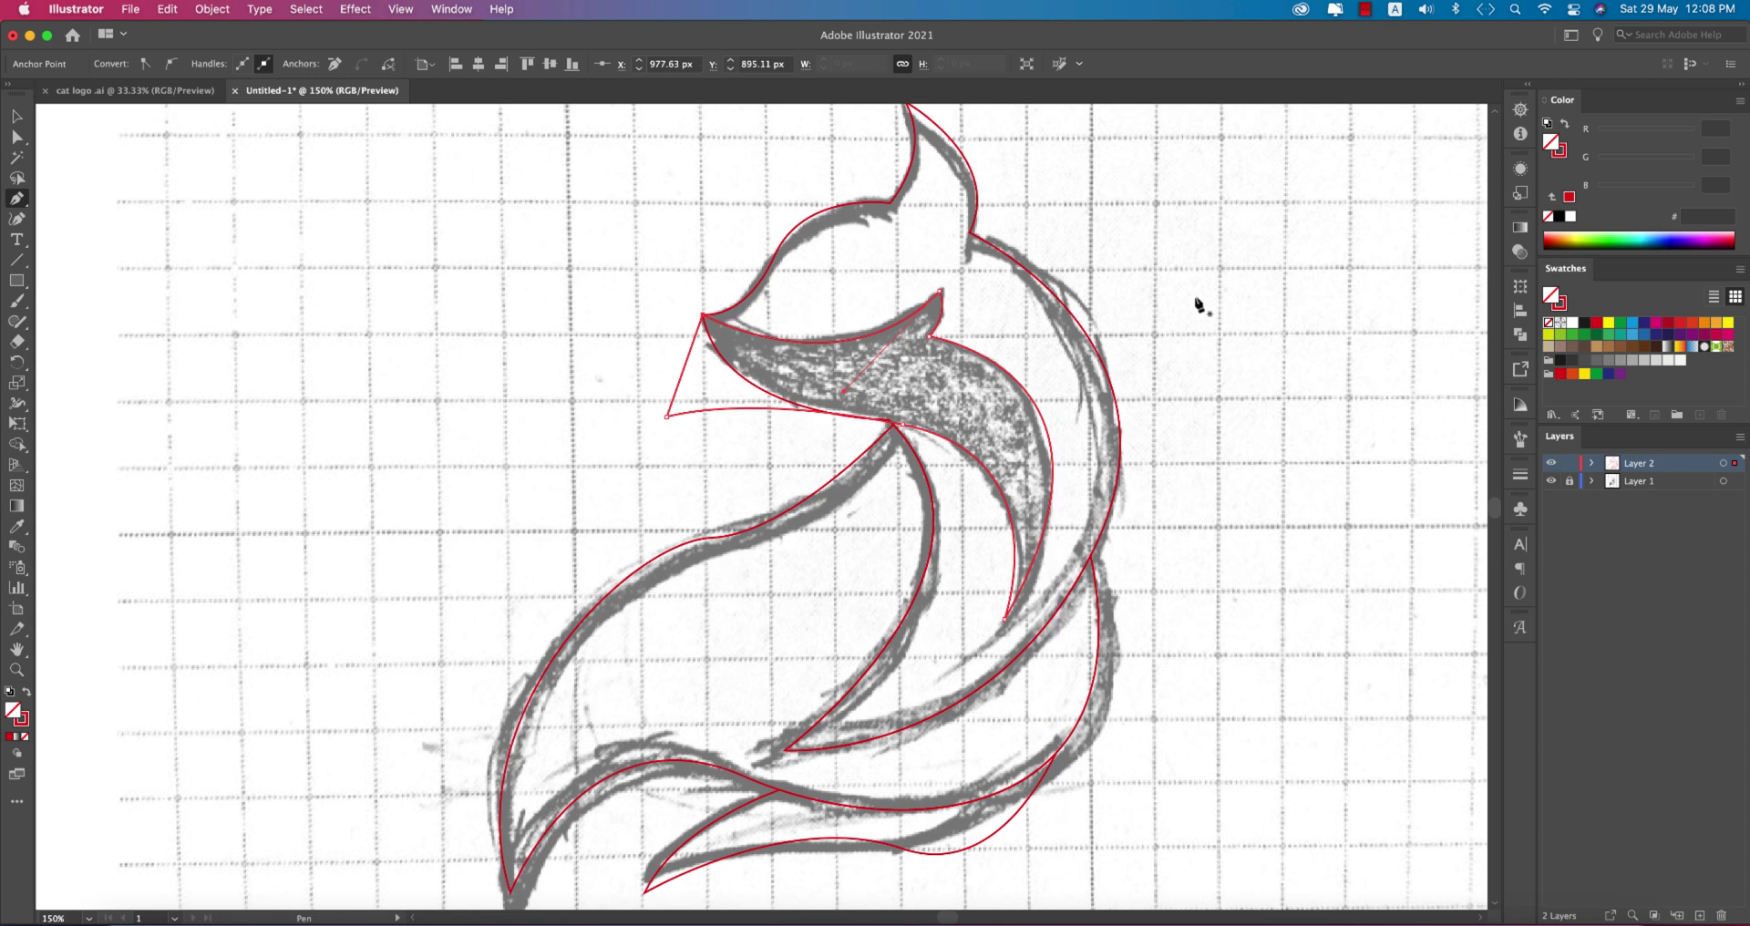
Remove the stray triangle left of the snout with the Shape Builder
key("super+a")
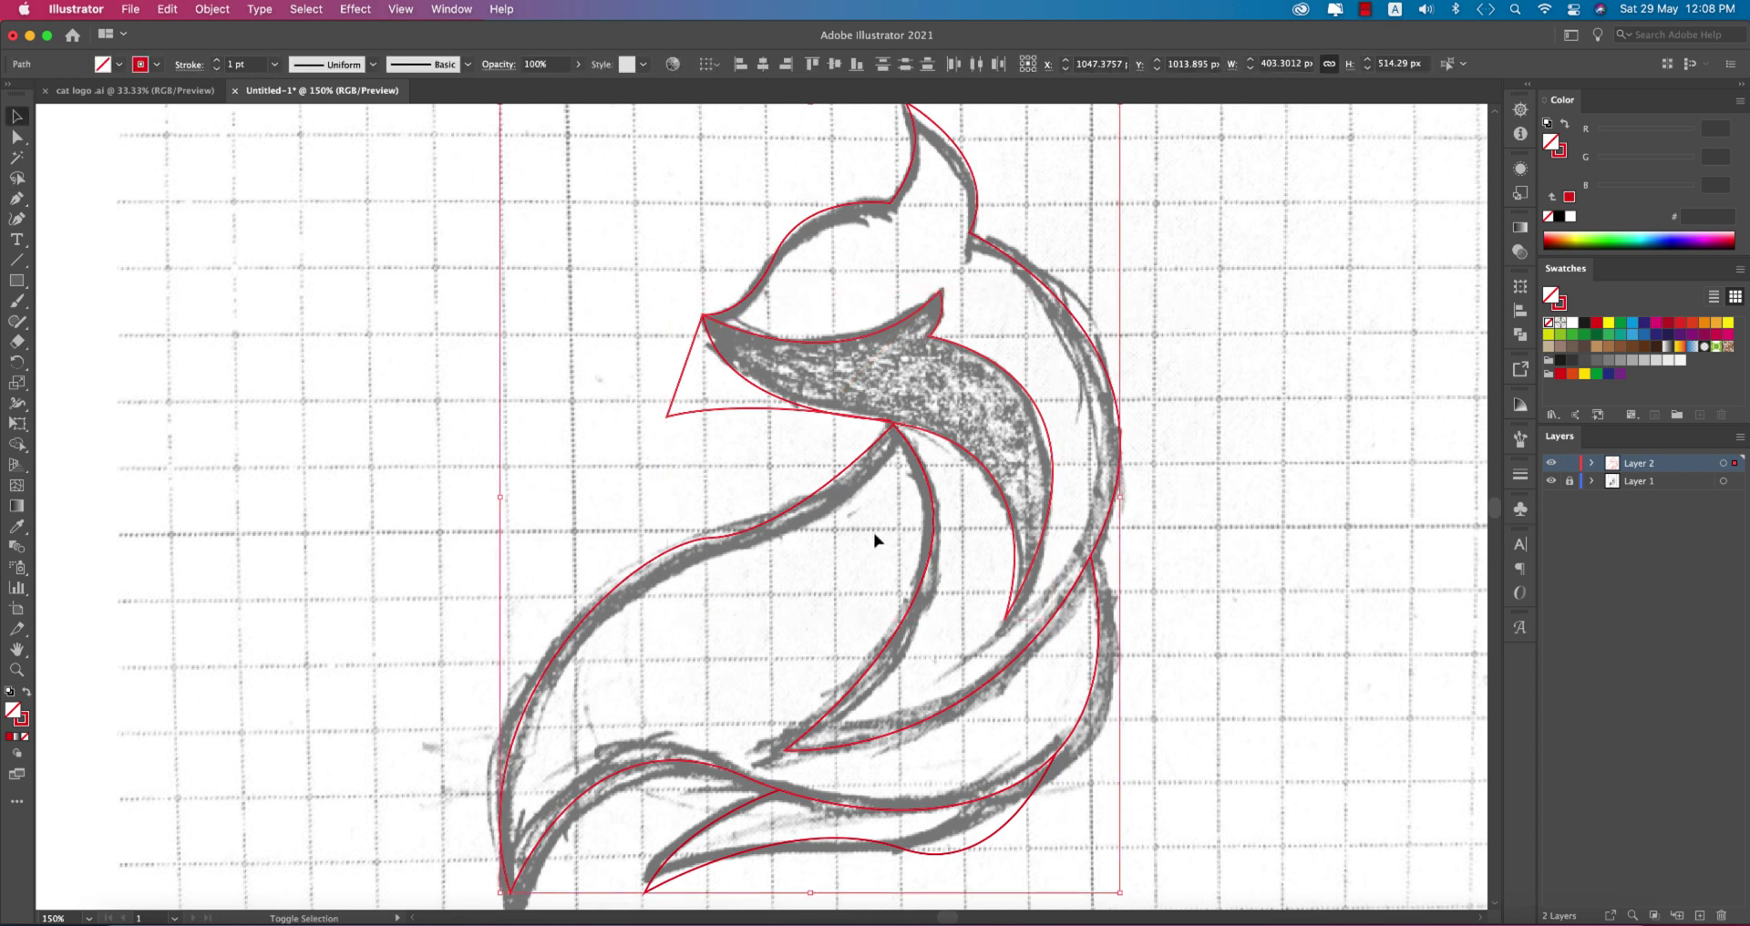
key("shift+m")
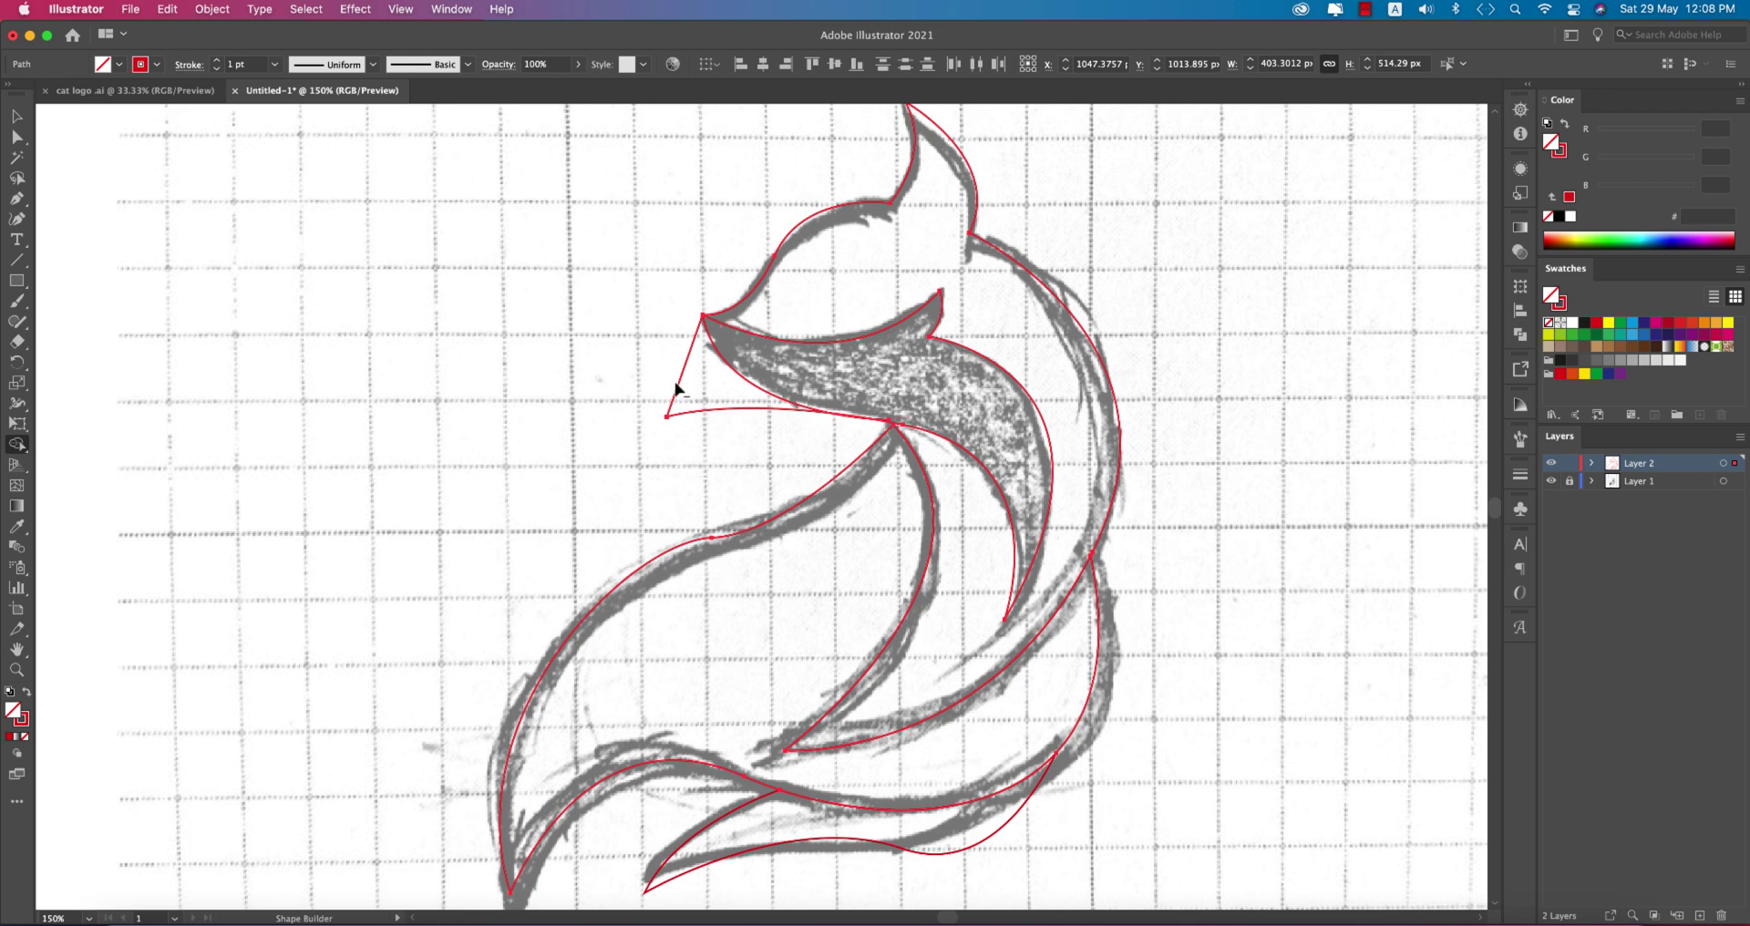
left_click(689, 400, "alt")
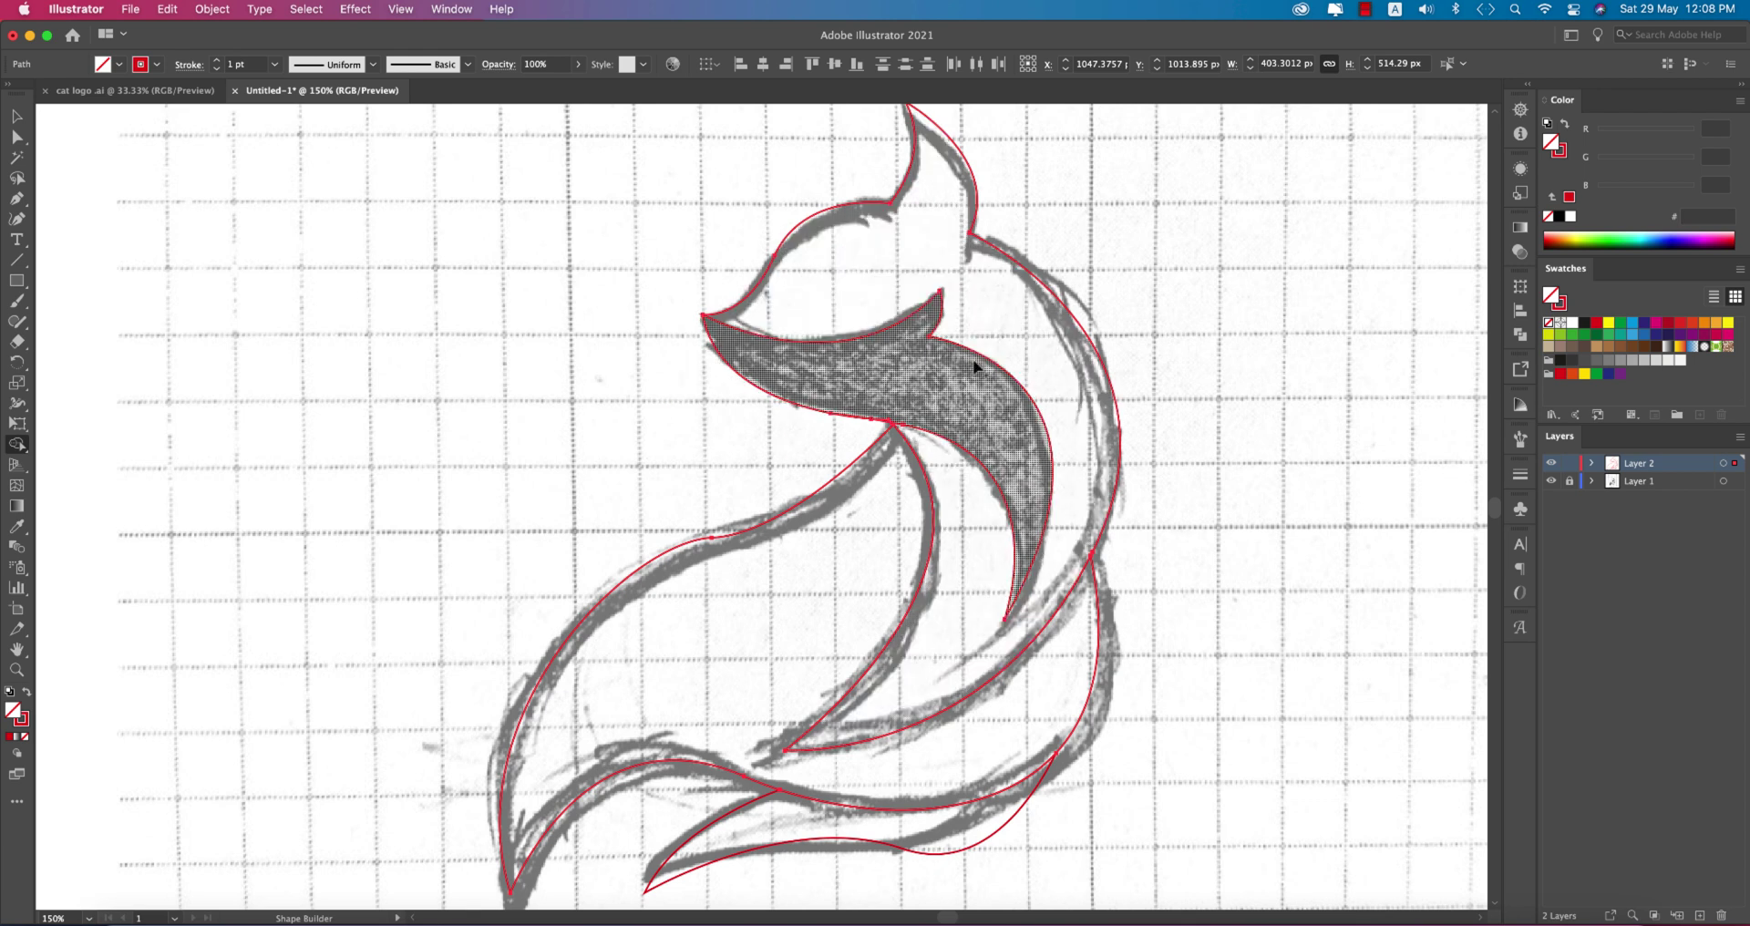
left_click(17, 116)
Select the fox outline and hide the sketch layer
left_click(339, 337)
scroll(1057, 575, "down", 3, "alt")
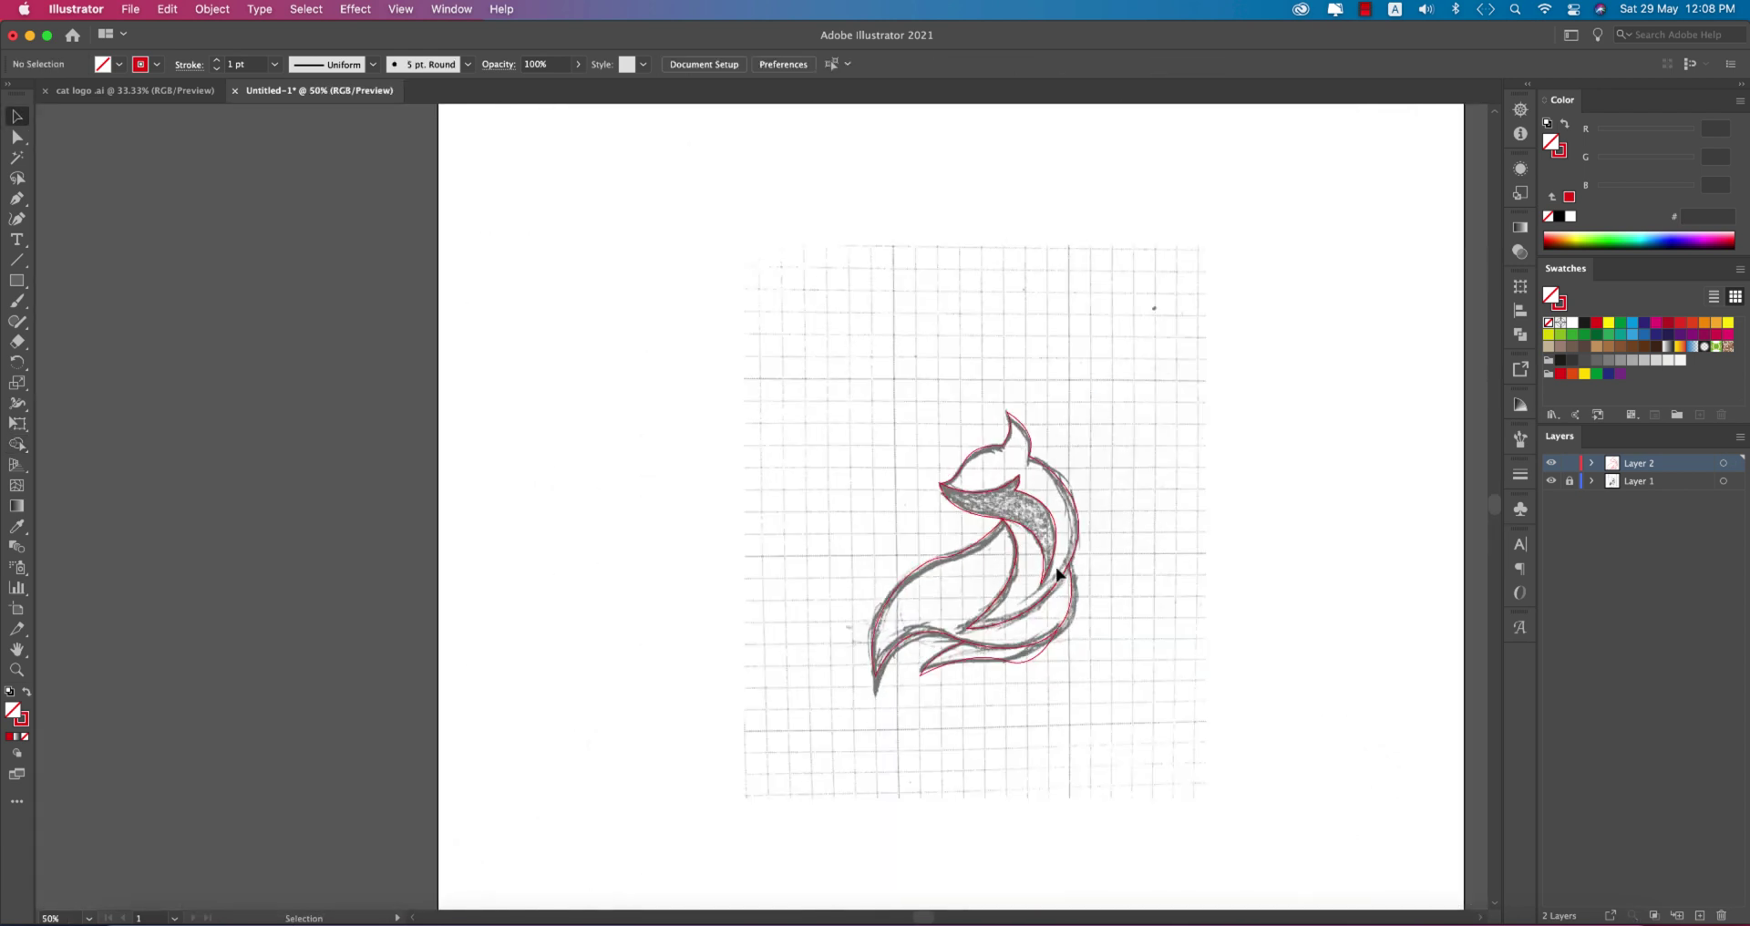
mouse_move(860, 419)
left_mouse_down()
mouse_move(1042, 583)
mouse_move(276, 559)
left_mouse_up()
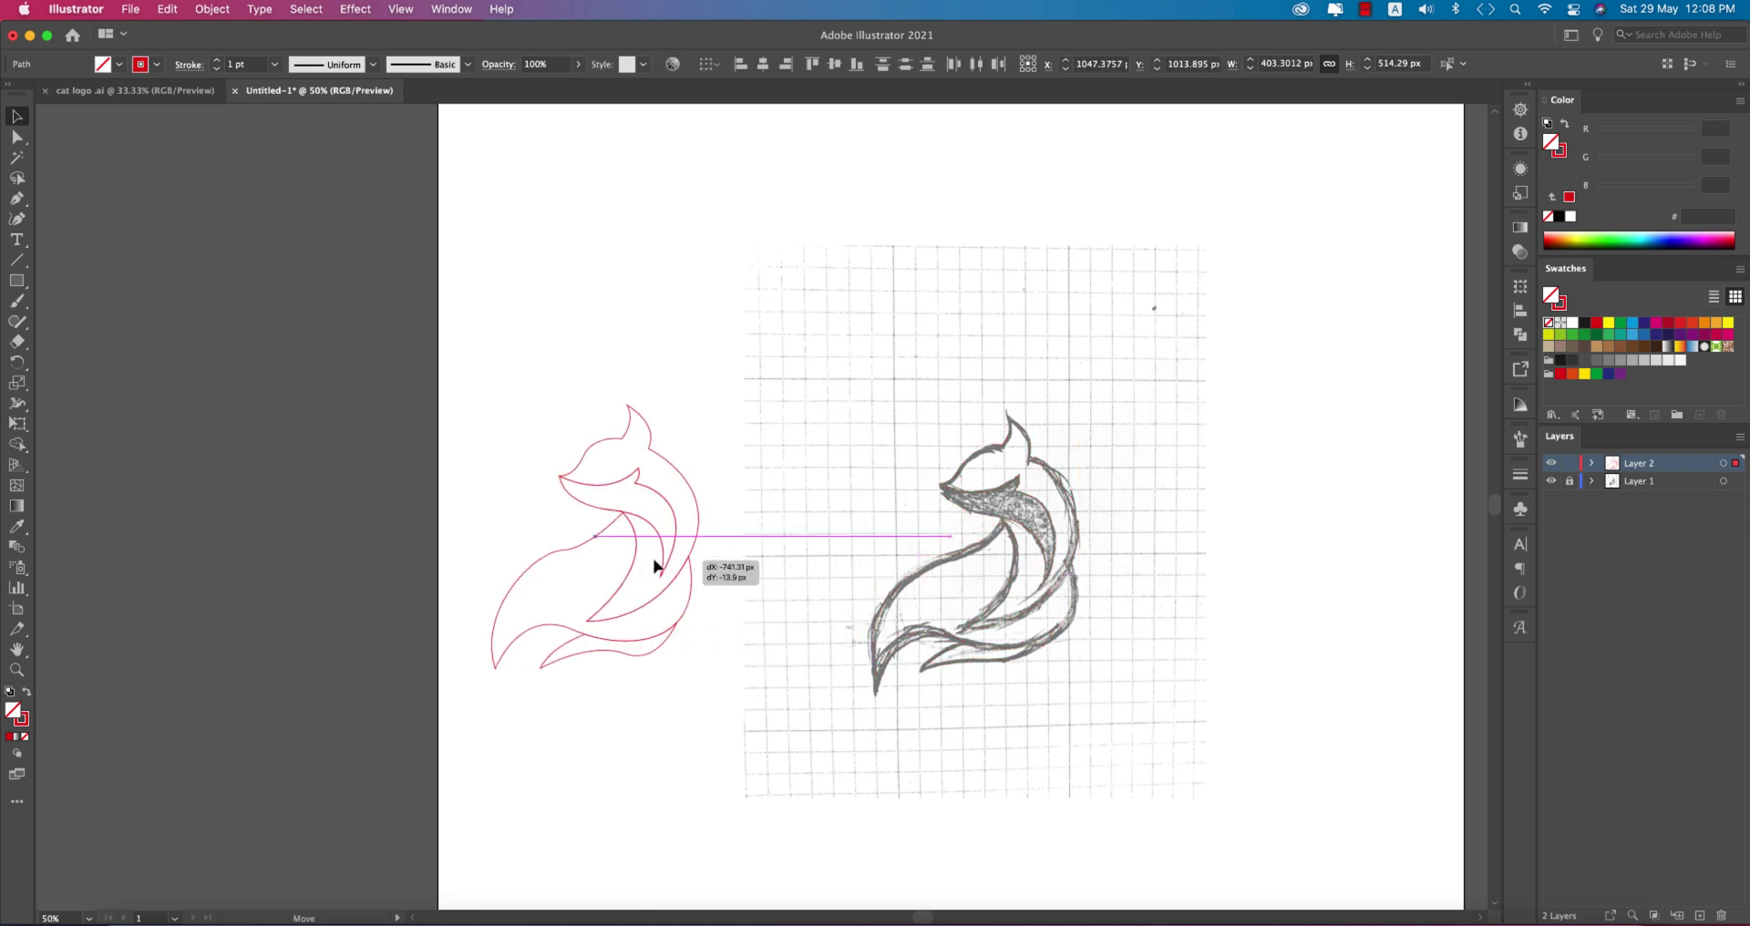
left_click(1552, 481)
Enlarge the fox outline onto the artboard, then go to the Home screen
scroll(1121, 560, "down", 2, "alt")
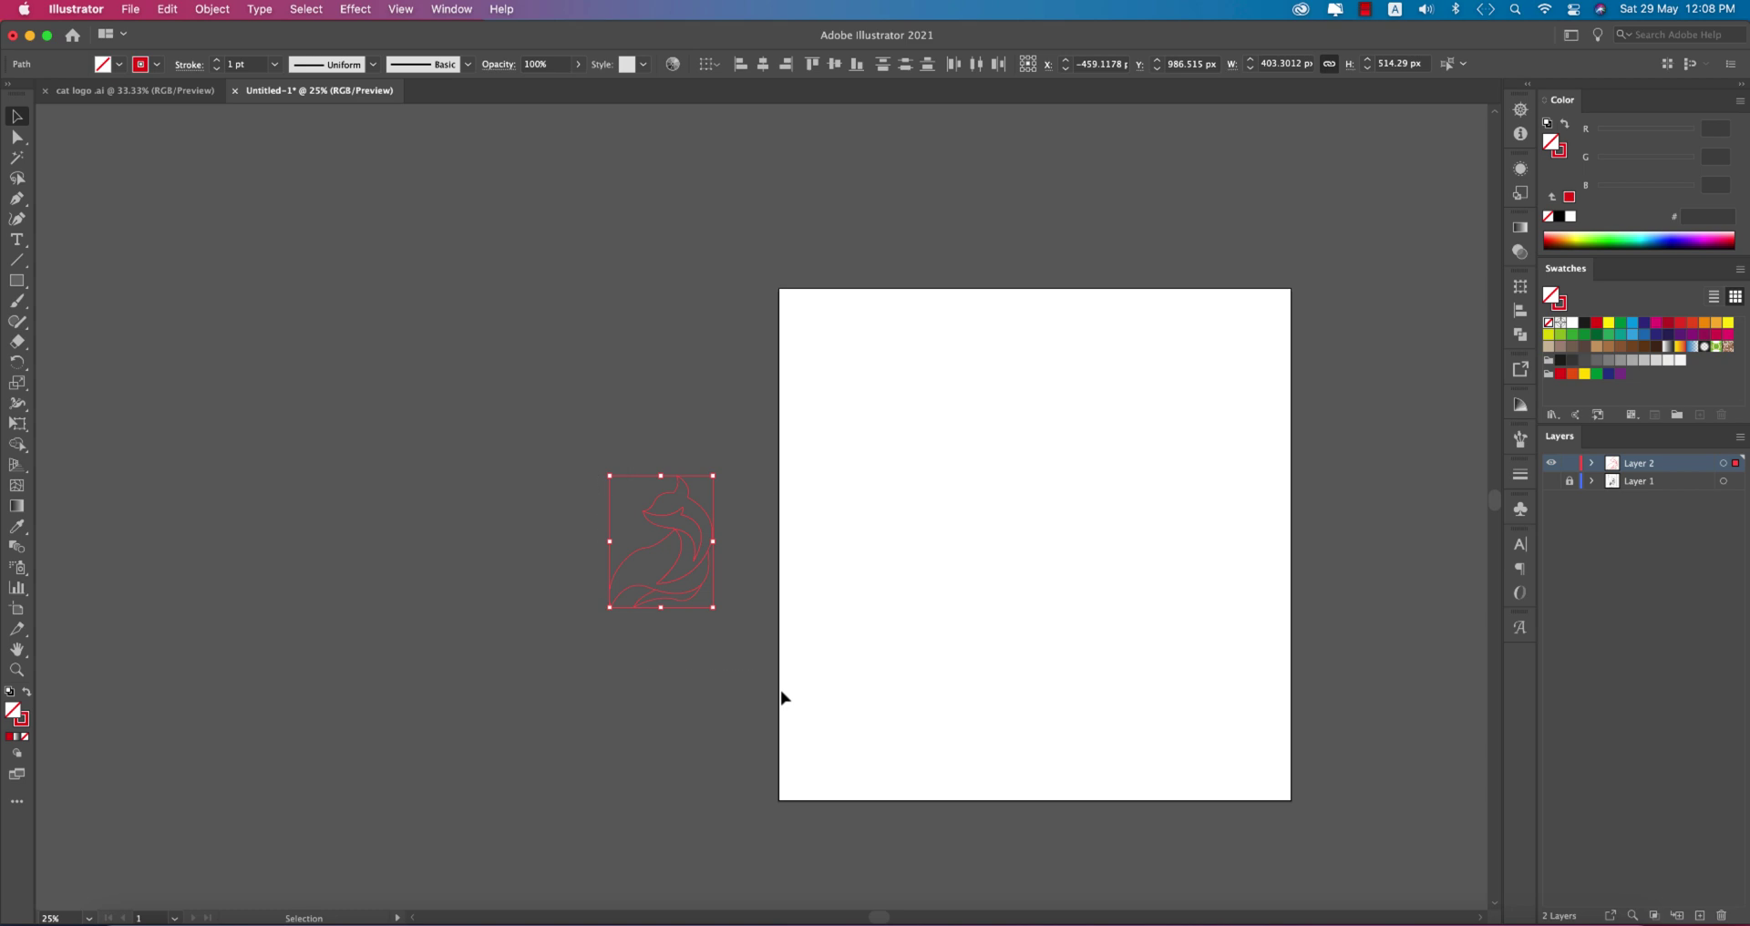
left_click_drag(713, 542, 1110, 567)
left_click(749, 574)
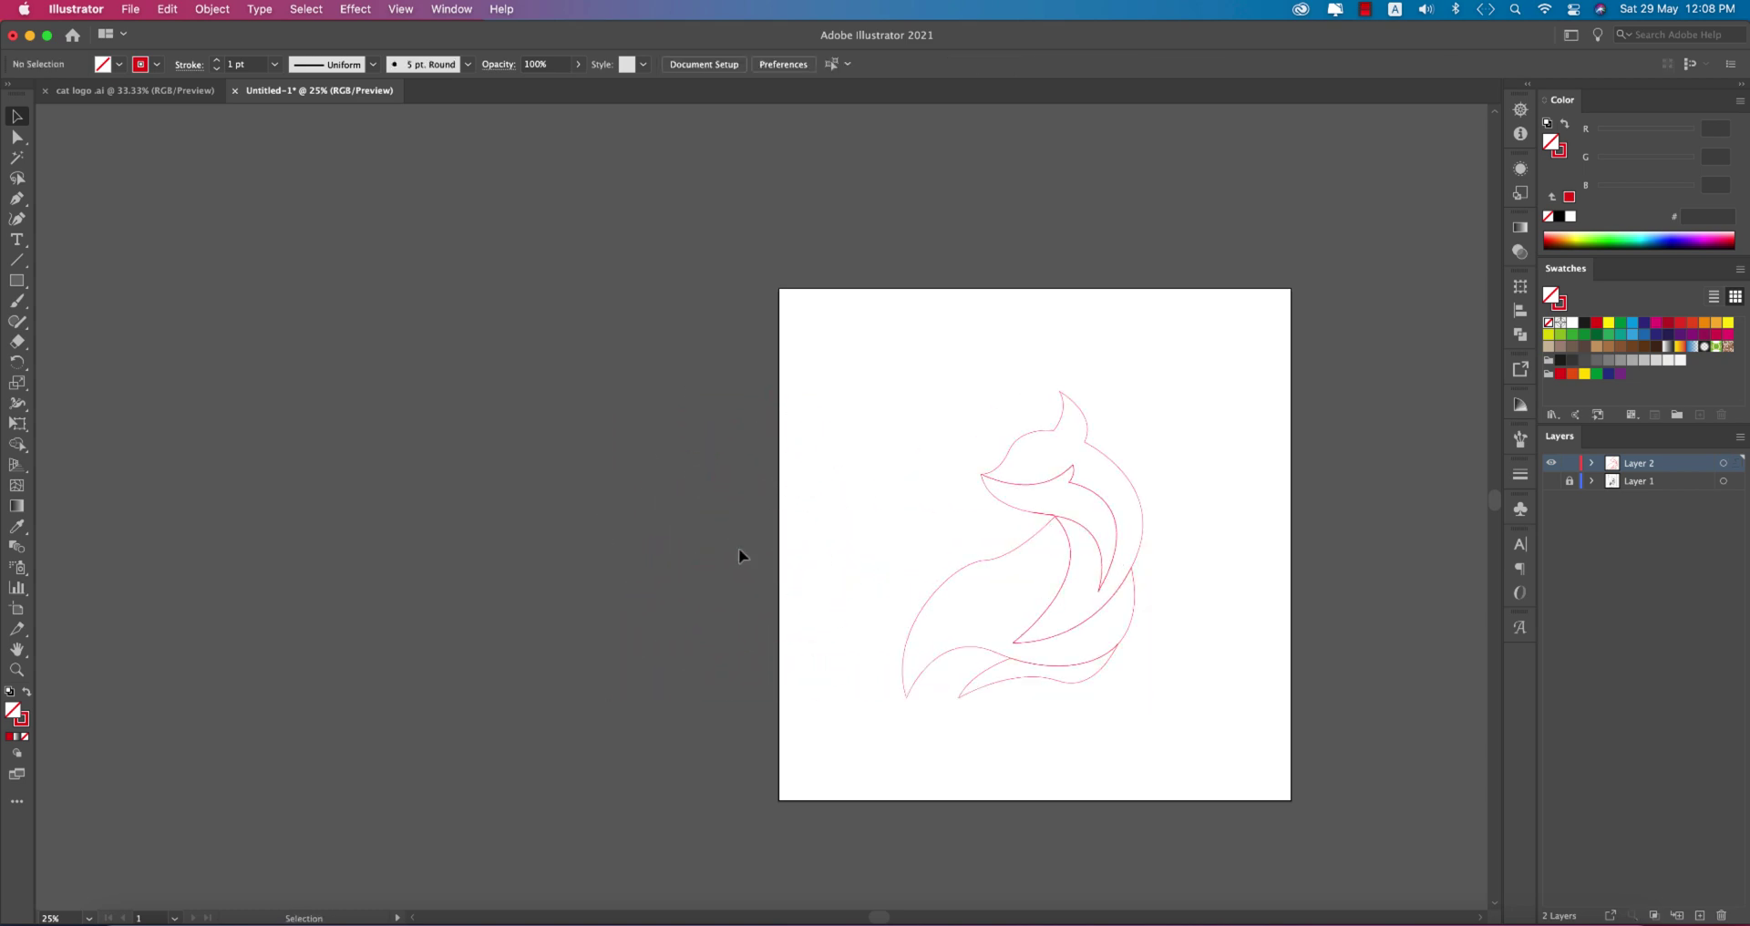
left_click(73, 37)
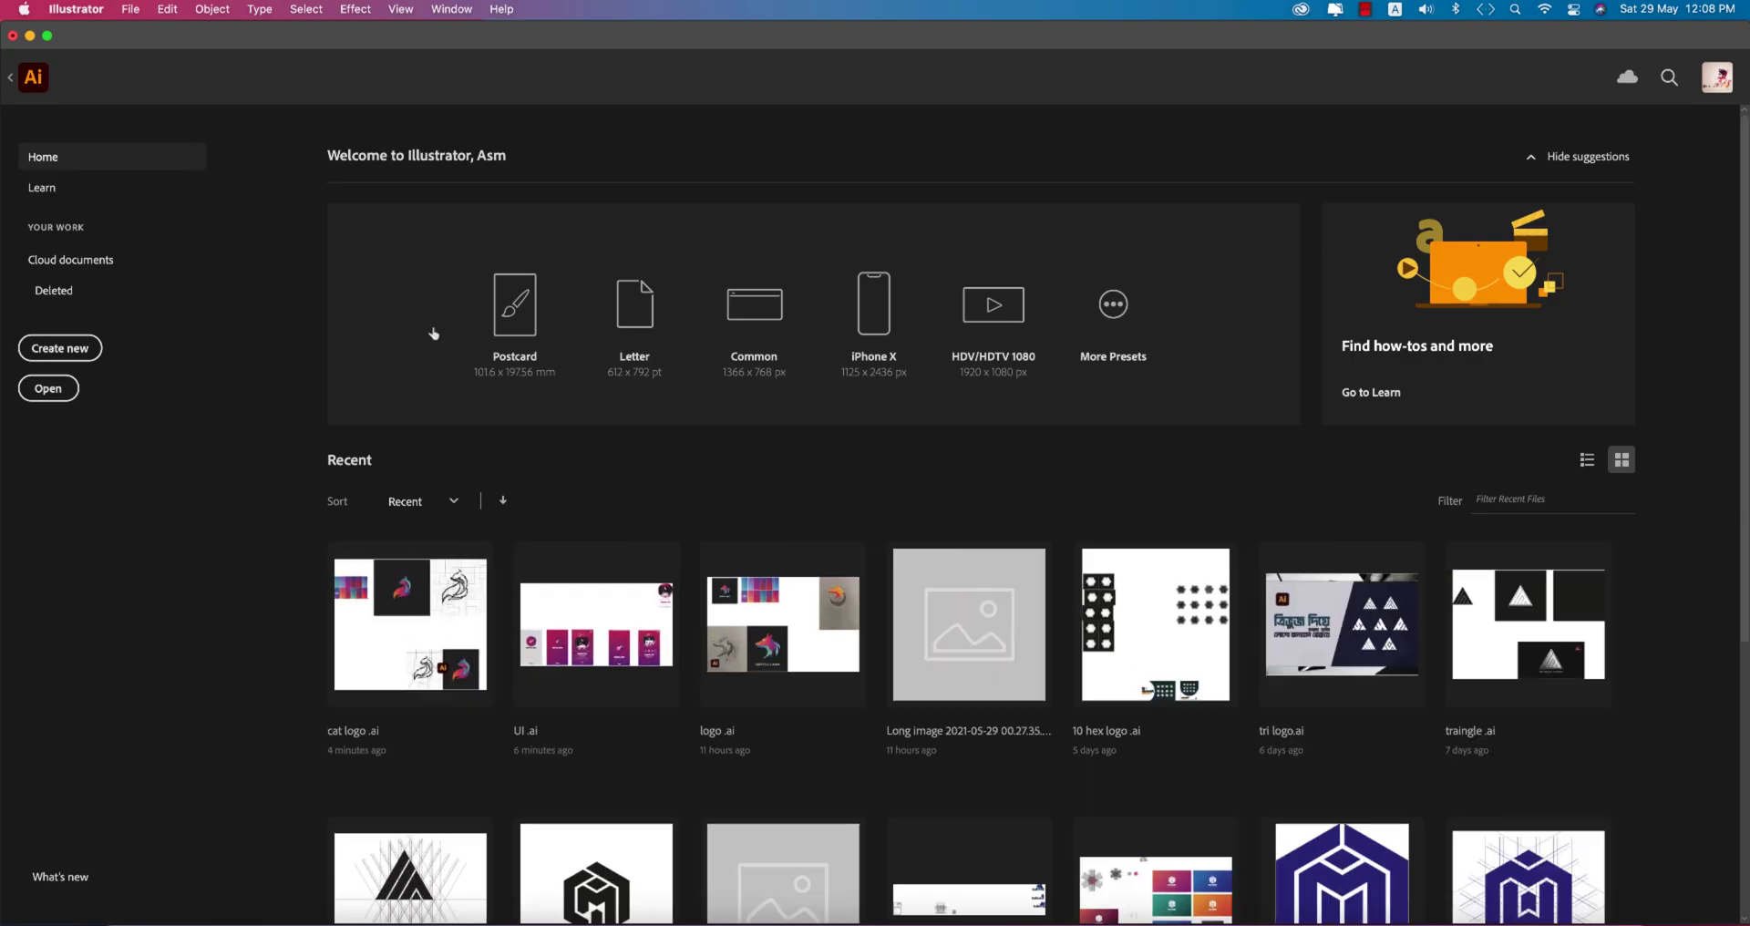
Copy the twelve gradient swatches from logo.ai into Untitled-1, scaled up beside the fox
left_click(757, 610)
scroll(871, 505, "up", 5)
scroll(871, 505, "up", 3)
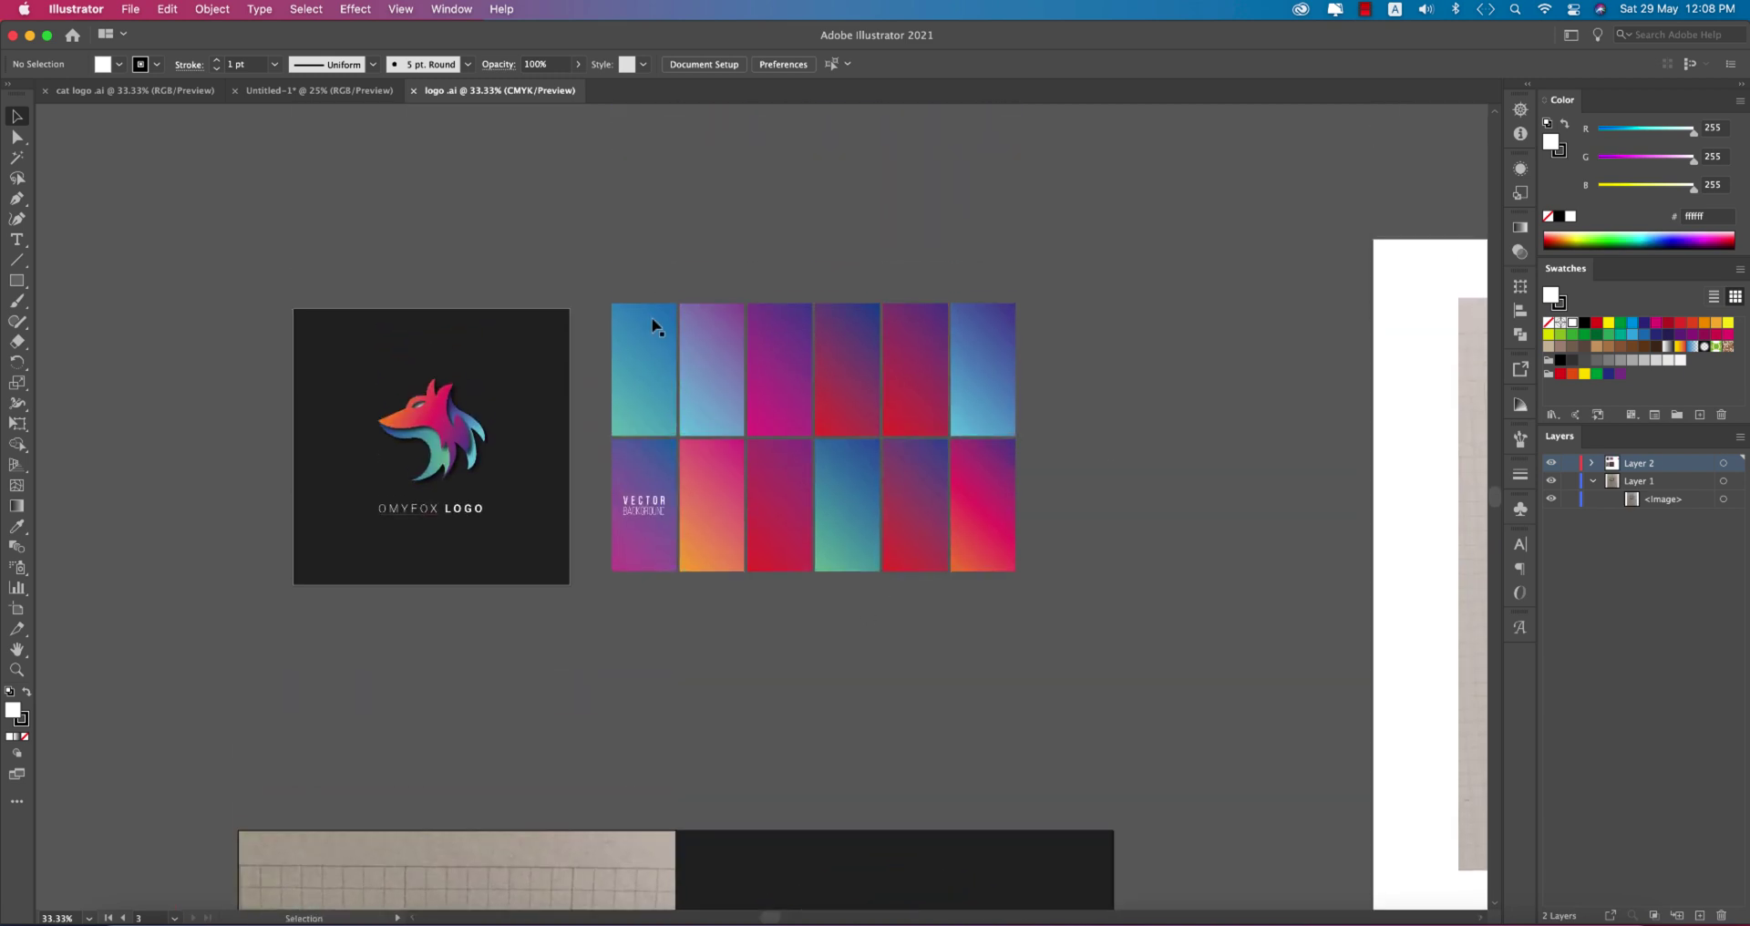
mouse_move(906, 378)
left_mouse_down()
mouse_move(162, 85)
mouse_move(194, 182)
left_mouse_up()
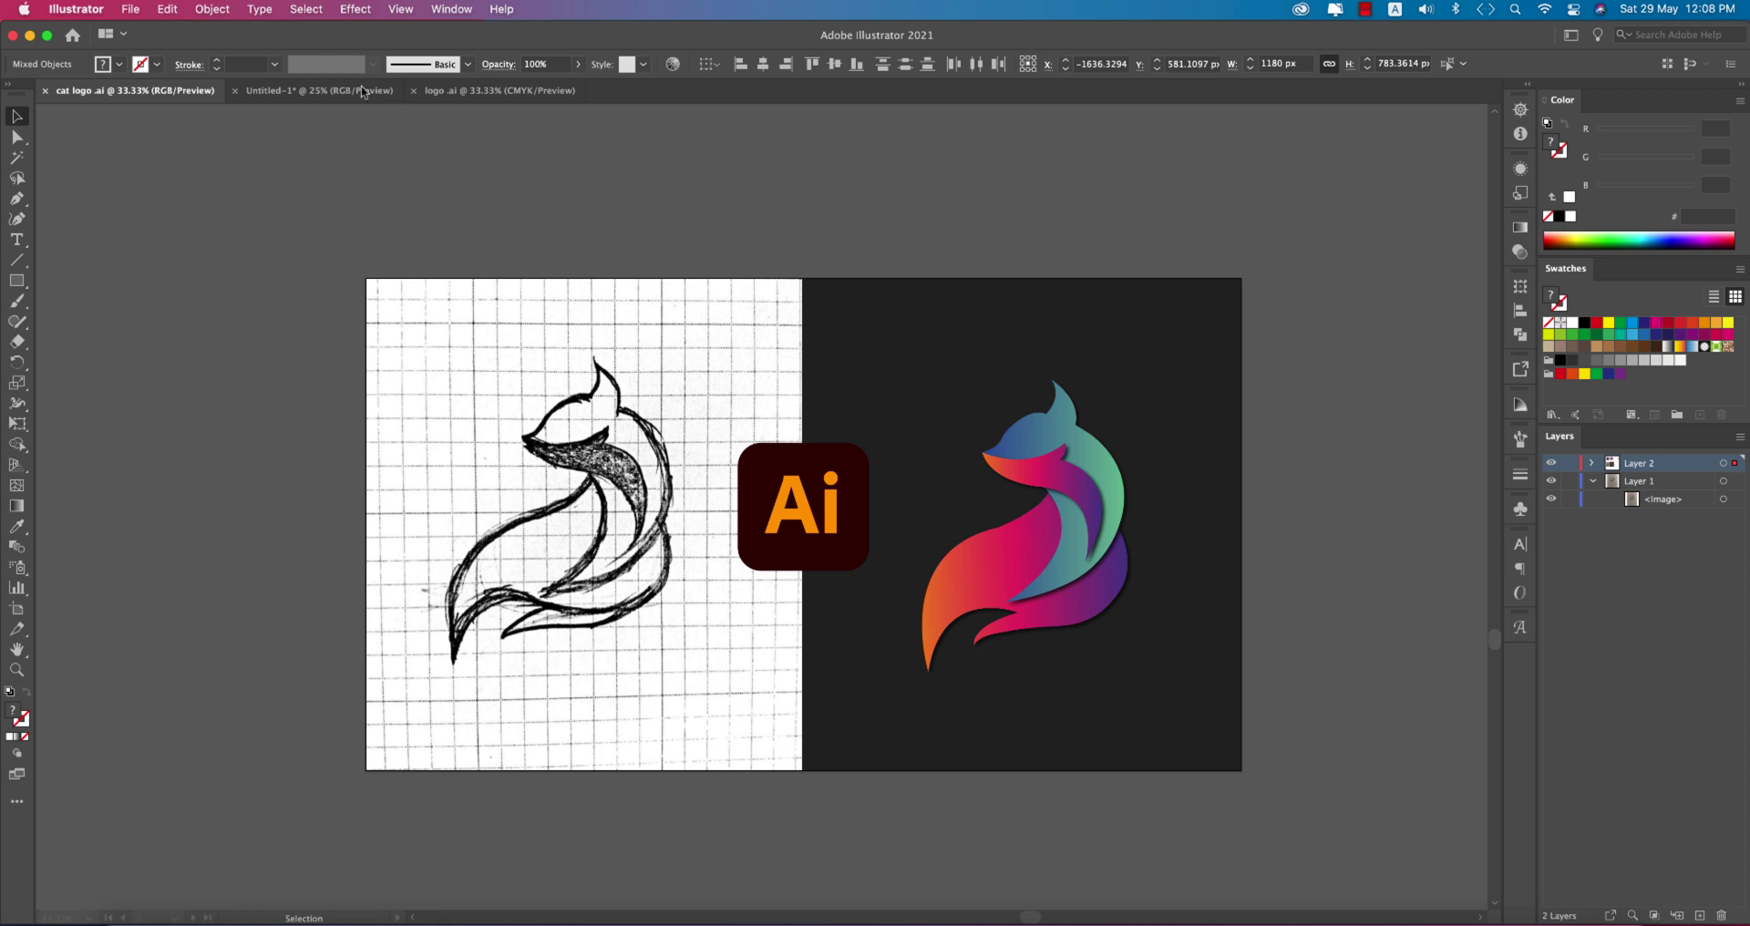
left_click_drag(363, 92, 431, 406)
left_click_drag(574, 558, 577, 557)
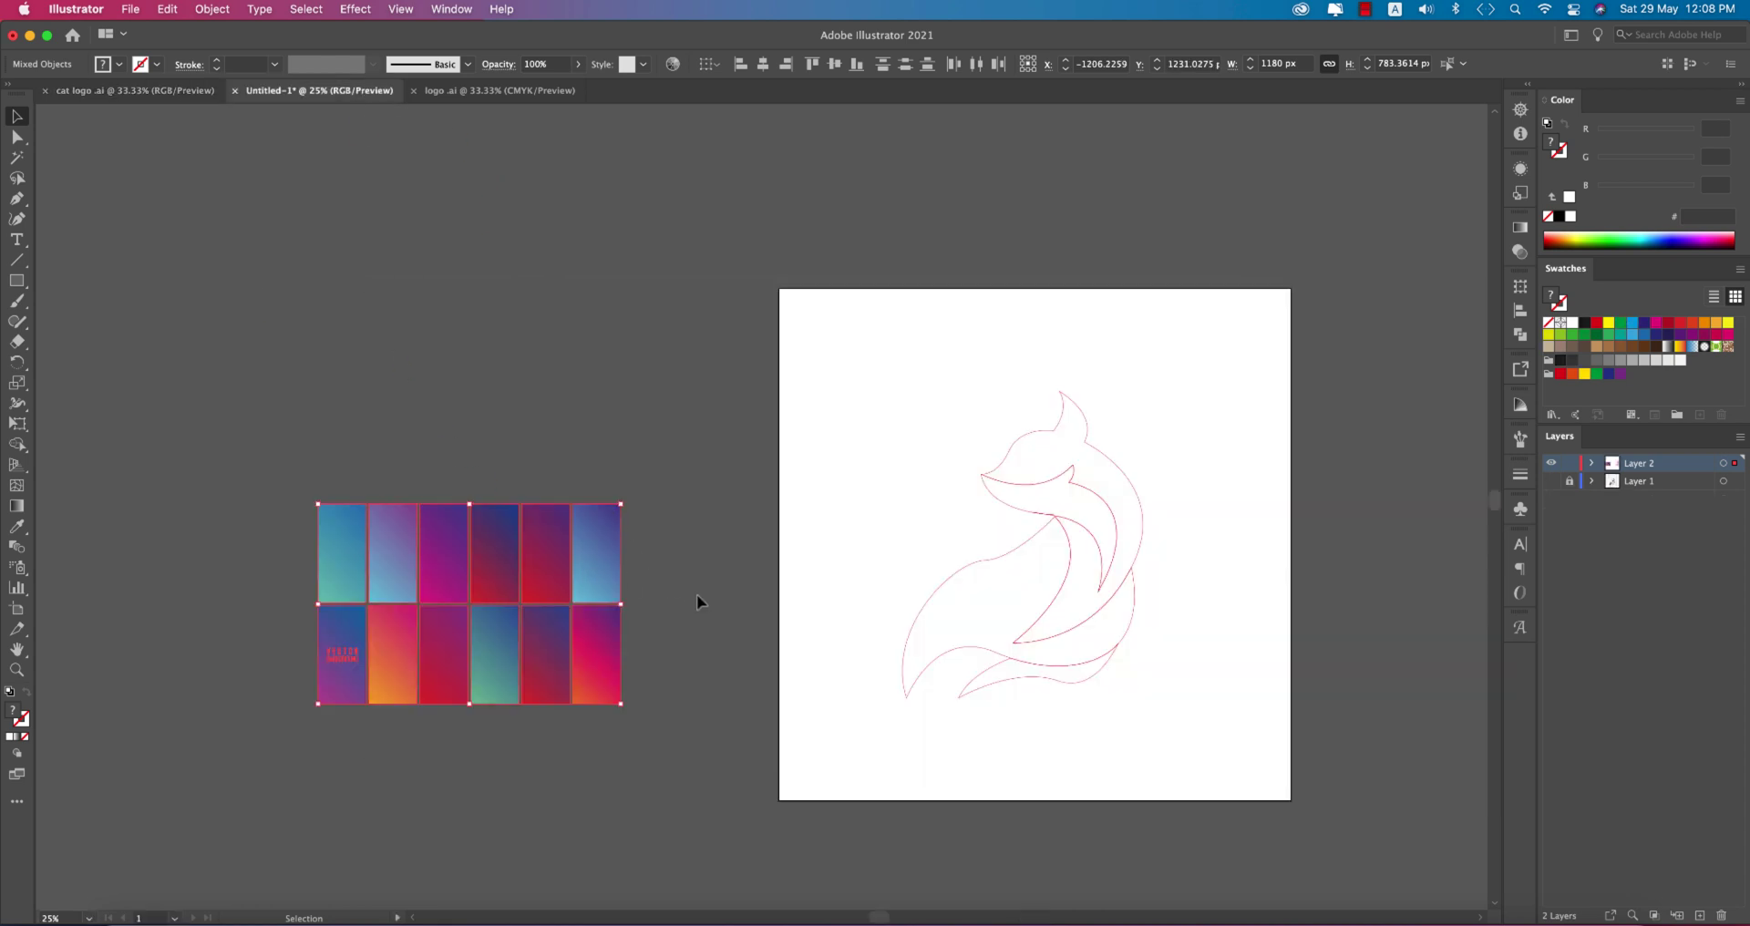
left_click_drag(620, 504, 726, 401)
Zoom in on the fox's neck junction and pick out the stray path segment there
left_click(995, 443)
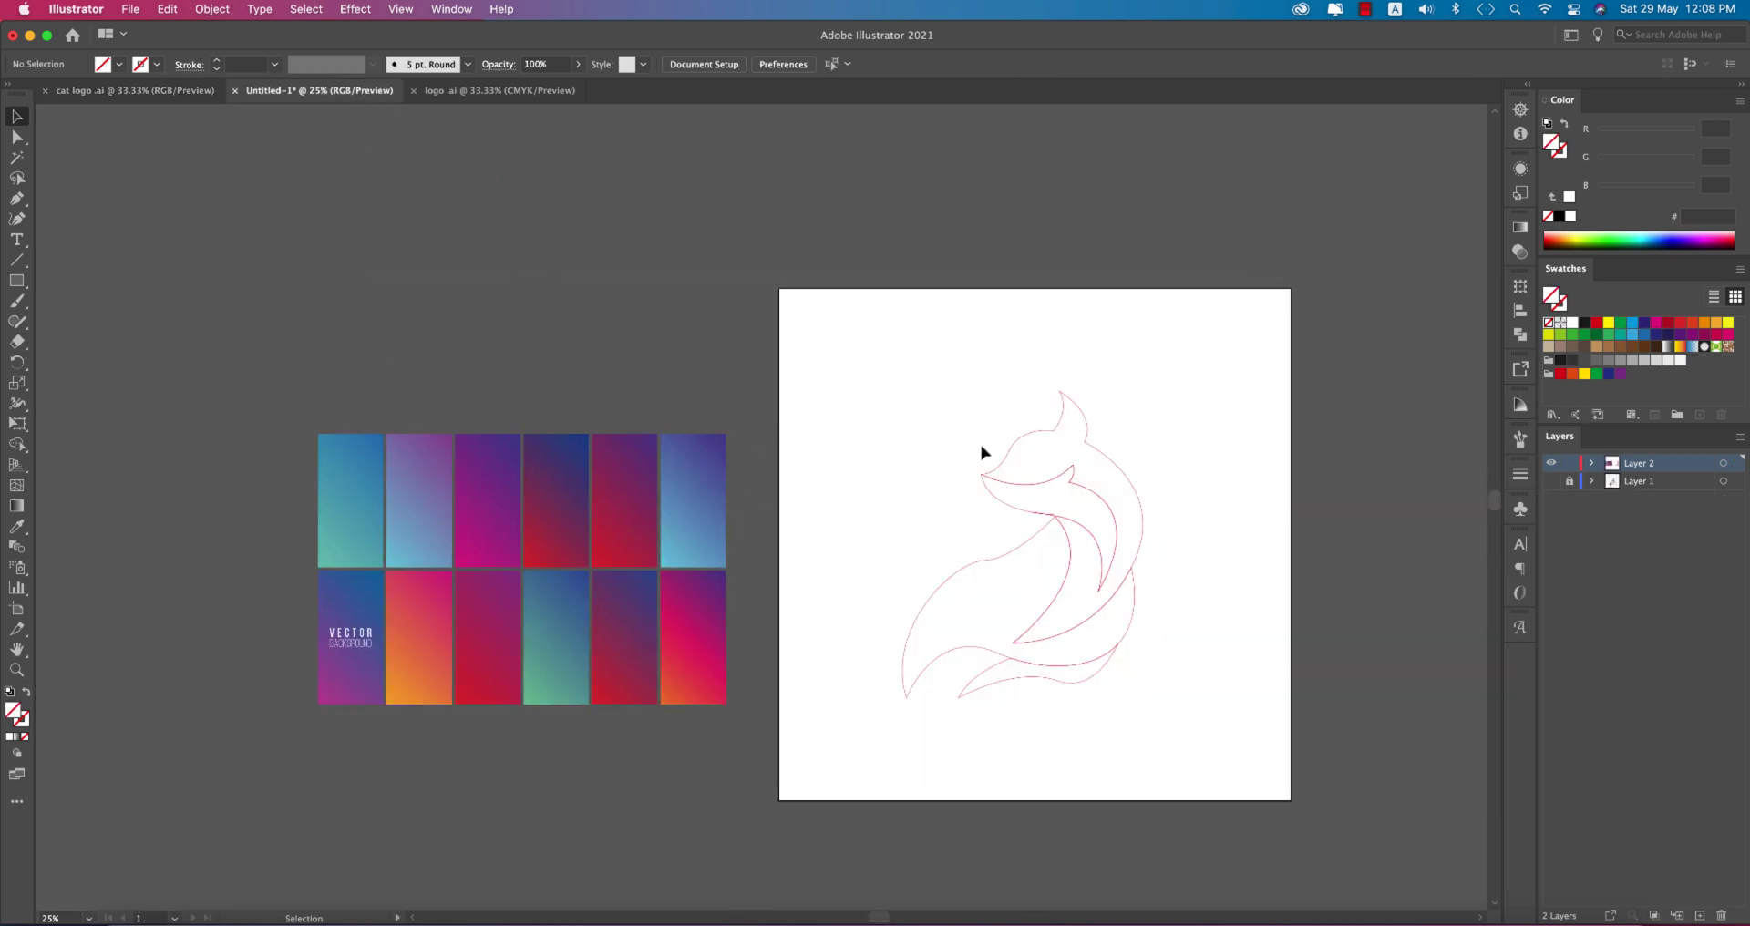
left_click_drag(1187, 449, 1119, 459)
scroll(1050, 663, "up", 2)
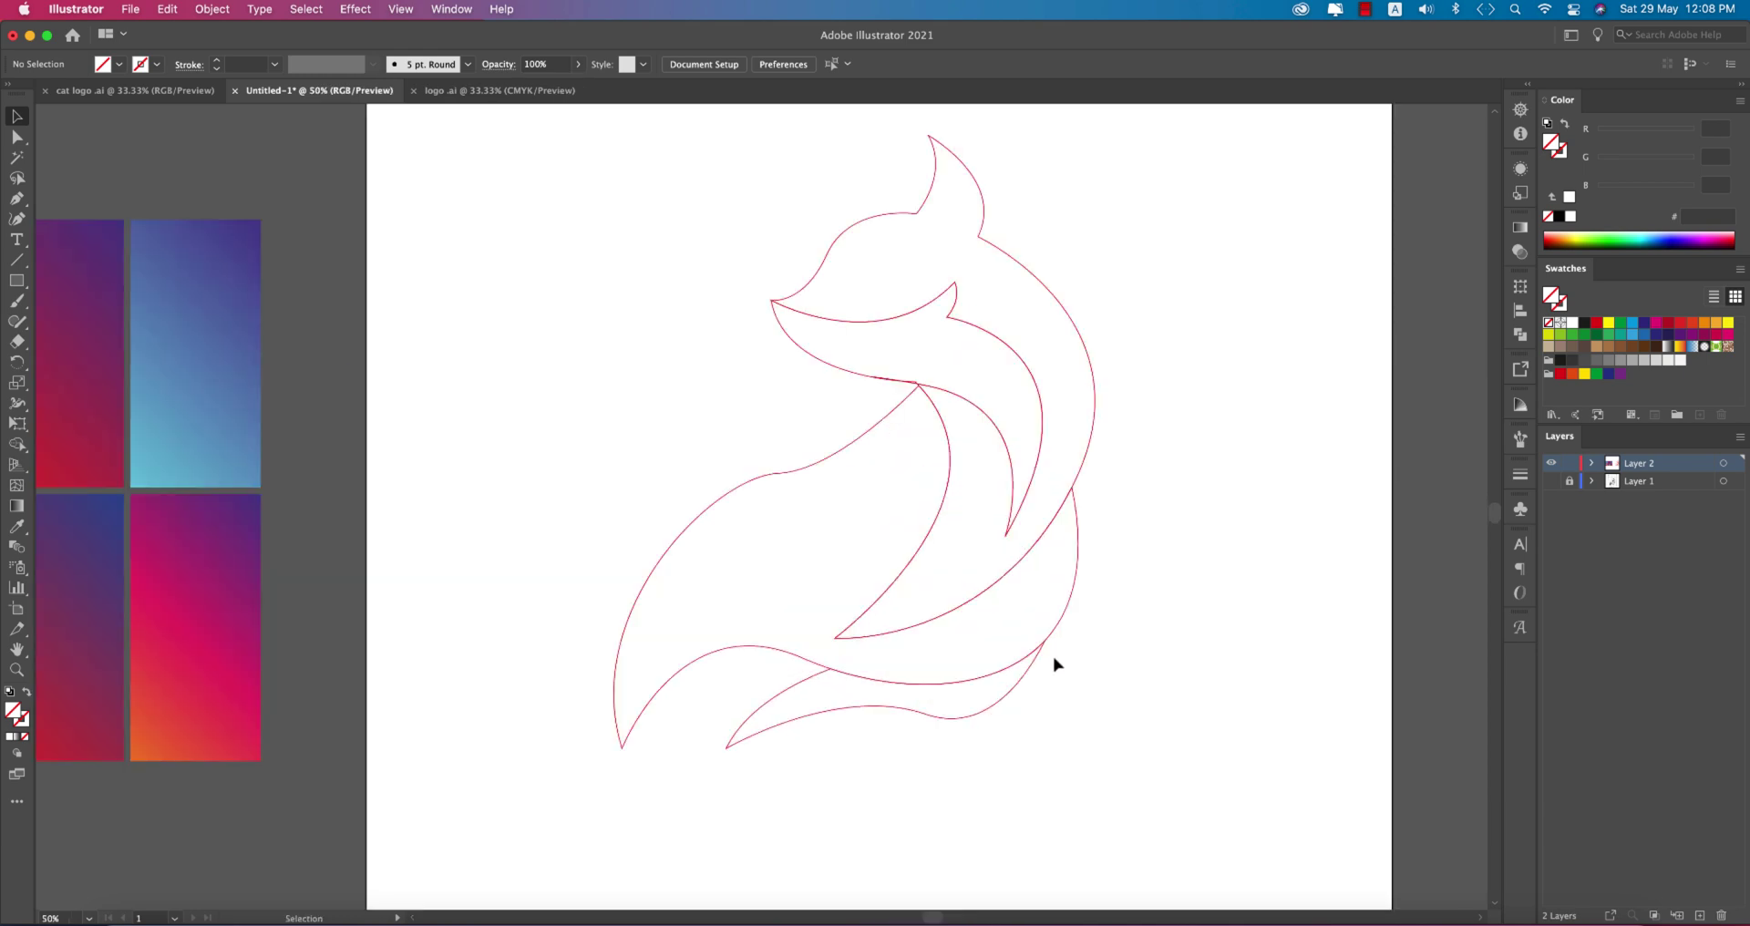
scroll(1053, 663, "up", 1)
left_click_drag(1185, 507, 1251, 762)
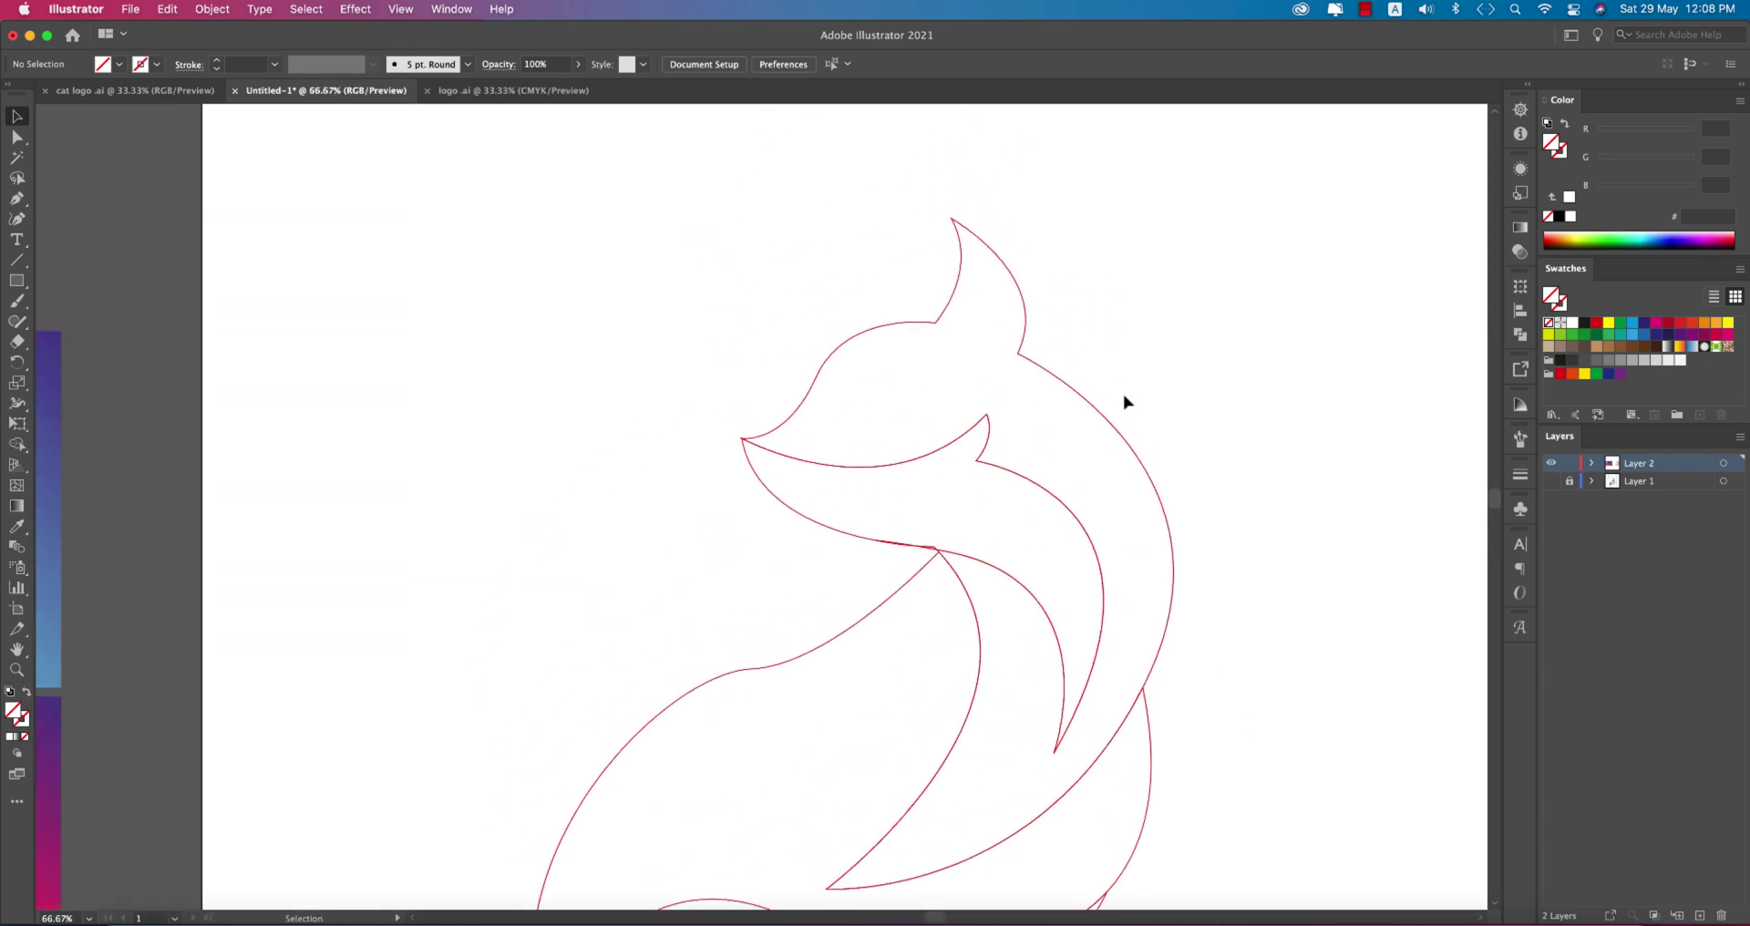
scroll(937, 546, "up", 4)
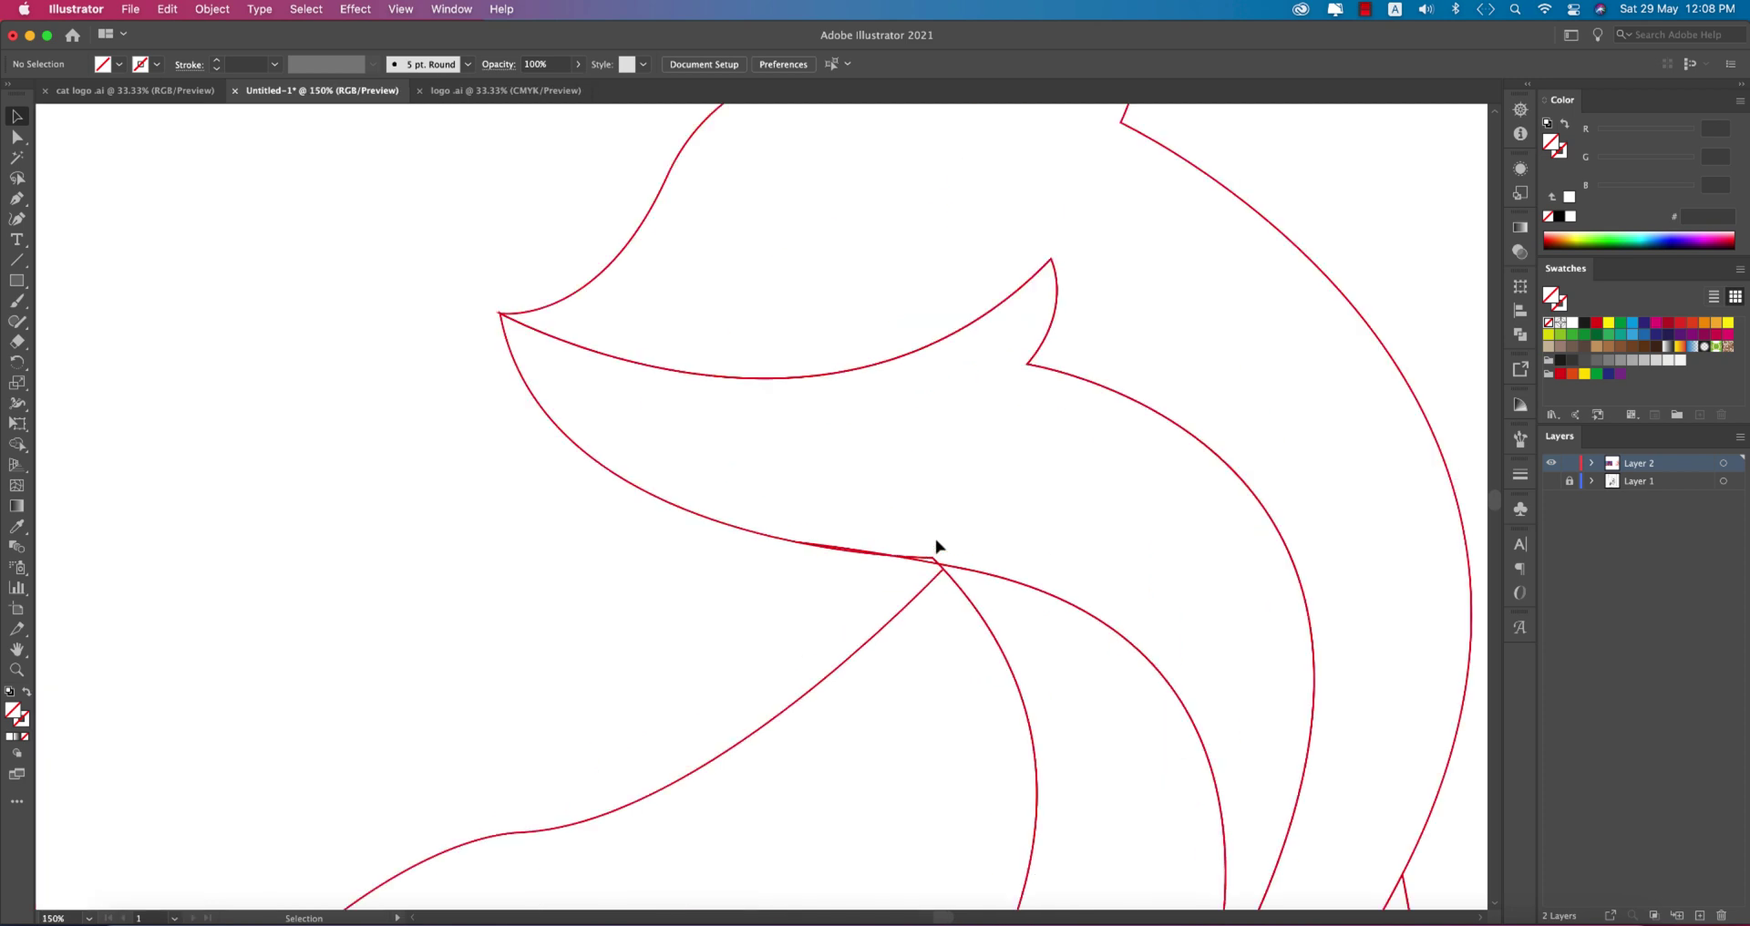
left_click(934, 582)
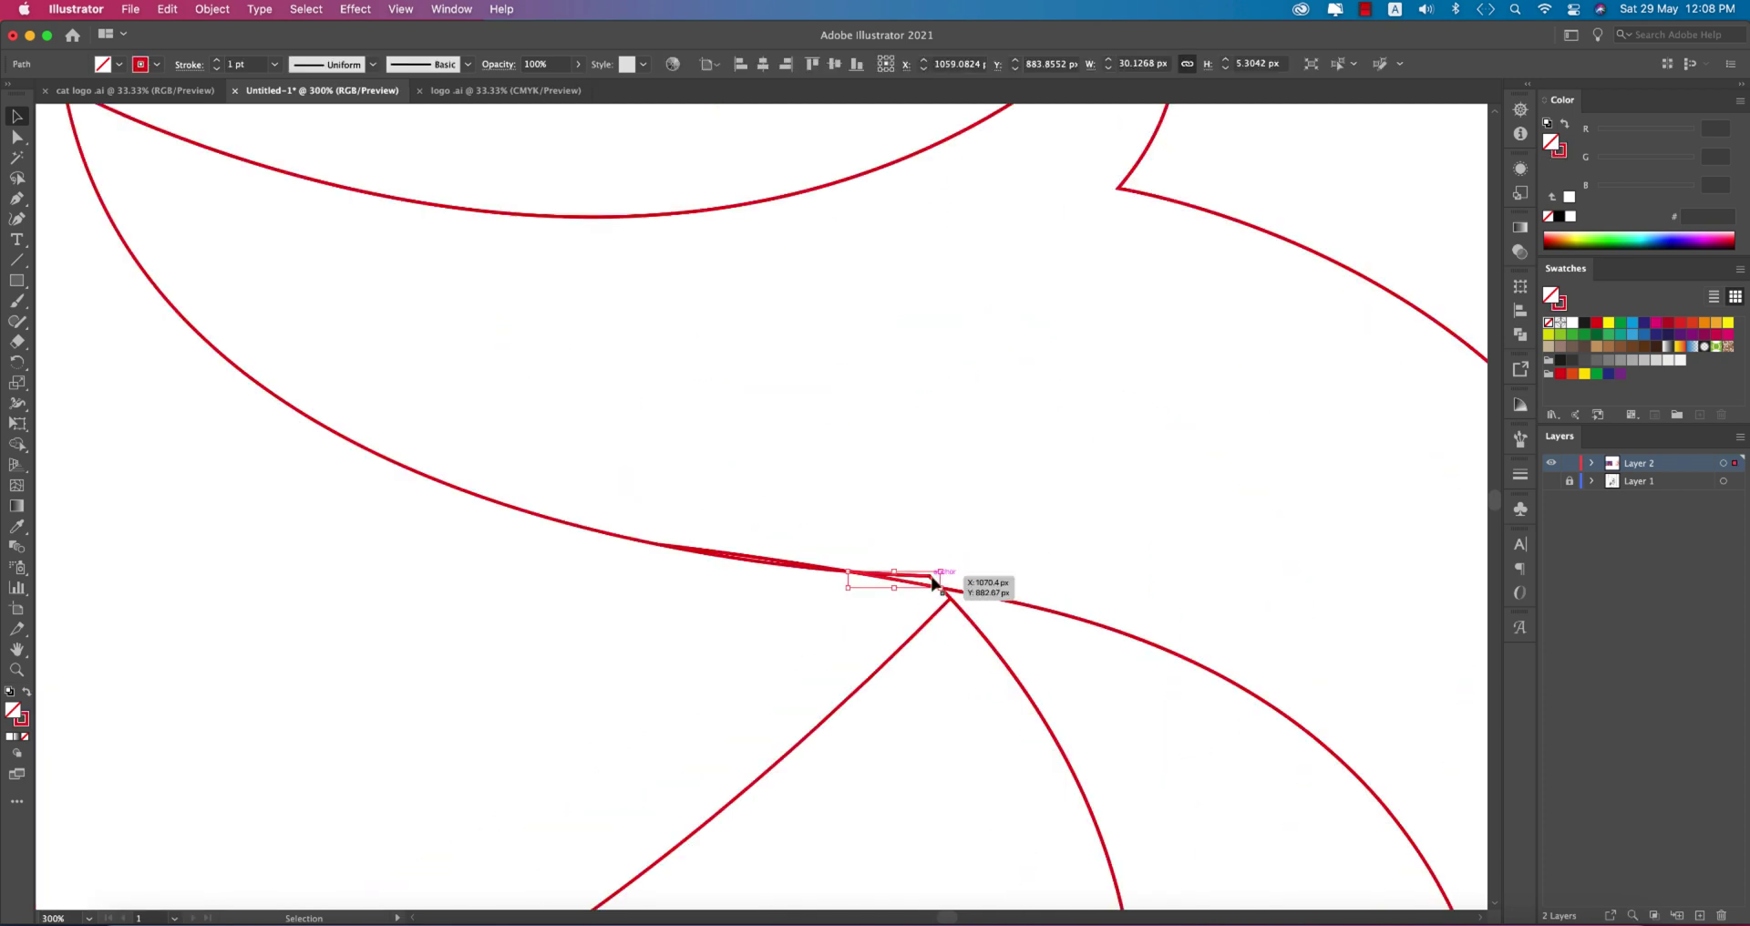
key("super+z")
Marquee-select the junction paths and merge the thin sliver using Shape Builder (Shift+M)
left_click_drag(658, 460, 1066, 647)
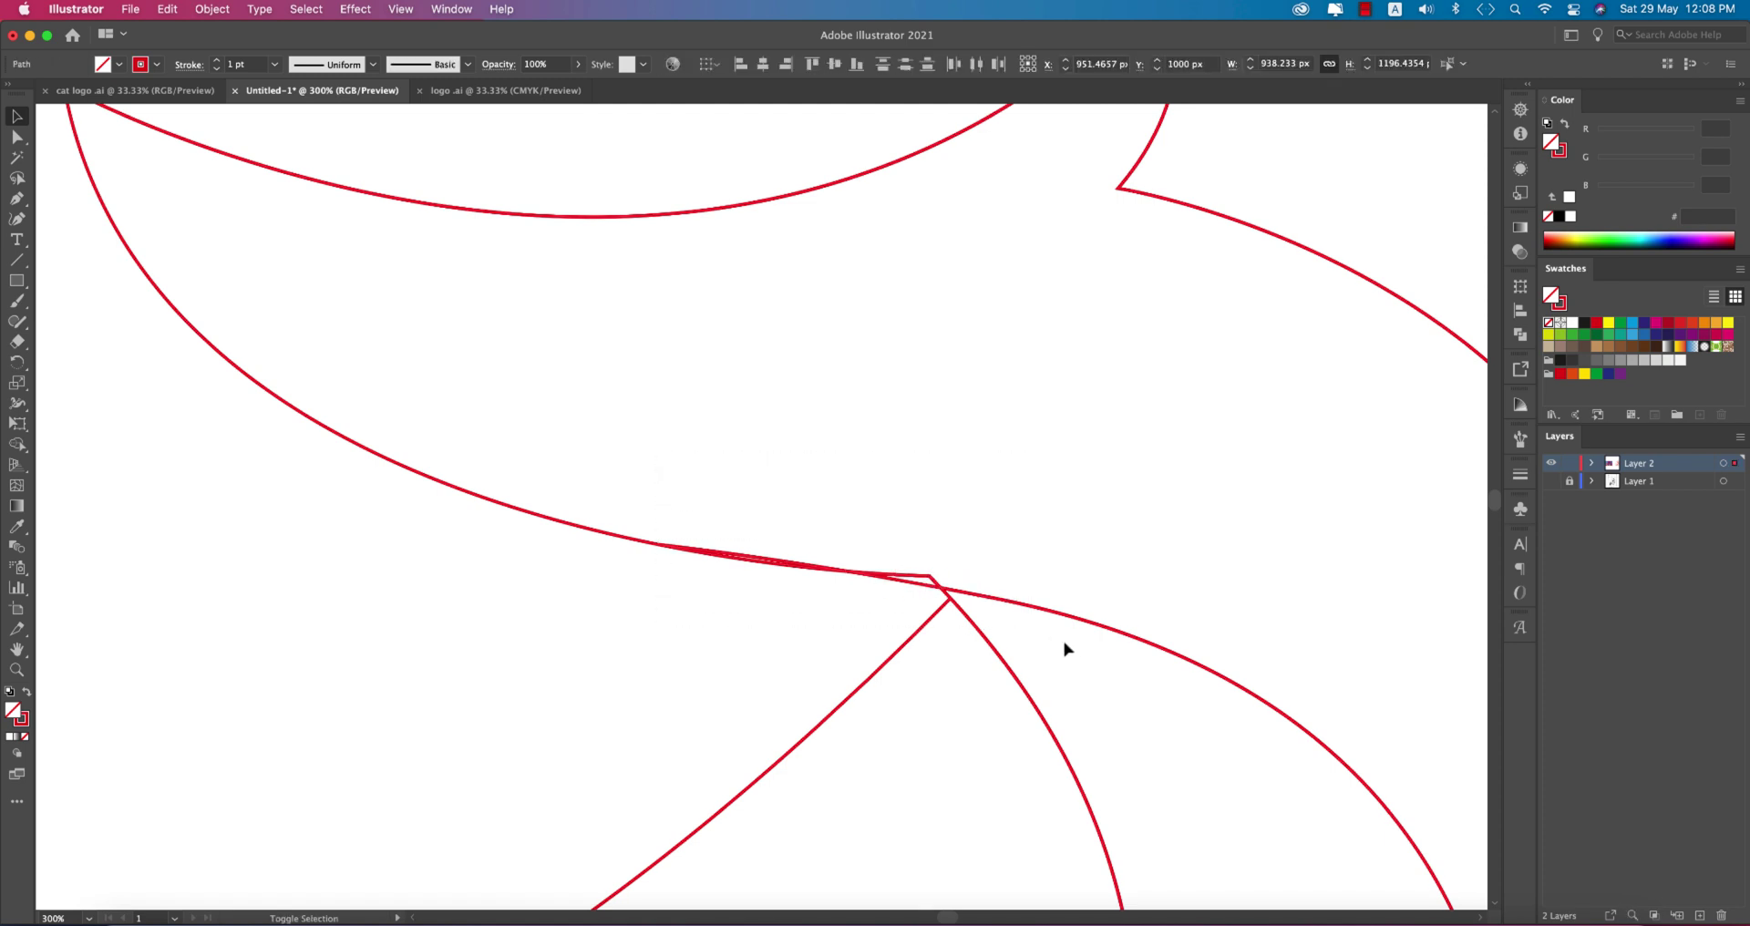
key("shift+m")
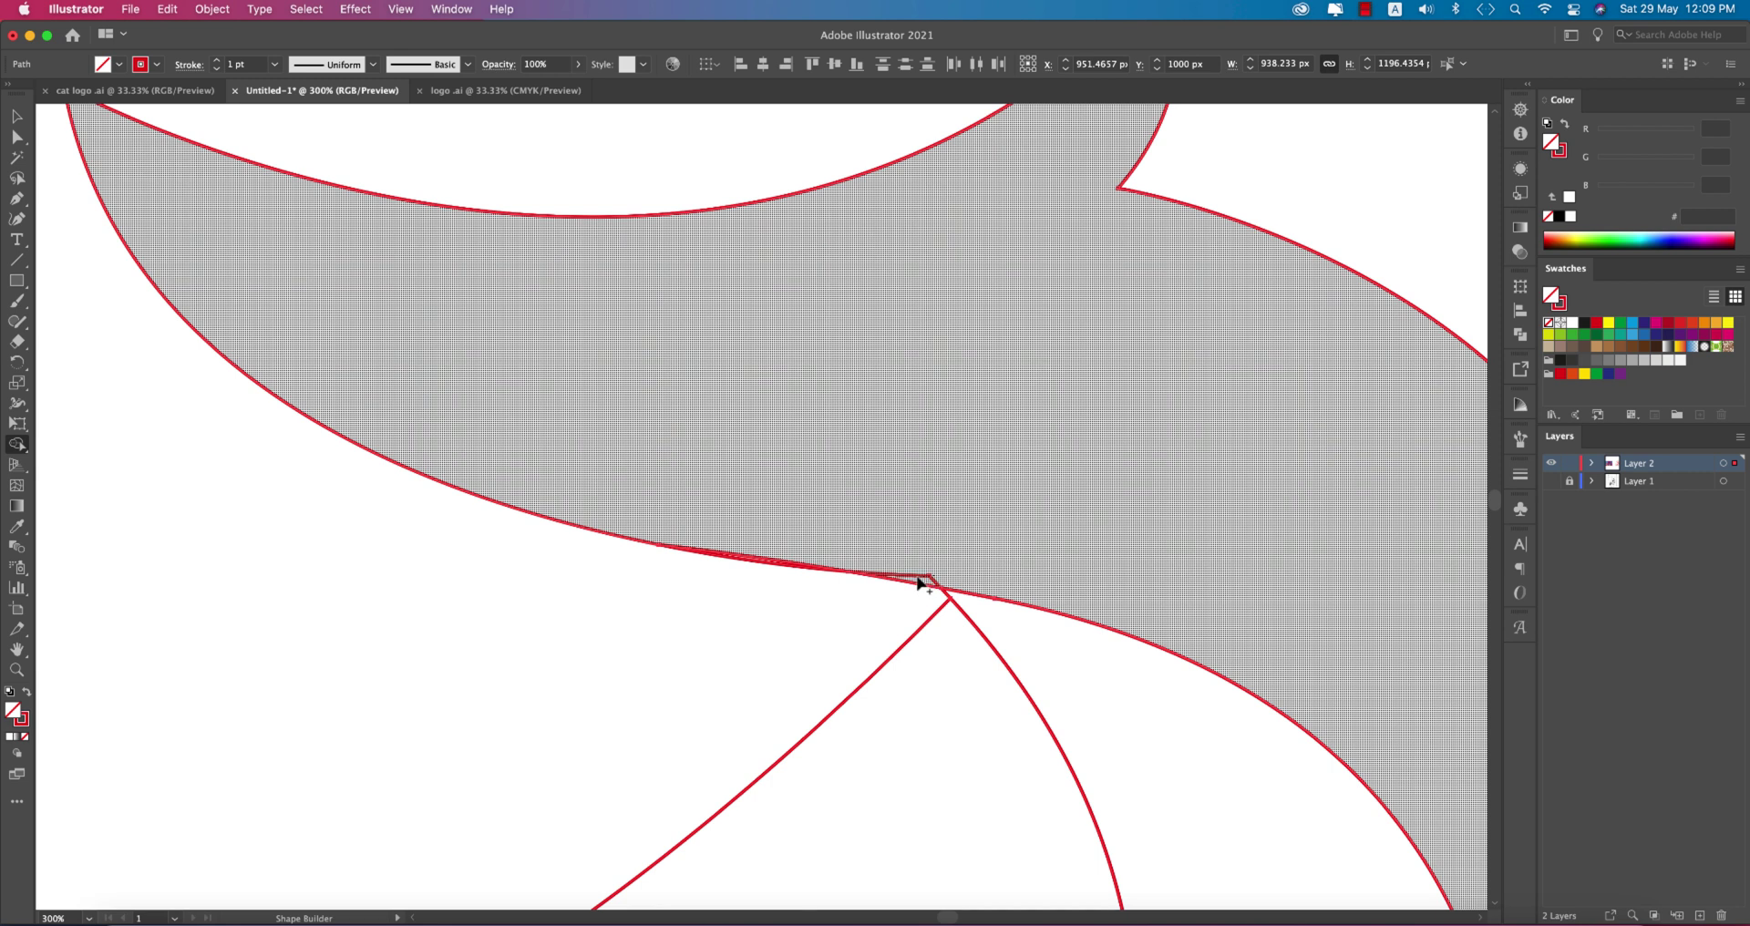
left_click(941, 583)
scroll(767, 551, "up", 5, "alt")
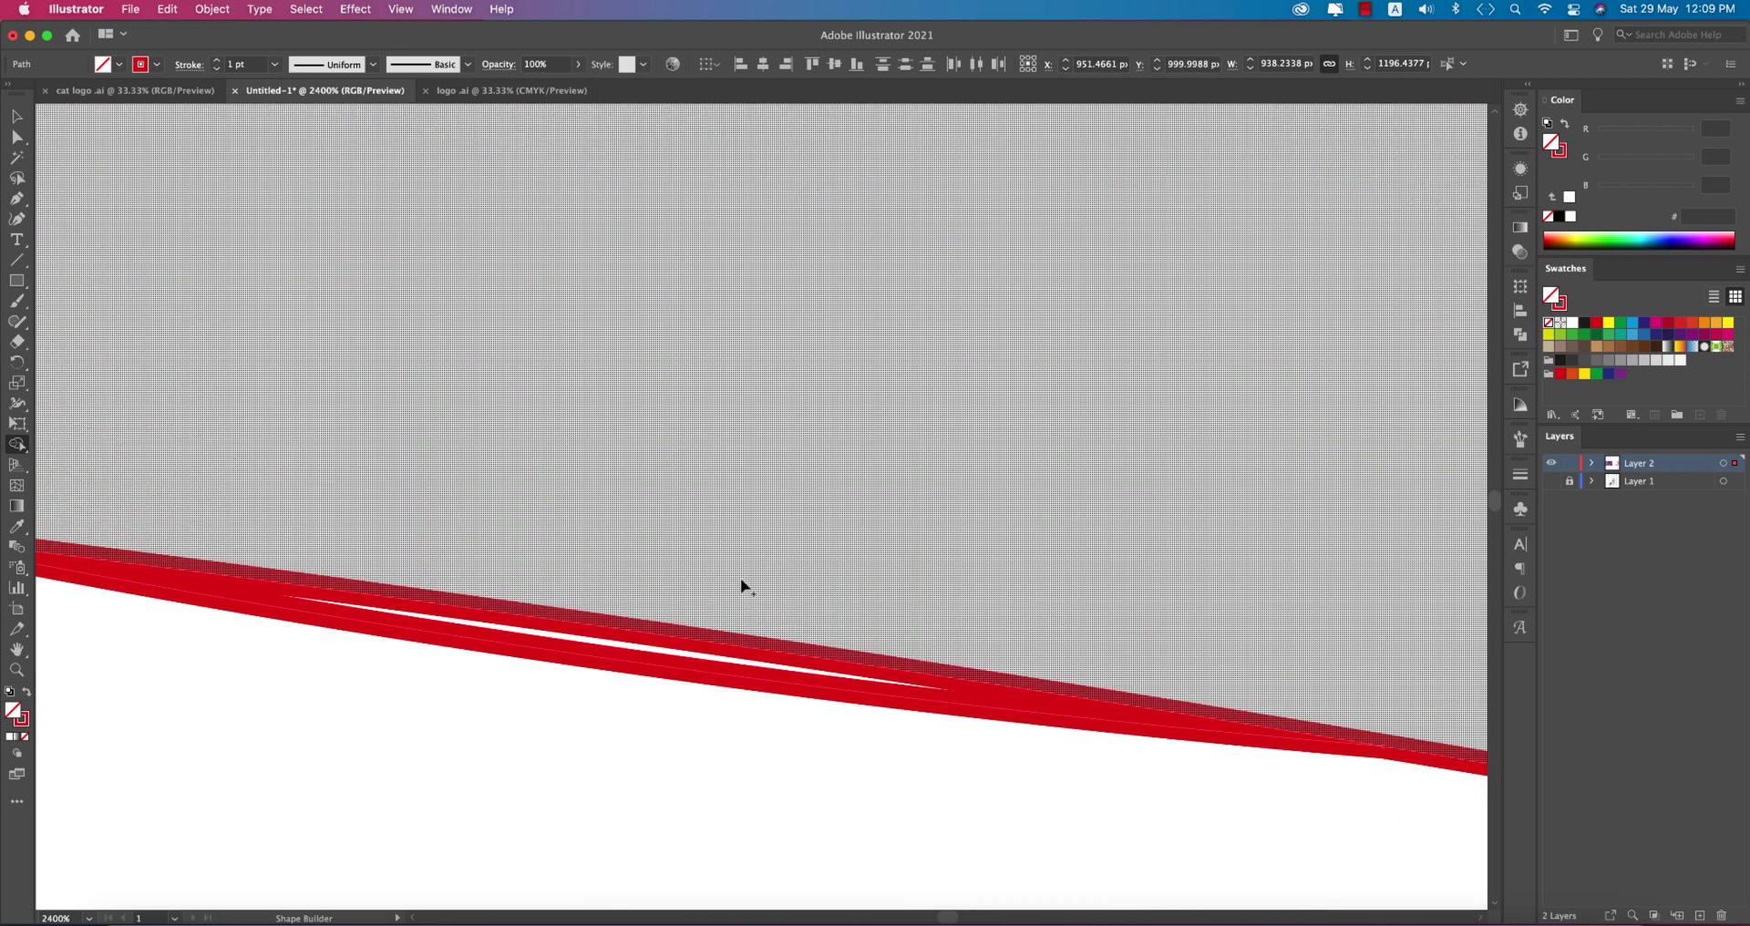
scroll(753, 636, "down", 10, "alt")
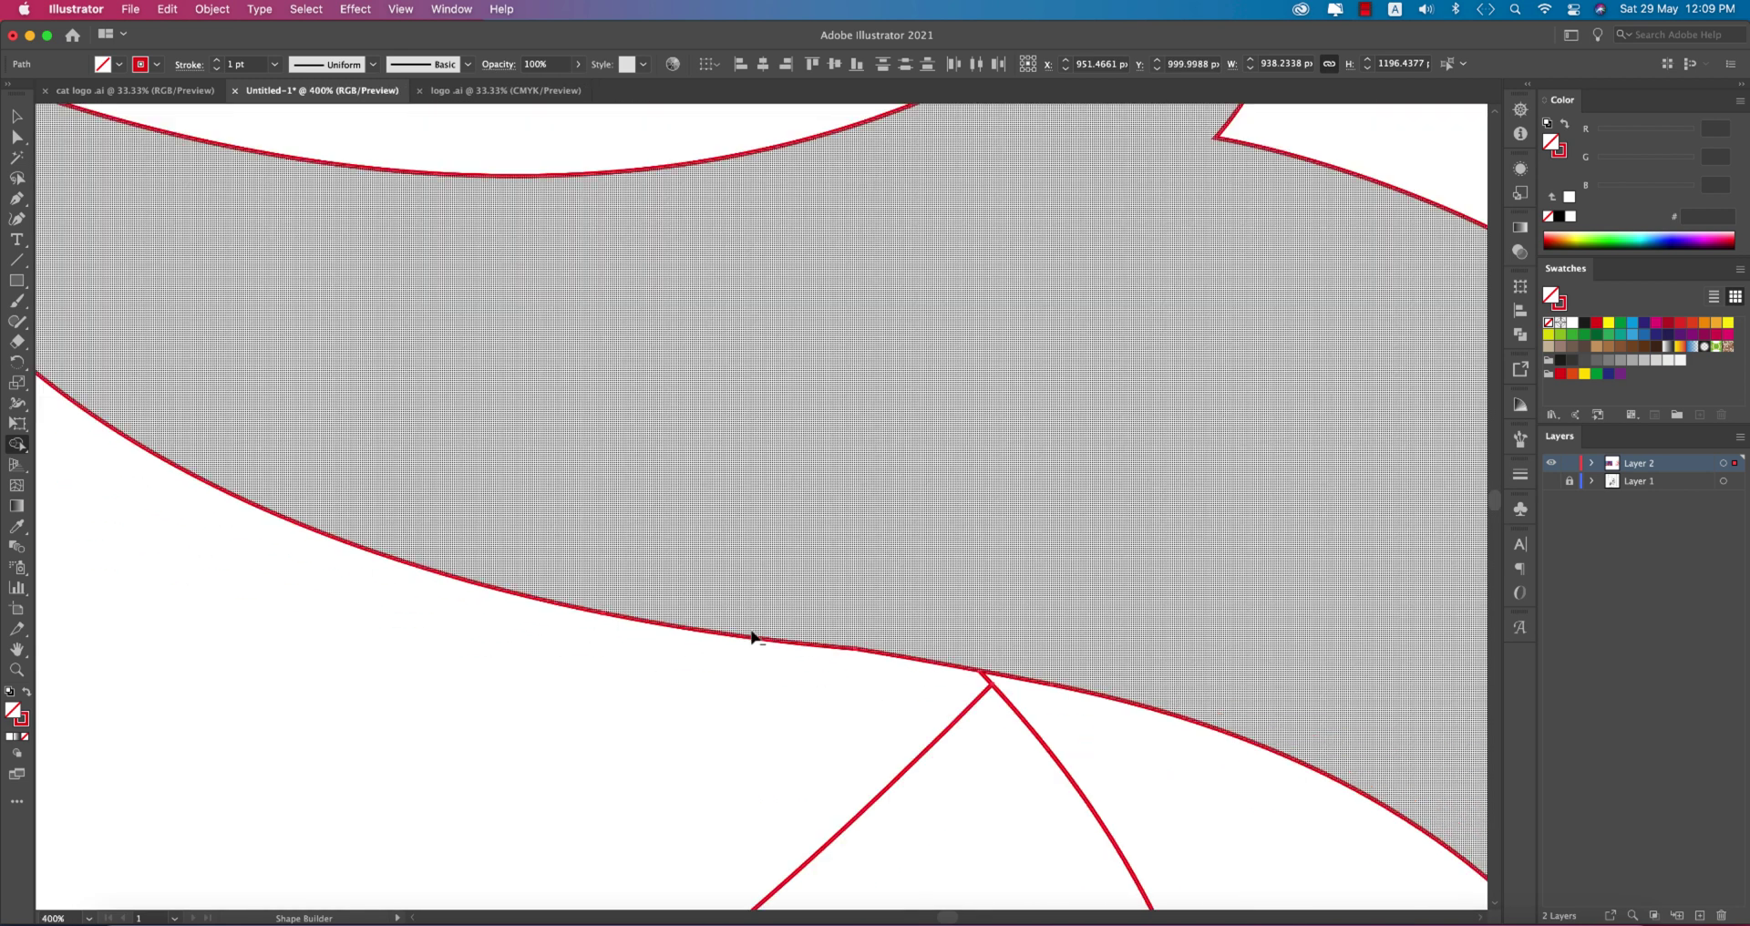
scroll(1048, 510, "down", 3)
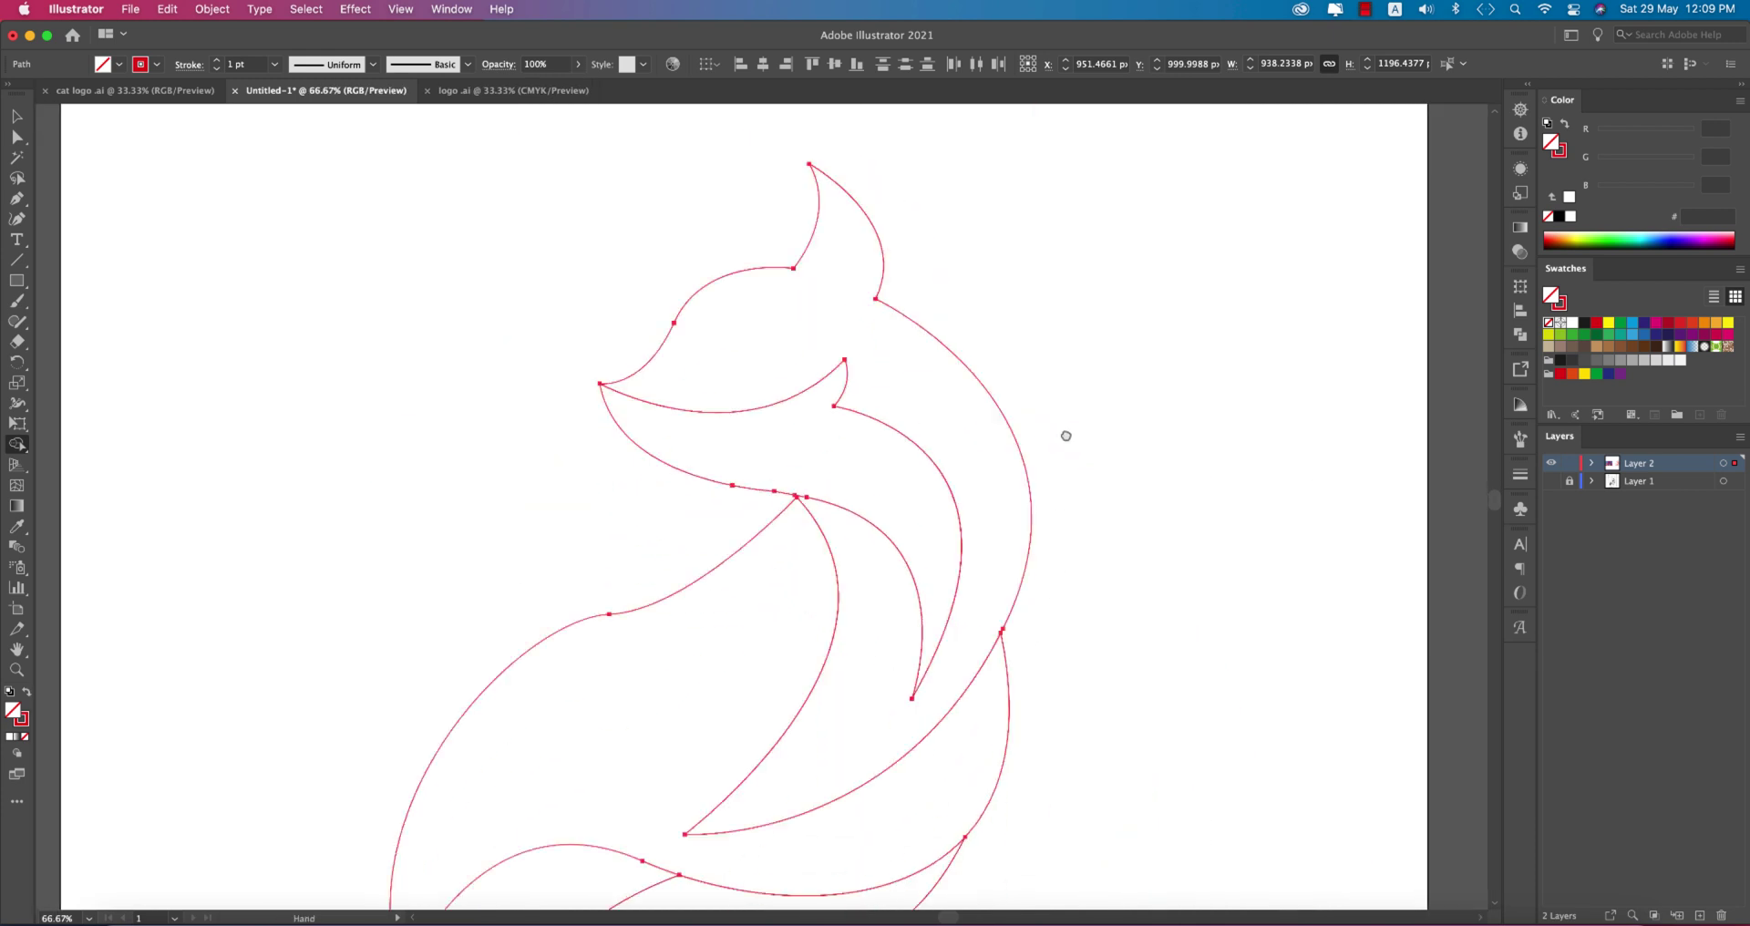
scroll(1080, 489, "down", 1, "alt")
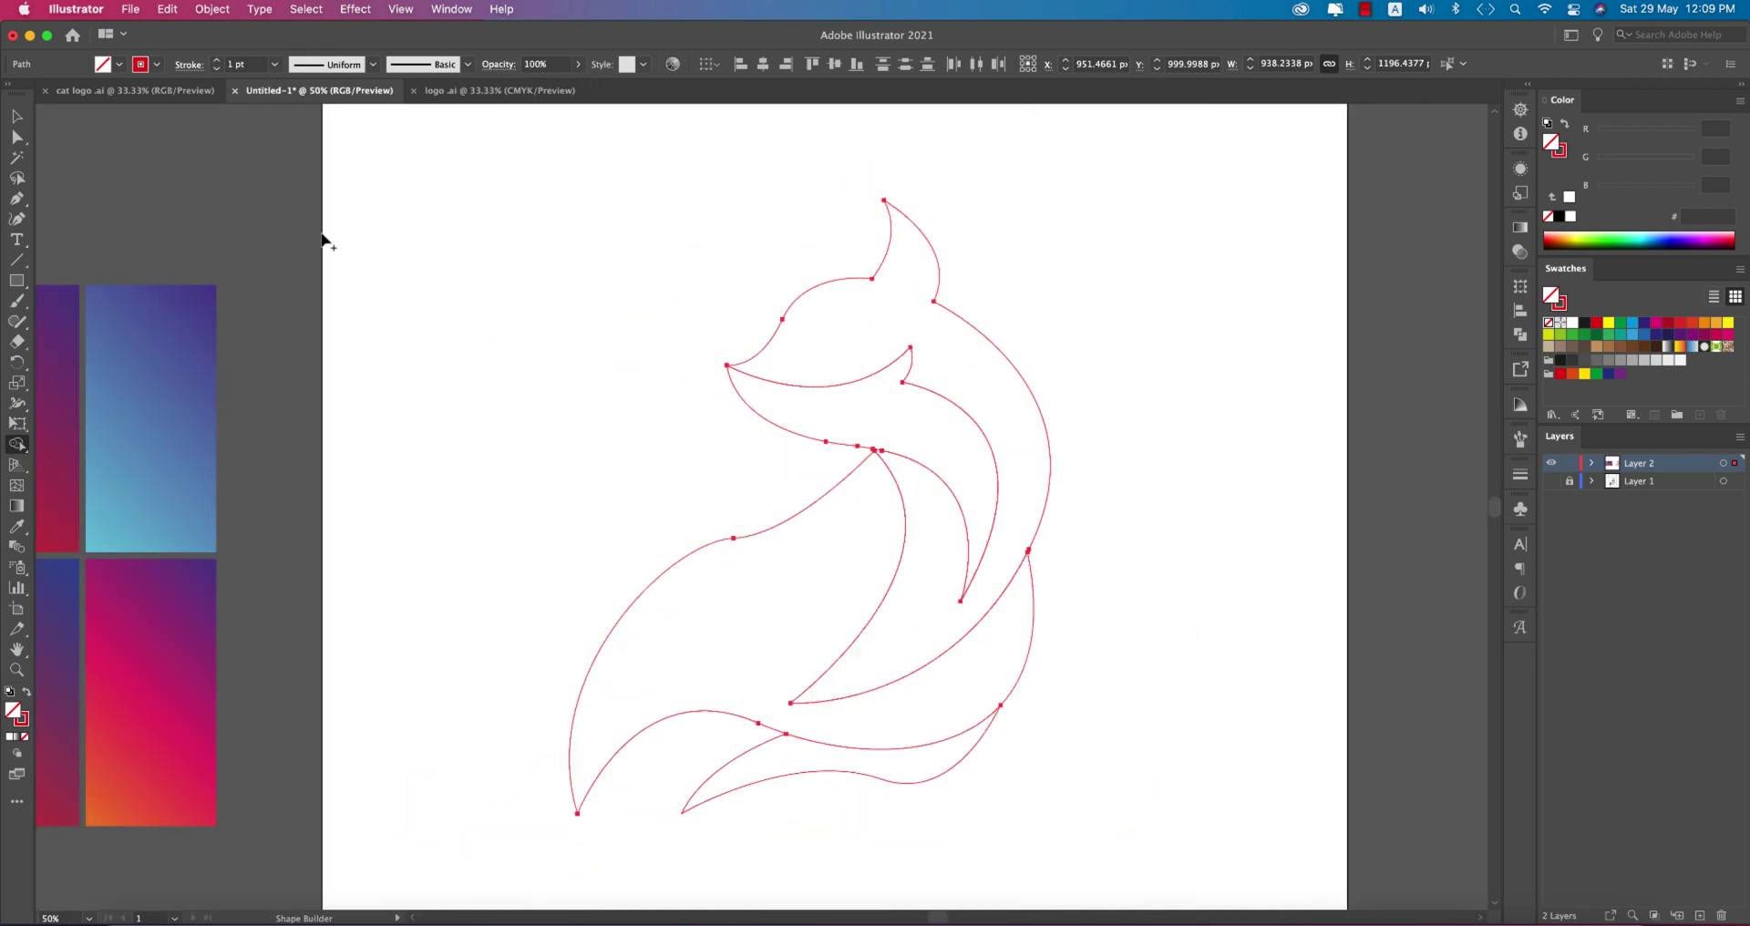
left_click(17, 116)
Select the fox's body path and choose the Smooth tool from the Pencil group
left_click(765, 663)
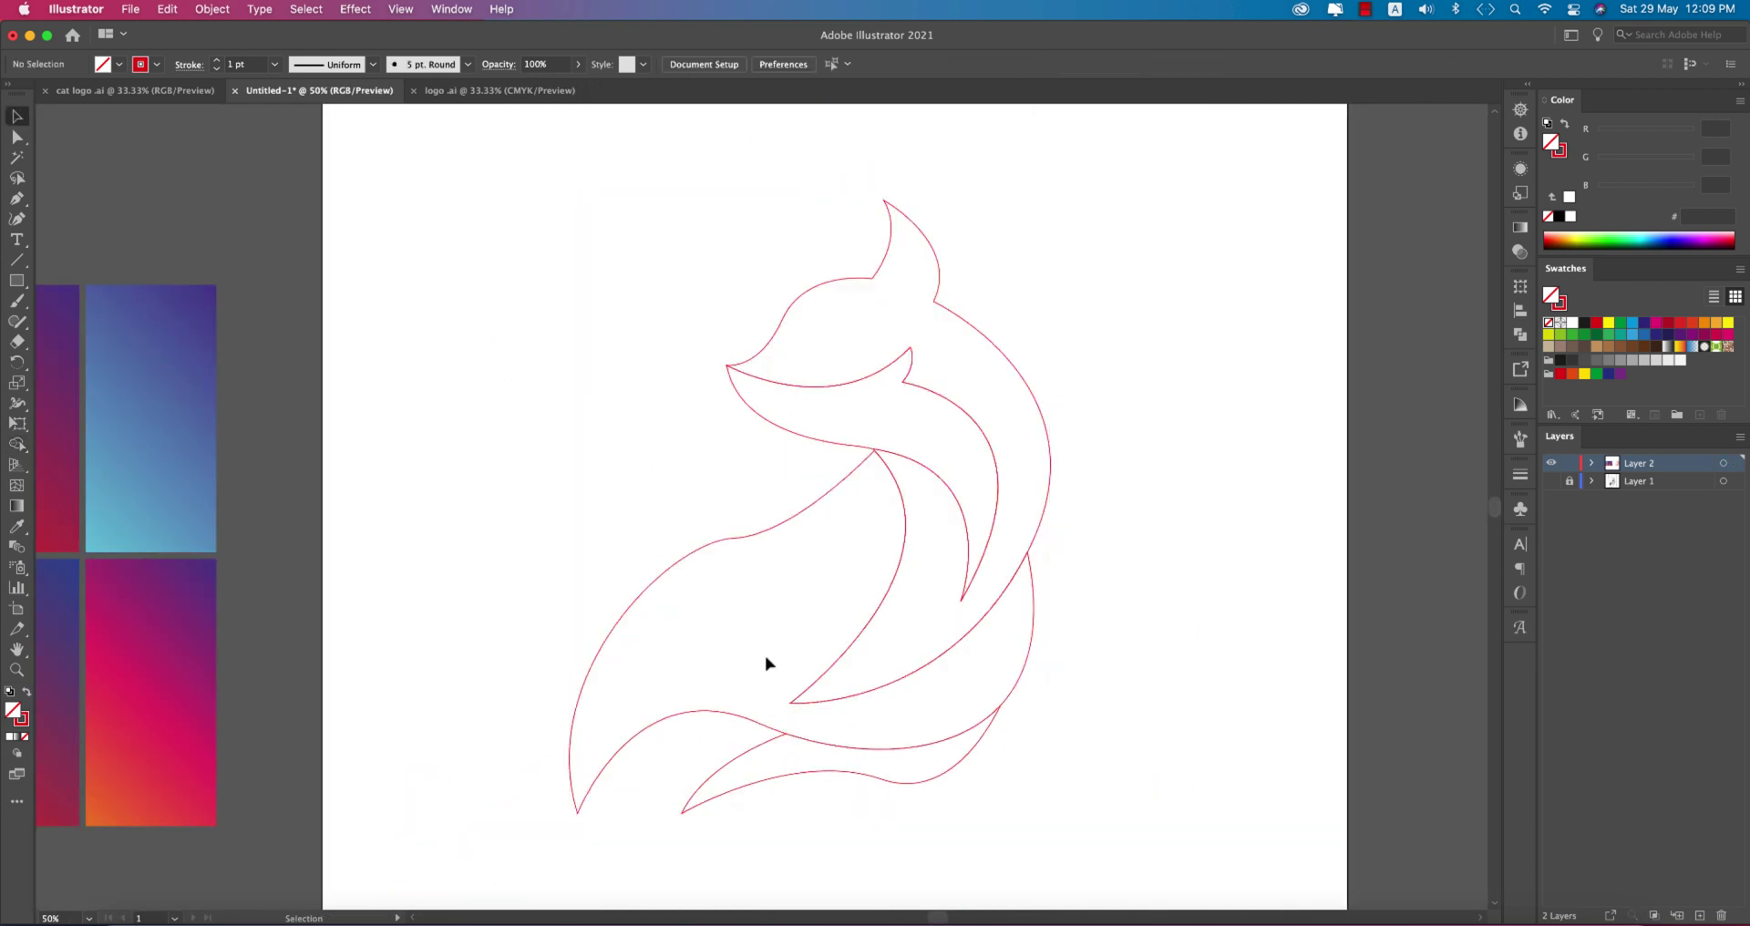
left_click(742, 538)
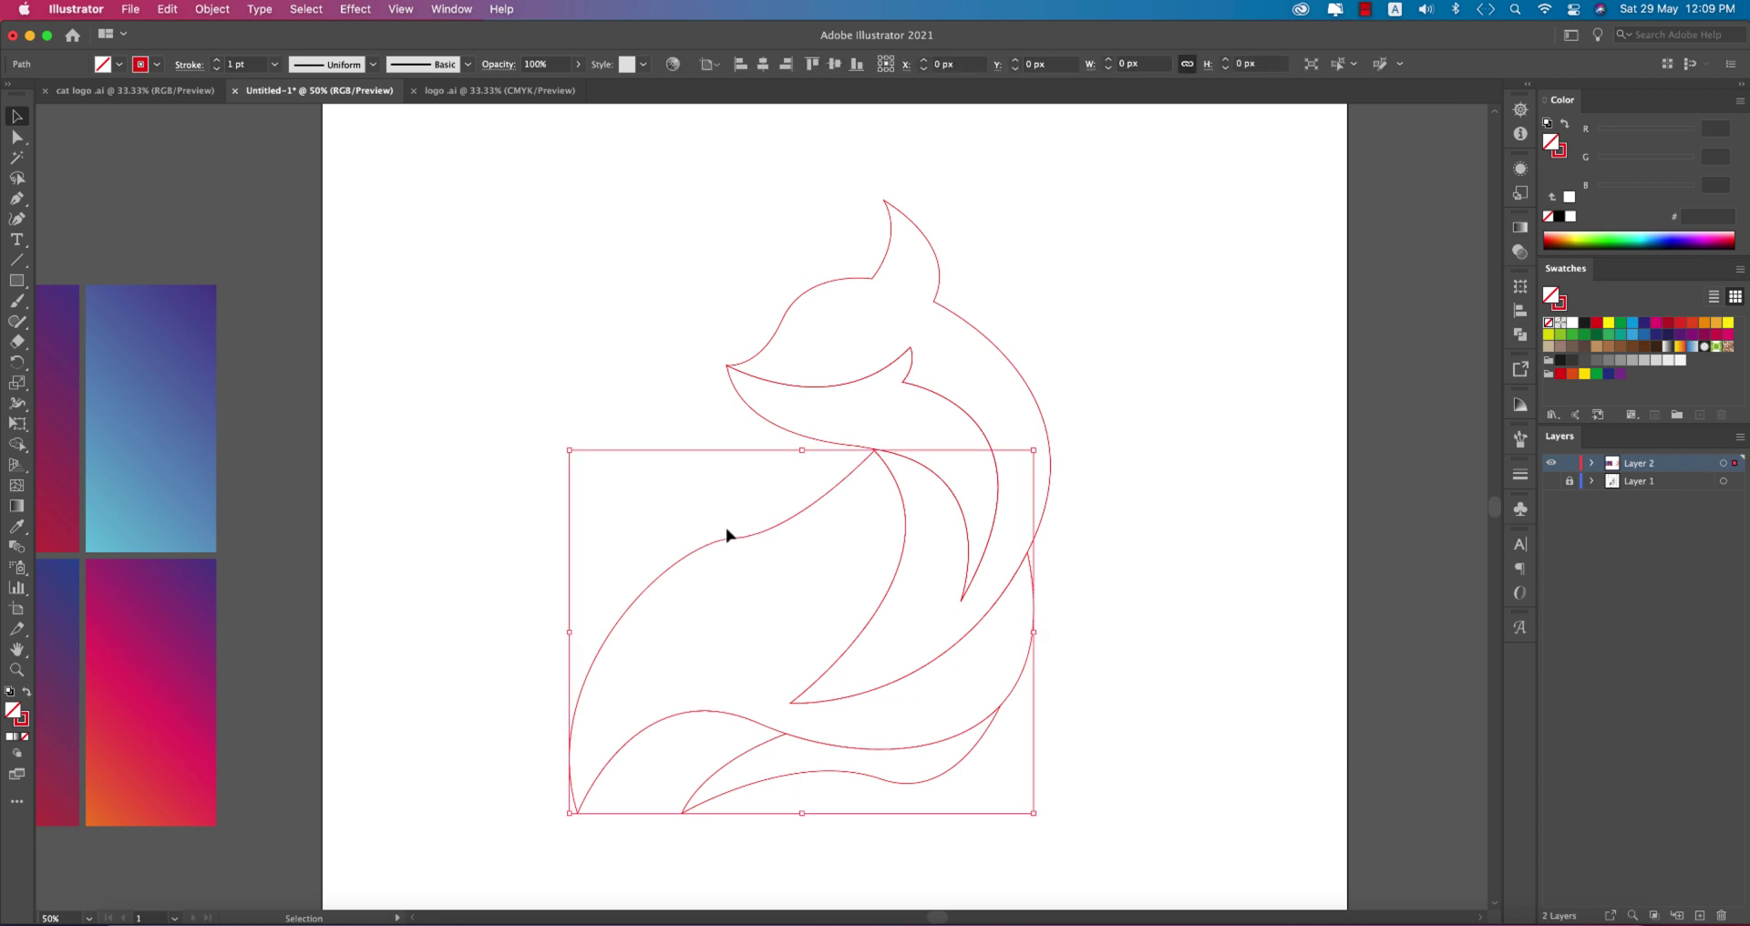
left_click(18, 260)
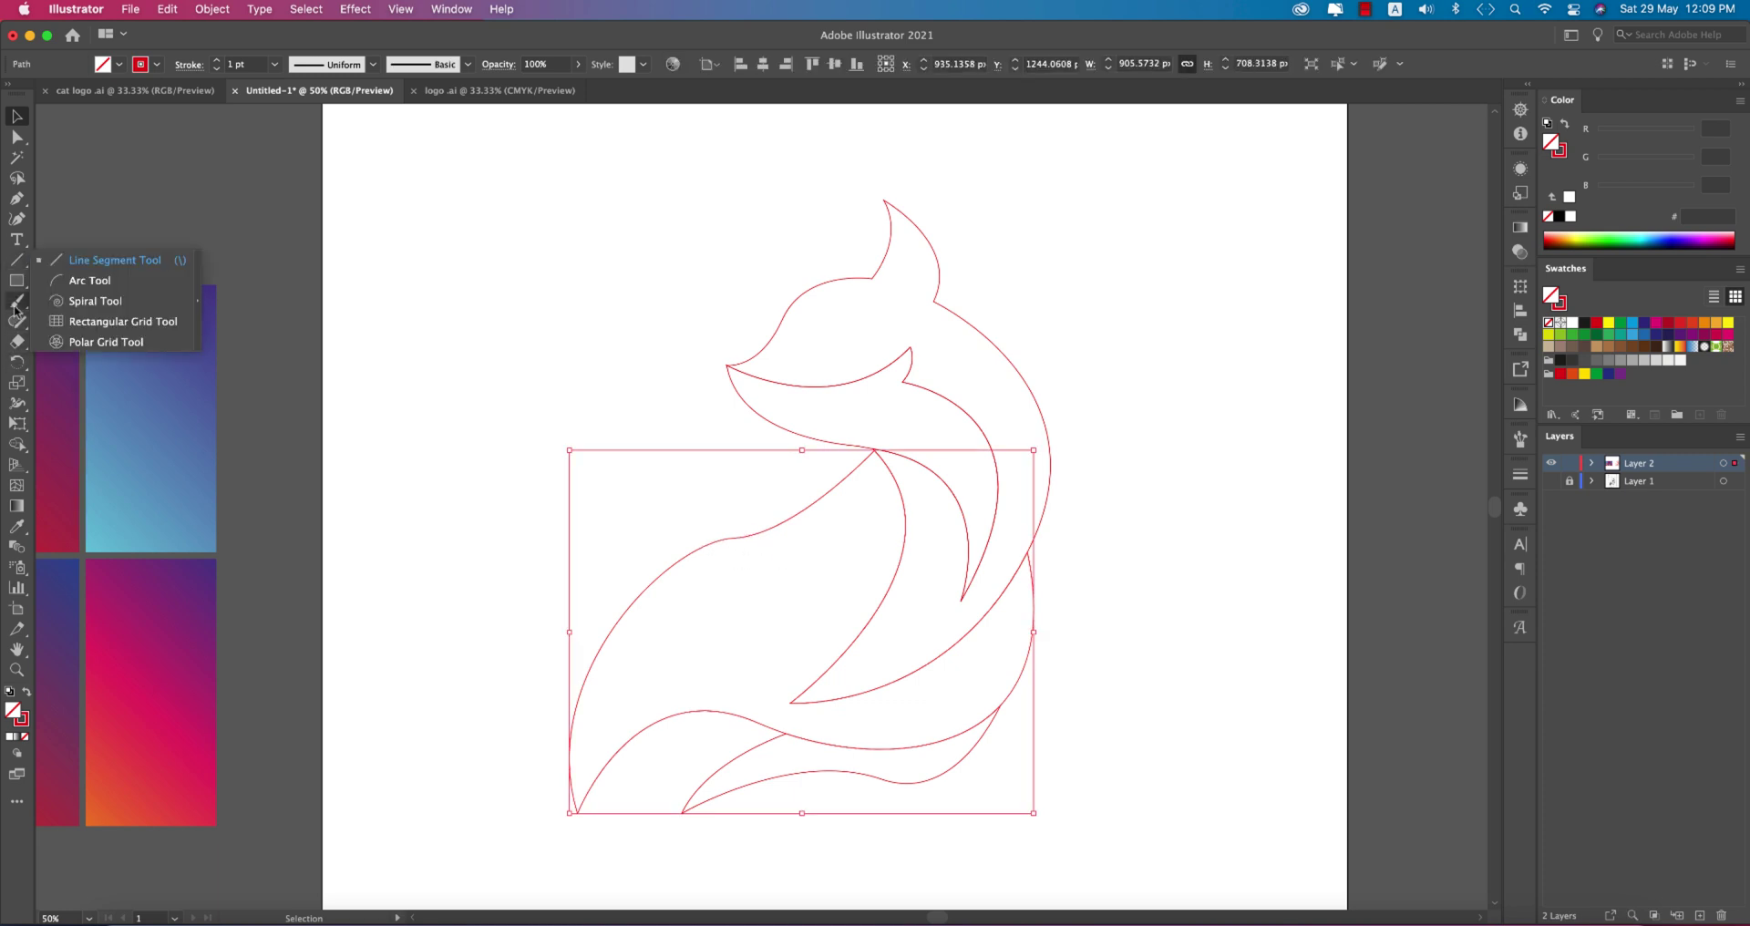
left_click_drag(16, 321, 91, 362)
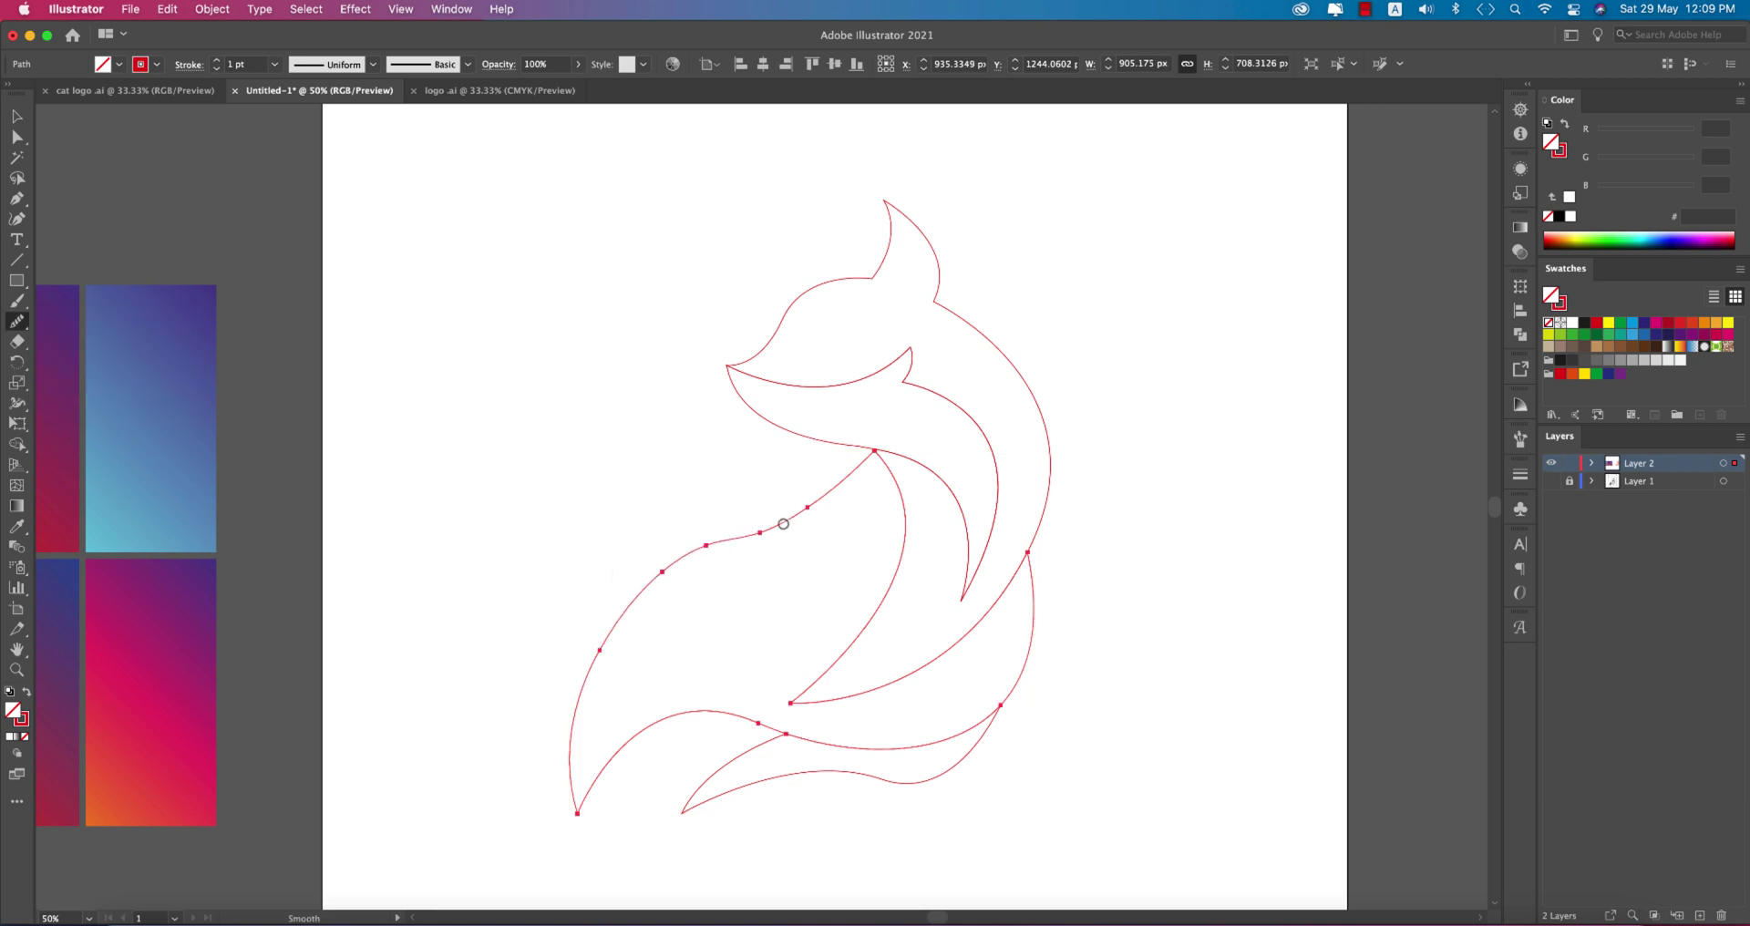
Fill the neck piece with the orange-pink-purple gradient sampled by Eyedropper
left_click(17, 116)
left_click(1075, 569)
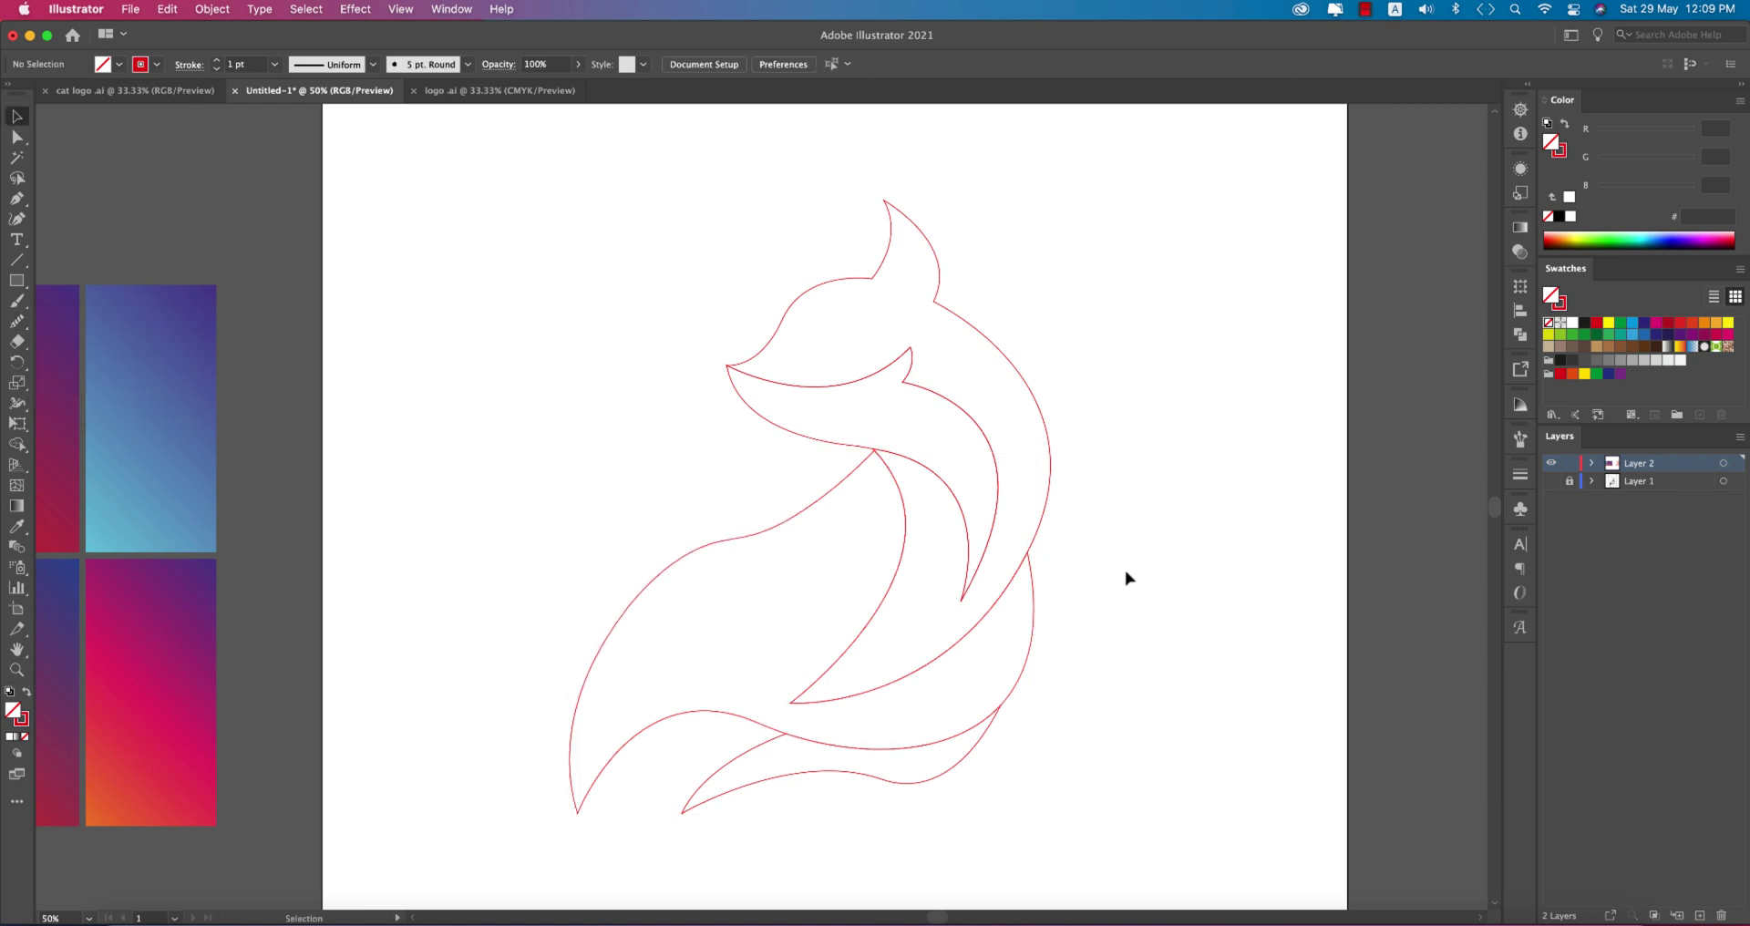
left_click(925, 392)
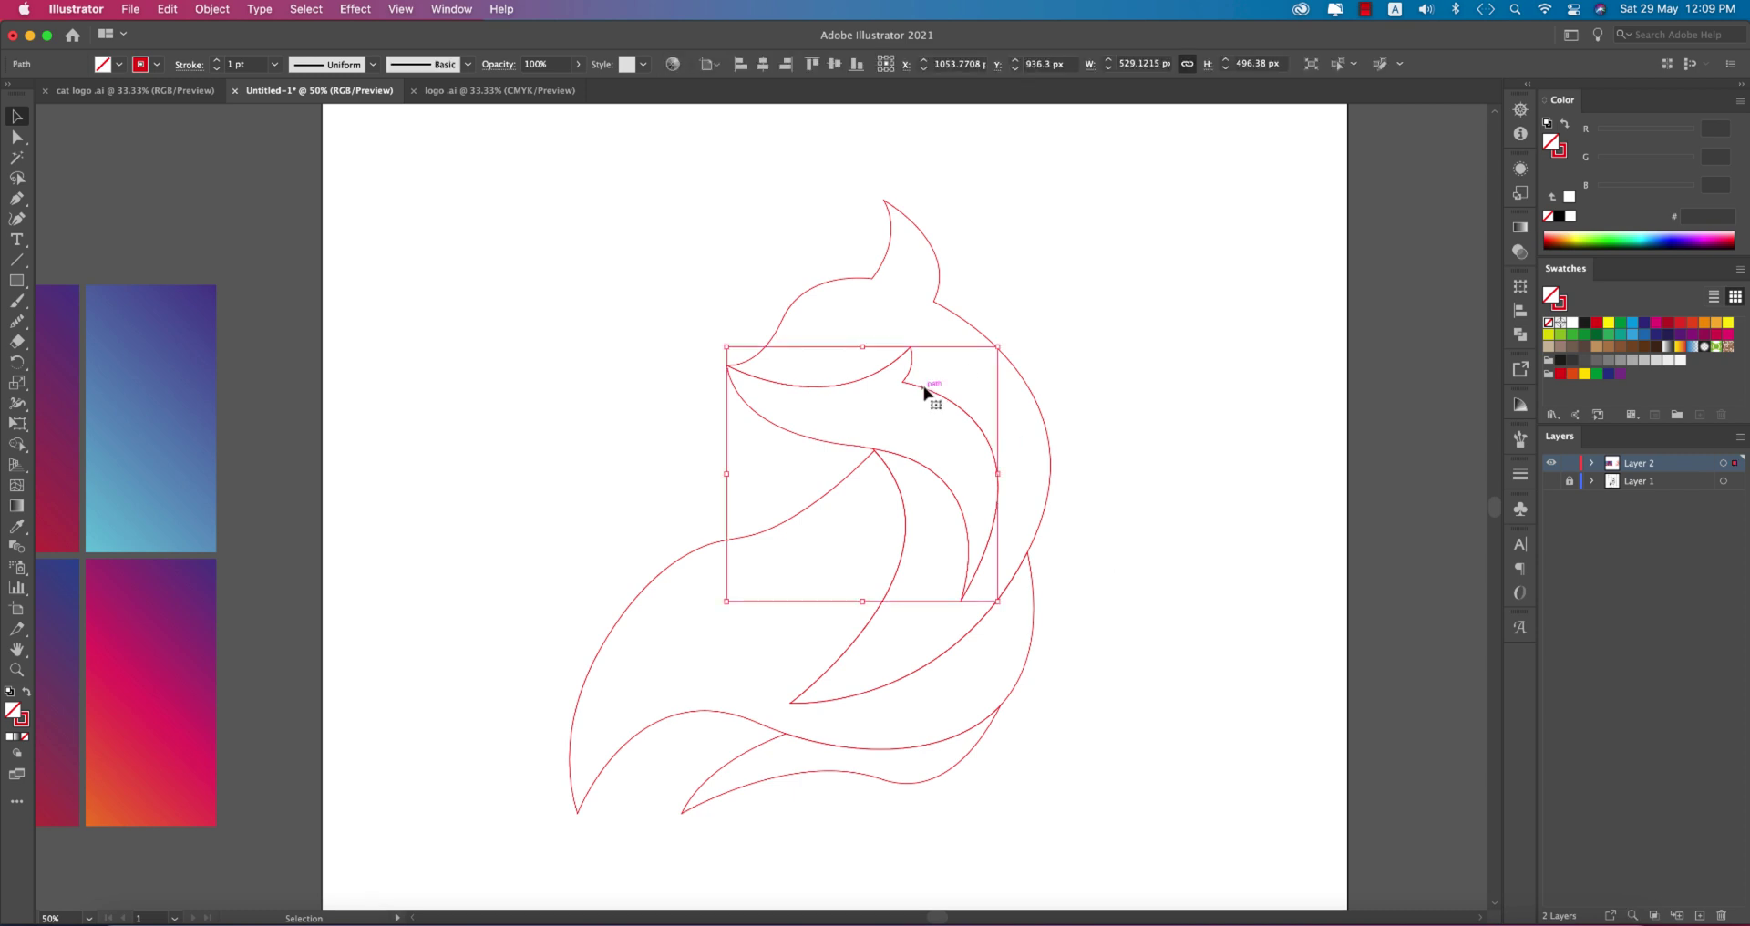
key("i")
scroll(468, 407, "left", 5)
scroll(468, 407, "down", 3)
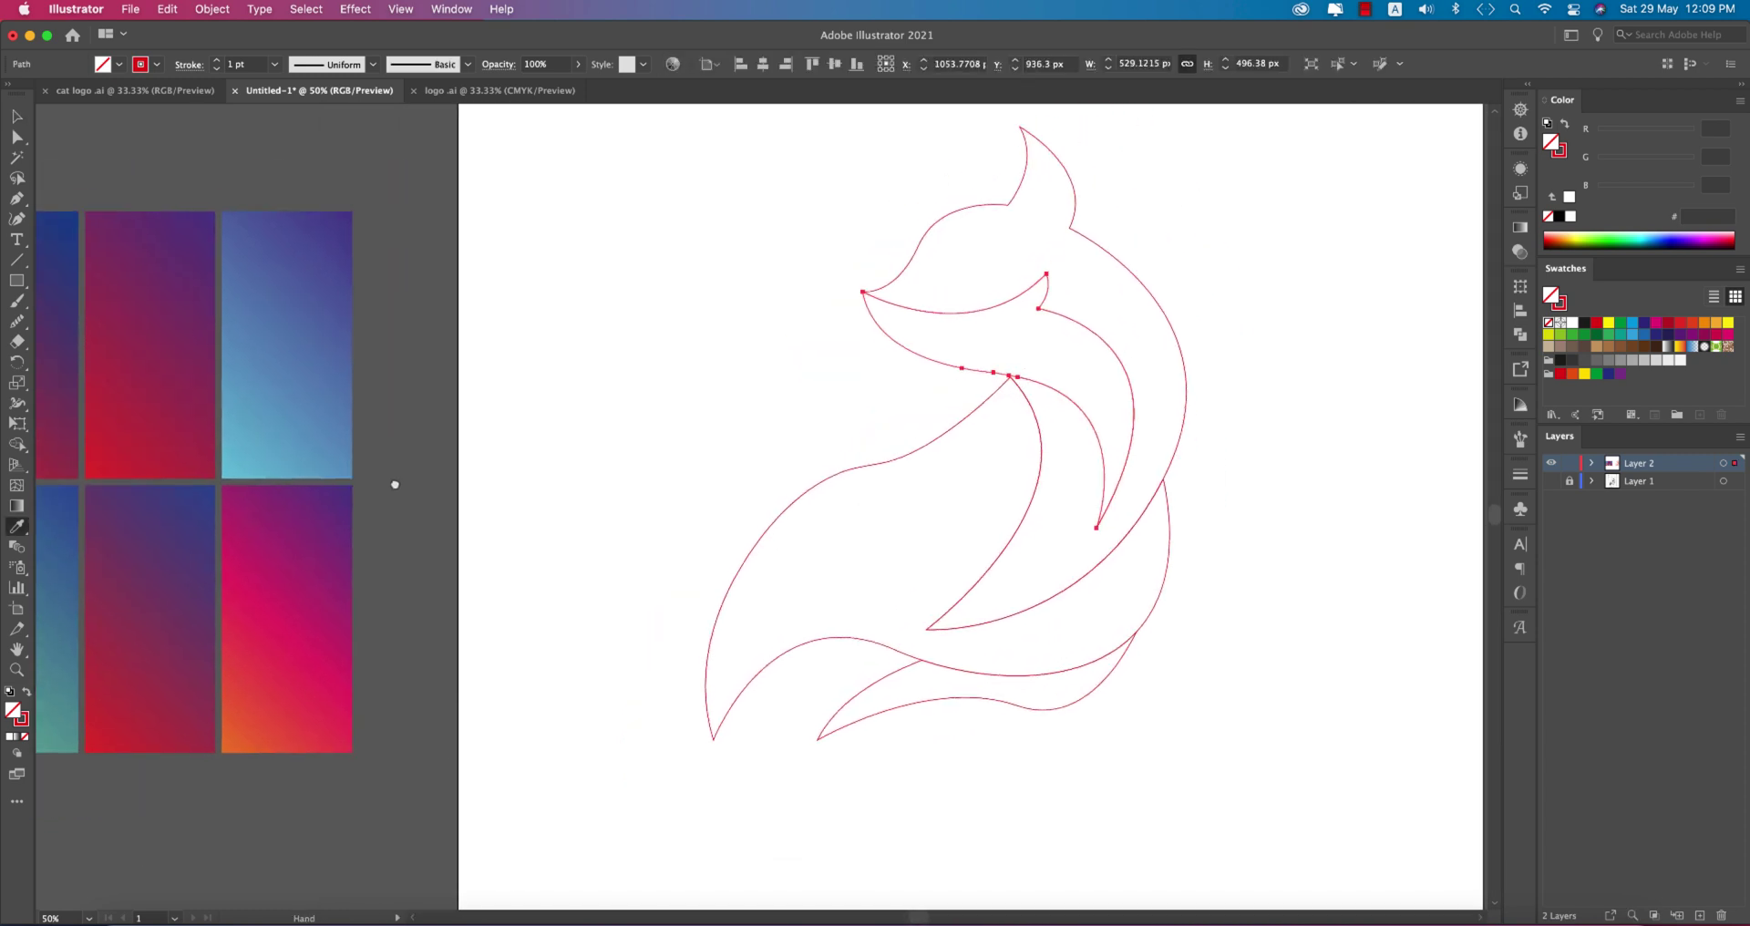
left_click(309, 585)
Fill the head-and-back shape with the teal-blue gradient swatch
left_click(17, 115)
left_click(472, 223)
left_click(951, 218)
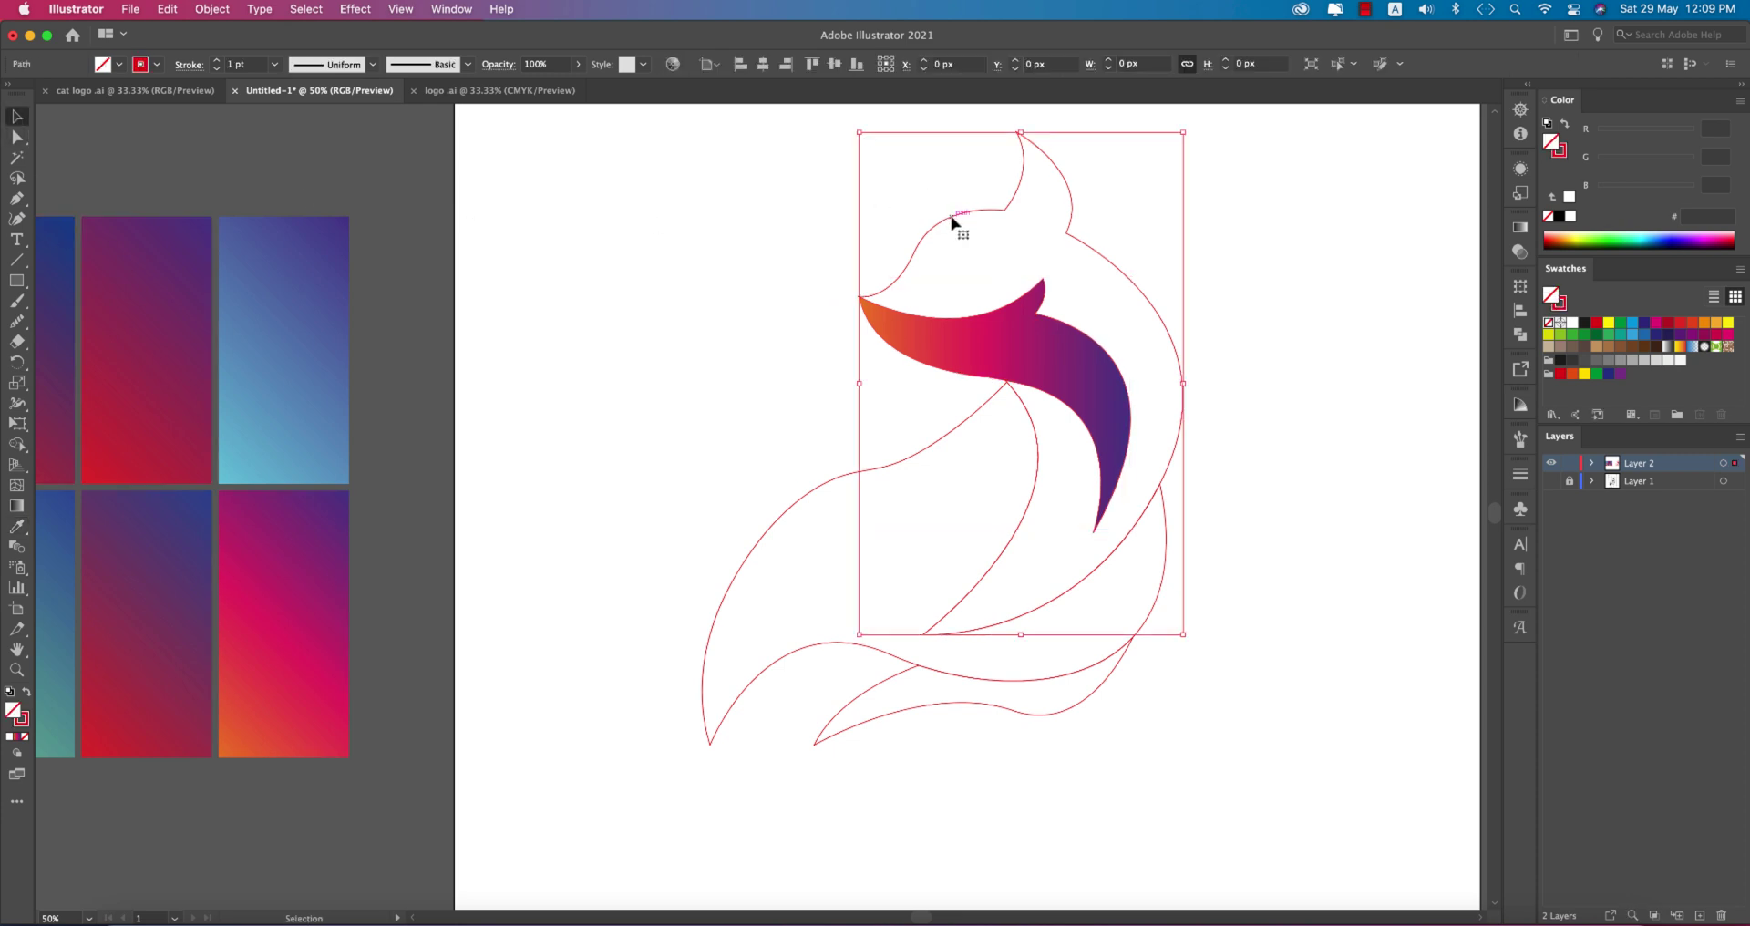
key("i")
scroll(459, 469, "left", 3)
scroll(459, 469, "down", 1)
scroll(365, 511, "left", 2)
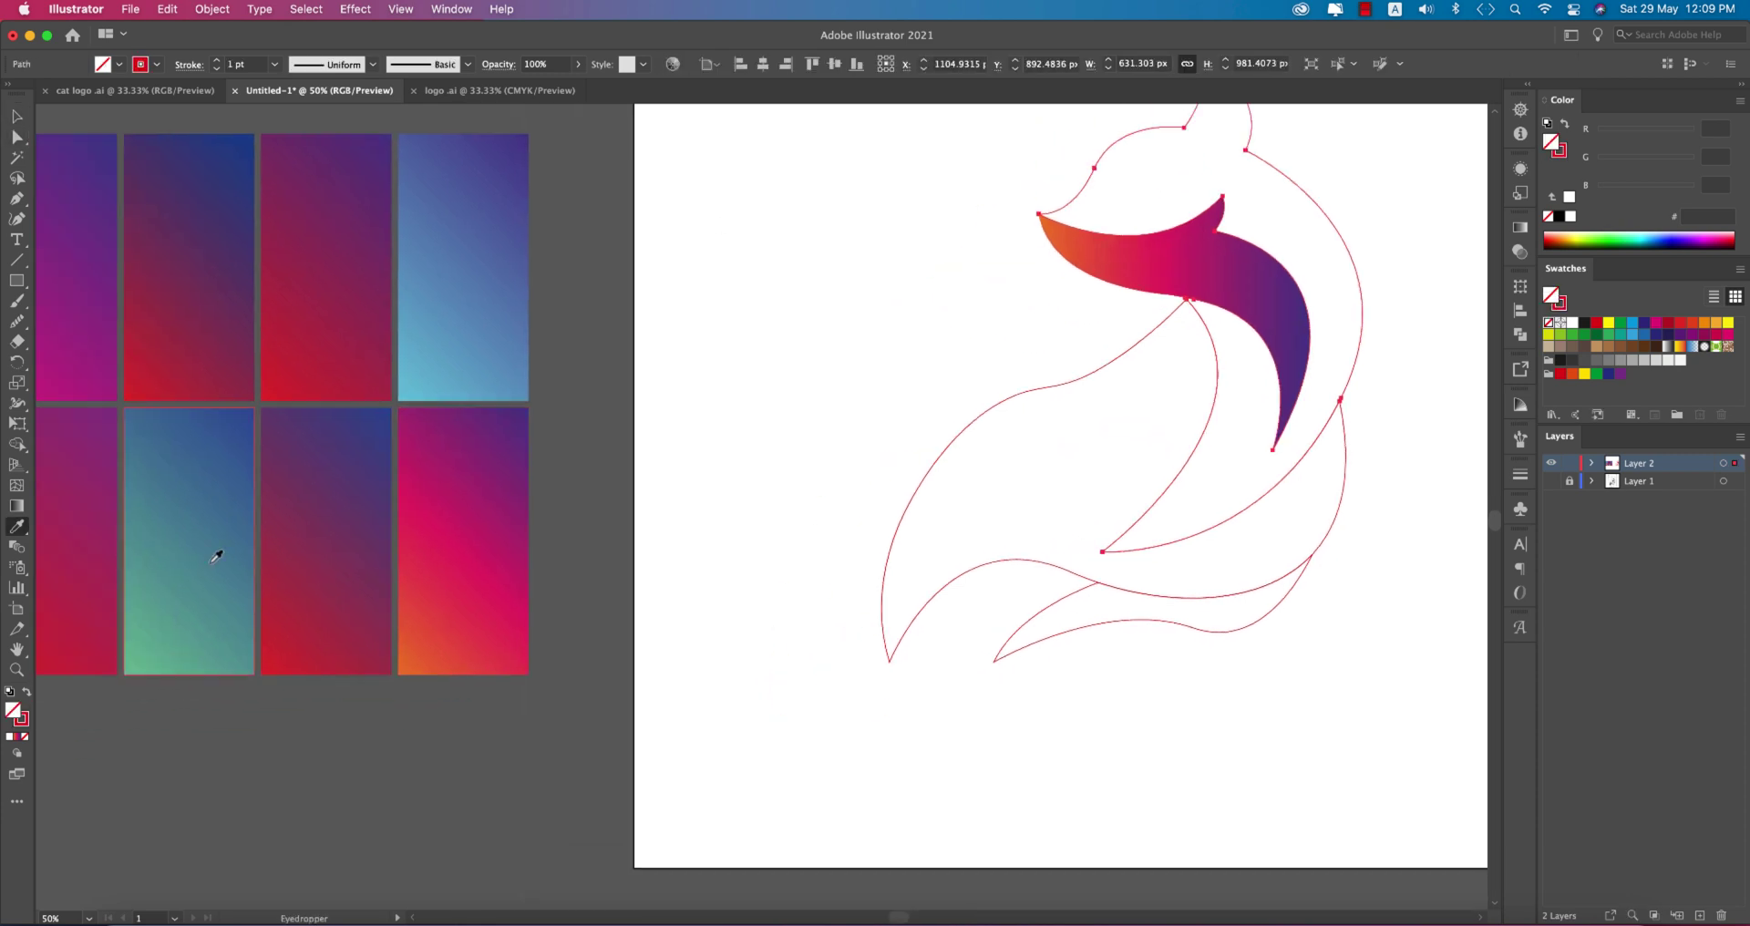
left_click(266, 547)
Fill the fox's body shape with the pink-purple gradient
scroll(613, 535, "right", 2)
scroll(614, 535, "up", 1)
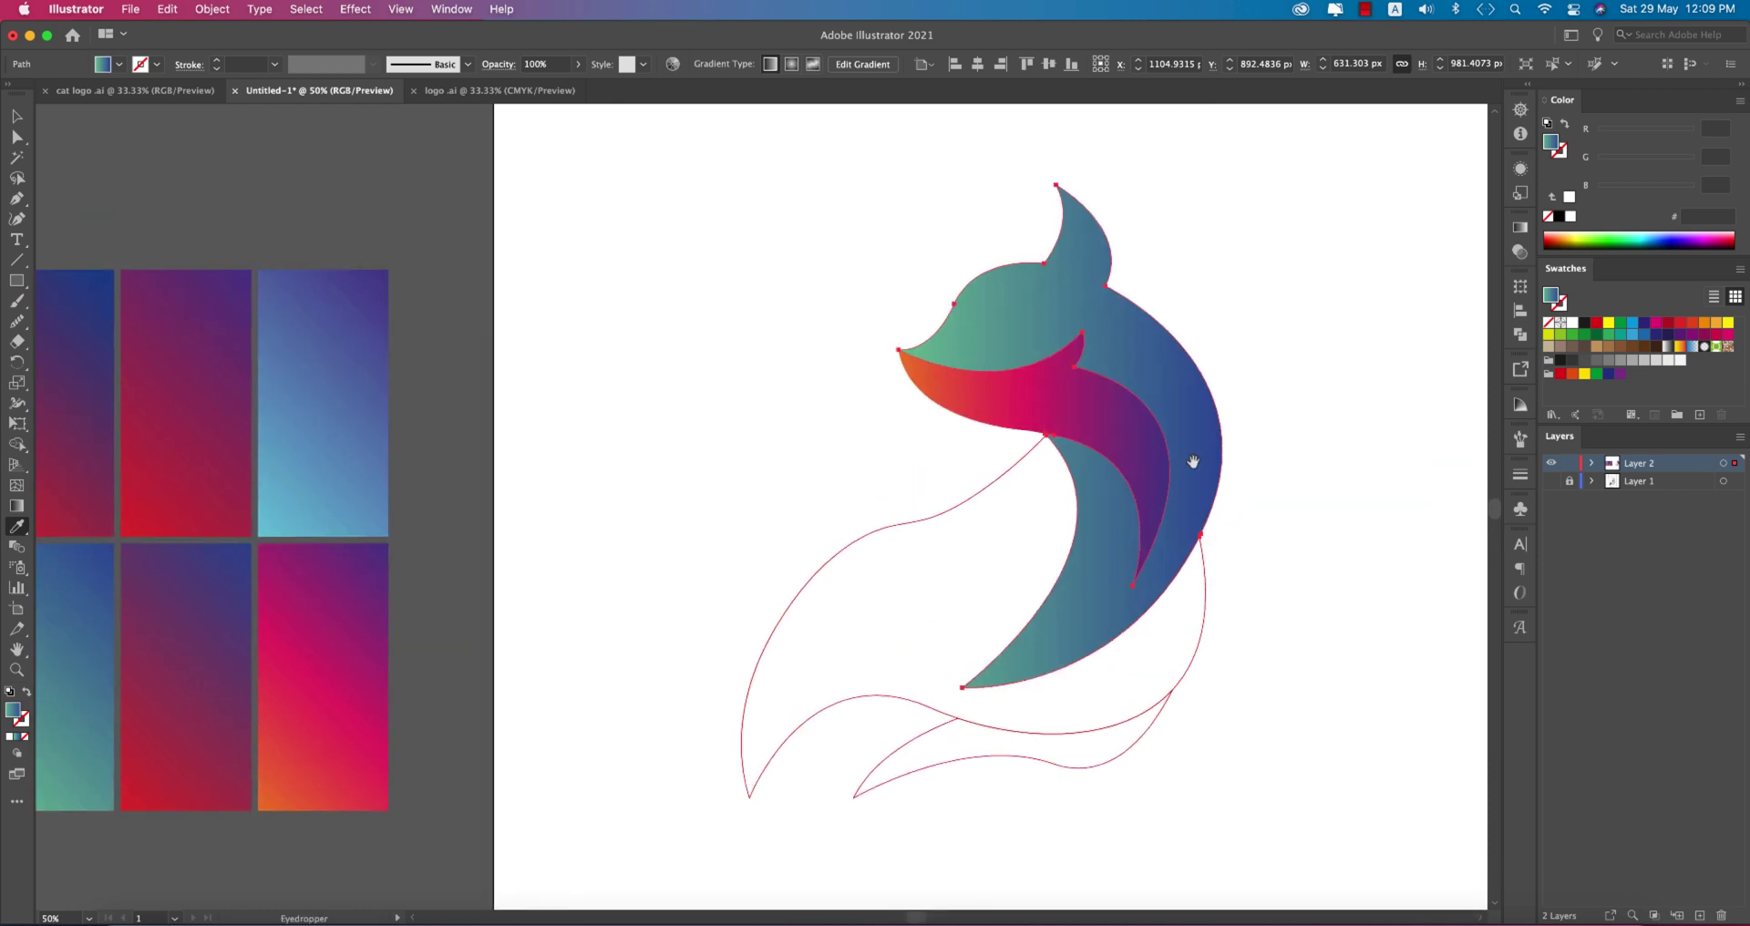
left_click_drag(1183, 464, 1201, 386)
key("v")
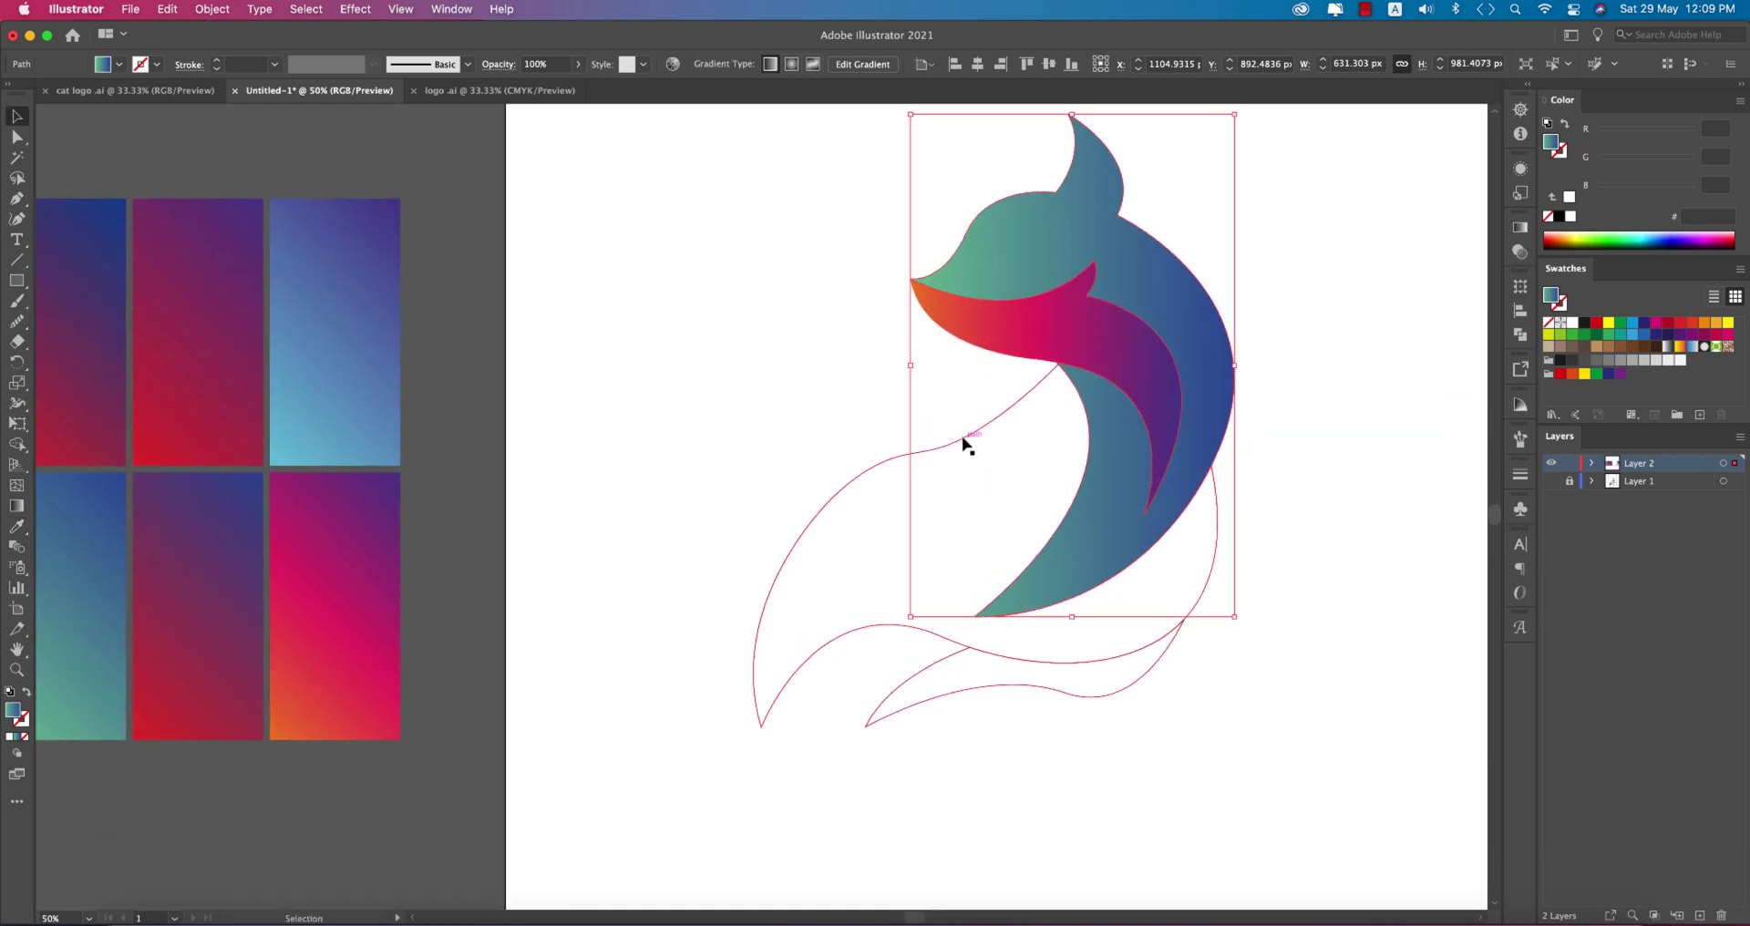
left_click(963, 443)
key("i")
left_click(1078, 305)
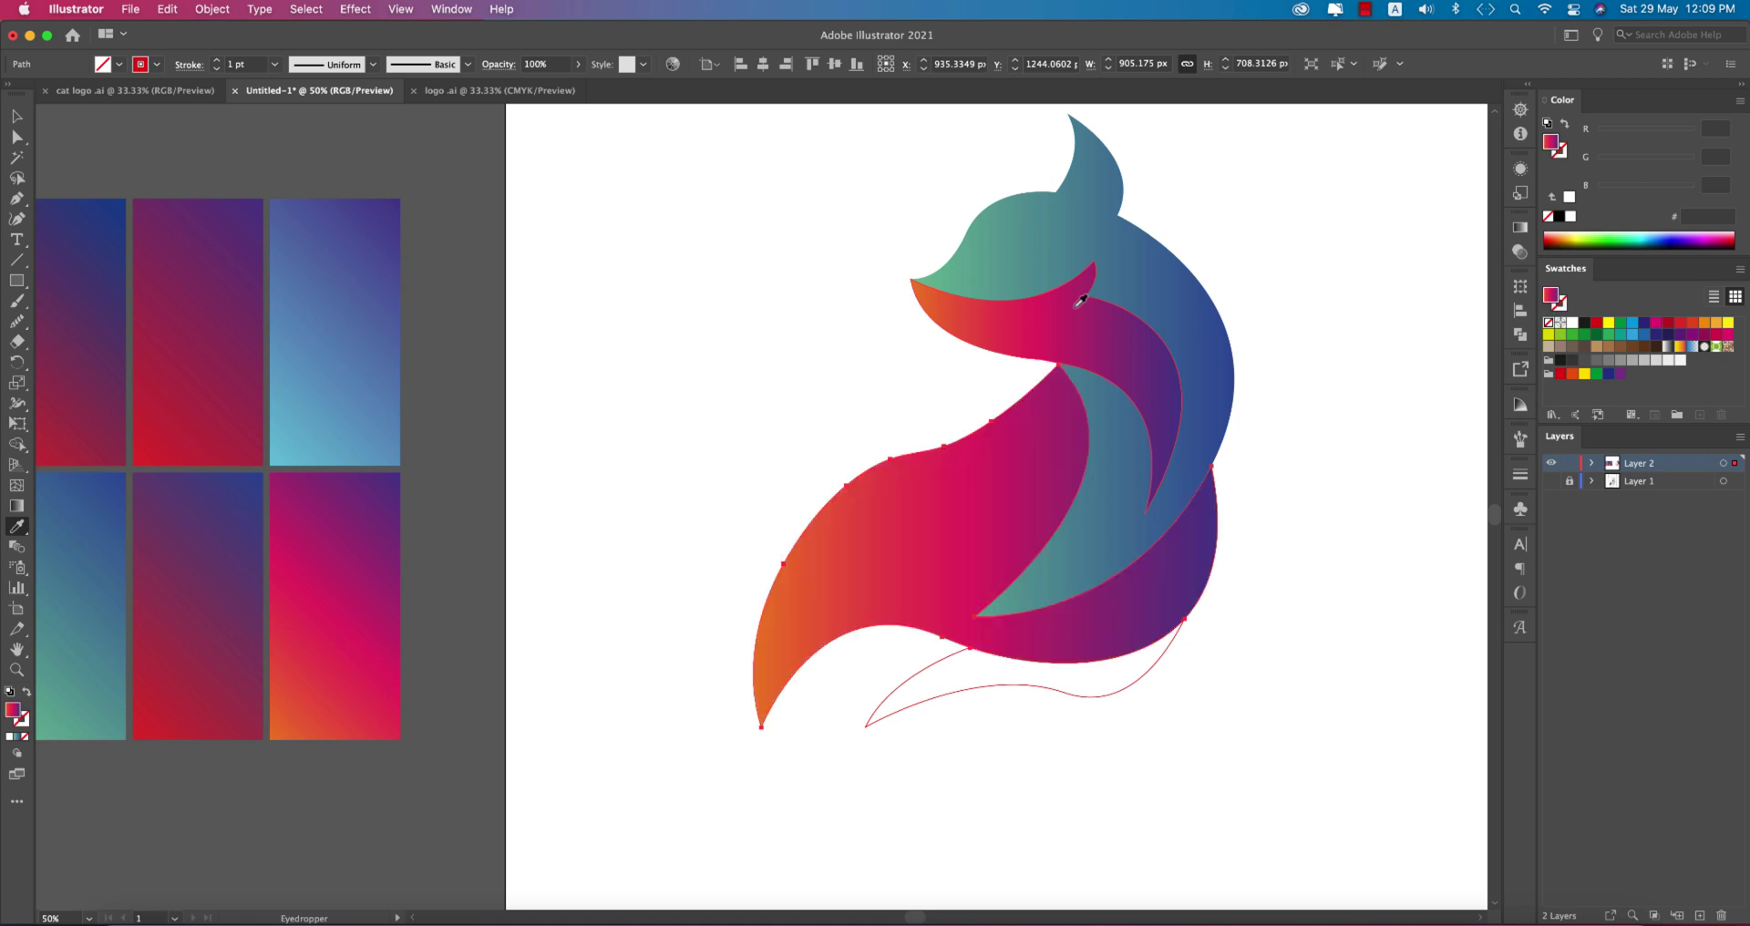
Fill the lower tail shape with the teal-blue gradient, then clear the selection
left_click(18, 119)
left_click(780, 489)
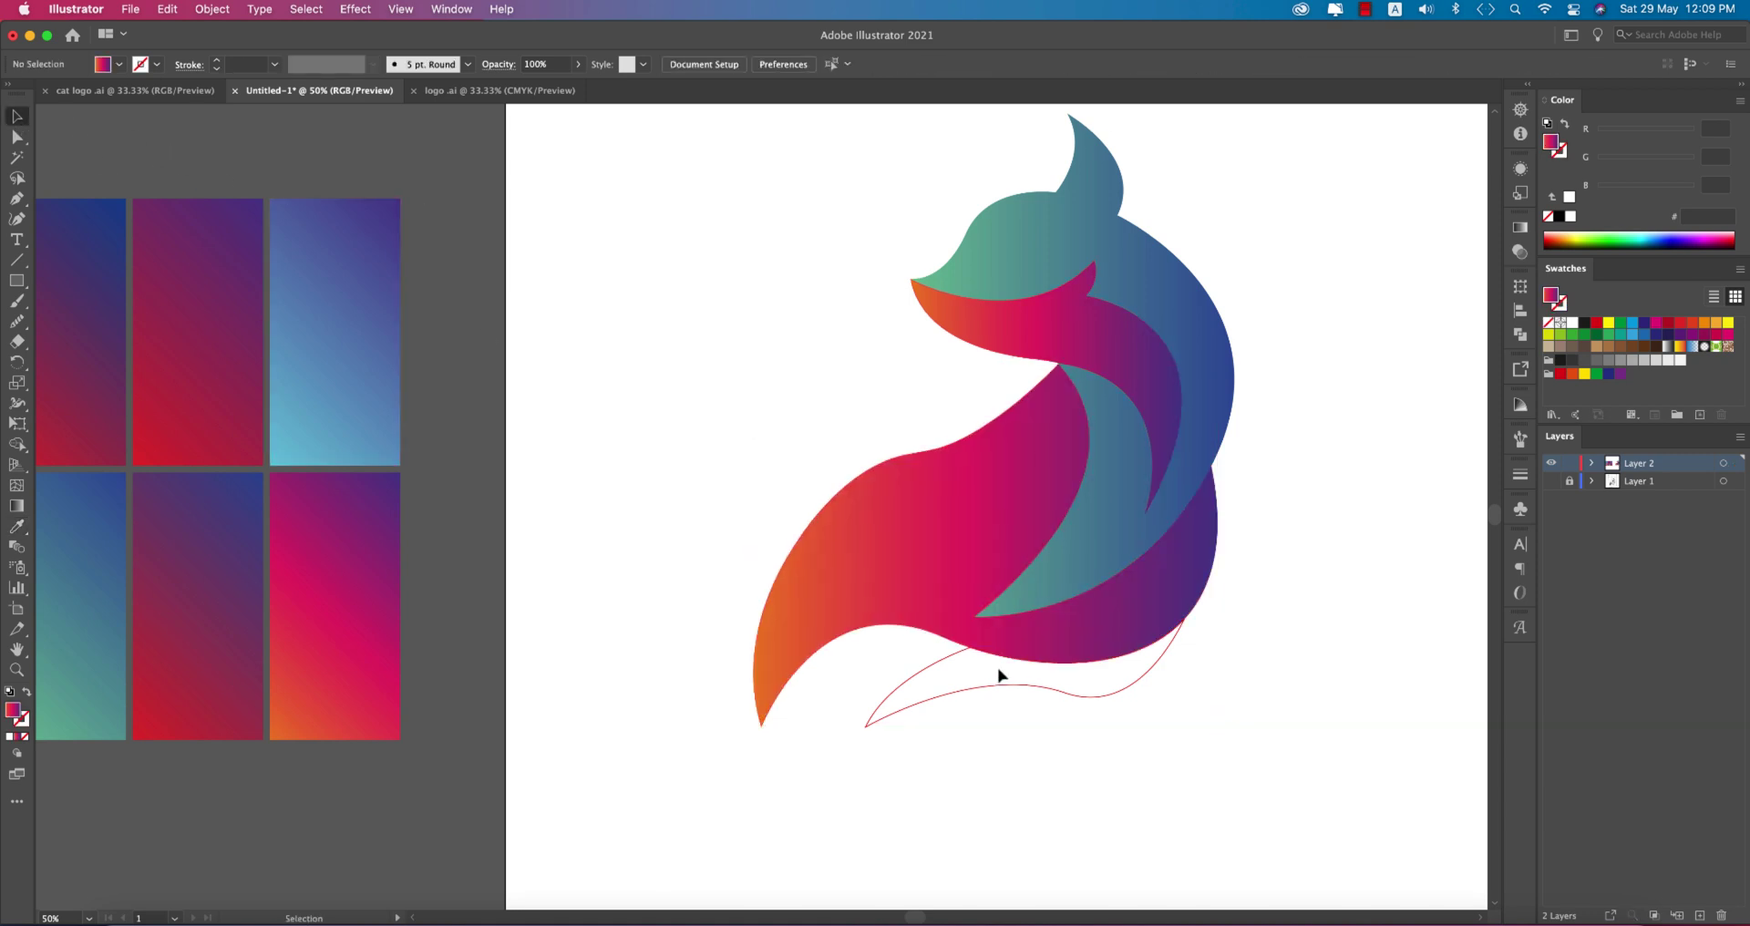
left_click(1000, 693)
key("i")
left_click(1161, 291)
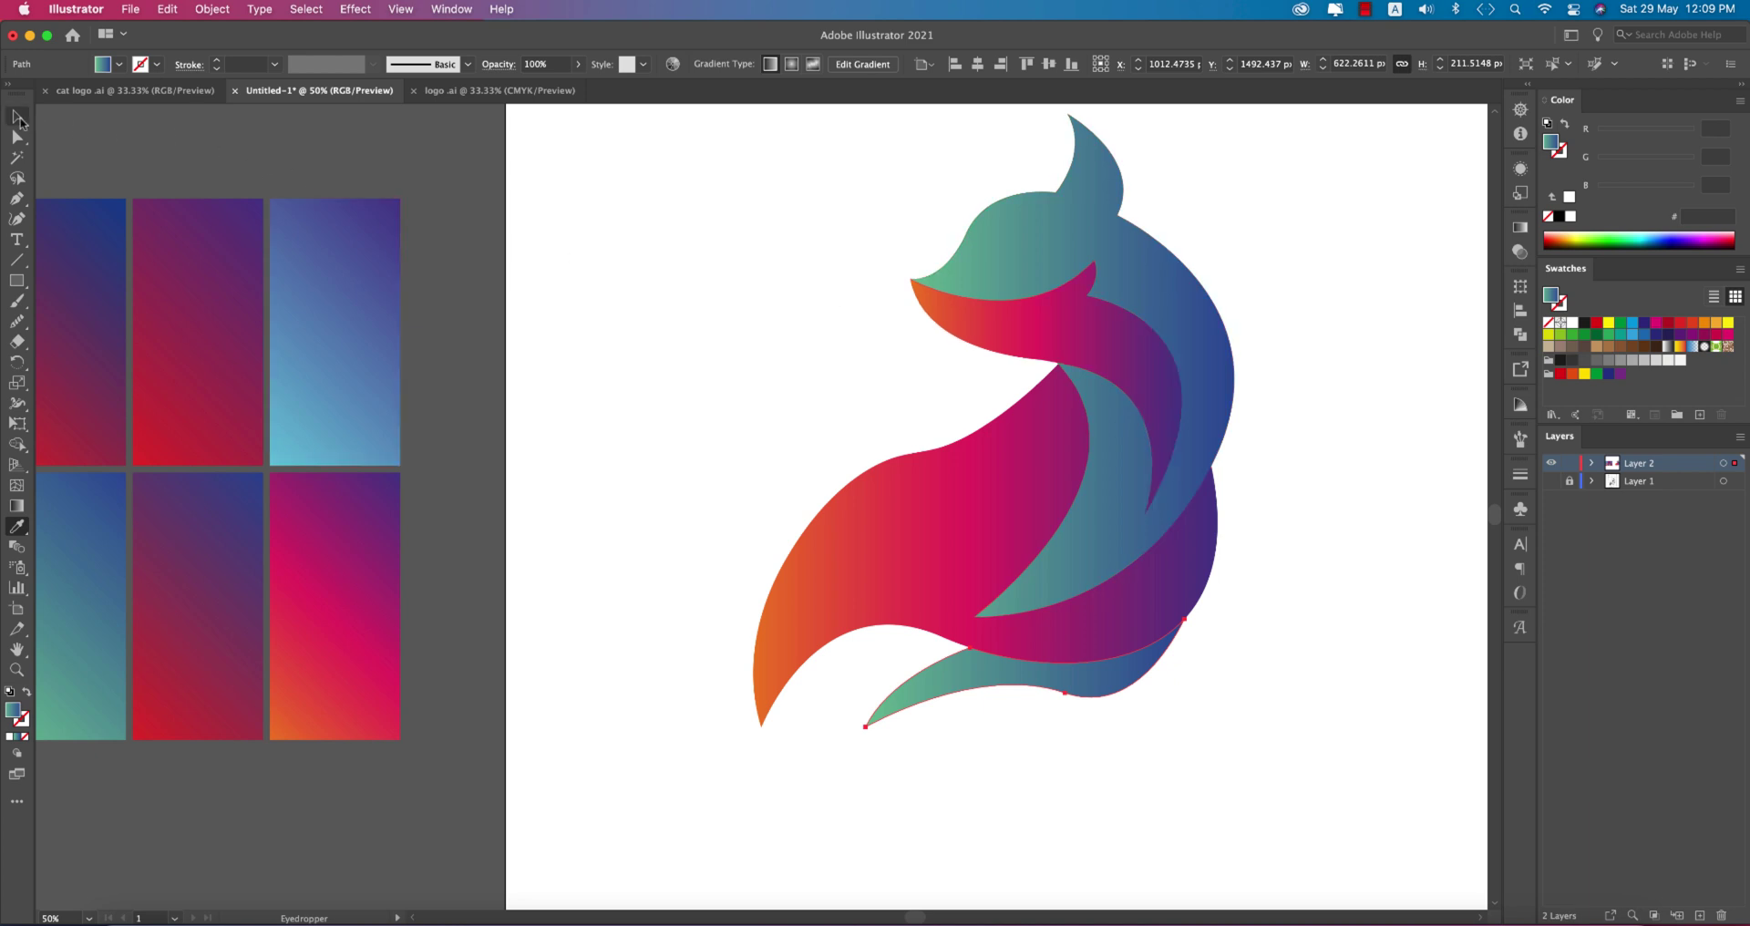
left_click(16, 117)
left_click(734, 446)
Draw a rectangle covering the whole artboard and send it behind the fox
scroll(761, 465, "down", 2)
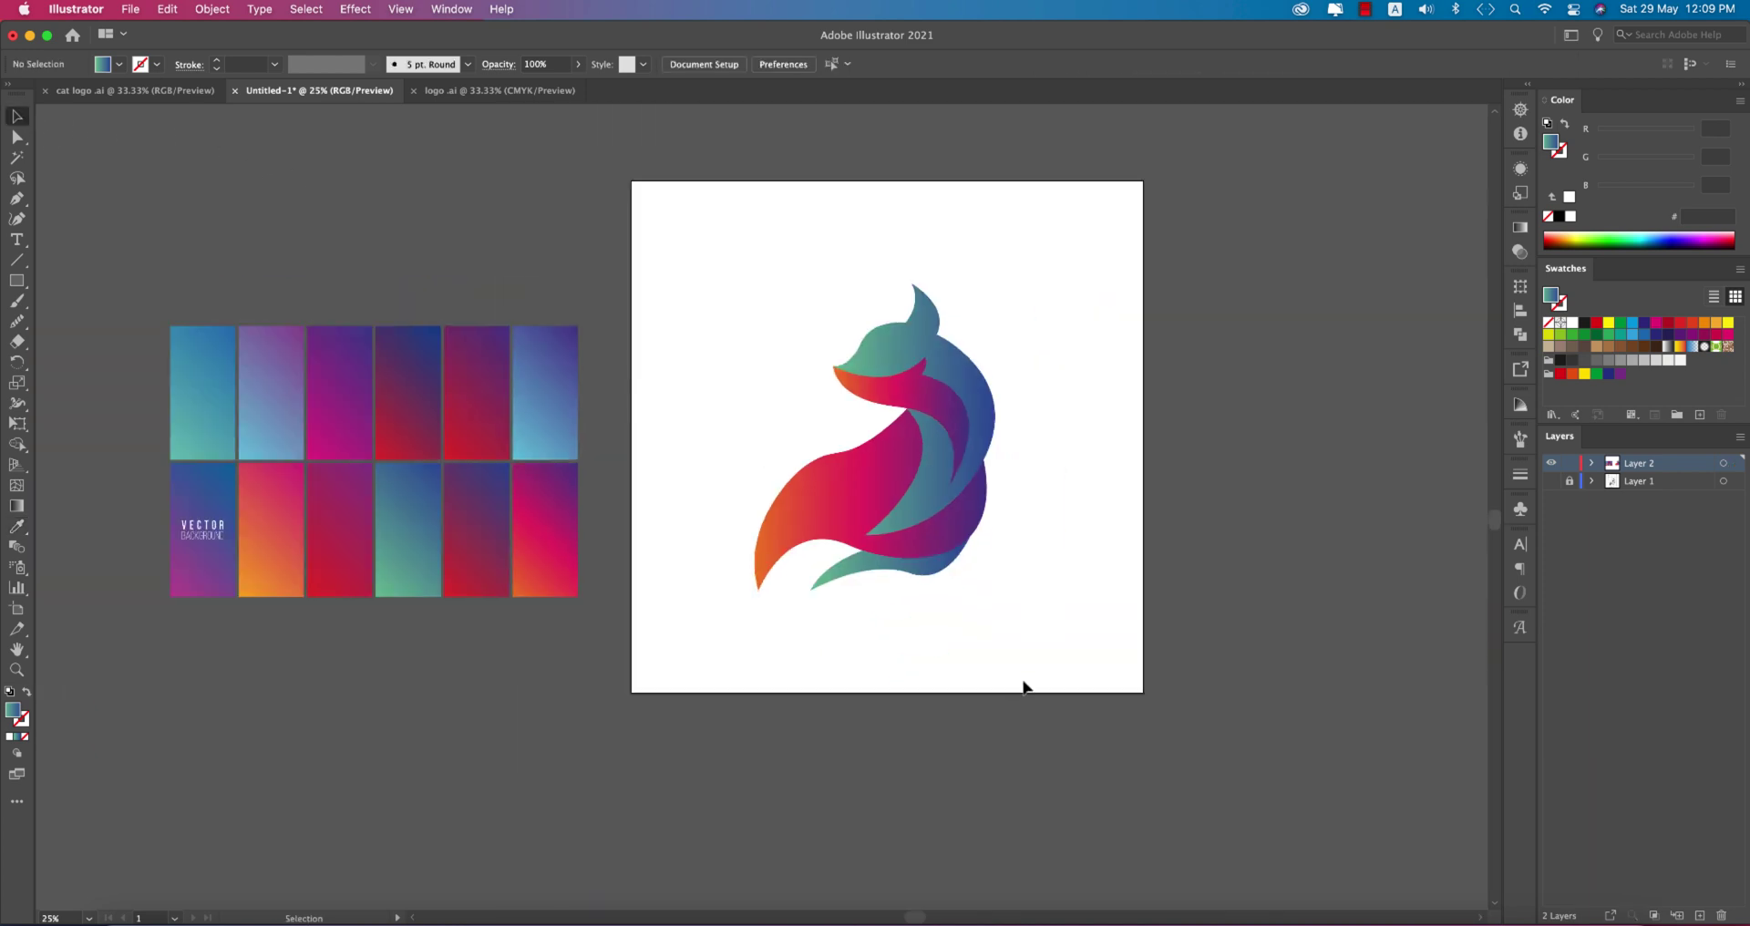
left_click(17, 281)
left_click_drag(633, 183, 1145, 695)
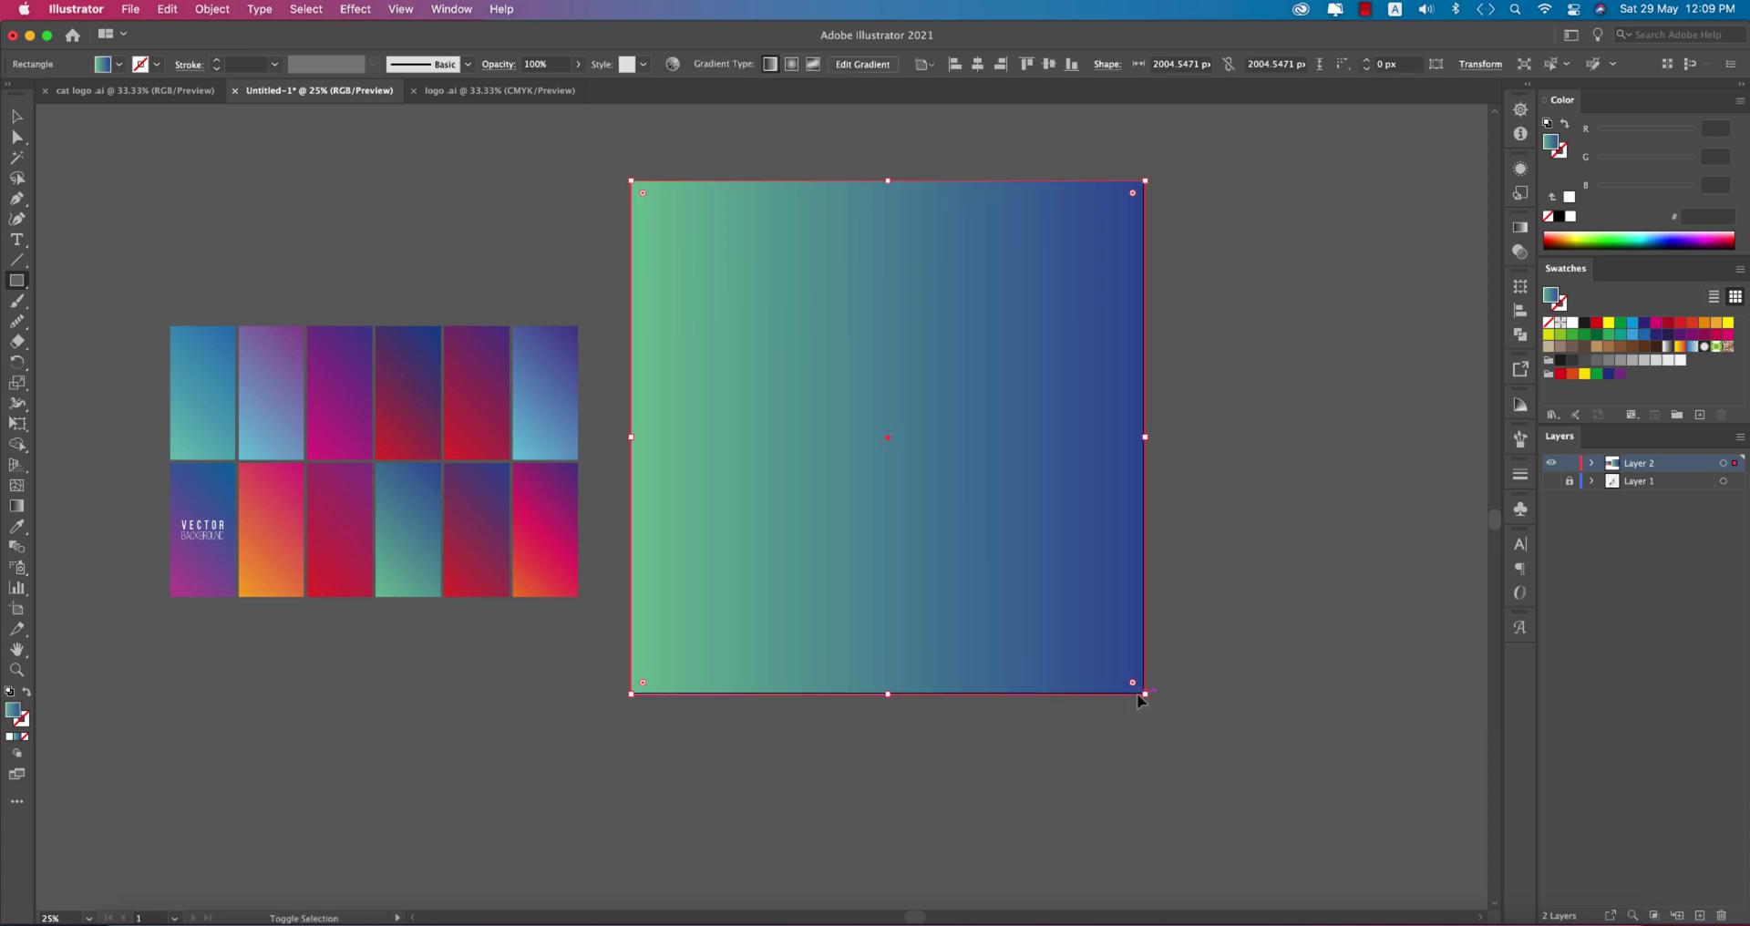
key("ctrl+shift+bracketleft")
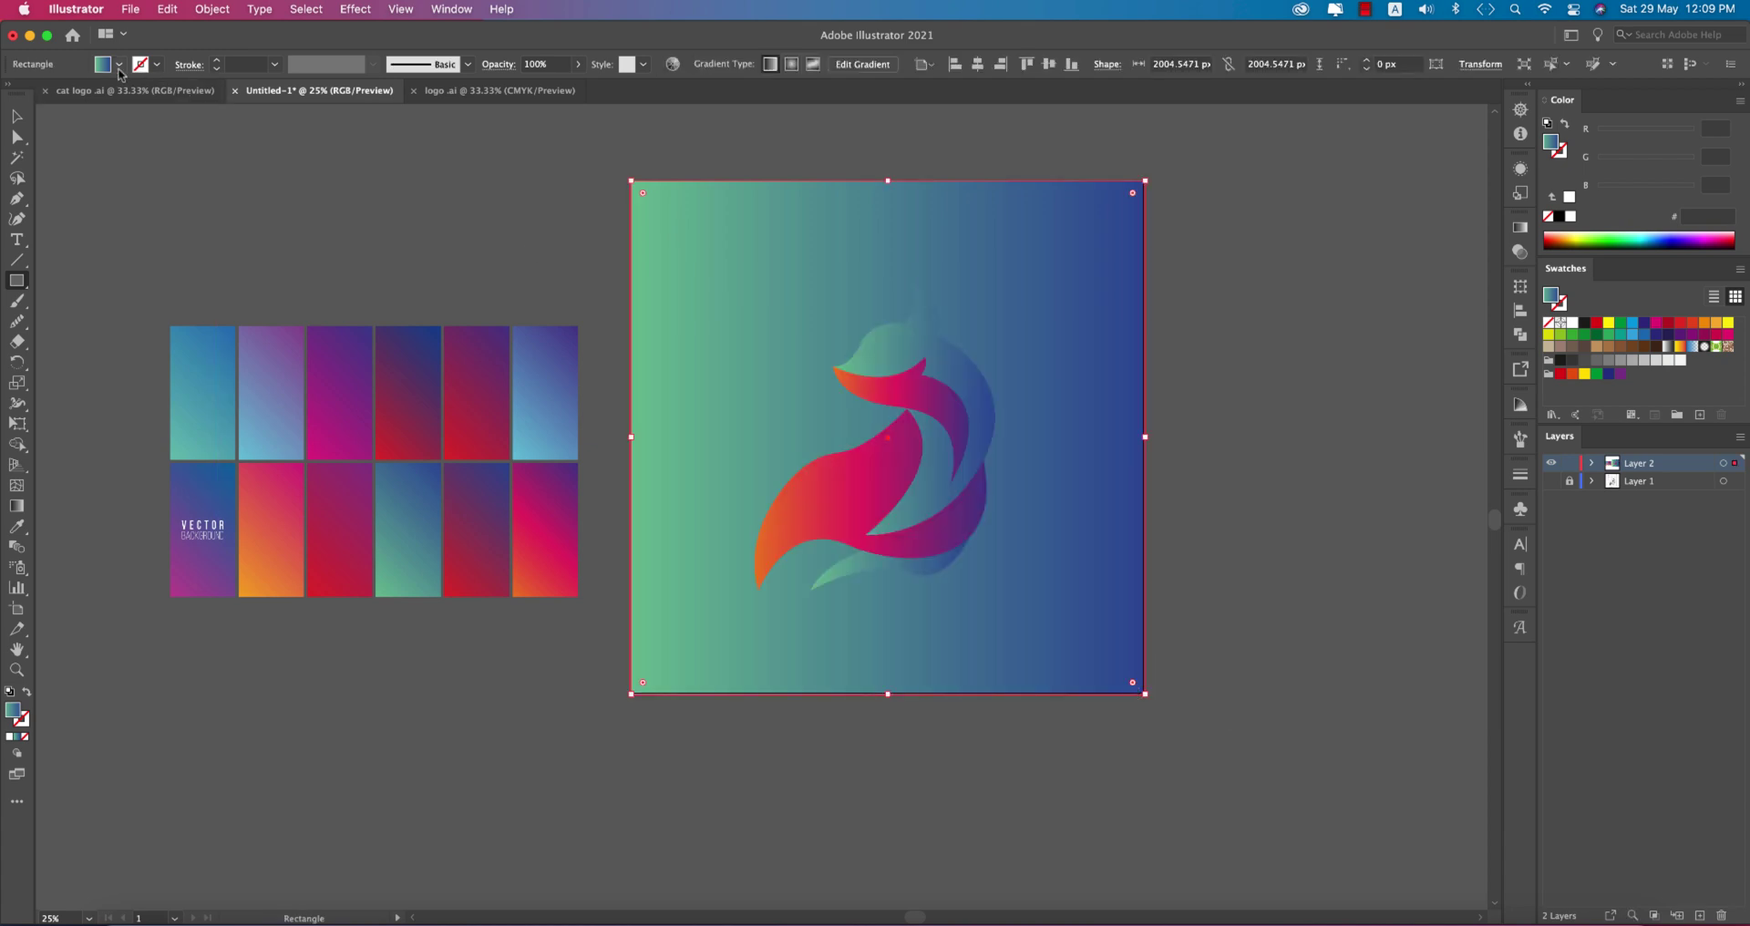
Give the background rectangle a near-black 191919 fill via the Color Picker
left_click(119, 66)
left_click(36, 144)
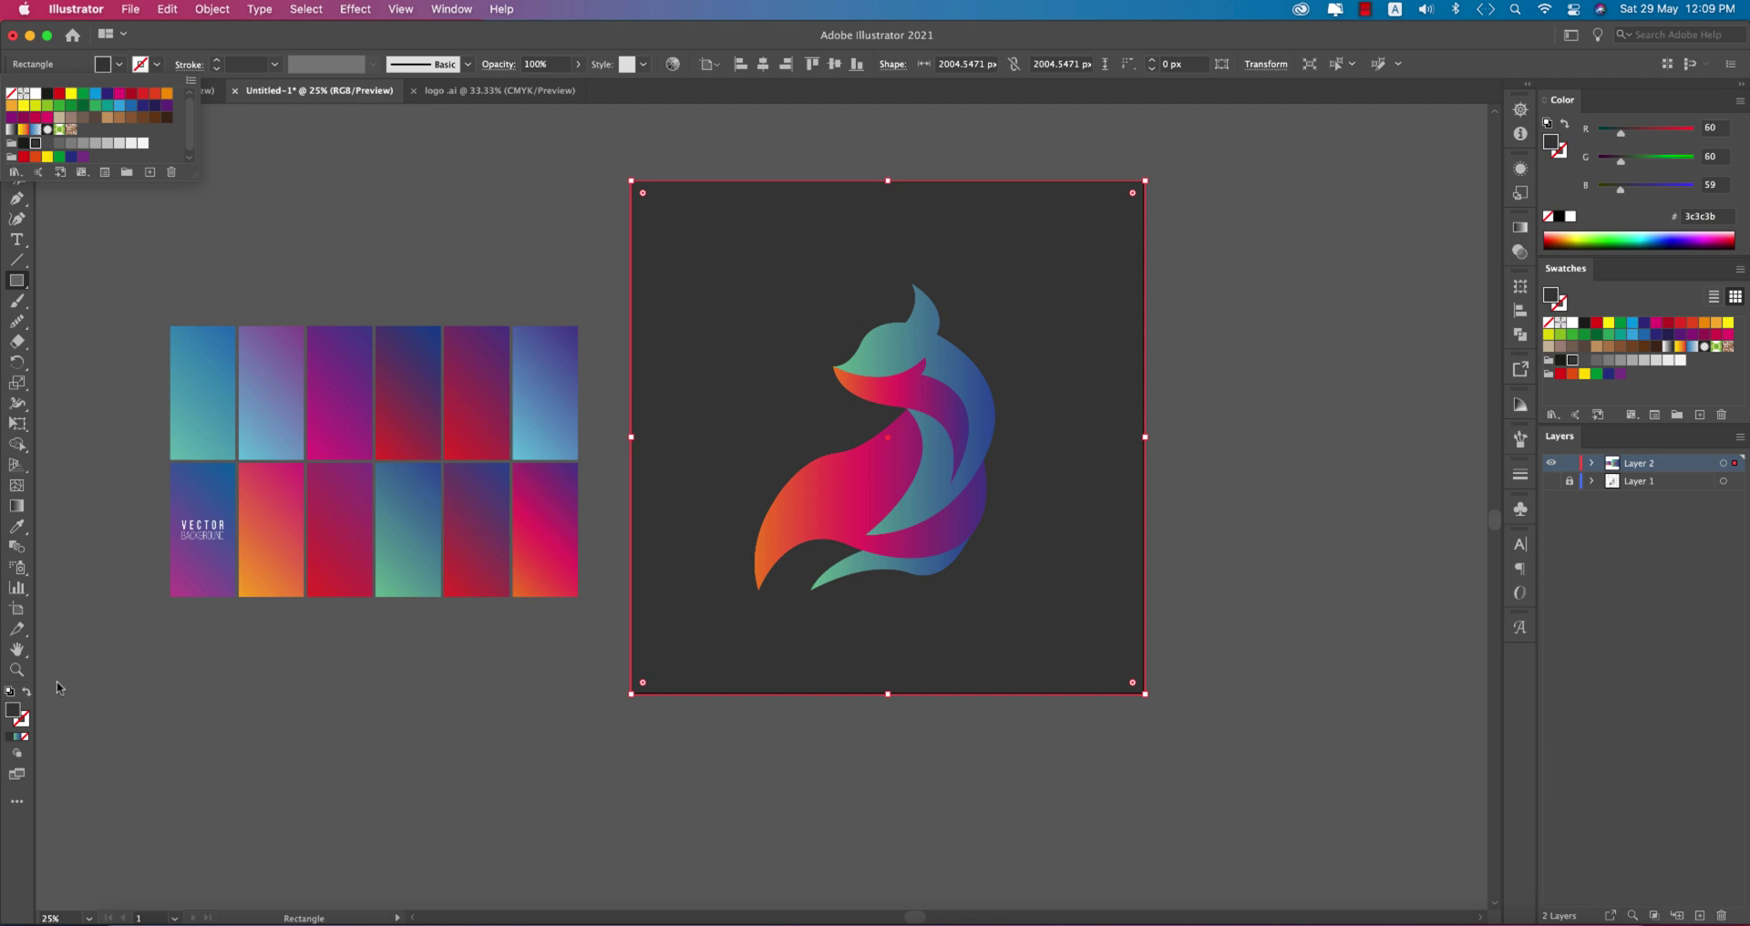
left_click(18, 717)
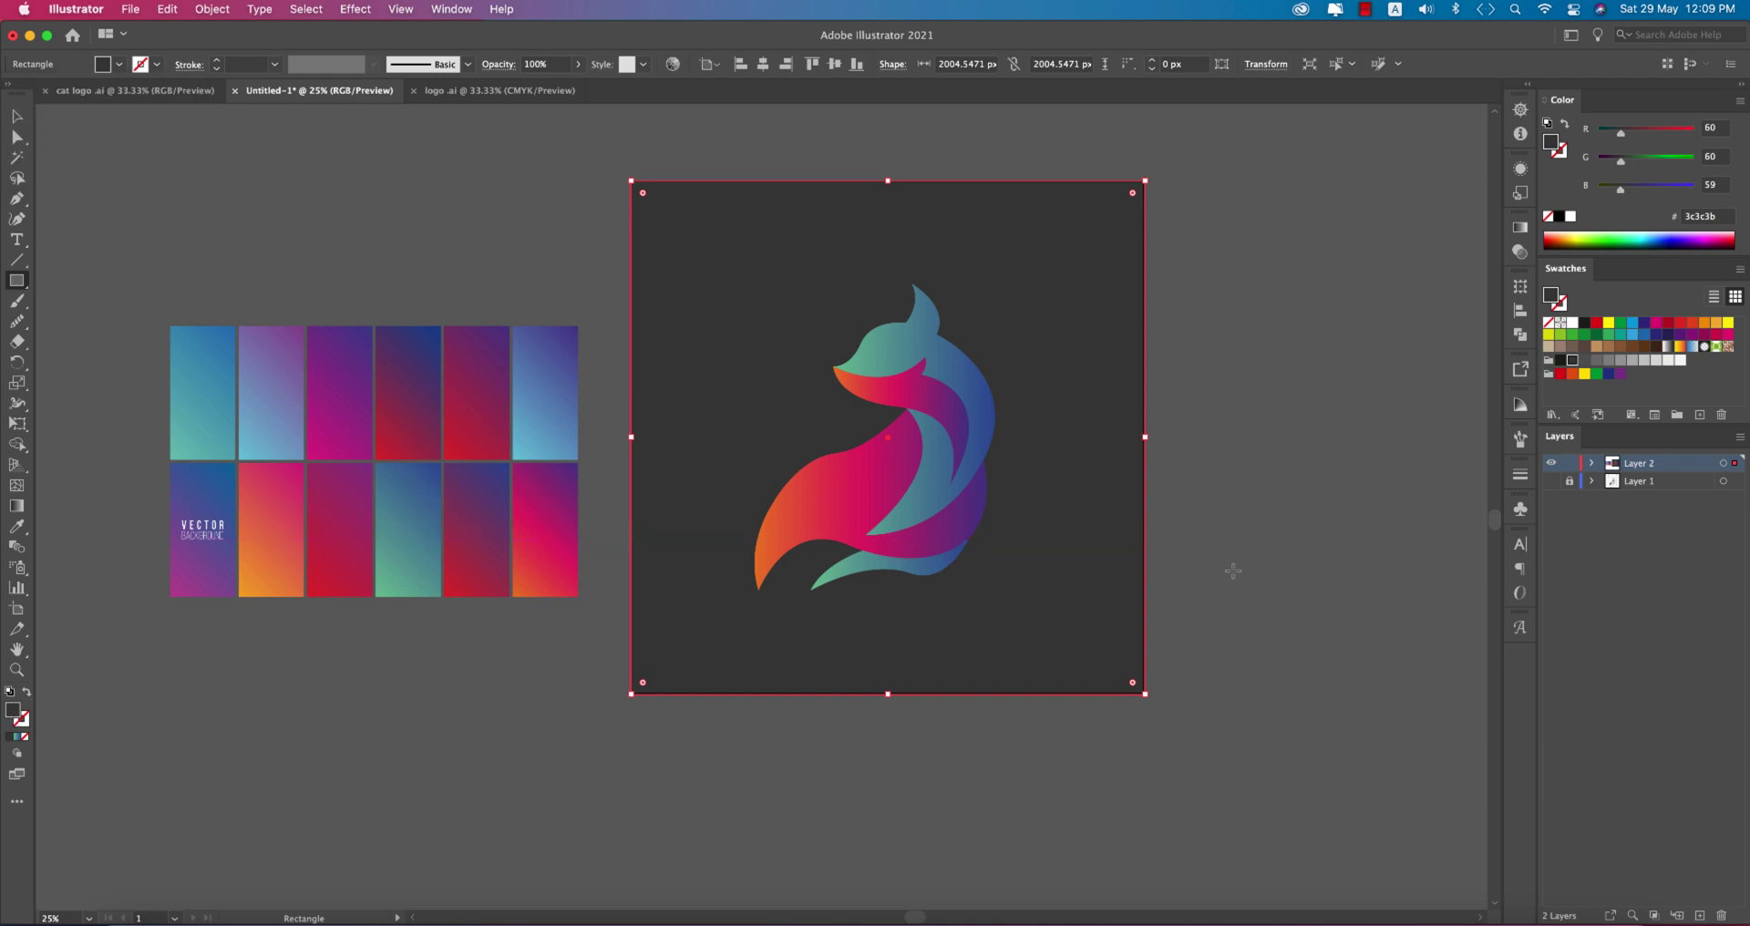
double_click(17, 719)
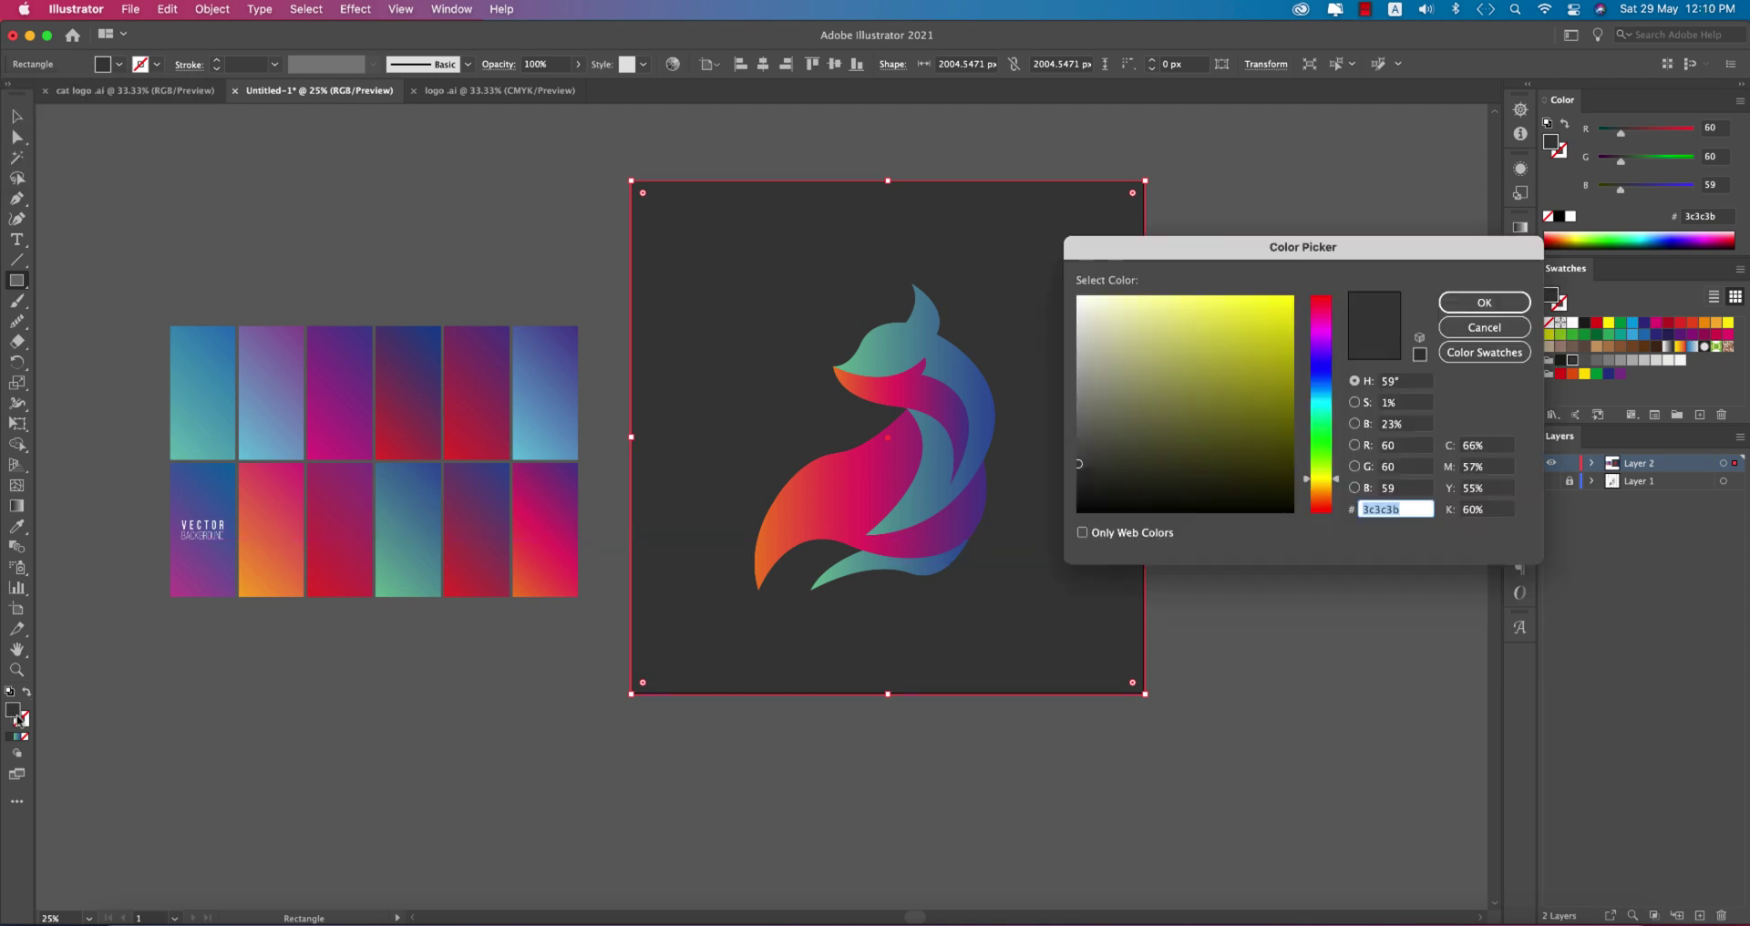
left_click(1080, 489)
left_click(1479, 303)
left_click(16, 116)
key("super+shift+a")
left_click(948, 402)
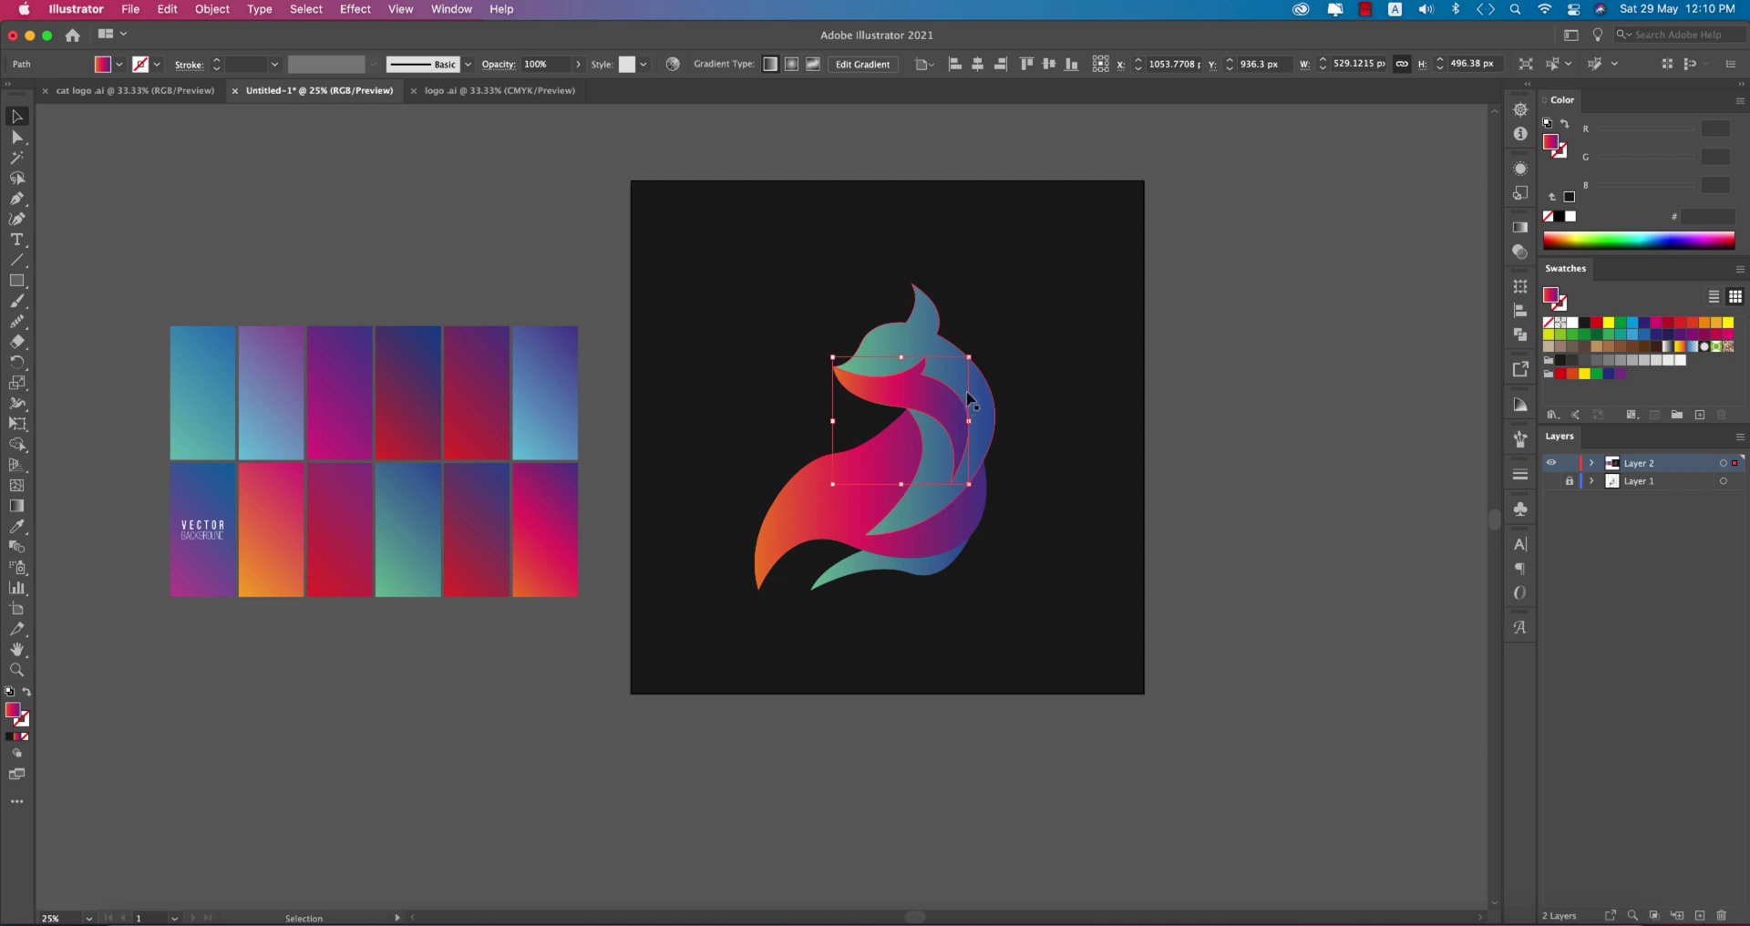
Apply a default Drop Shadow to the fox's teal-blue head shape
left_click(356, 11)
mouse_move(397, 260)
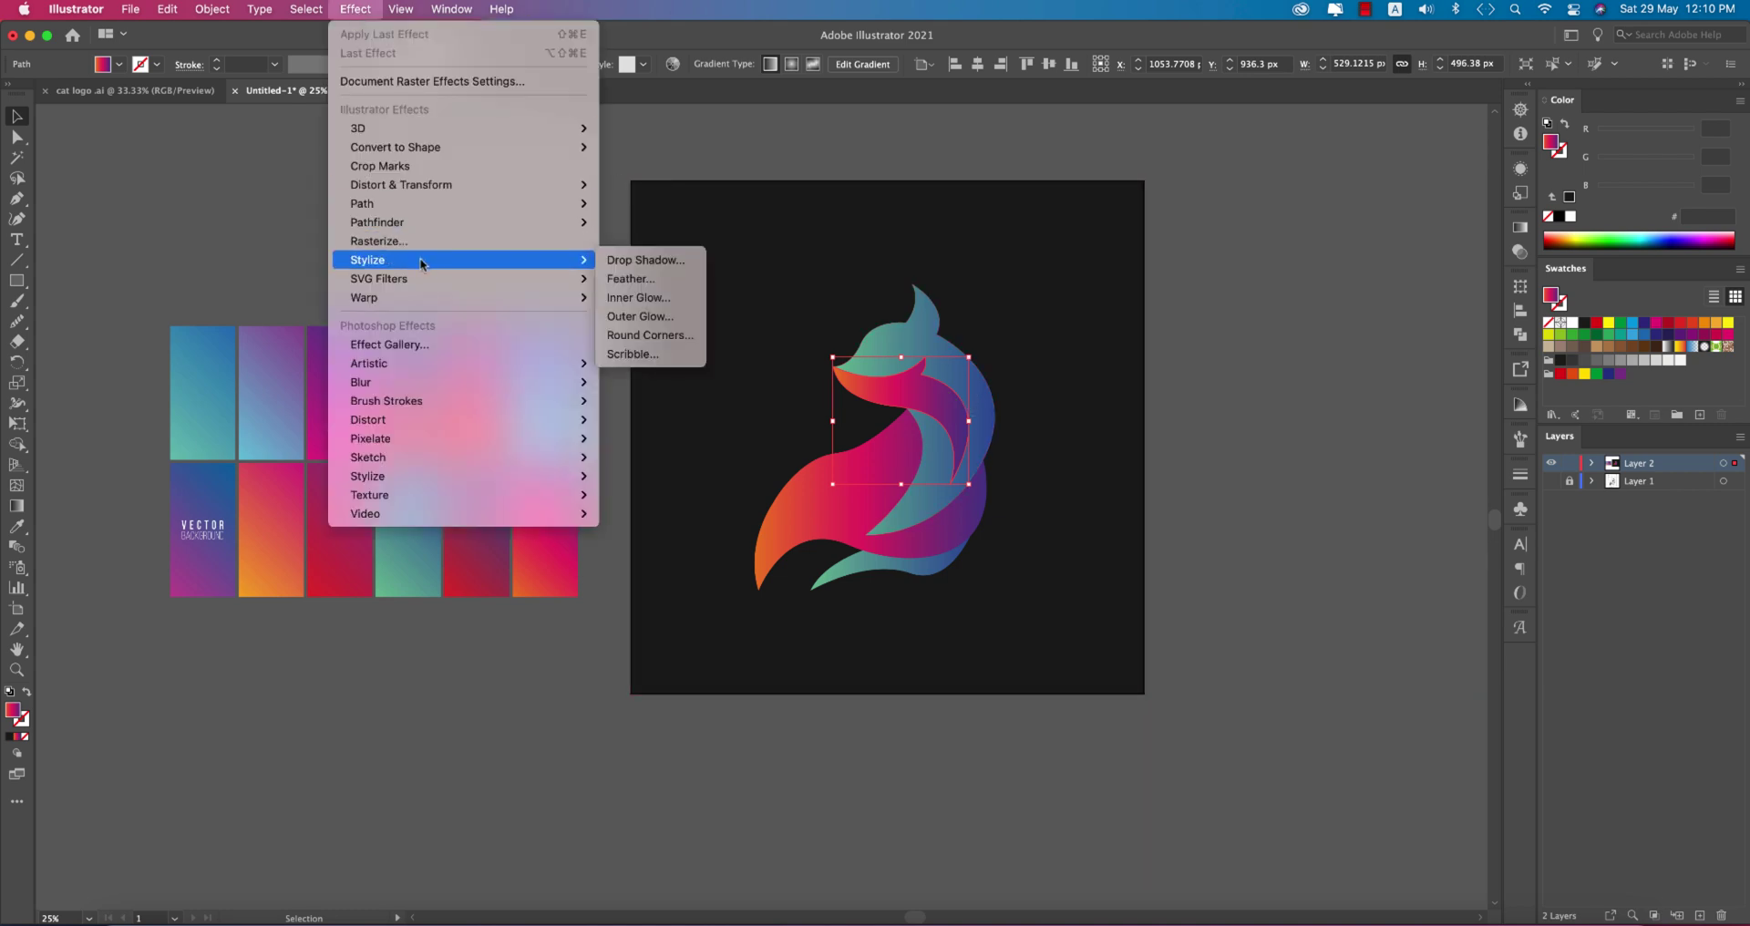
left_click(646, 259)
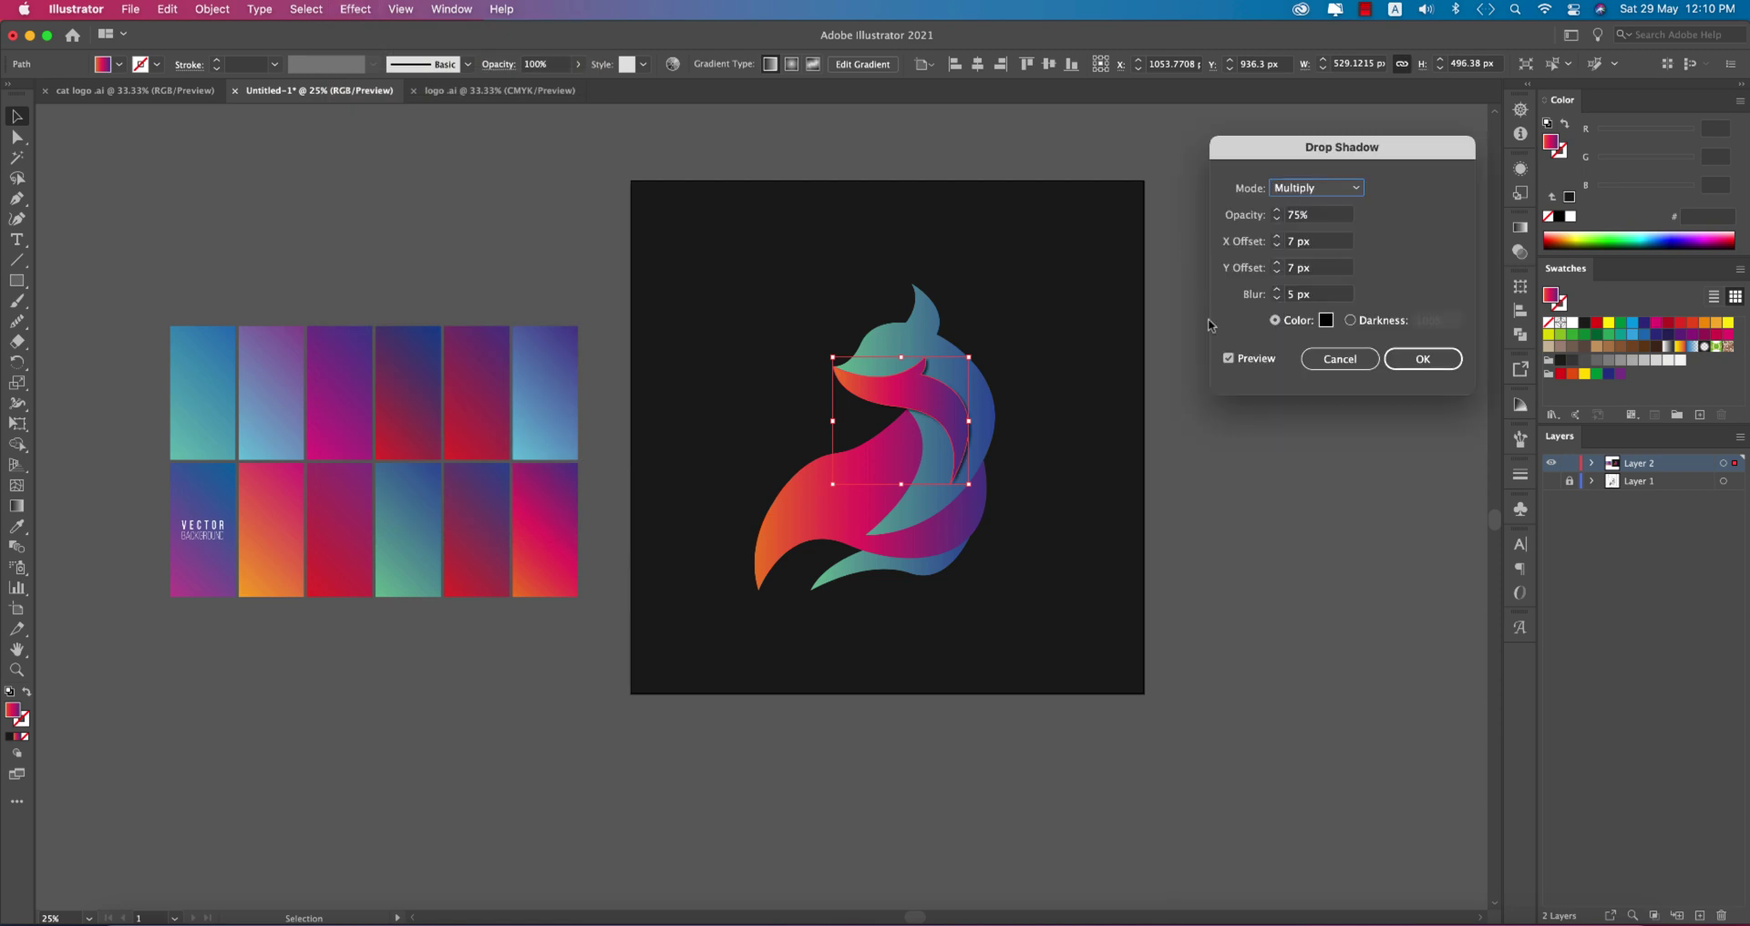
left_click(1340, 359)
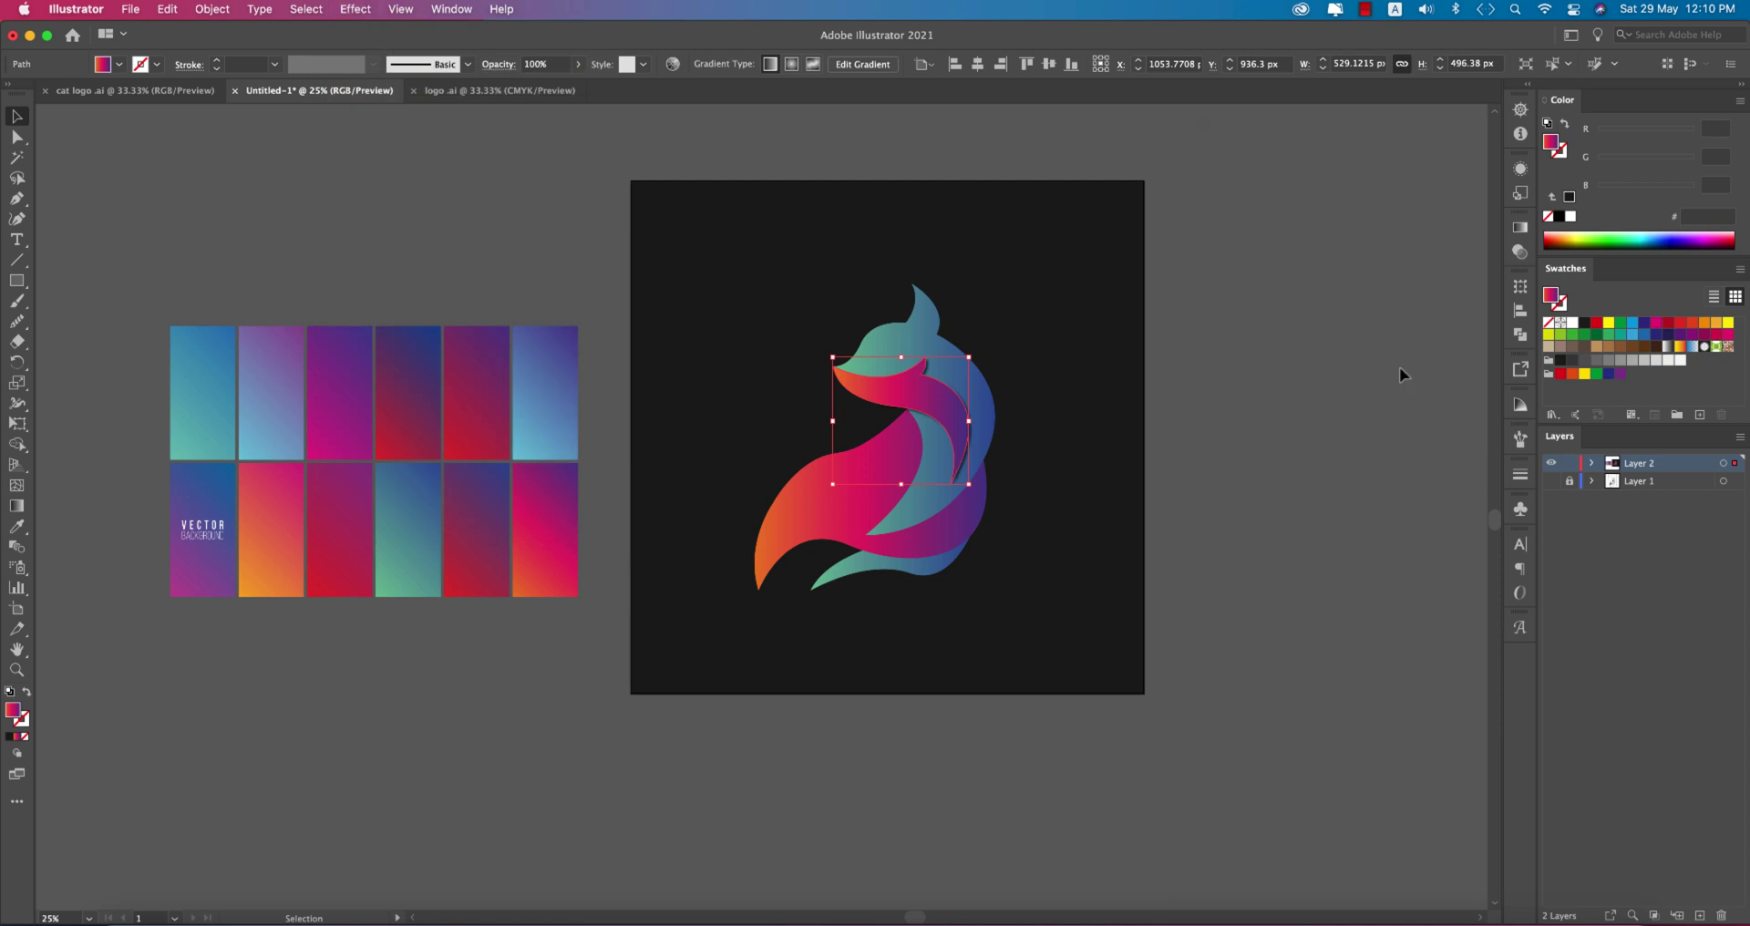
left_click(899, 513)
left_click(354, 11)
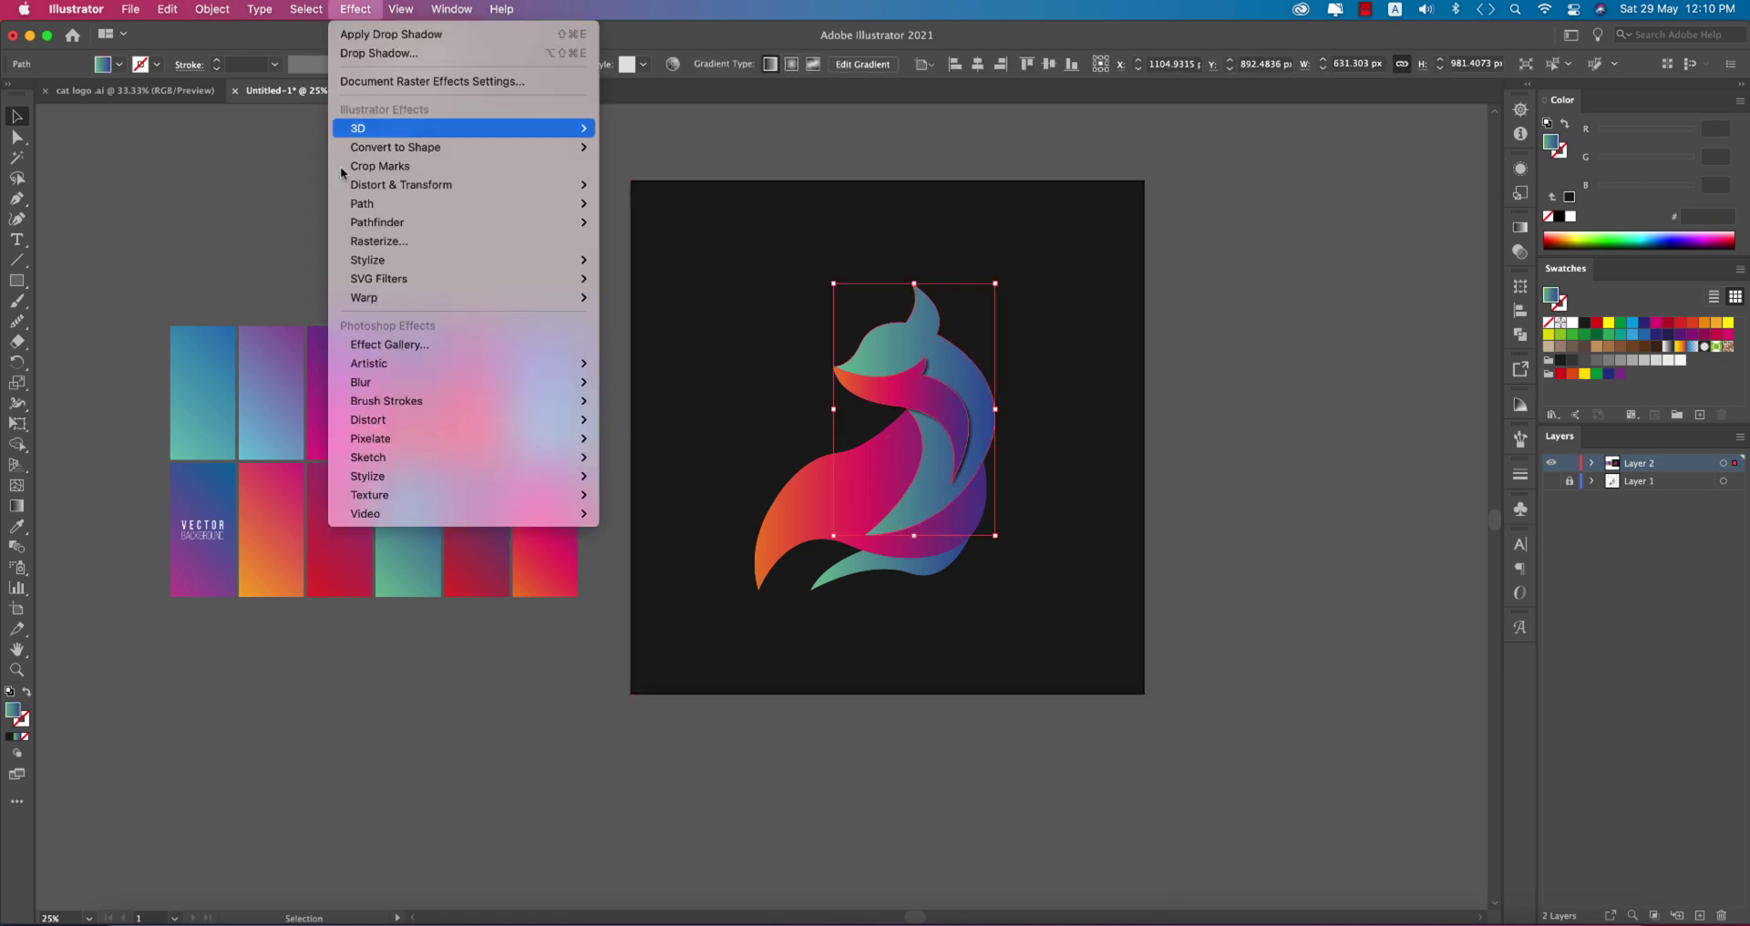
mouse_move(366, 260)
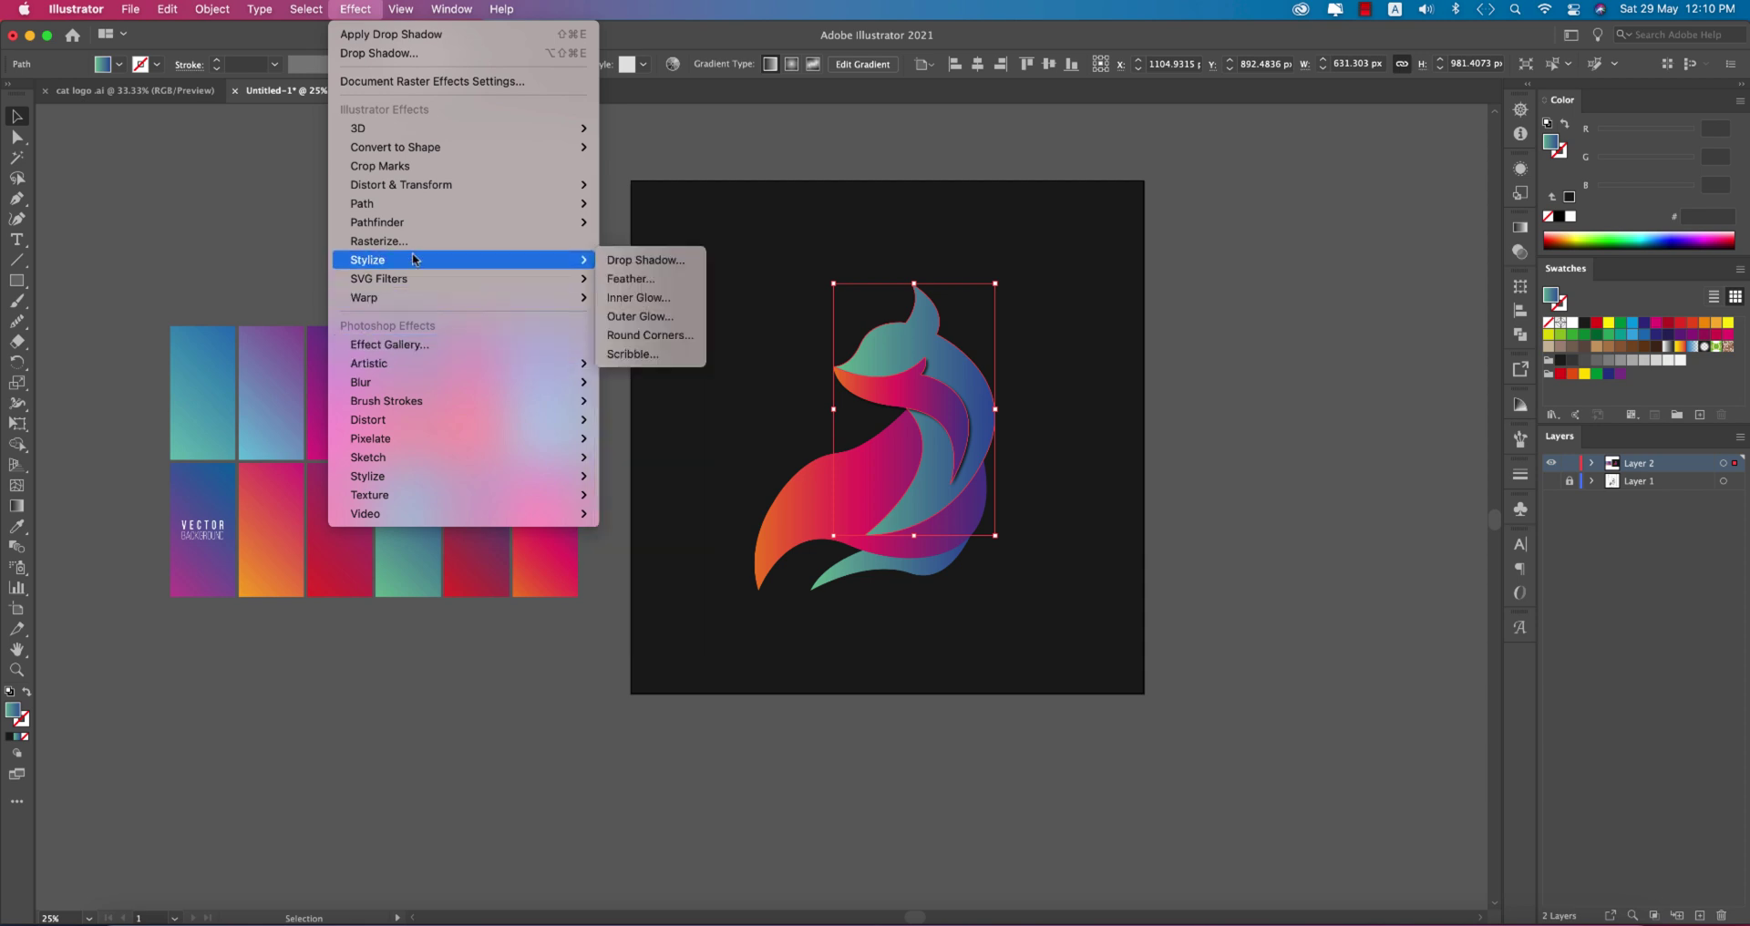
left_click(629, 261)
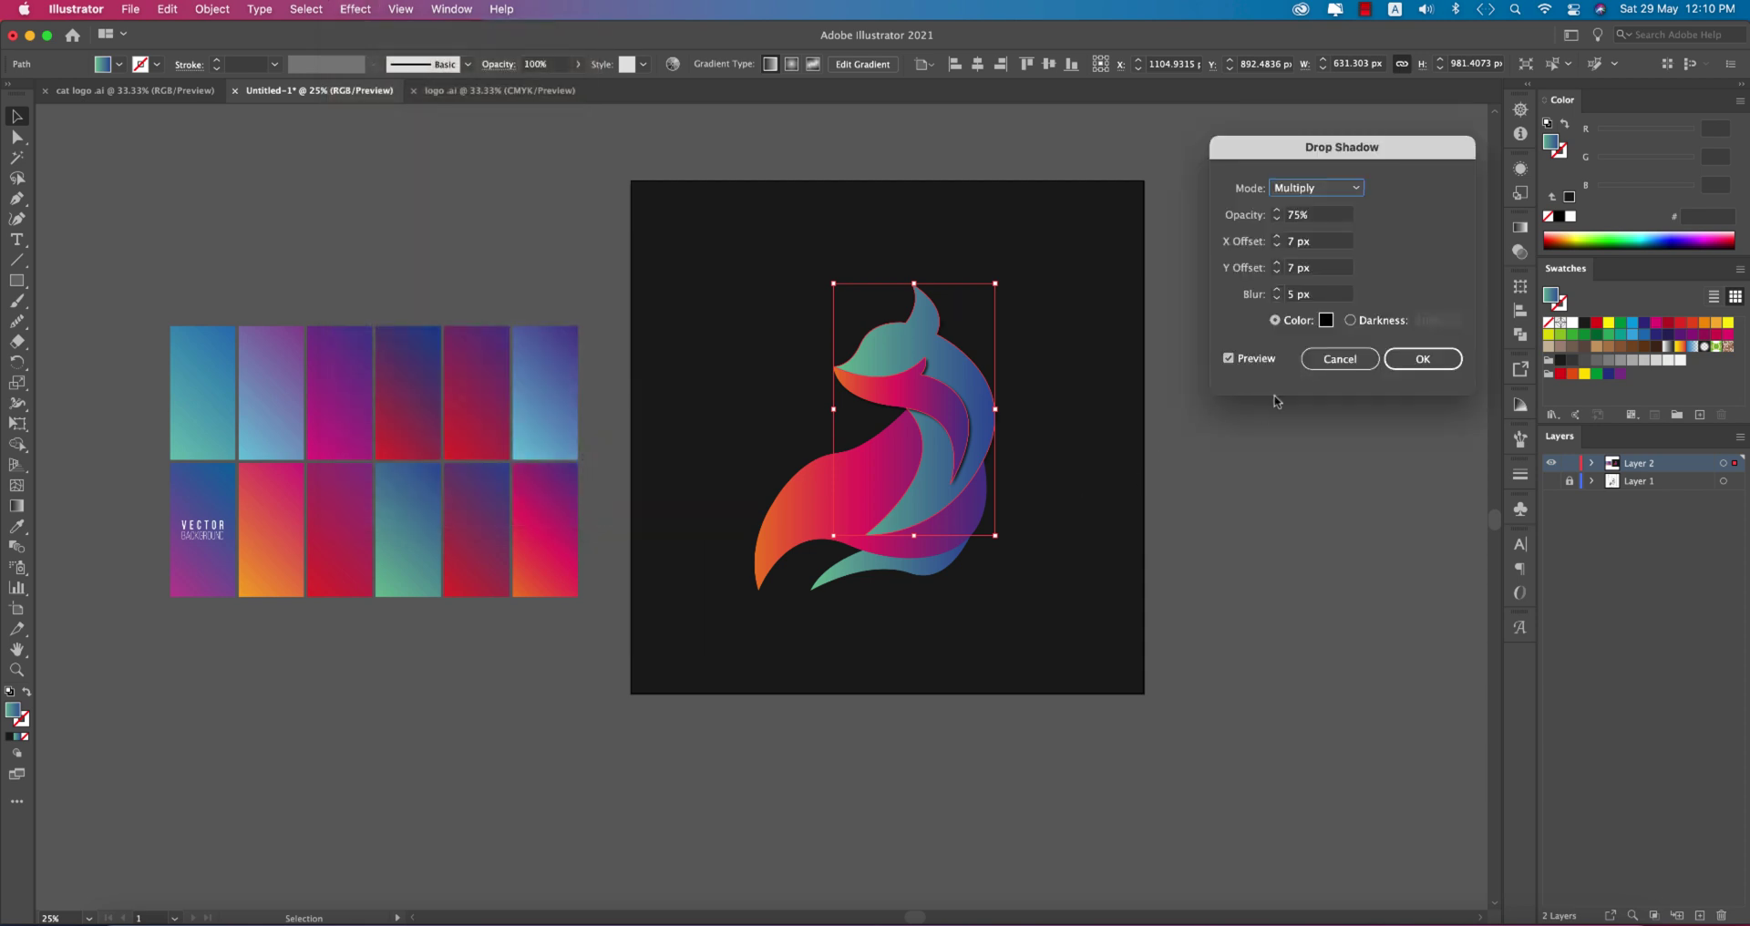
left_click(1421, 359)
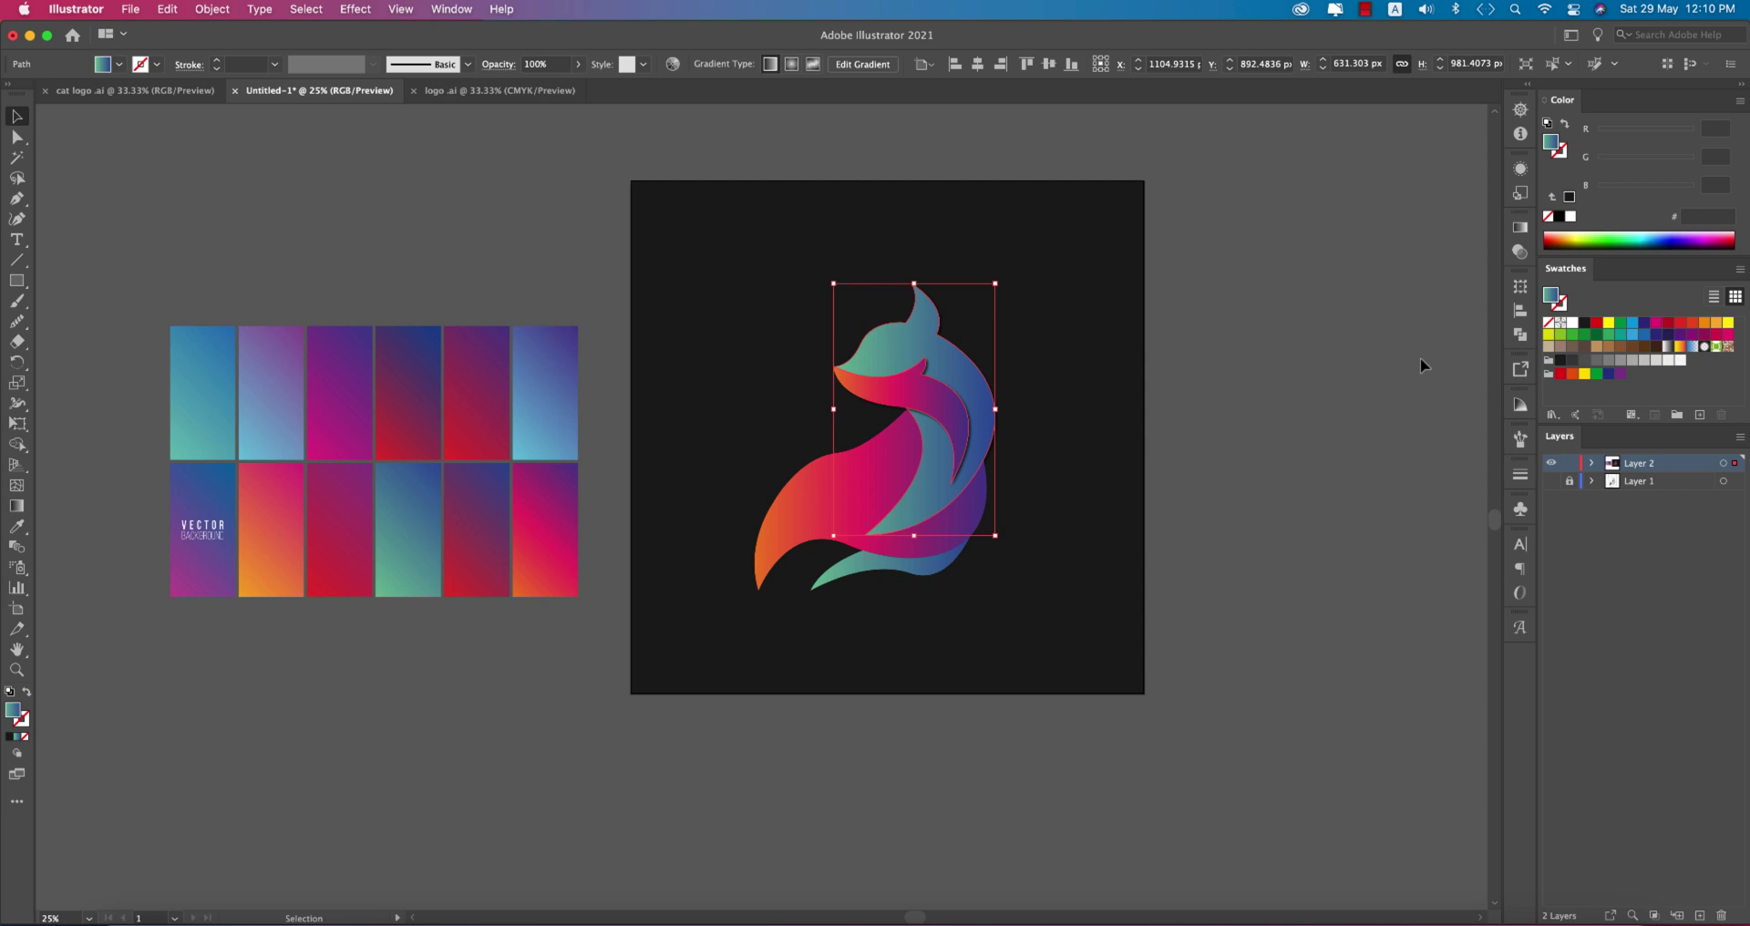
Retry Drop Shadow on the head, dismiss the repeated-effect warning, and select the magenta body
left_click(1262, 444)
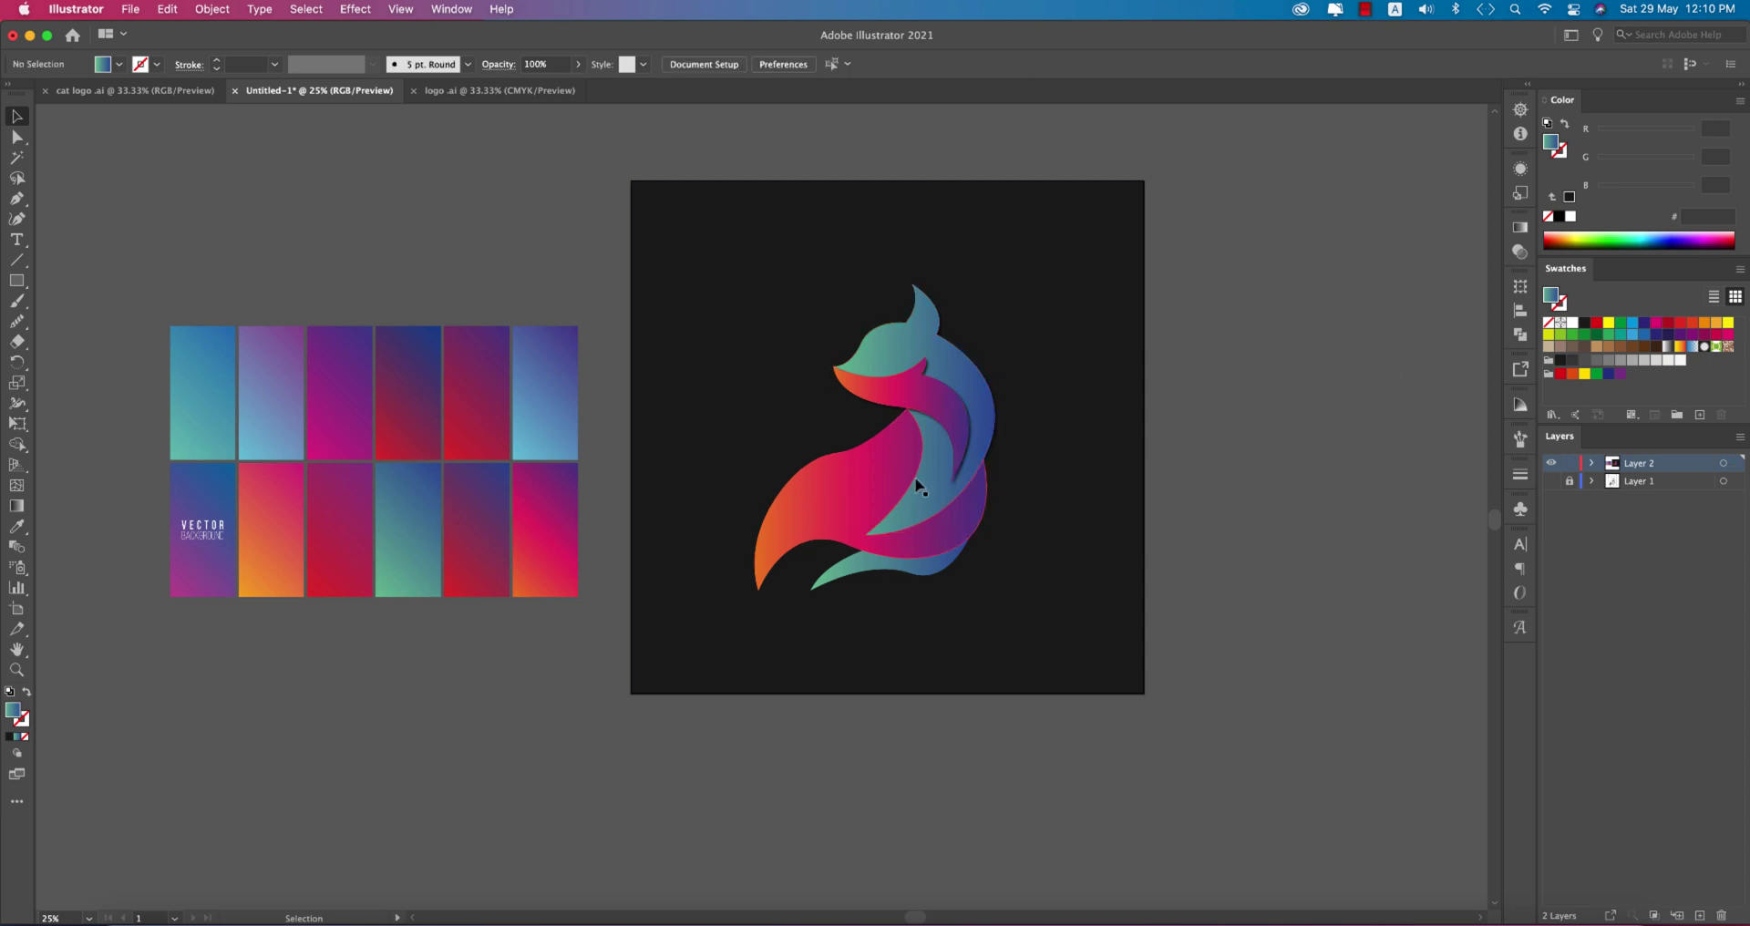
left_click(945, 494)
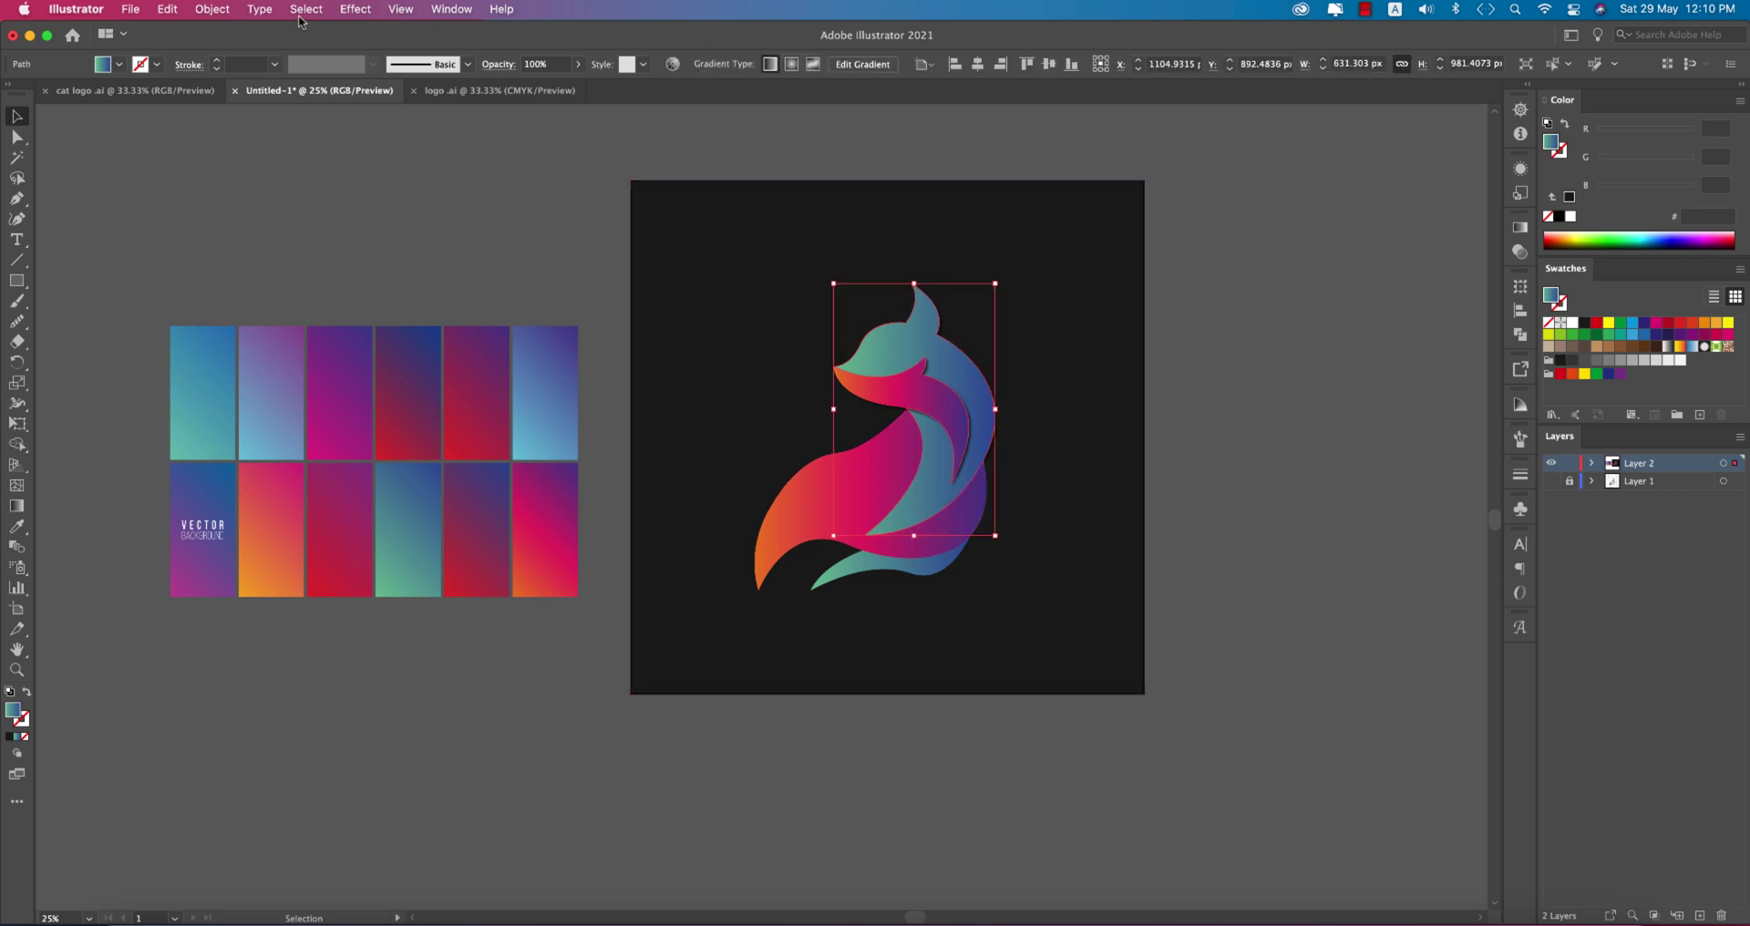
left_click(355, 9)
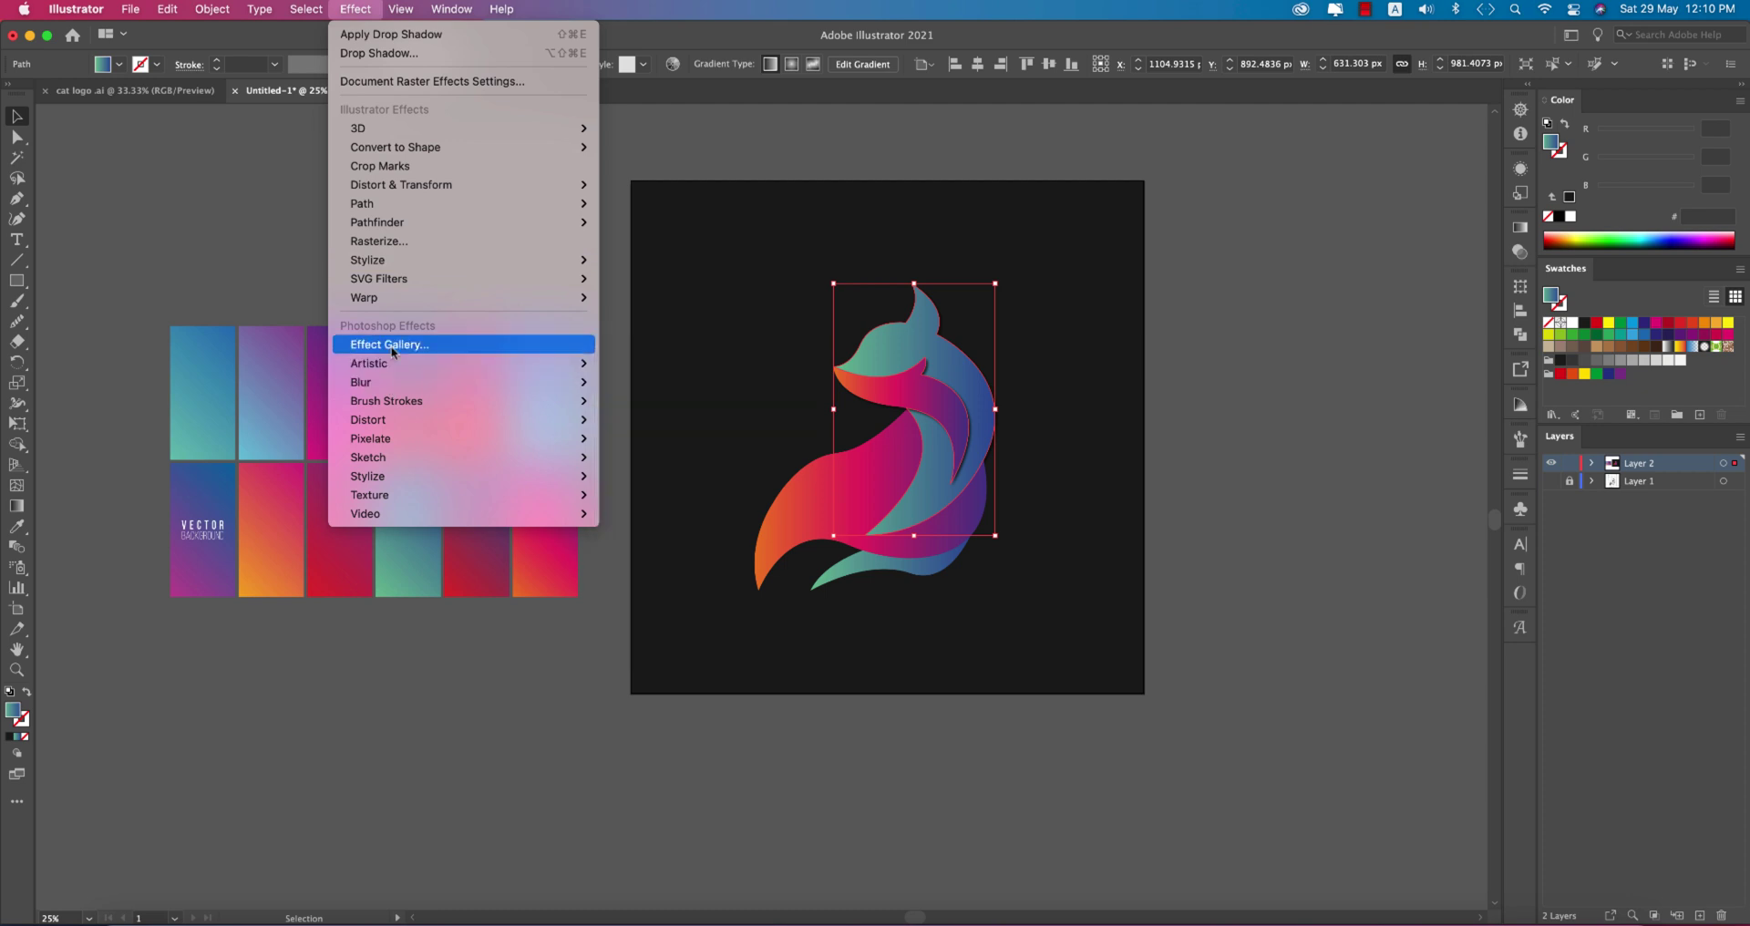
left_click(629, 259)
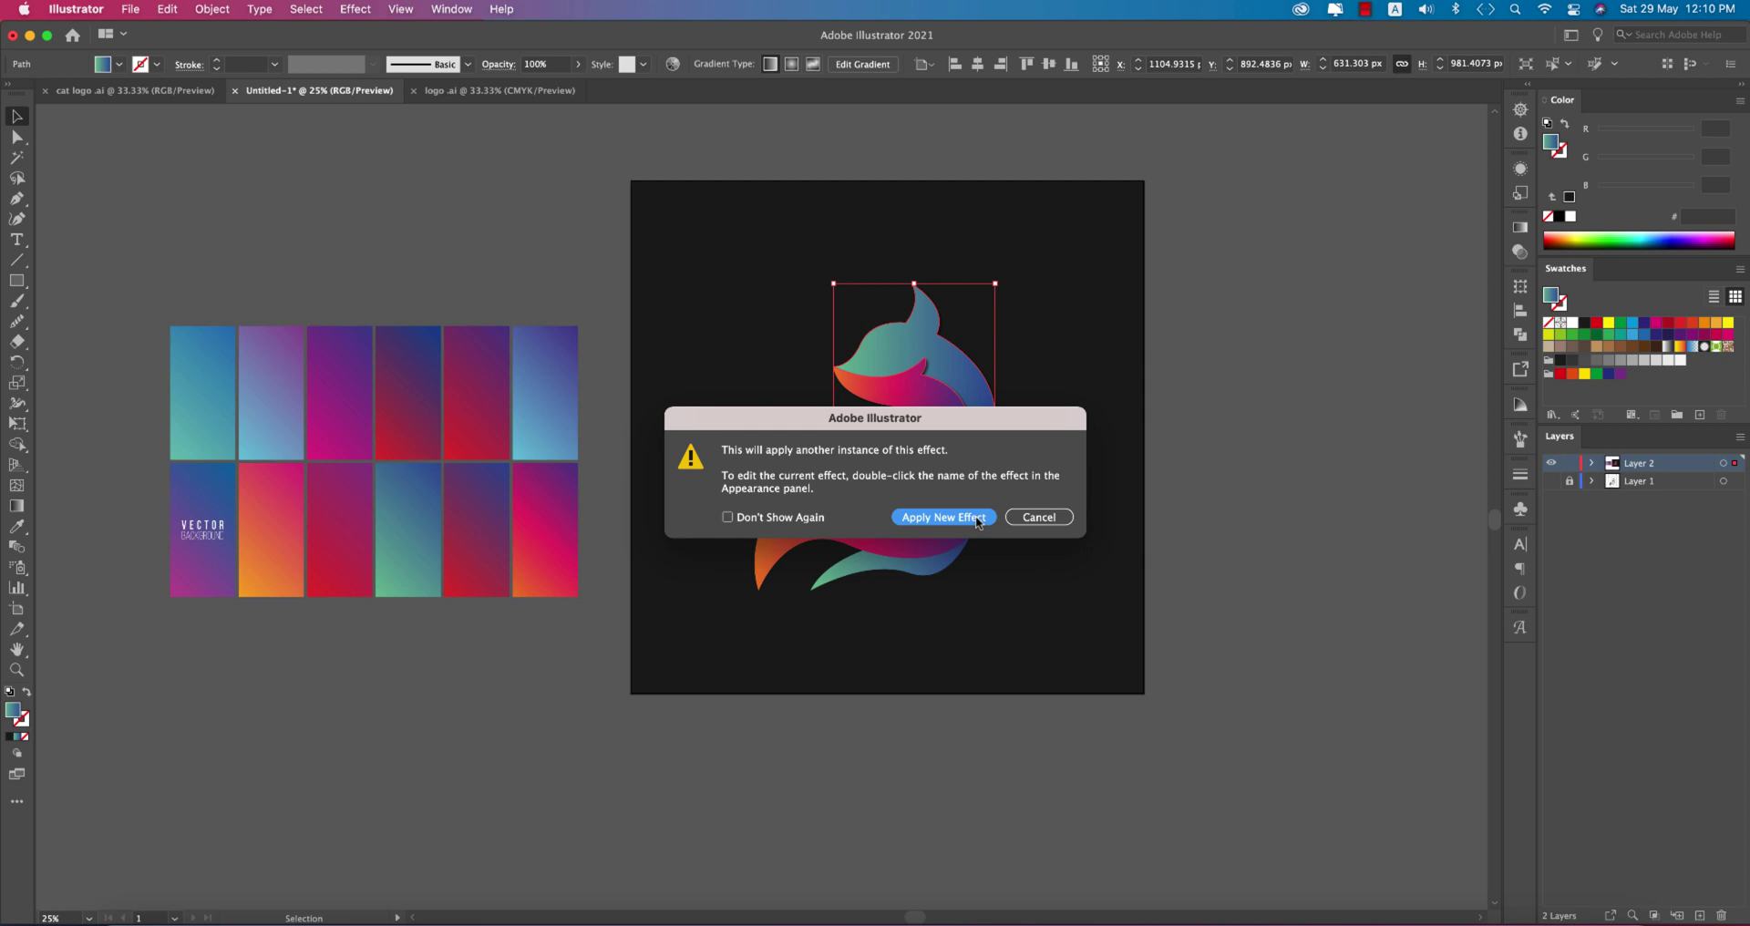
left_click(985, 517)
left_click(1277, 547)
left_click(821, 533)
left_click(211, 9)
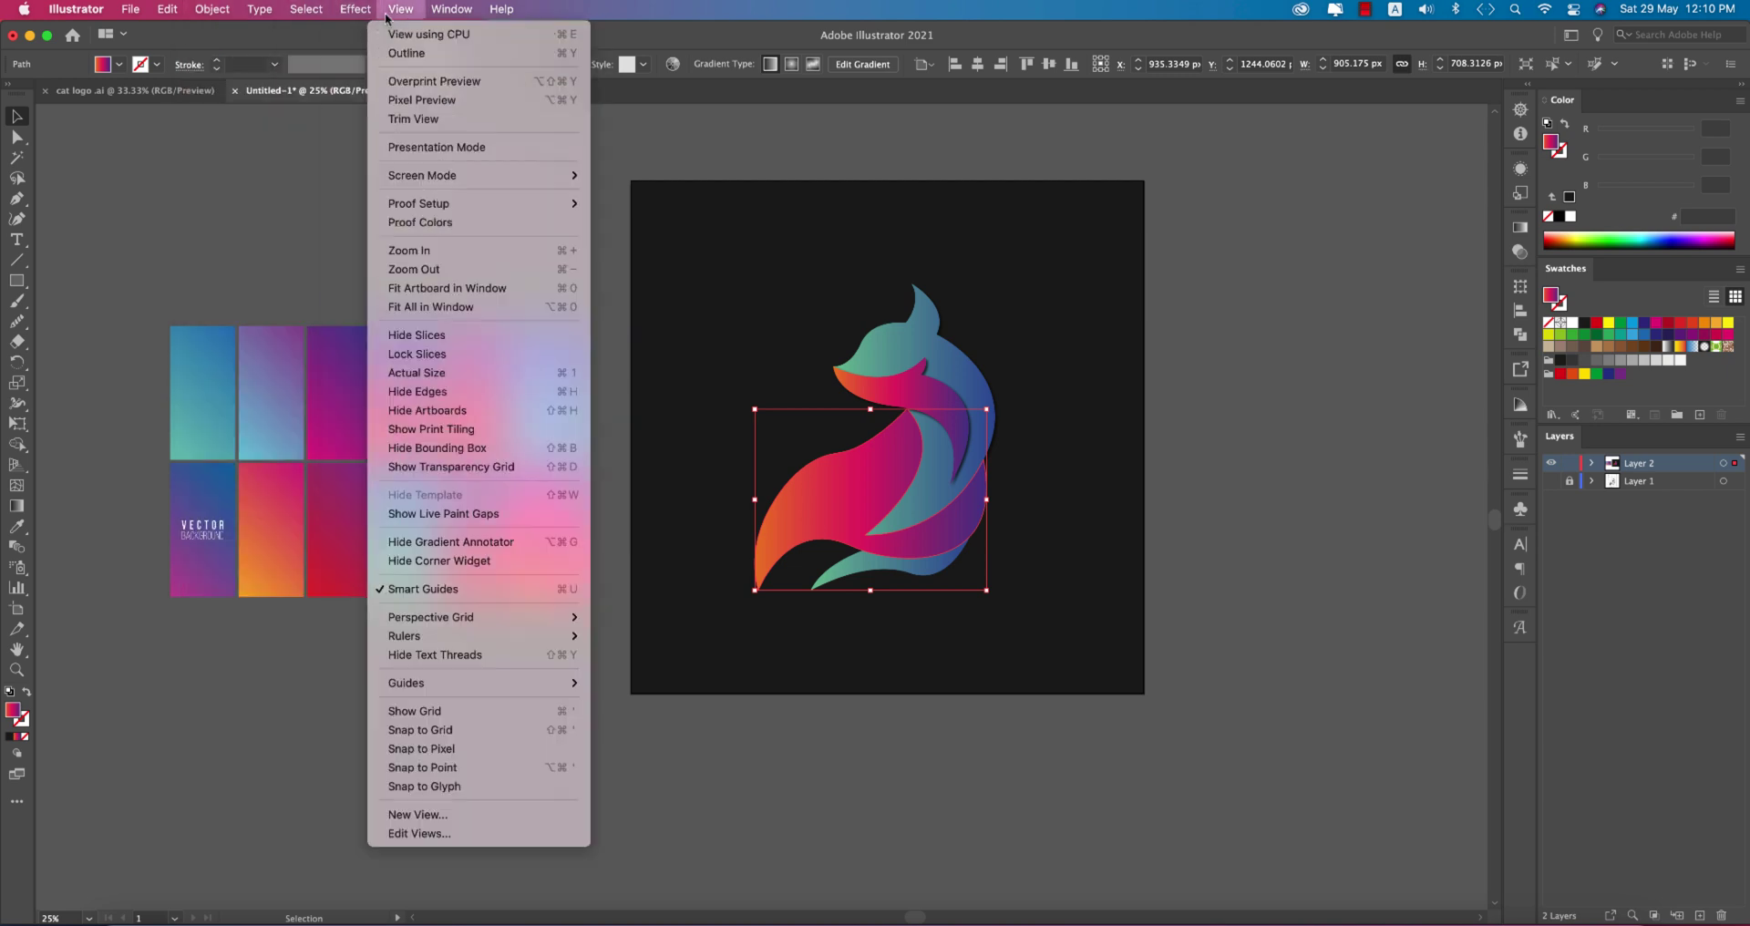
mouse_move(366, 260)
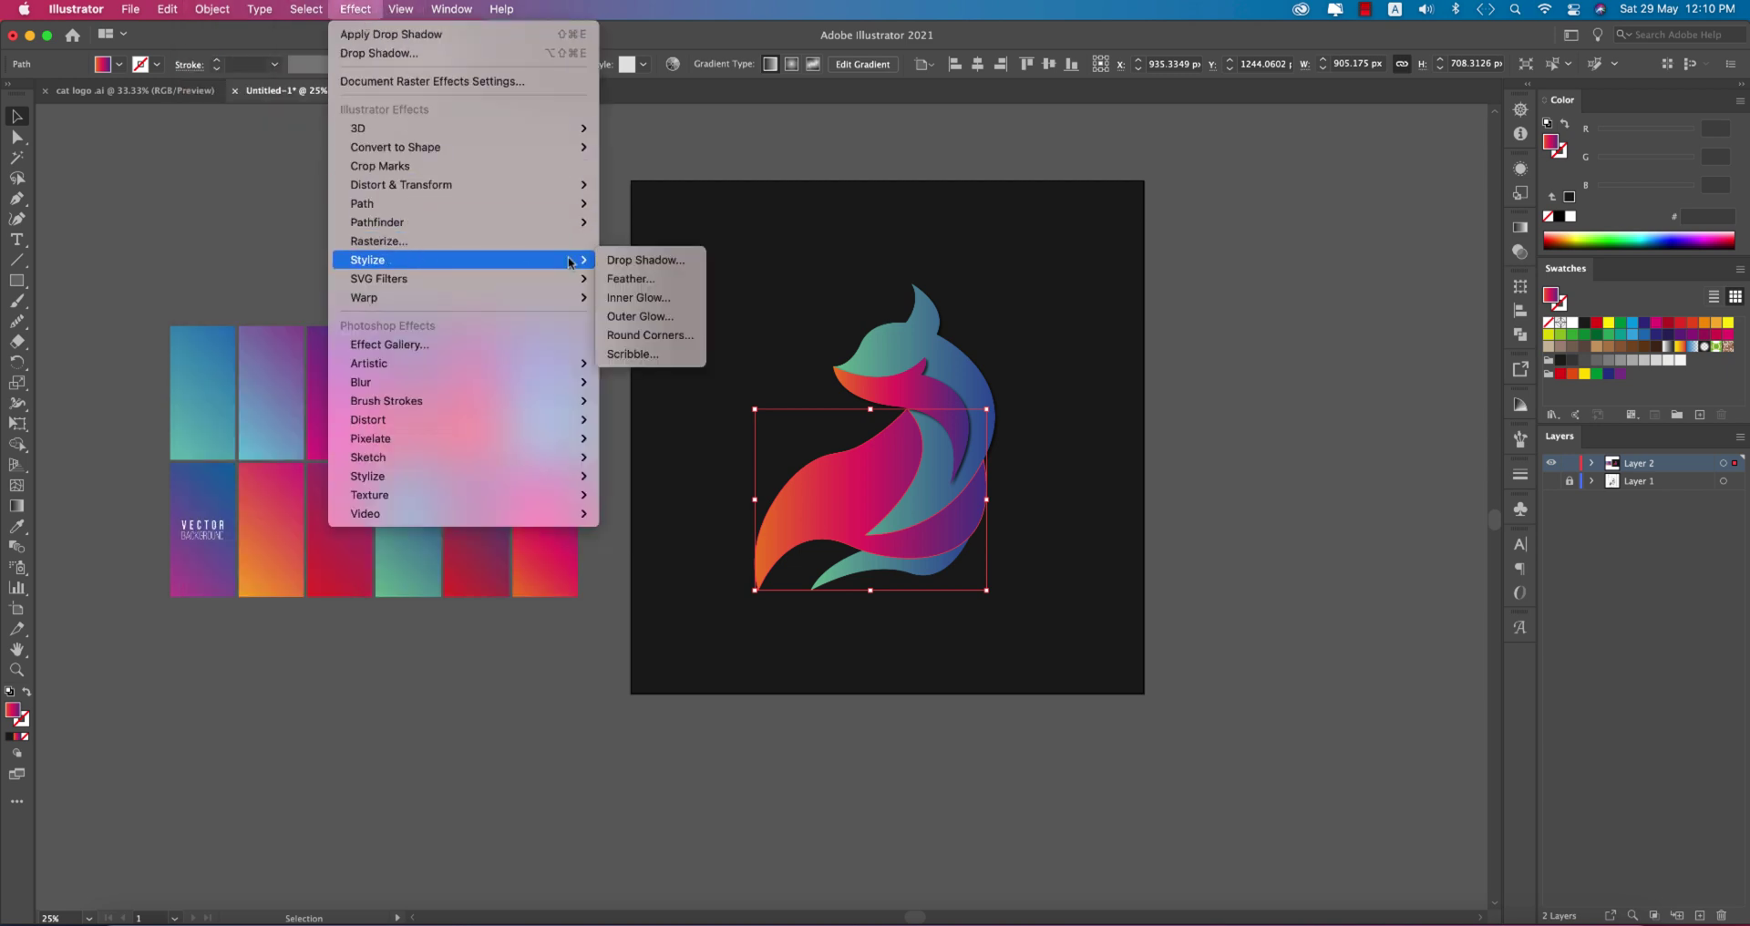
Apply a Drop Shadow to the magenta body shape
left_click(629, 262)
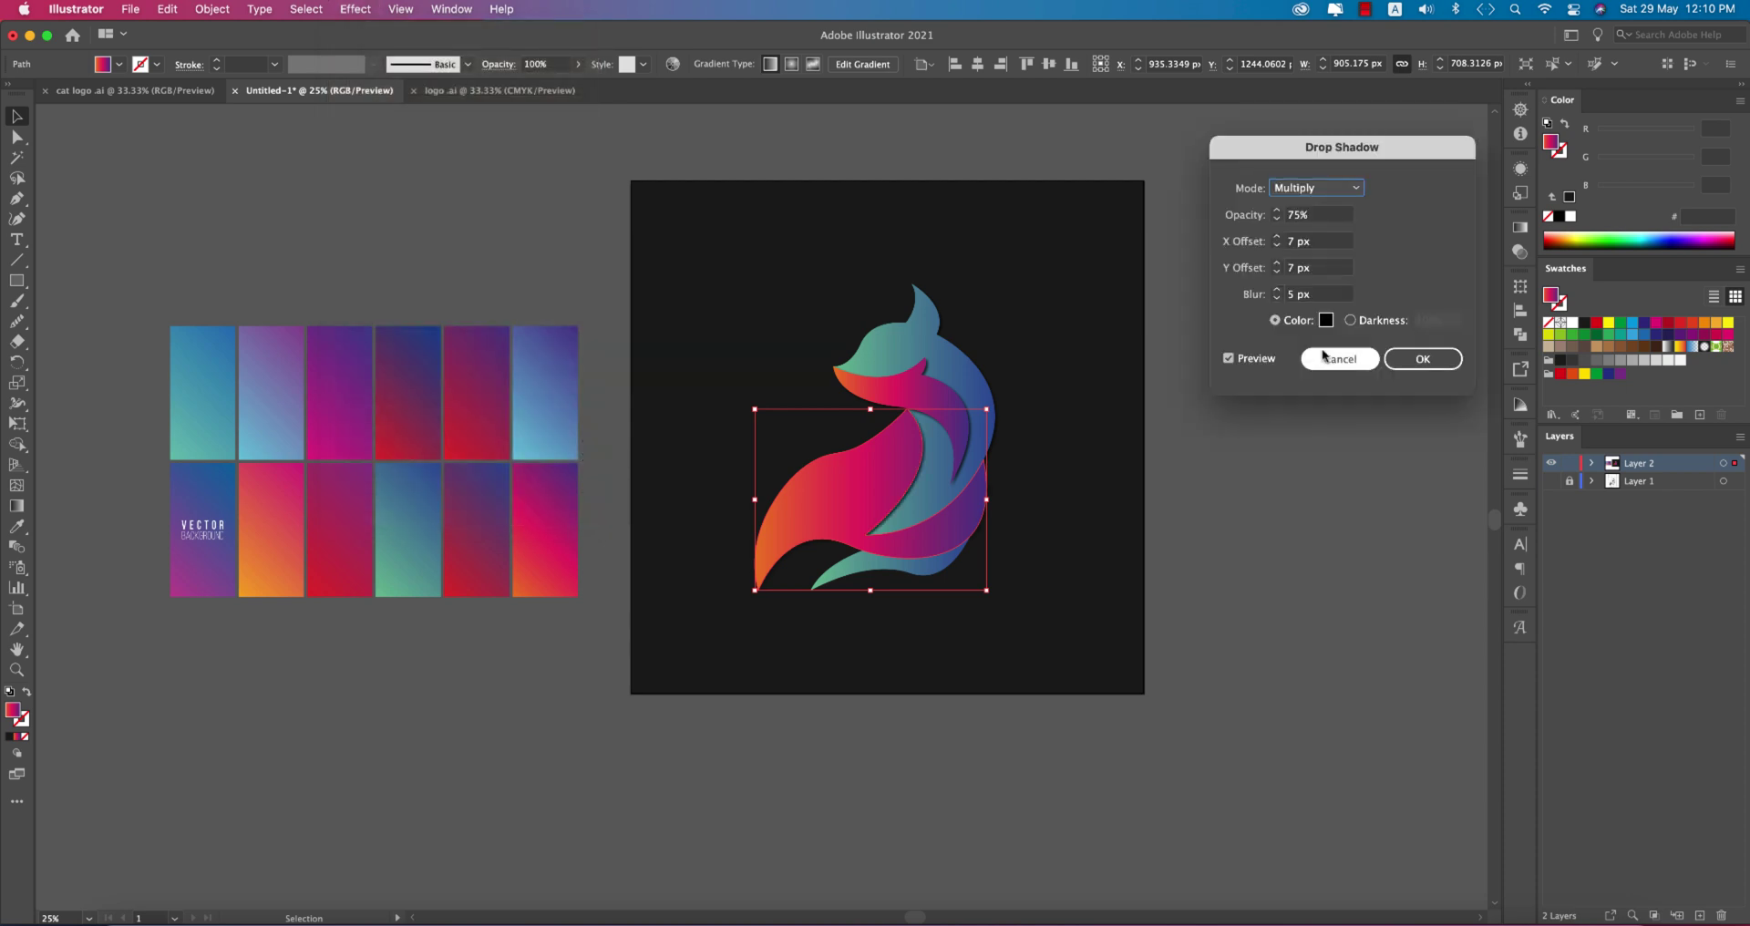
left_click(1414, 361)
left_click(948, 593)
Apply a Drop Shadow to the teal lower tail, checking its offset and blur values
left_click(923, 580)
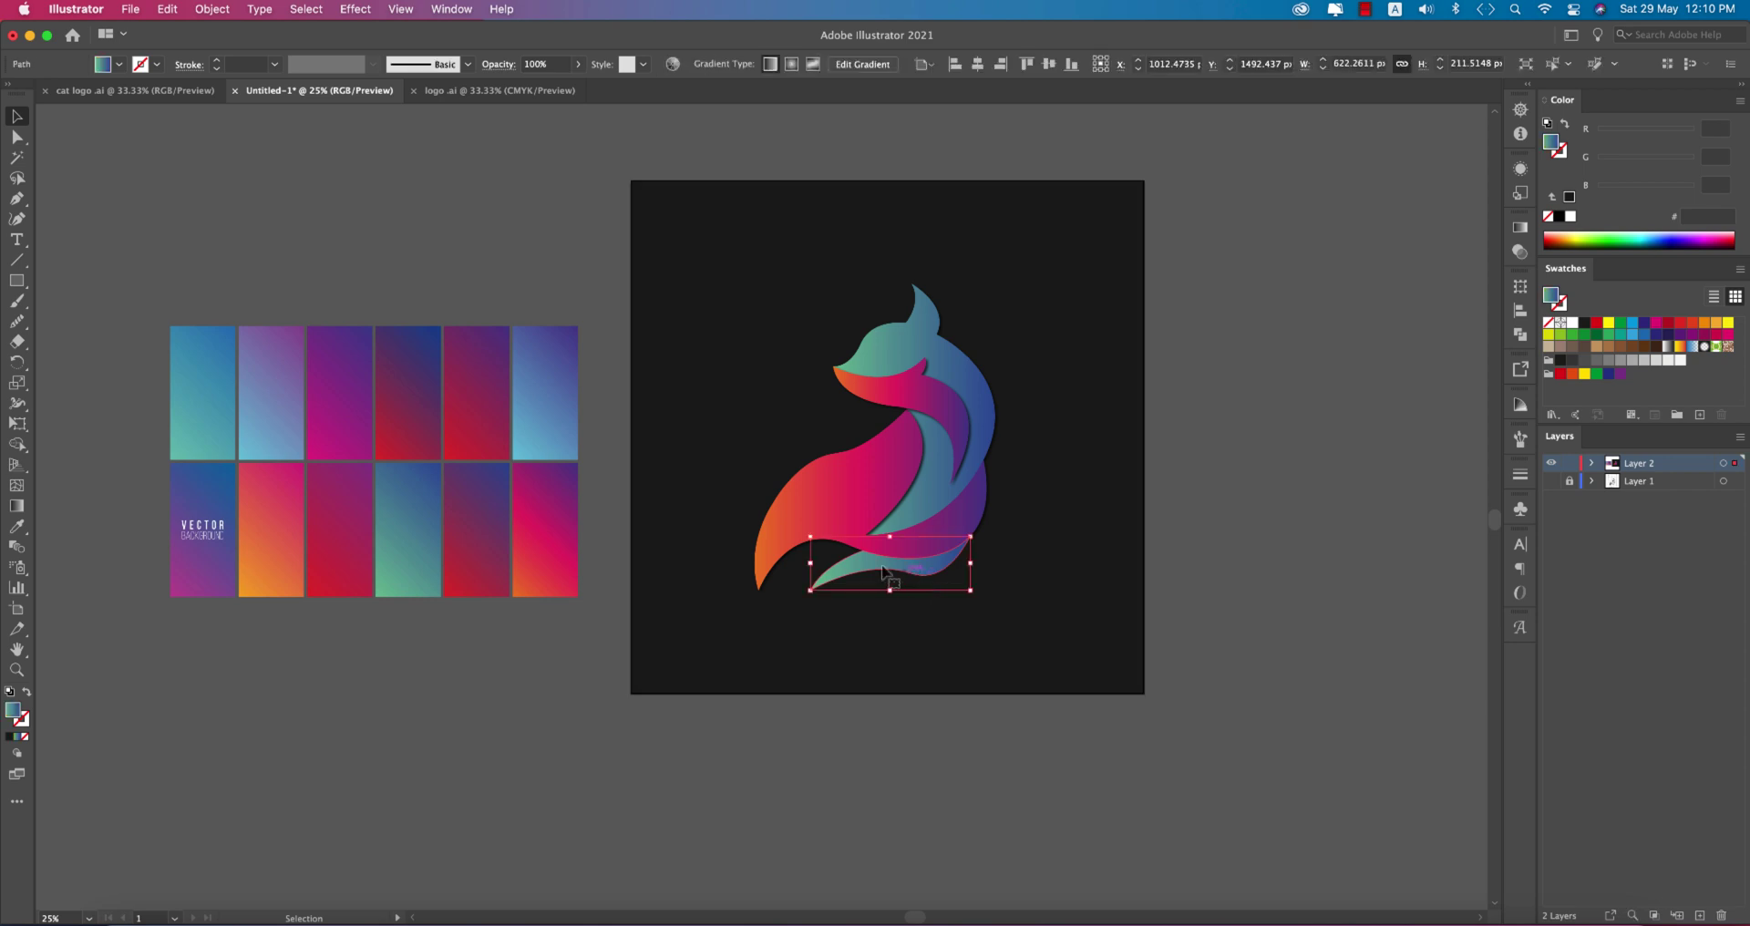
left_click(209, 9)
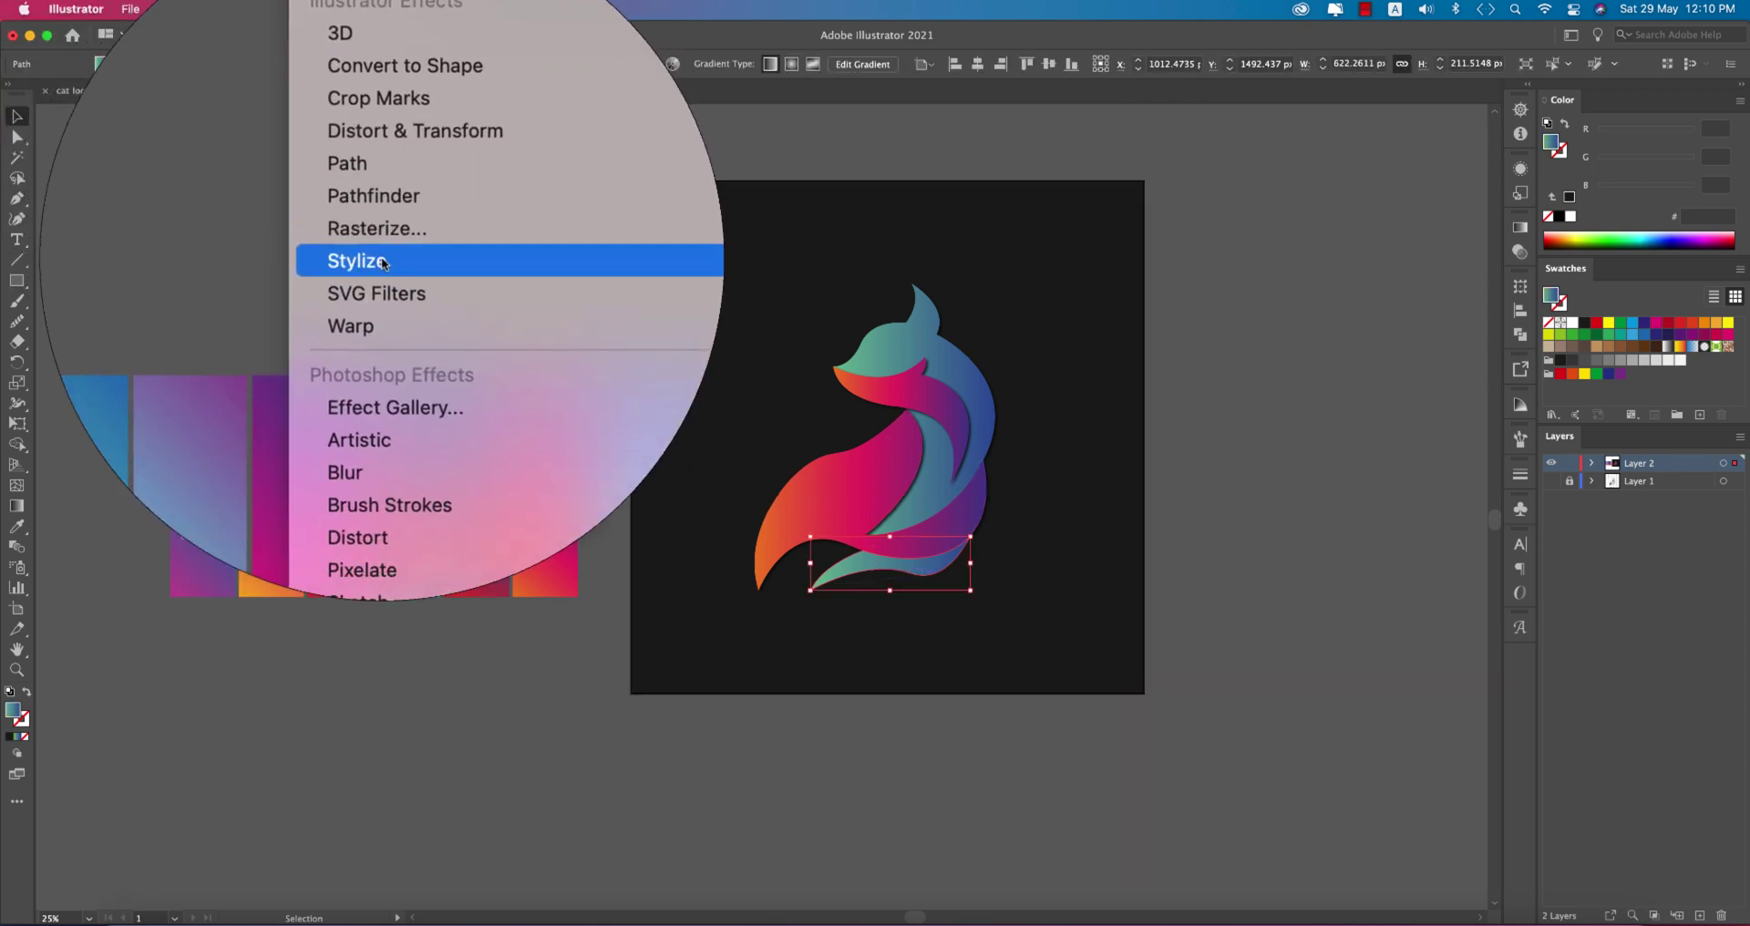
mouse_move(358, 260)
left_click(638, 252)
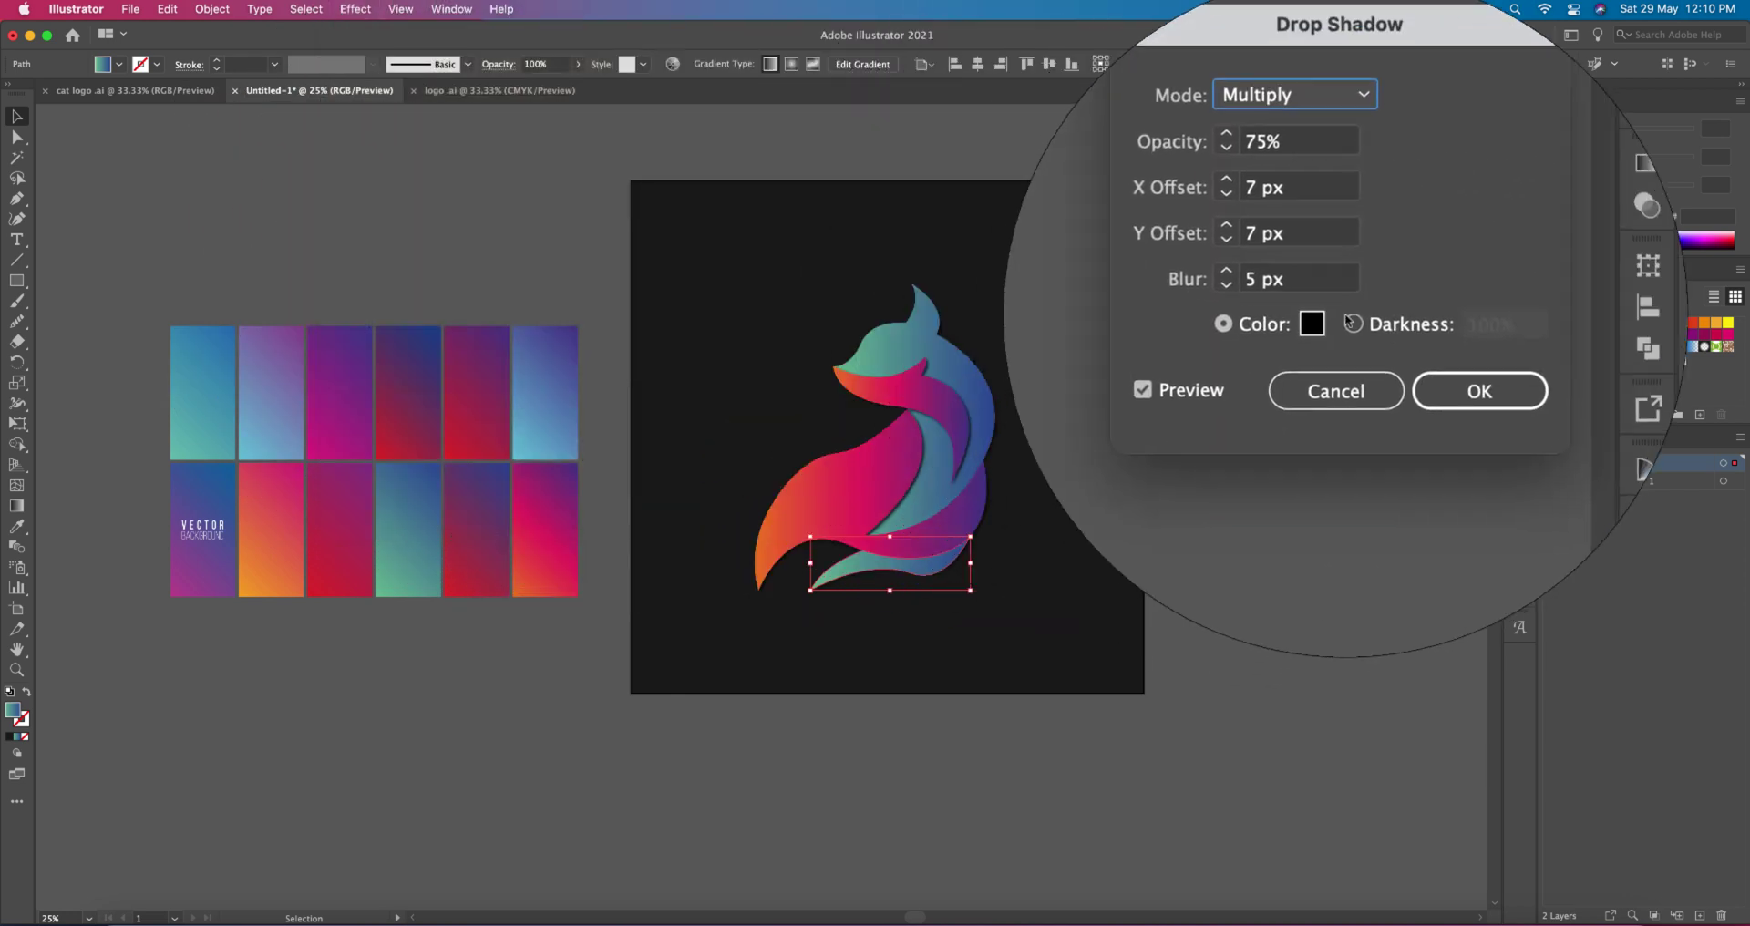
left_click(1315, 244)
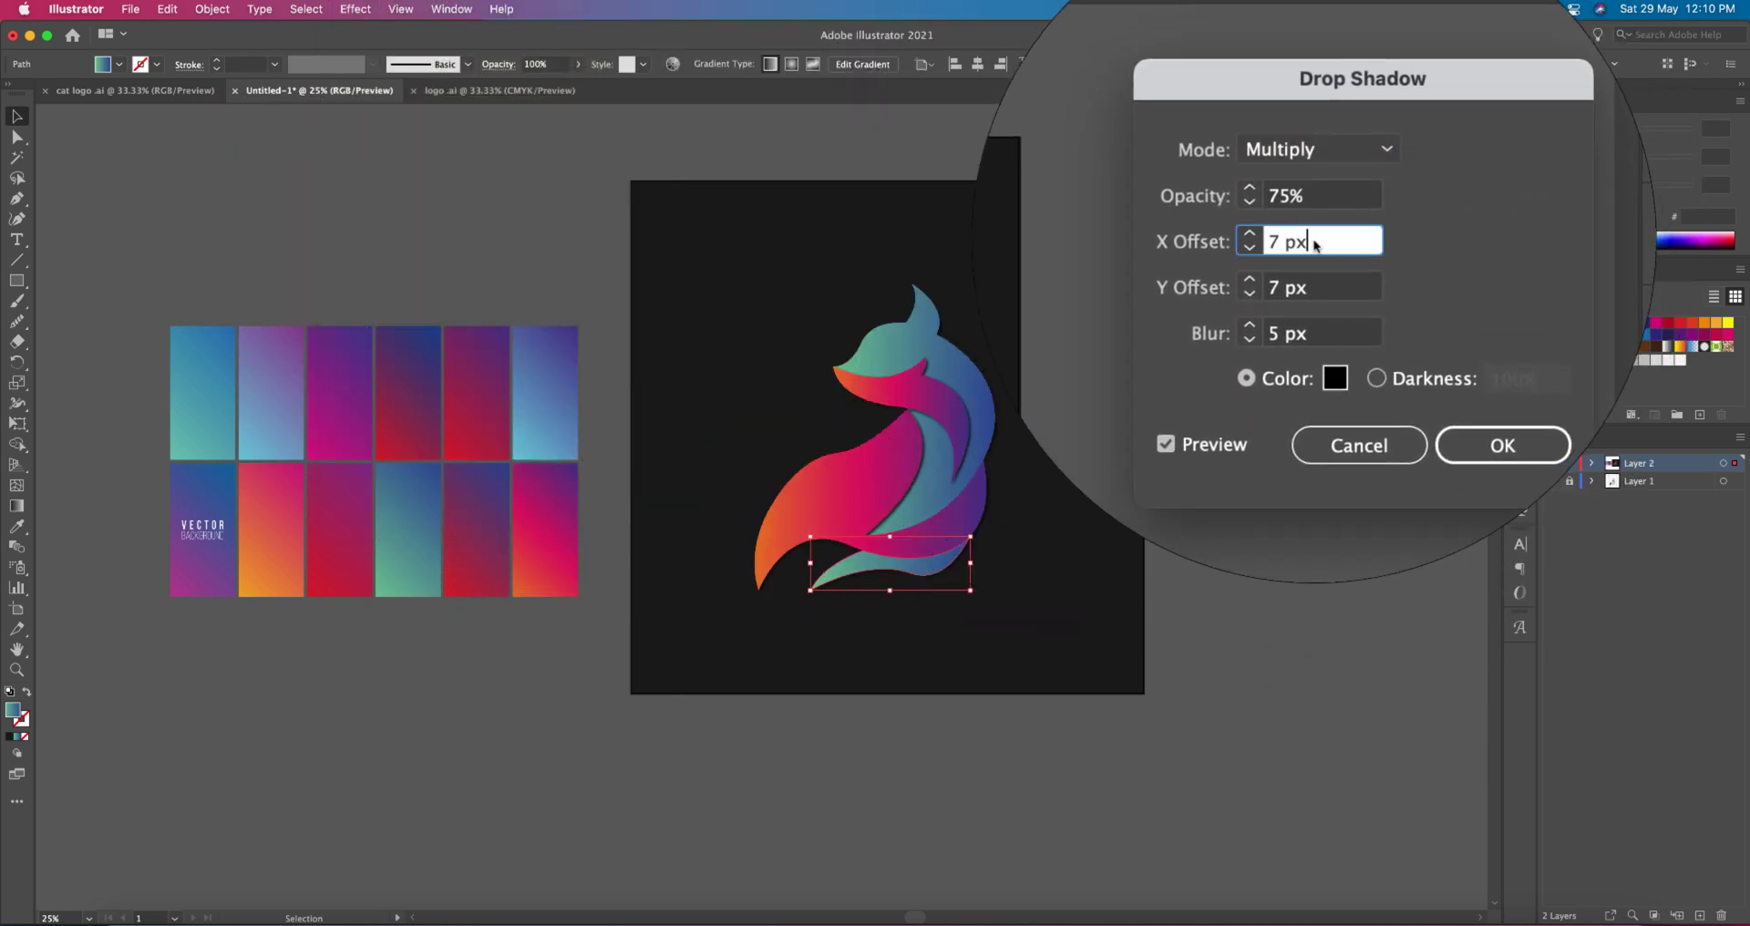
left_click(1328, 284)
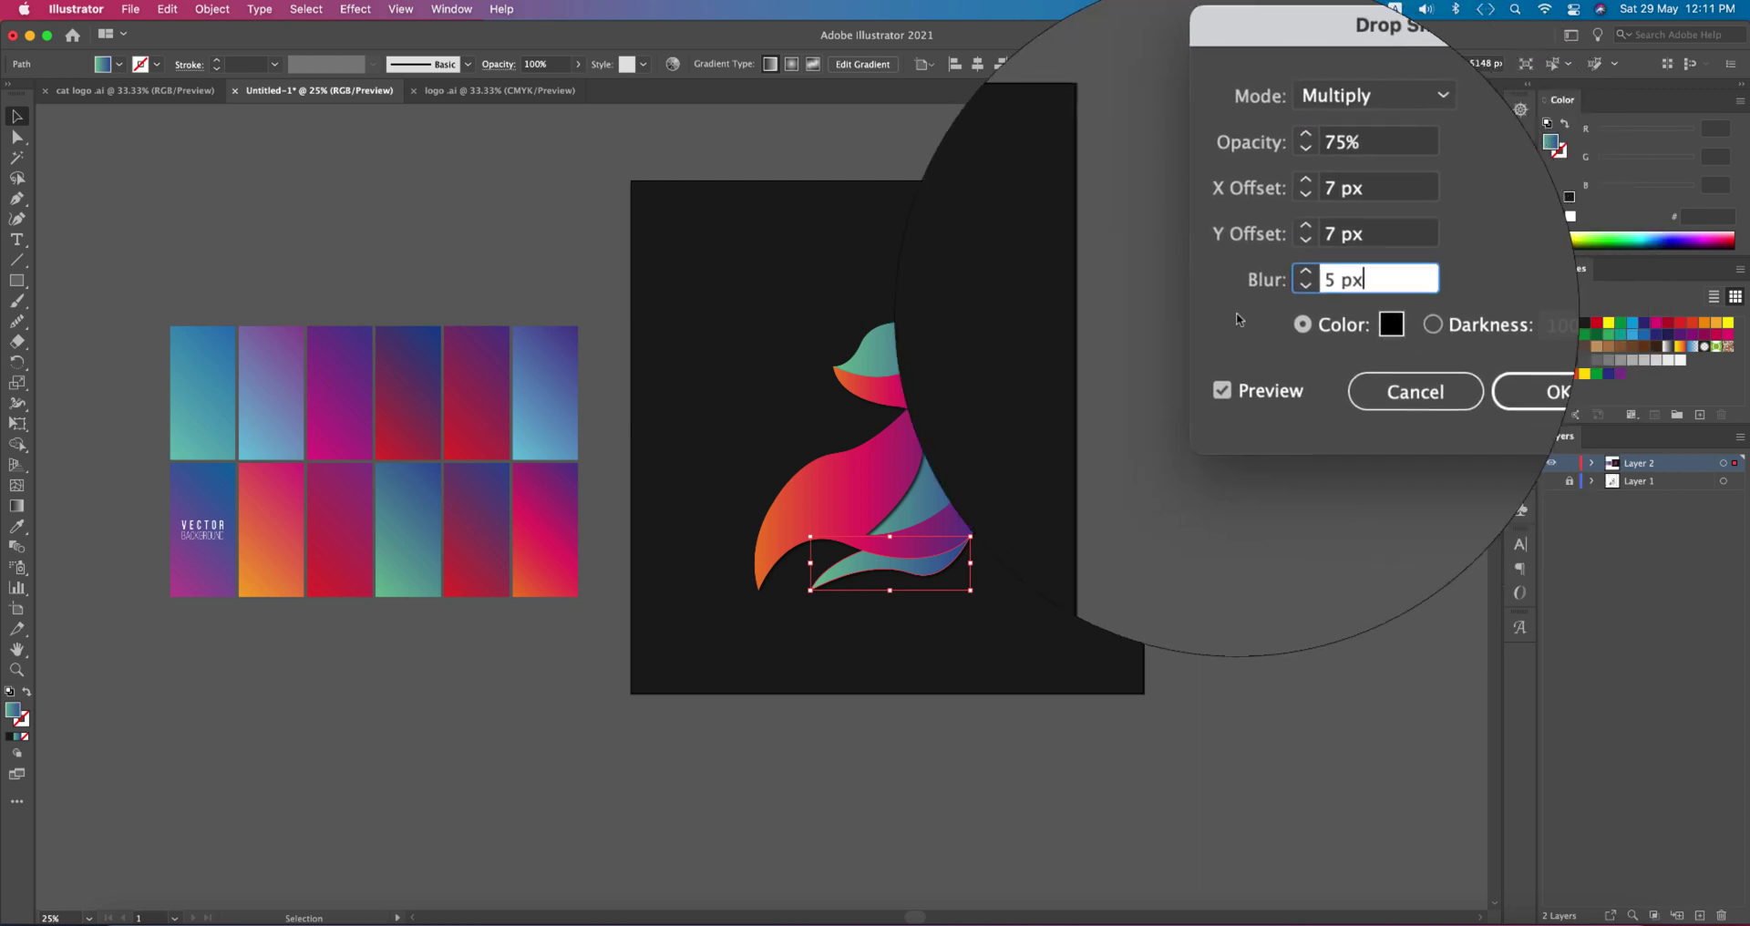
left_click(1309, 357)
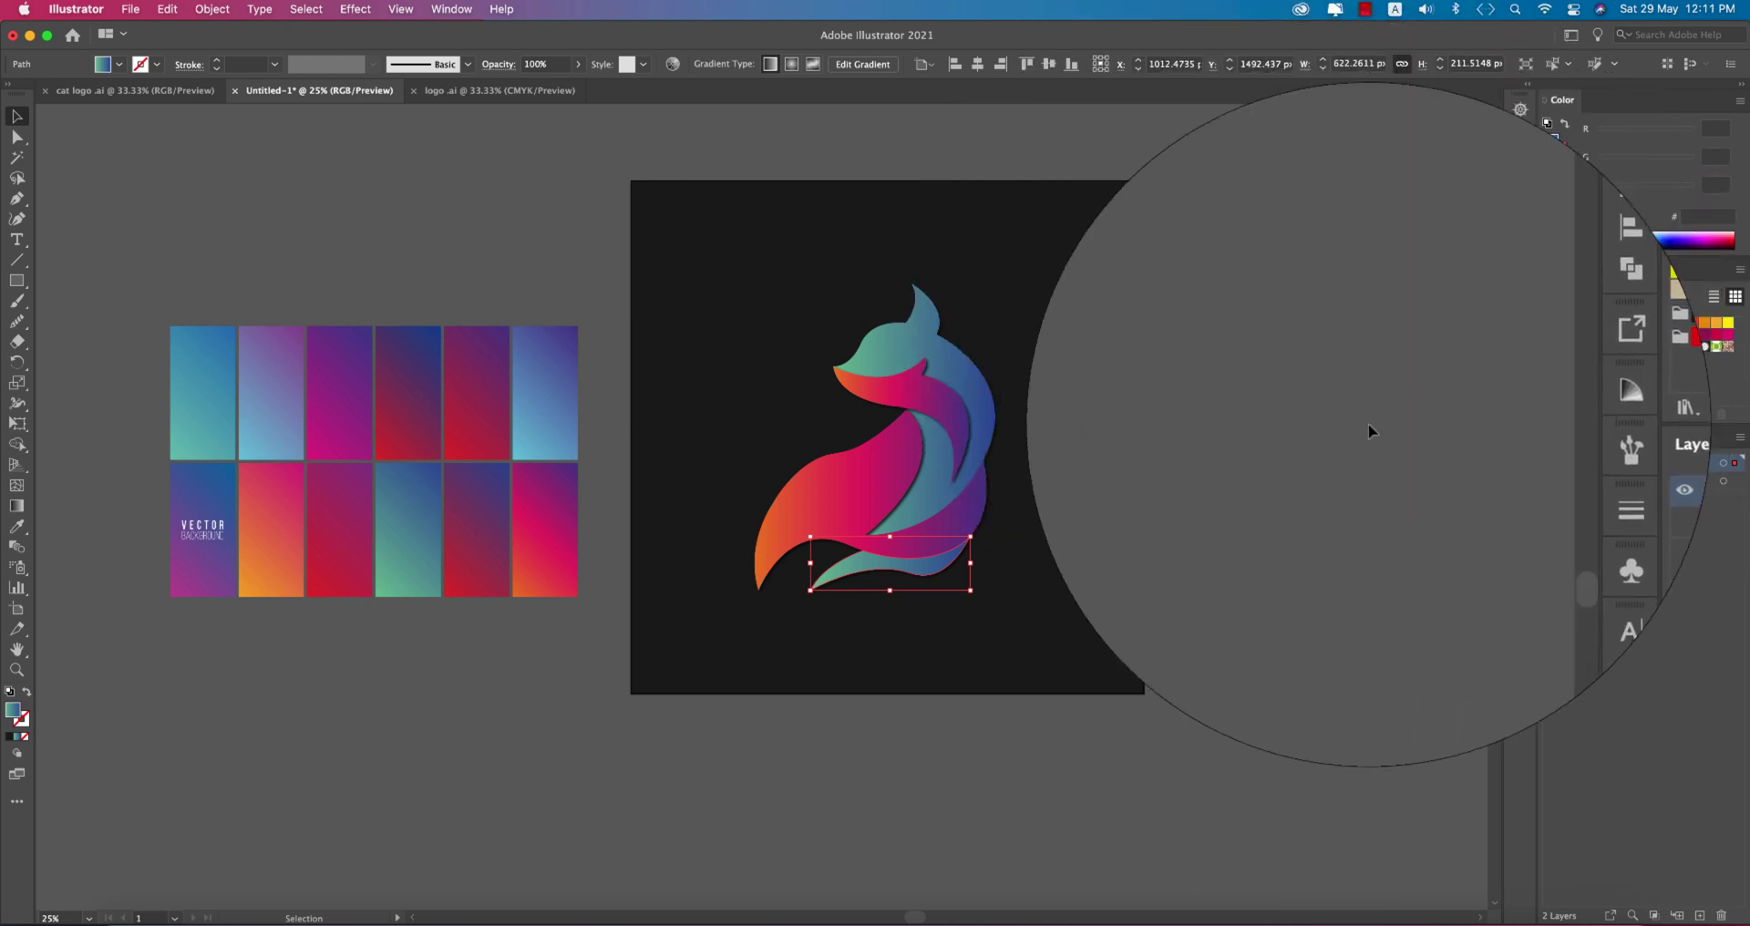
left_click(1363, 428)
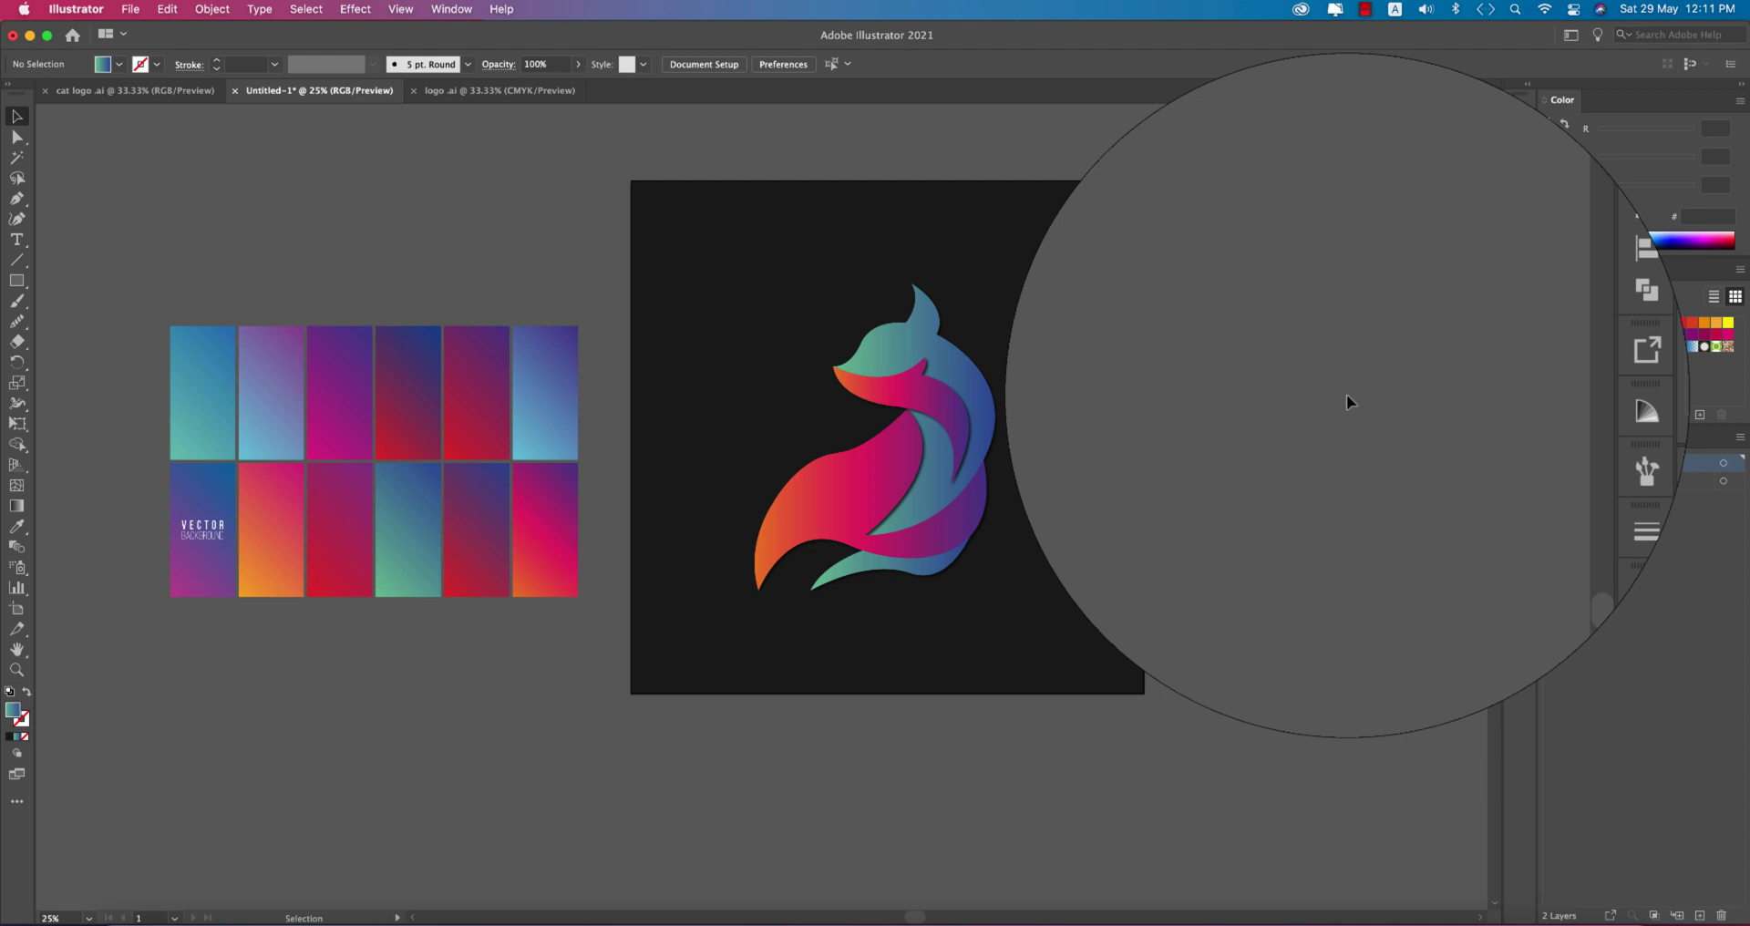
Adjust the magenta body shape's stacking order with Cmd+[ and Cmd+]
left_click(974, 392)
left_click(948, 512)
key("a")
key("super+bracketleft")
key("super+bracketleft")
key("super+bracketright")
key("super+bracketright")
key("v")
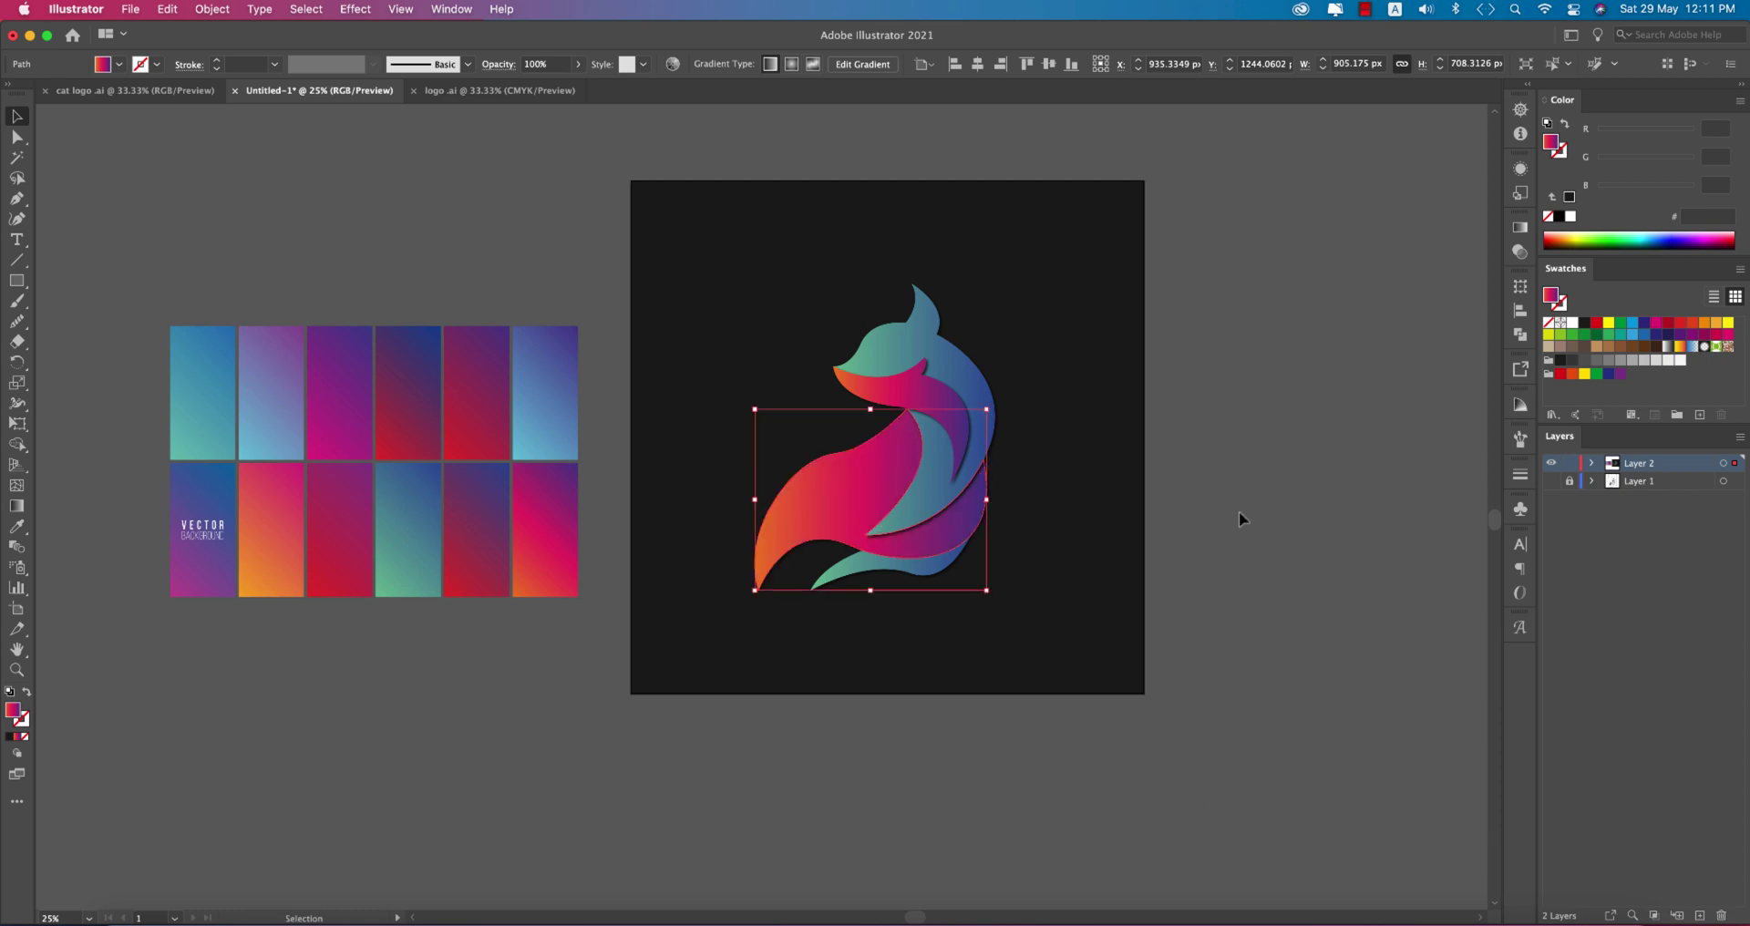
left_click(1216, 683)
Send the teal lower tail behind the body and fit the artboard in the window
key("a")
left_click(898, 574)
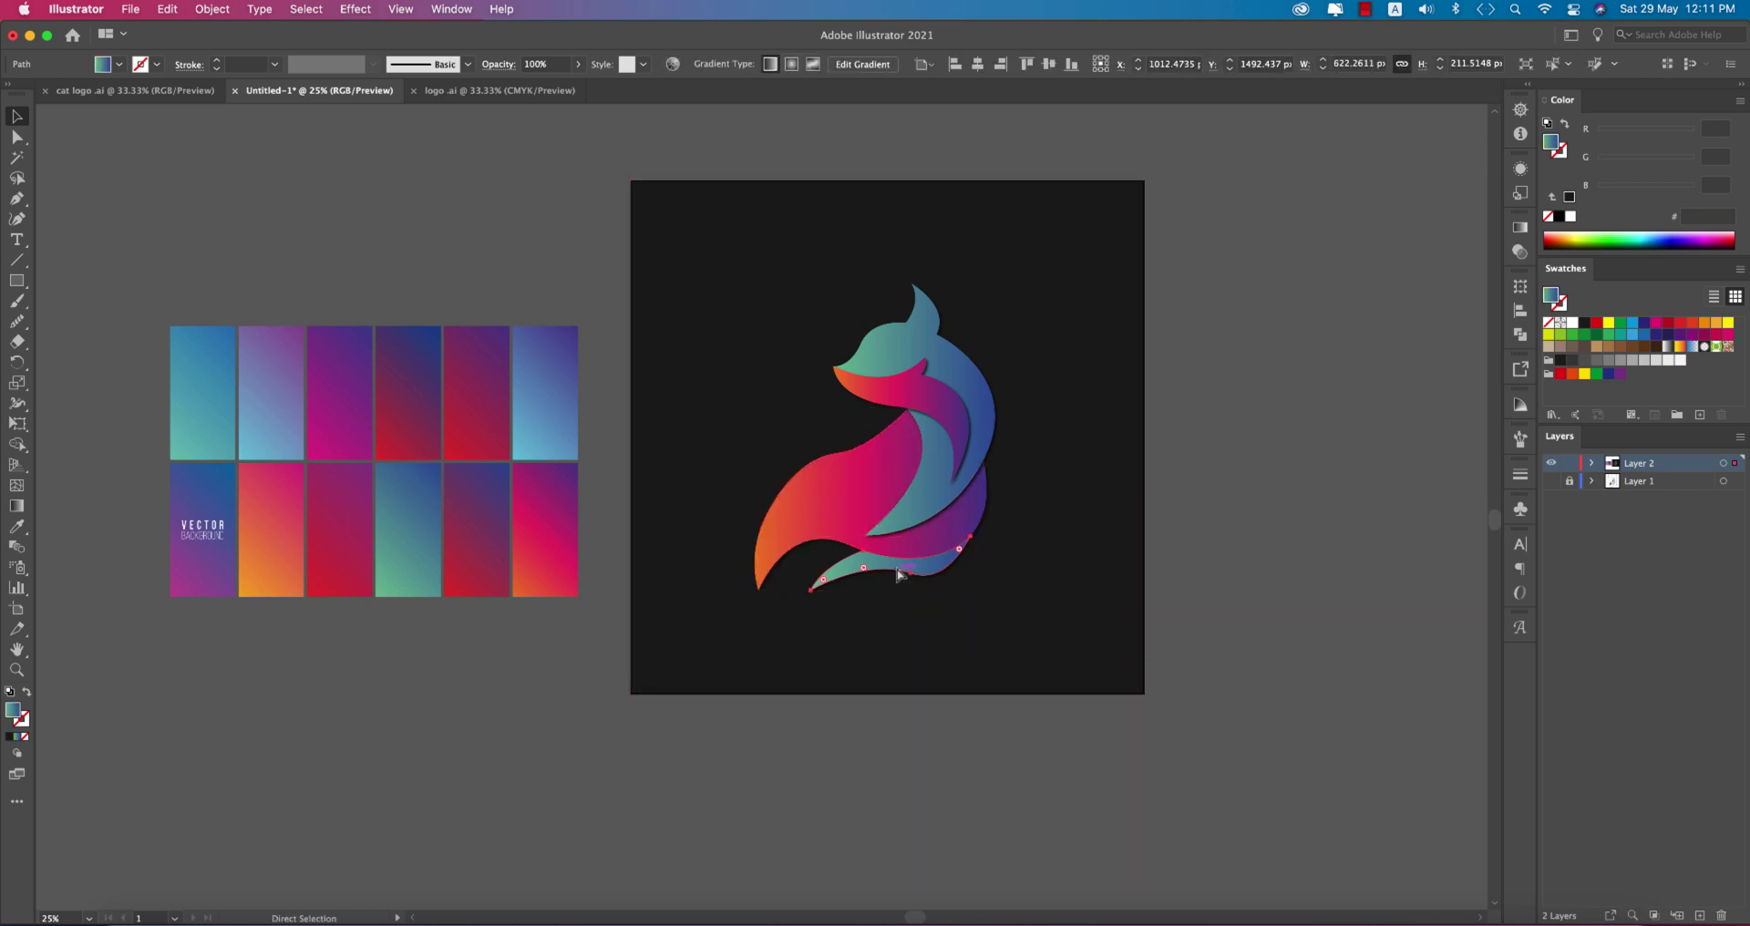
key("super+bracketleft")
key("super+bracketleft")
key("super+bracketleft")
key("v")
left_click(1321, 443)
key("a")
scroll(1045, 558, "right", 1)
key("v")
scroll(1206, 517, "down", 2)
scroll(1207, 516, "up", 2)
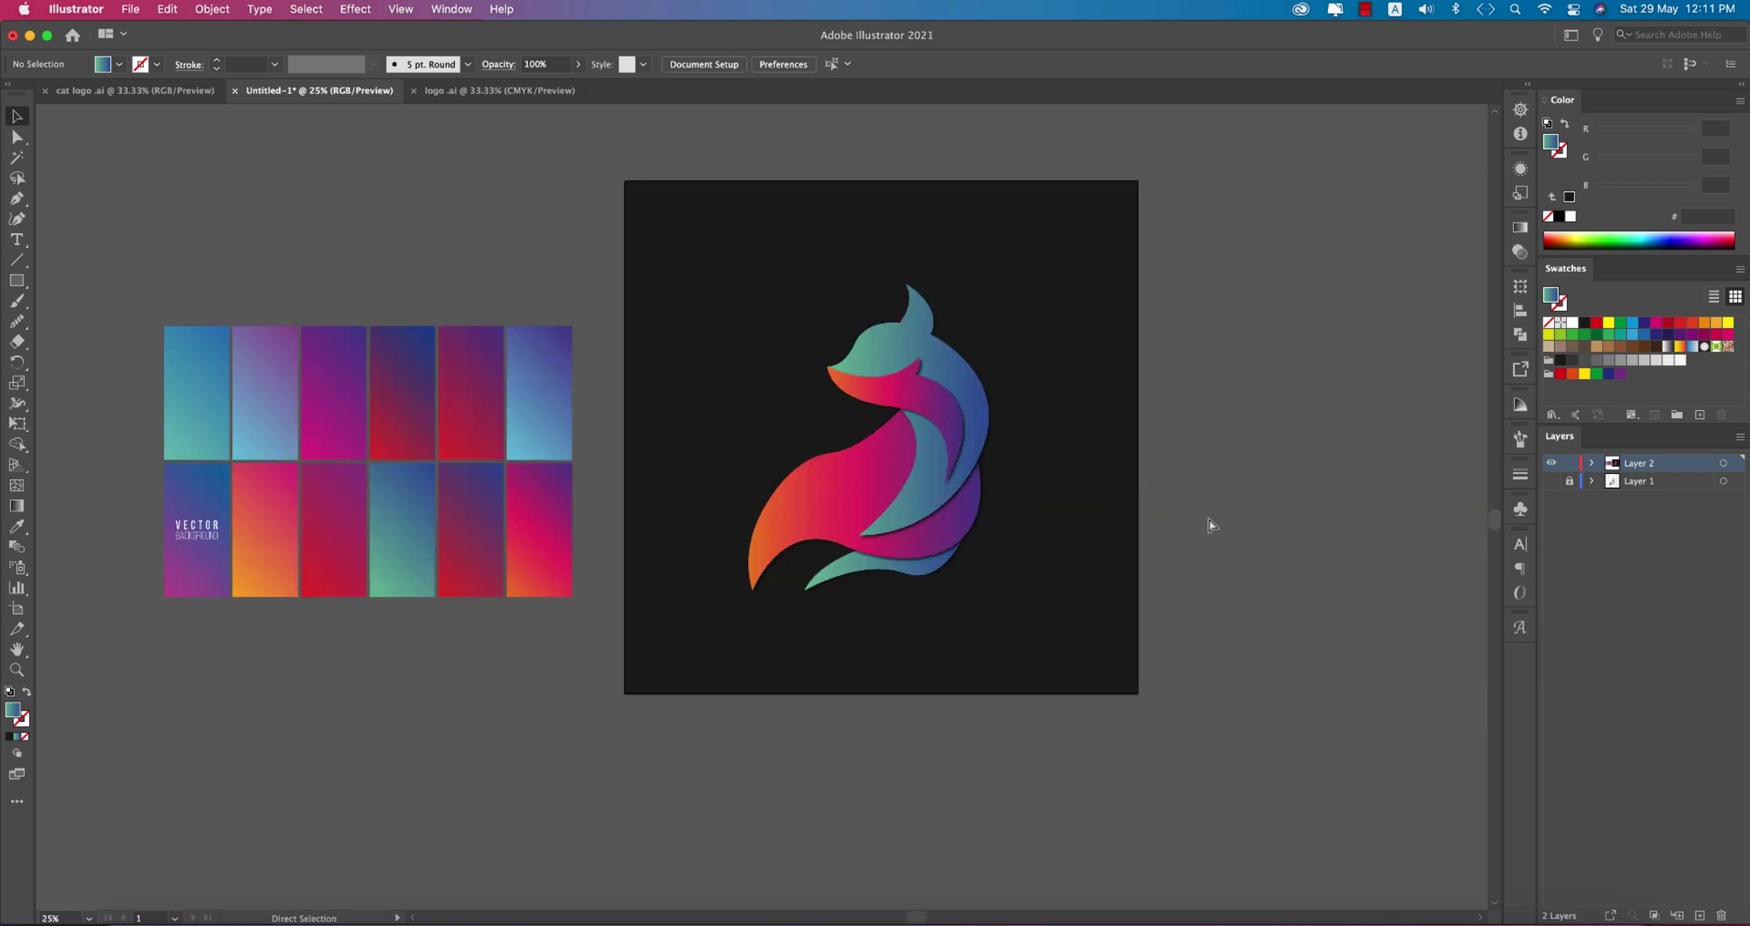
key("super+0")
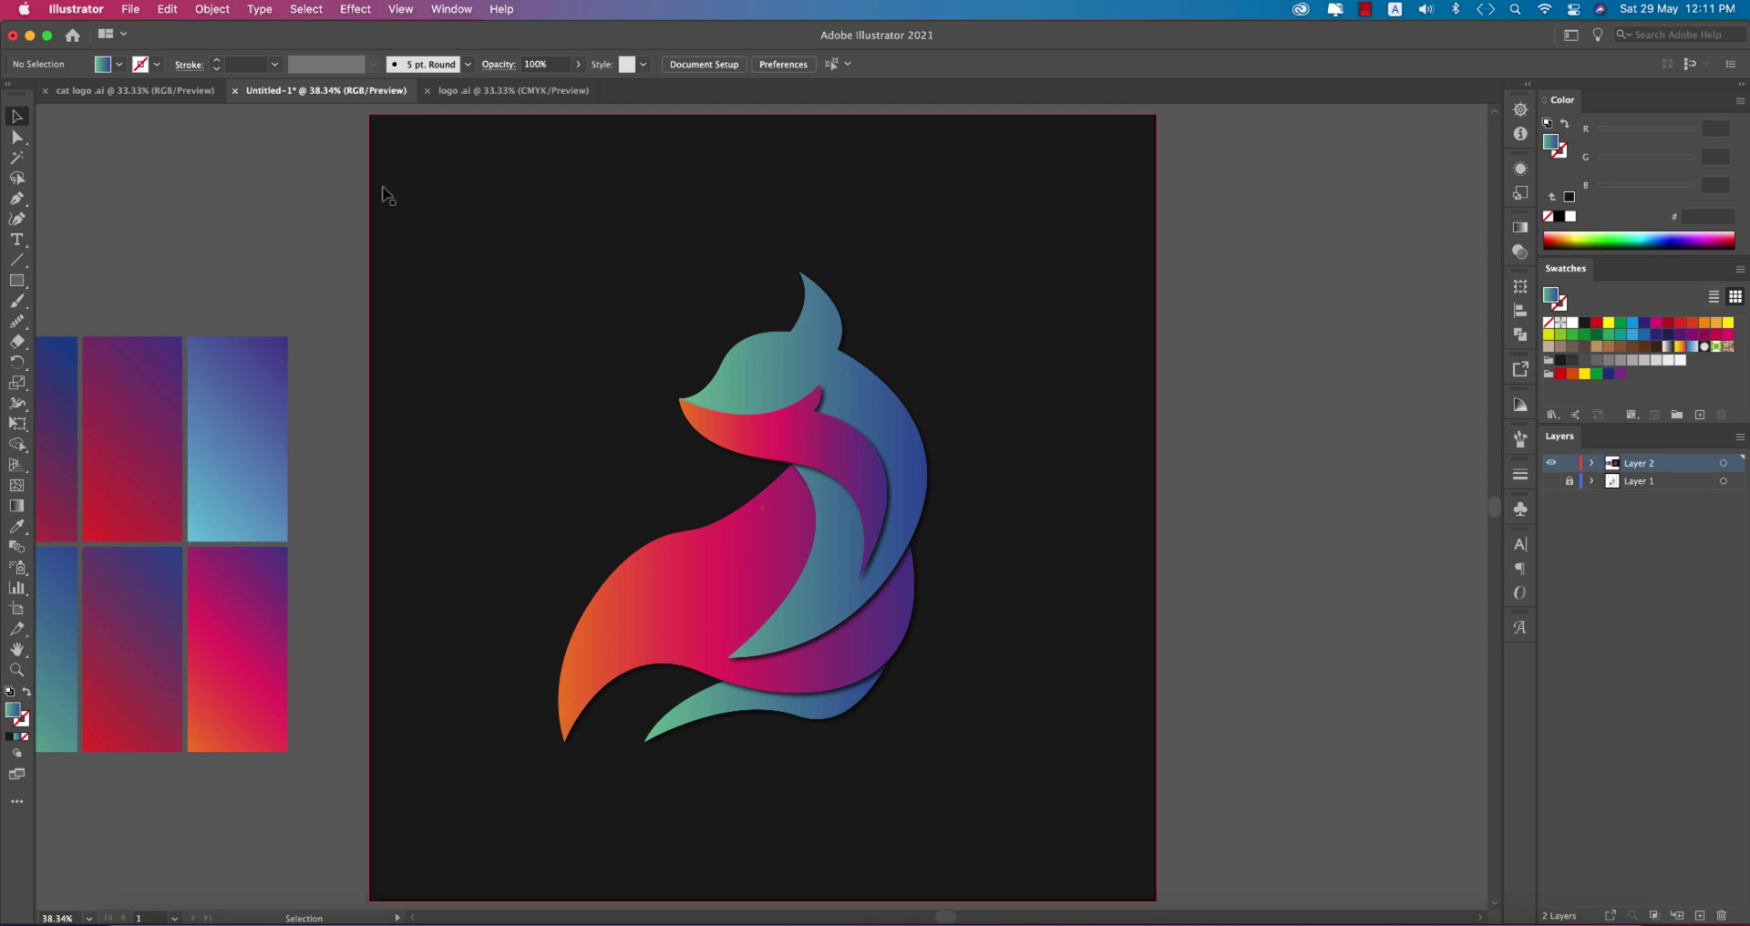
left_click(161, 94)
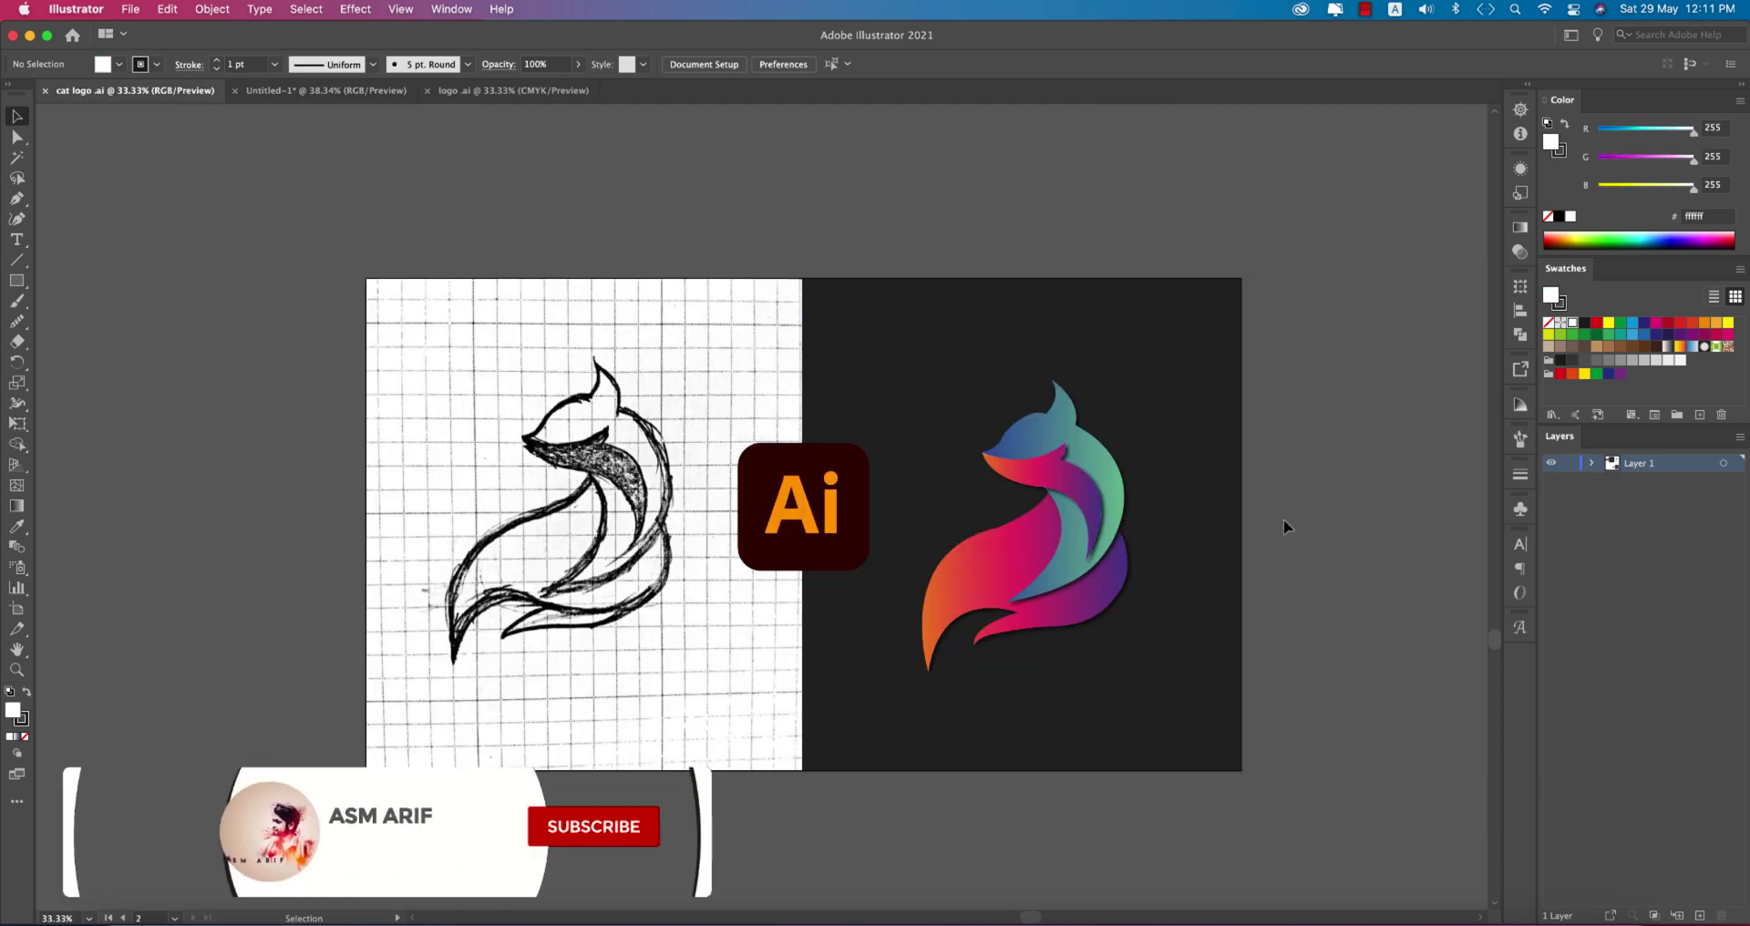
left_click(494, 96)
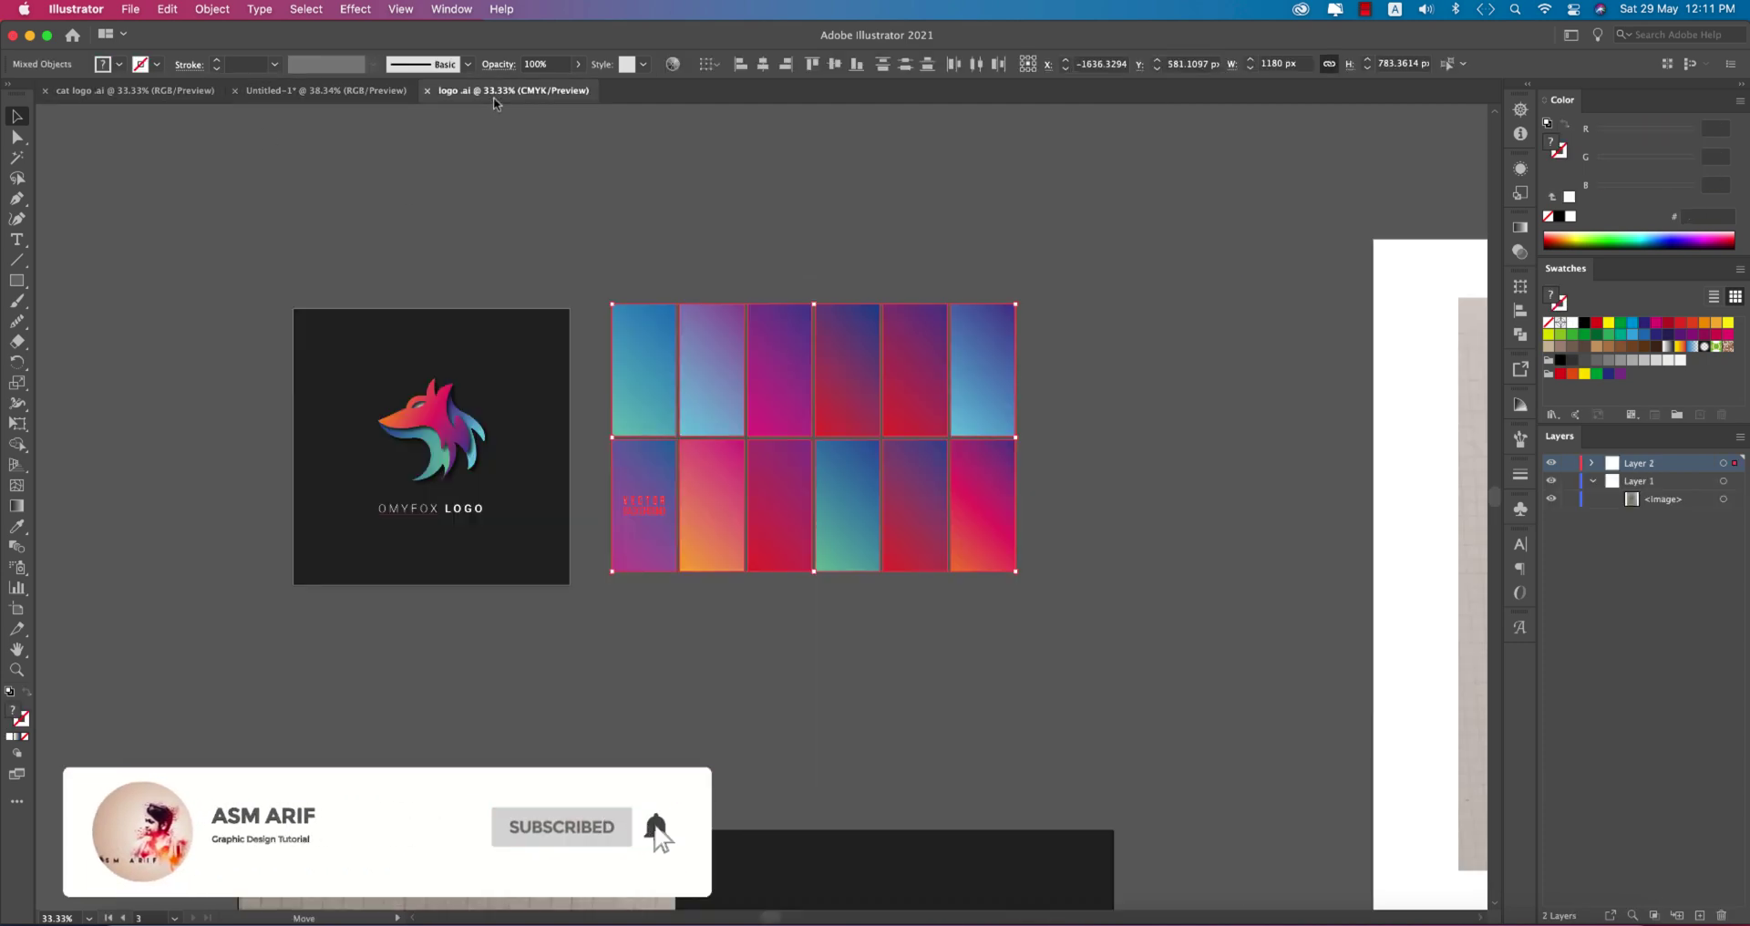